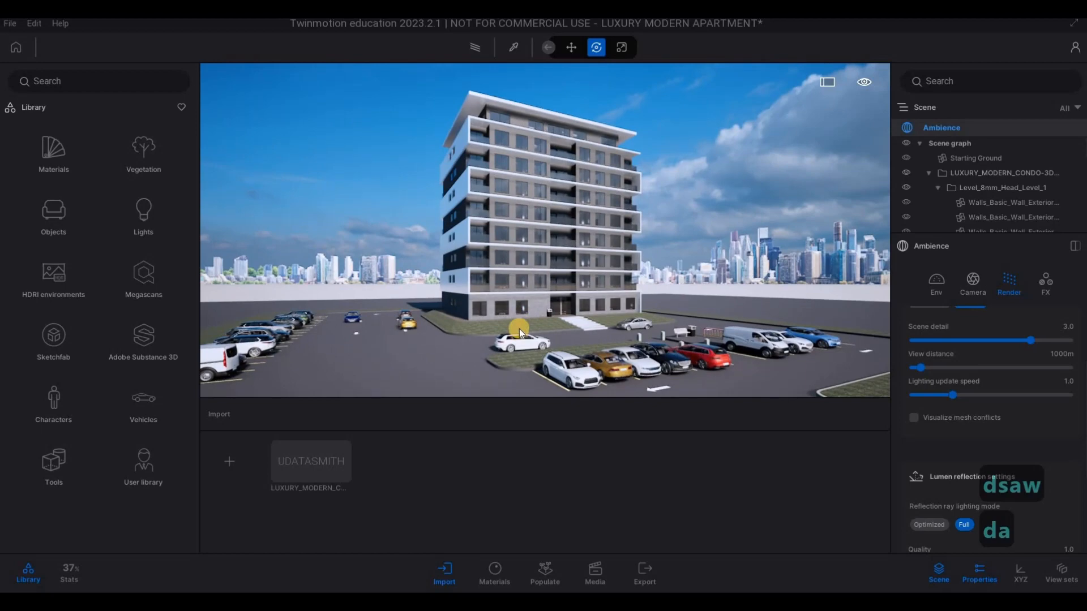
- Apply the Matt chrome metal material to the tubular railing next to the trash bin in the car park
key(w)
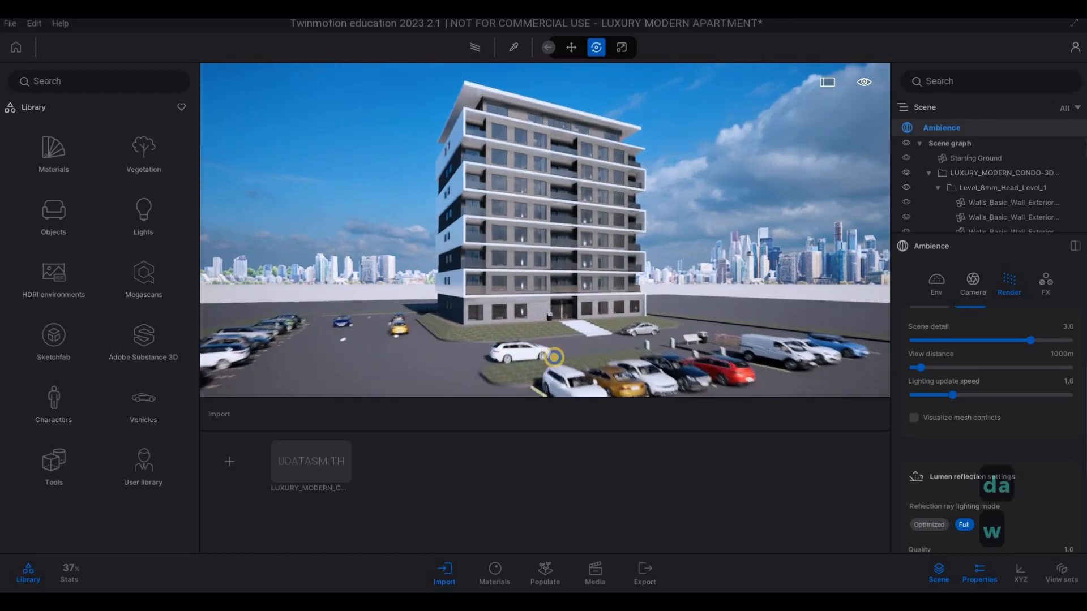
key(d)
key(w)
key(a)
key(e)
key(w)
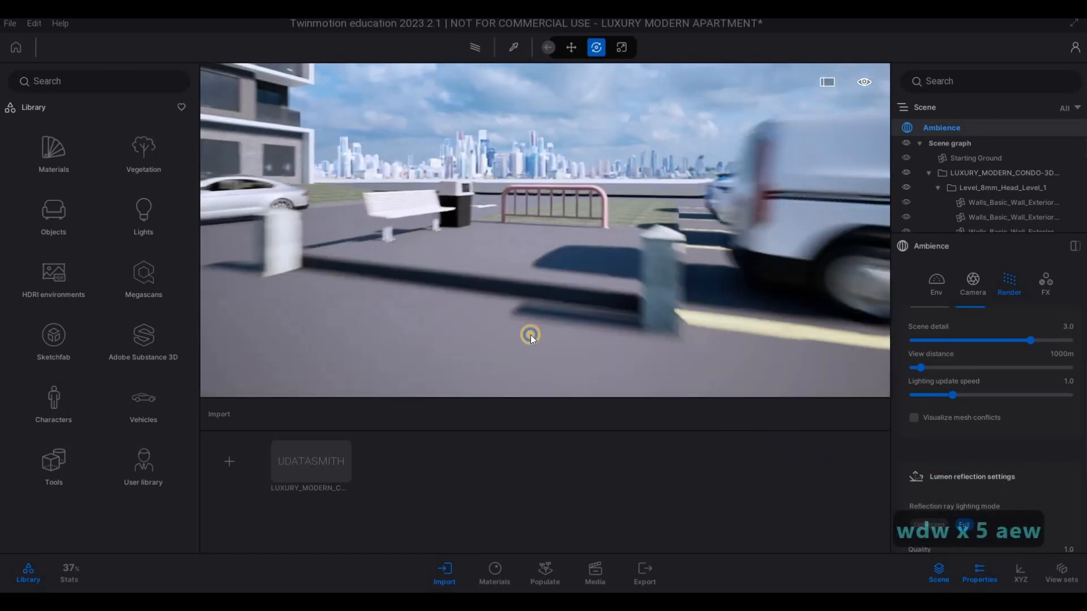
key(q)
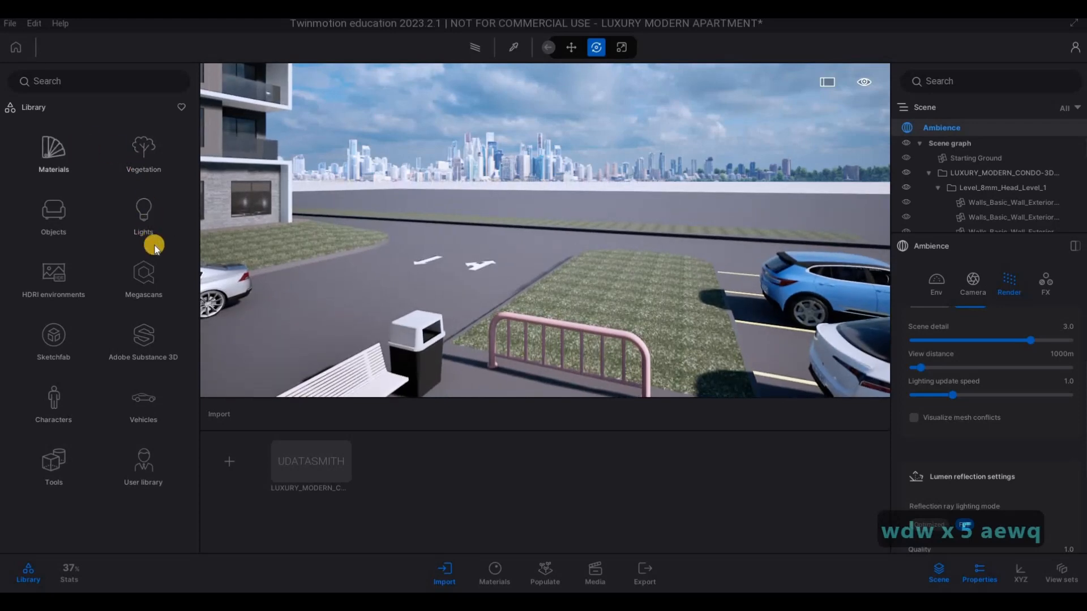
click(63, 163)
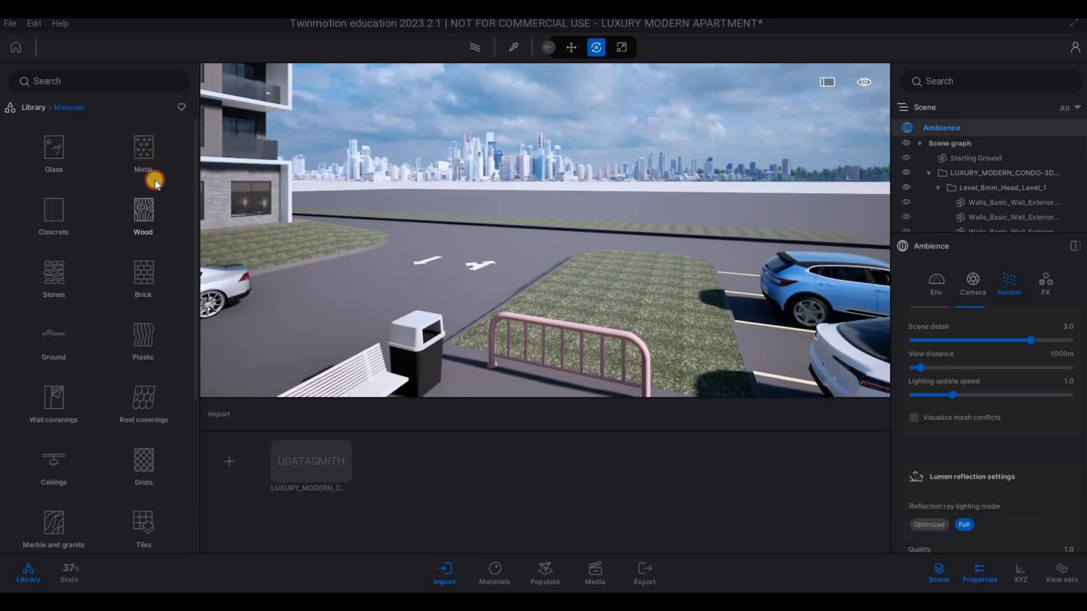
click(155, 179)
scroll(71, 267, down, 2)
drag(354, 336, 490, 324)
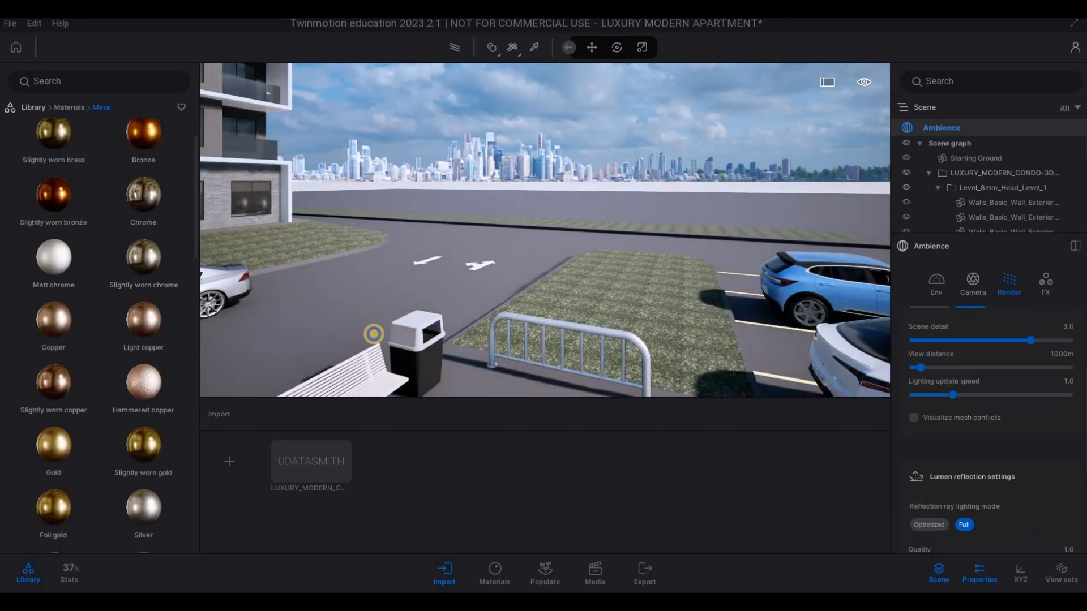
- Apply the Ipe A wood material to the slats of the bench beside the trash bin
right_drag(368, 317, 305, 334)
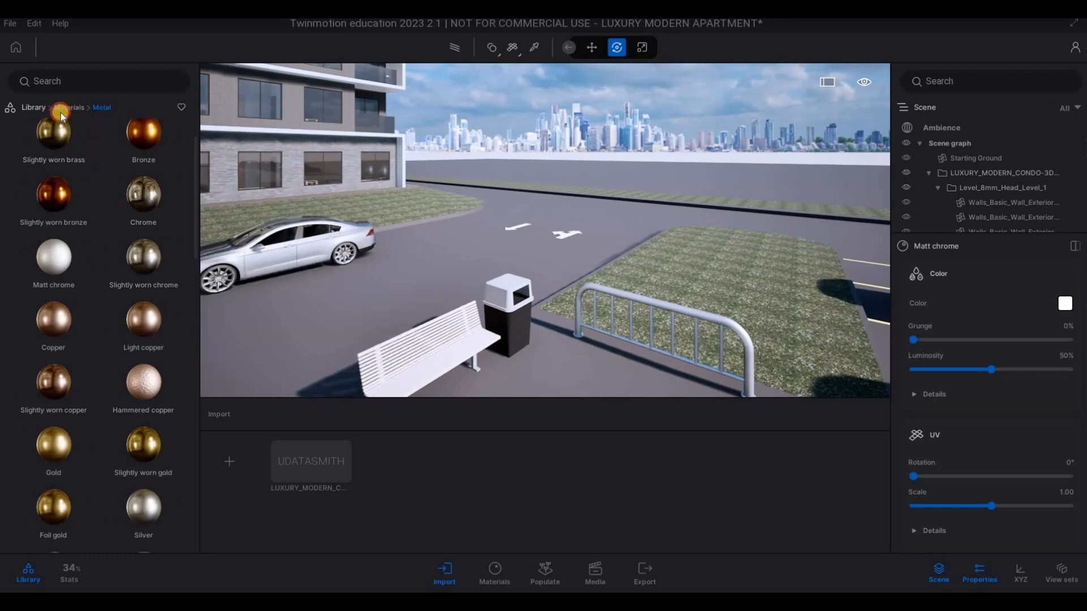
click(132, 148)
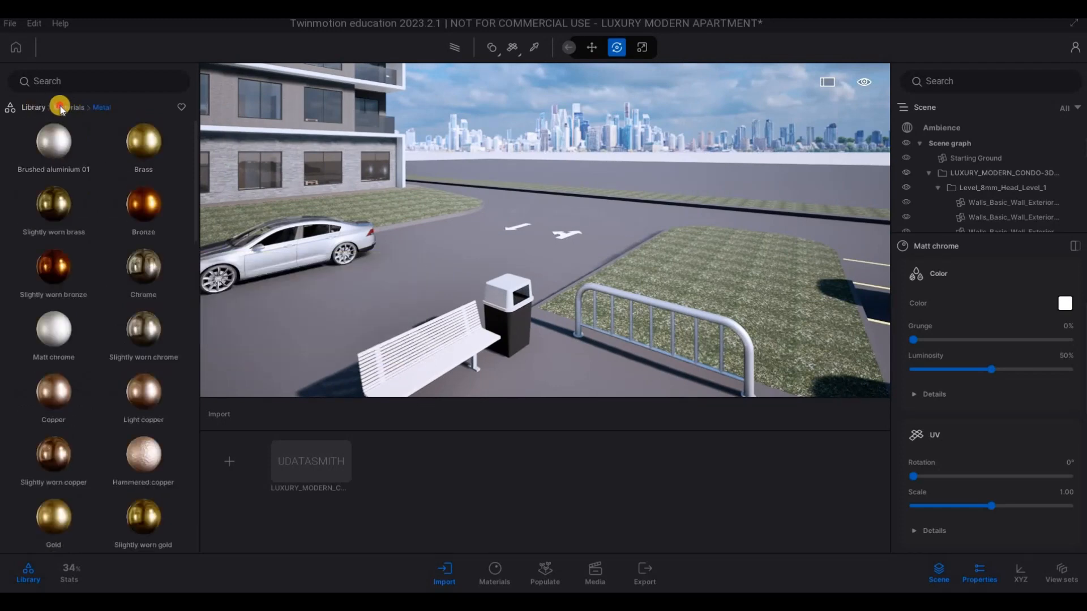
click(158, 212)
drag(180, 154, 453, 341)
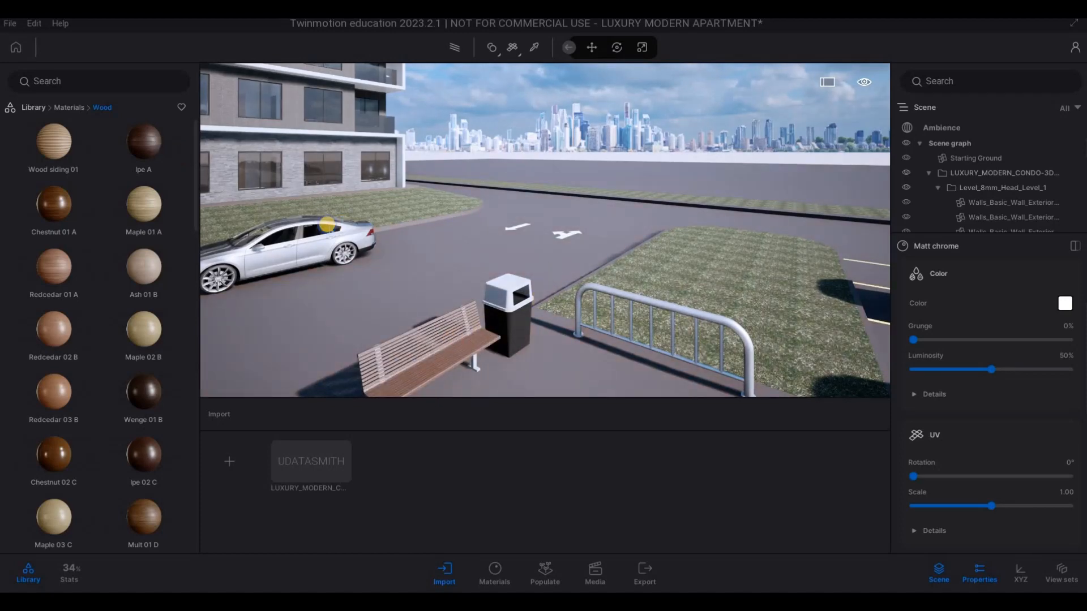
- Pick the Matt chrome material from the tubular railing and apply it to the bench's legs
key(s)
key(e)
key(w)
key(q)
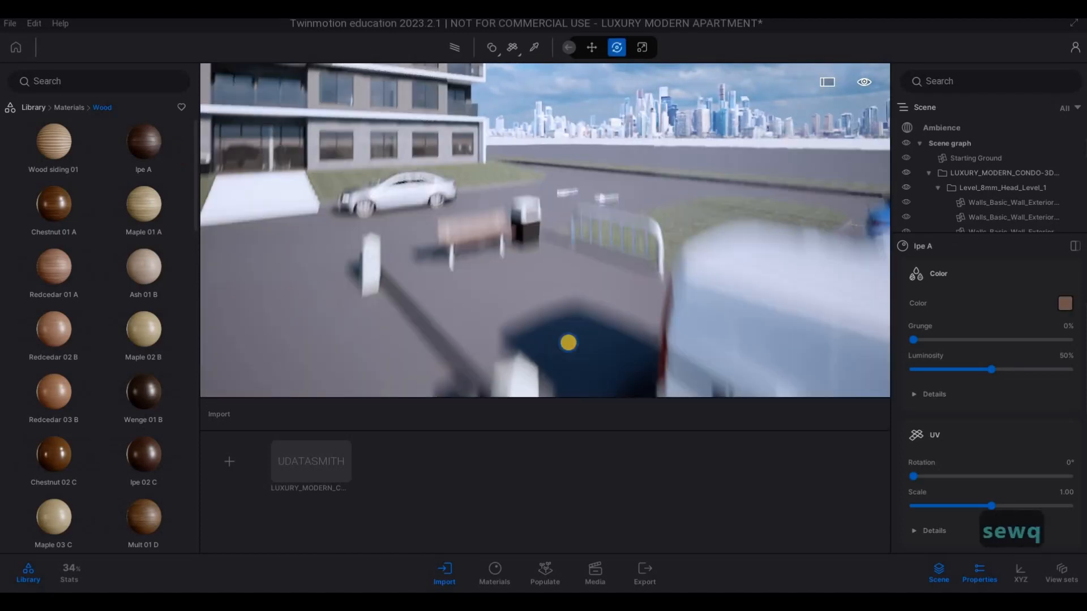
key(w)
key(a)
key(e)
key(d)
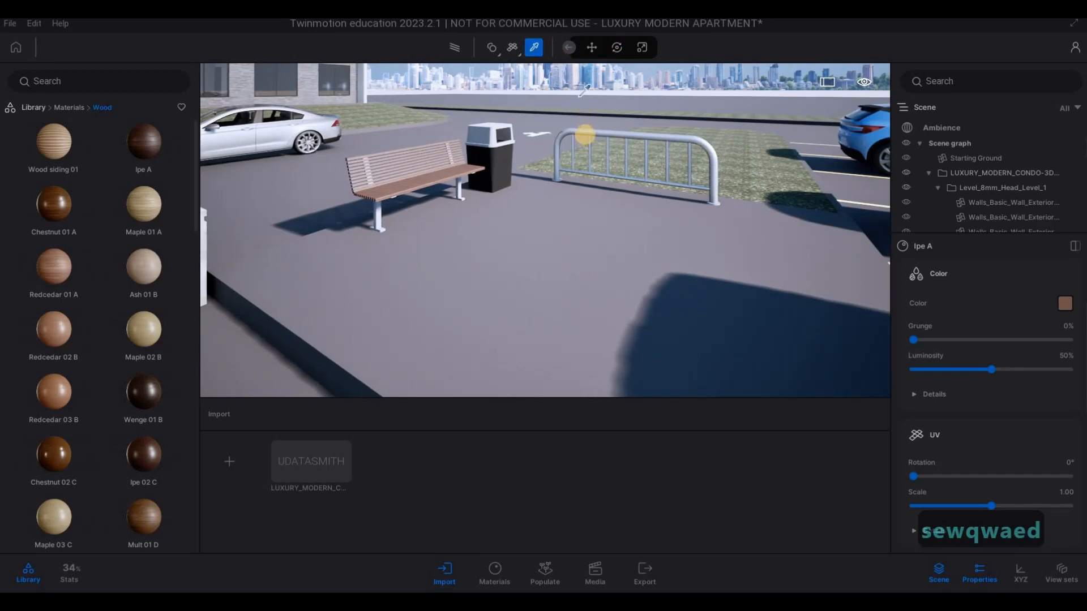
click(587, 136)
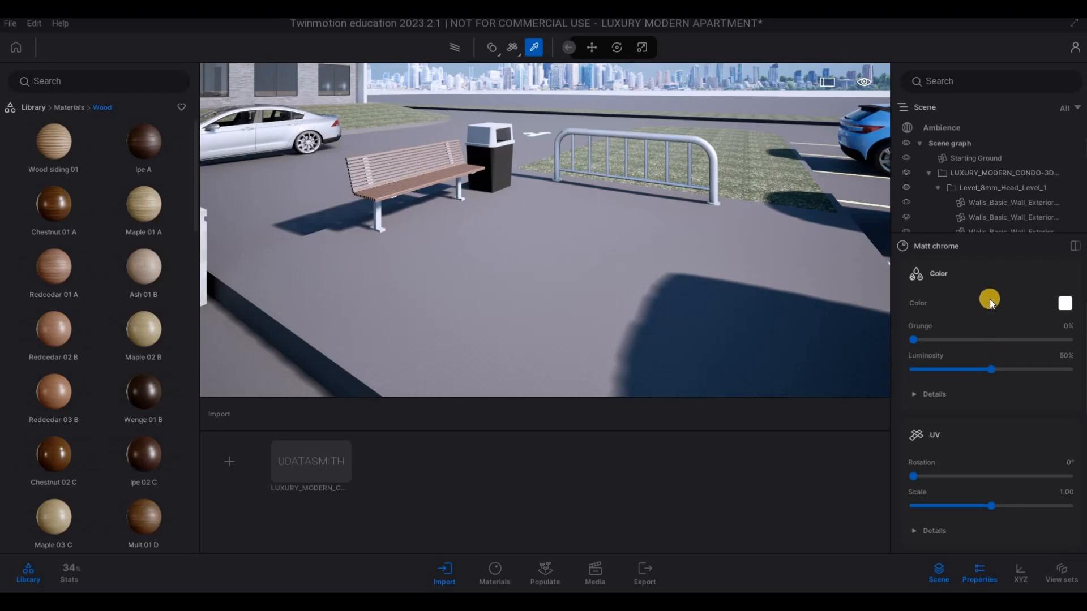
drag(509, 217, 458, 187)
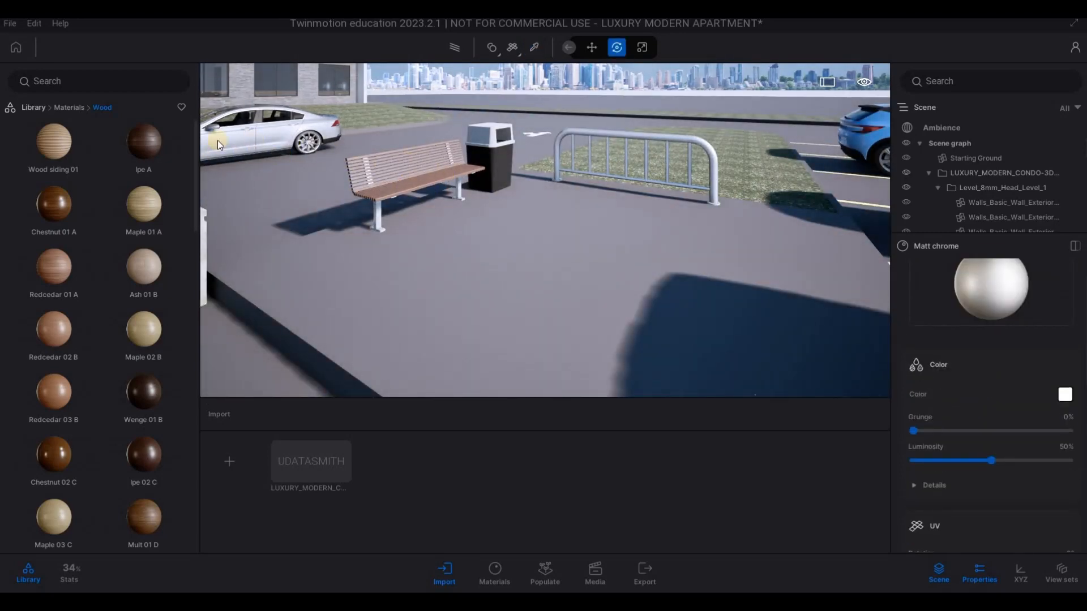
- Apply the Wenge 01 B wood material to the bench's seat and backrest slats
scroll(173, 300, down, 2)
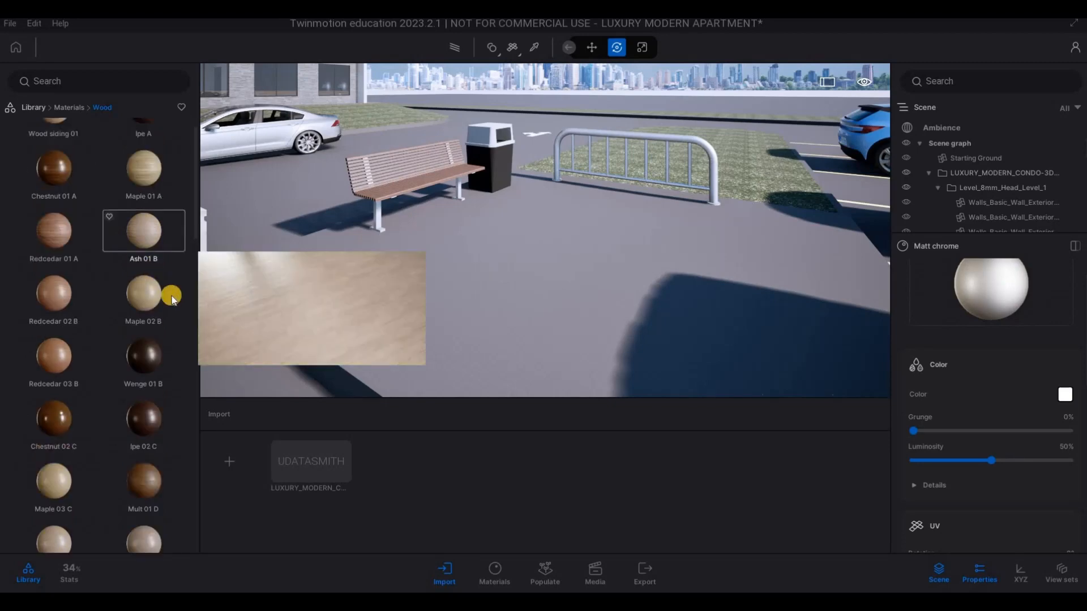
scroll(173, 300, down, 2)
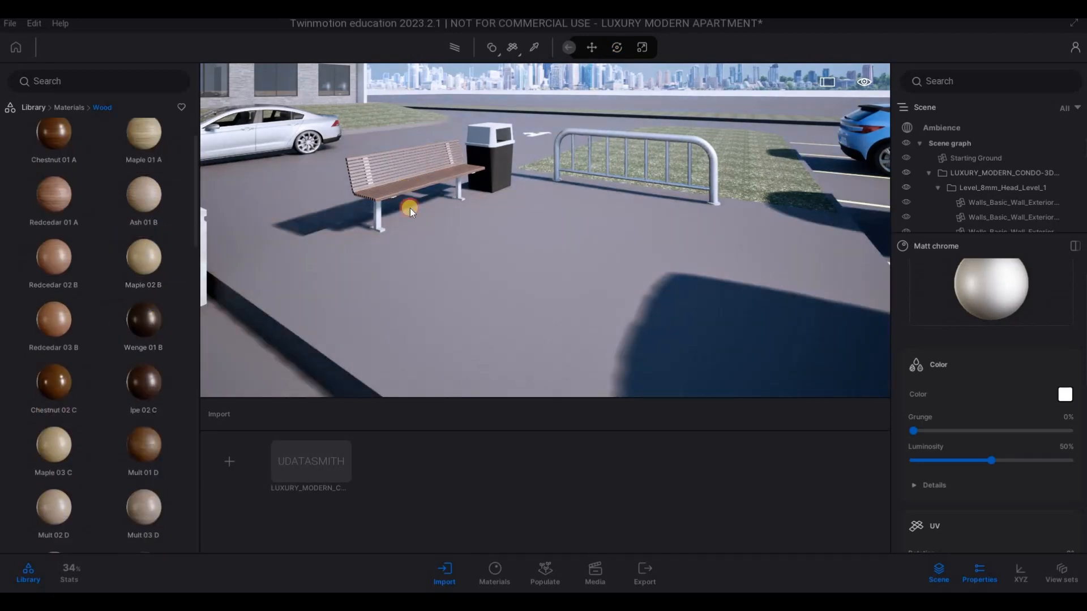
right_drag(410, 209, 34, 114)
- Move away from the bench to view the apartment building together with the parked cars in front
key(s)
key(s)
key(s)
key(s)
key(a)
key(d)
key(e)
key(d)
key(a)
key(s)
key(a)
key(a)
key(w)
key(w)
key(d)
key(a)
key(s)
key(w)
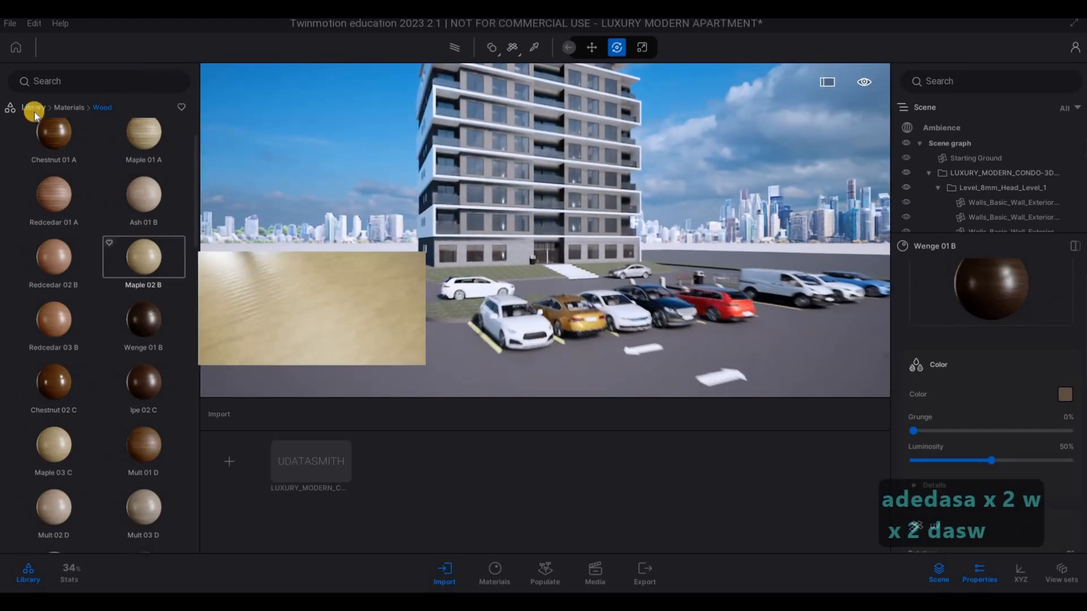
- Examine the User library and its Local HDRIs folder, and return to the main library
click(34, 111)
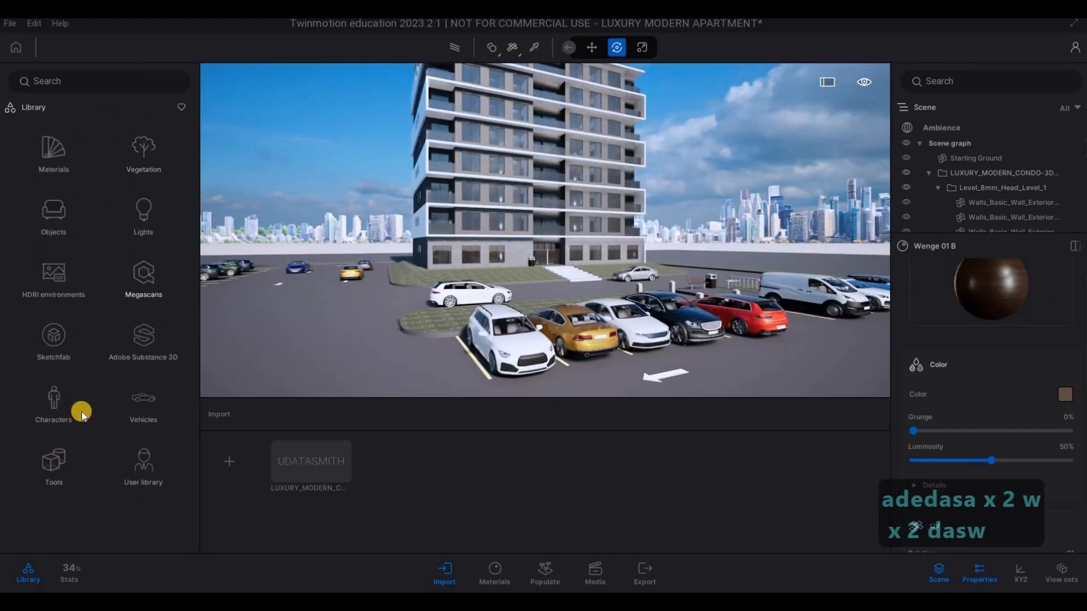
click(144, 470)
click(126, 157)
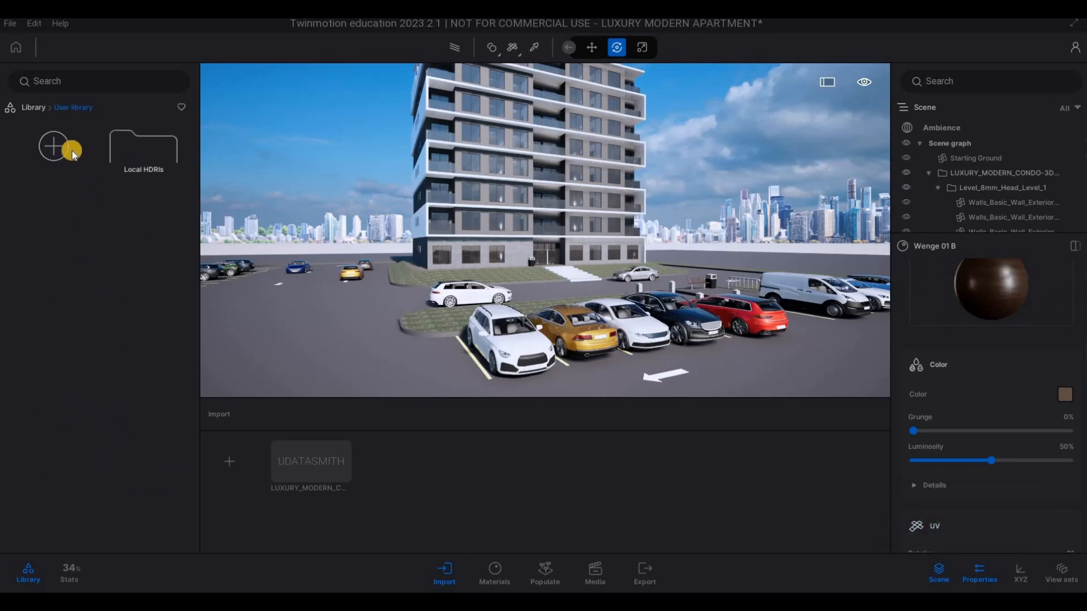
click(58, 107)
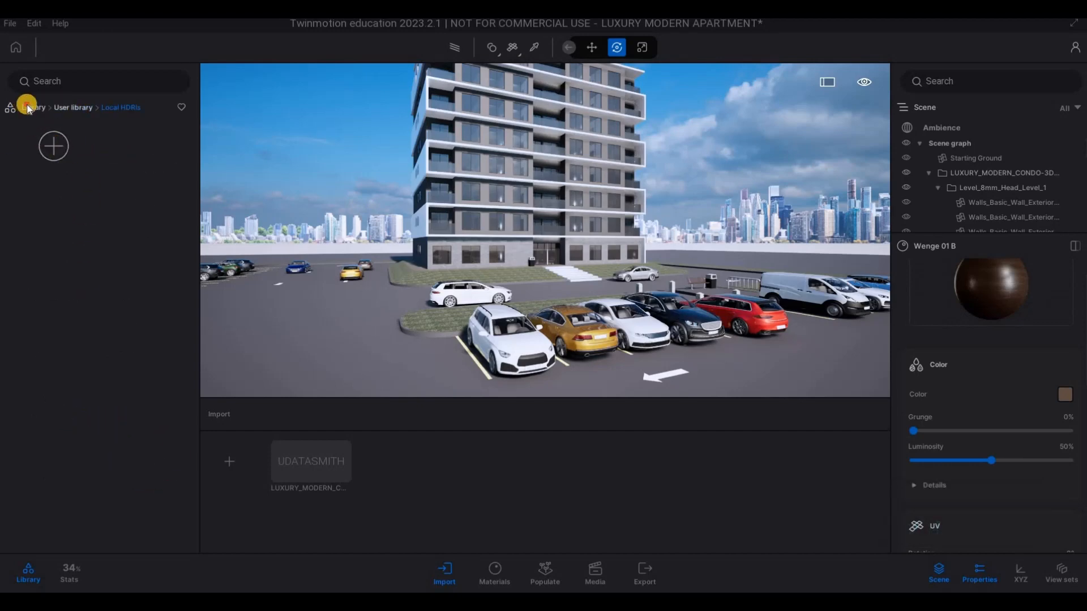
click(28, 106)
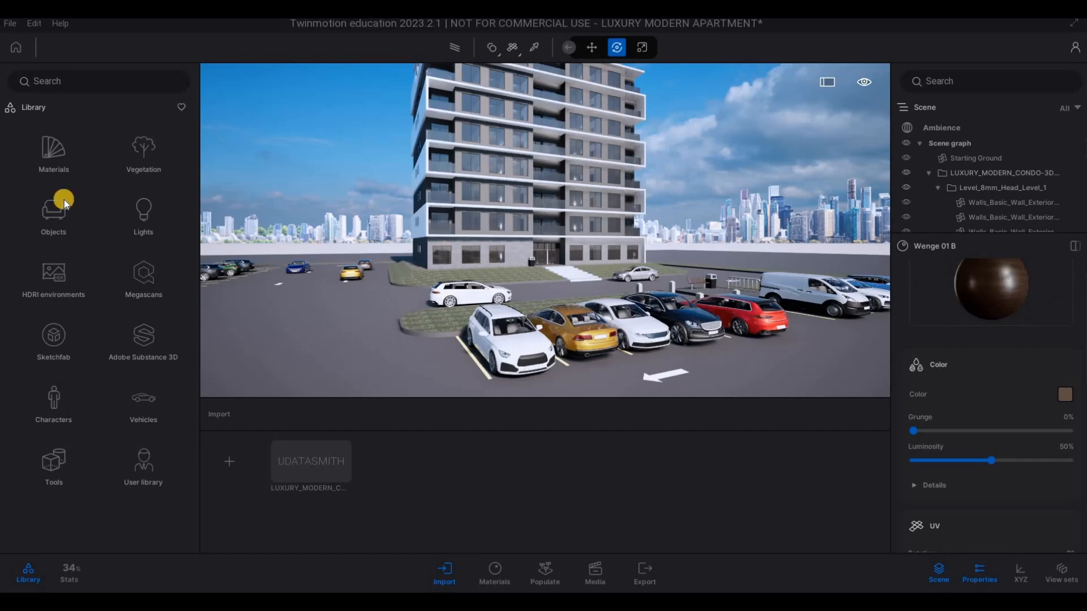
- Open the preferences and expand the Custom paths settings
click(9, 26)
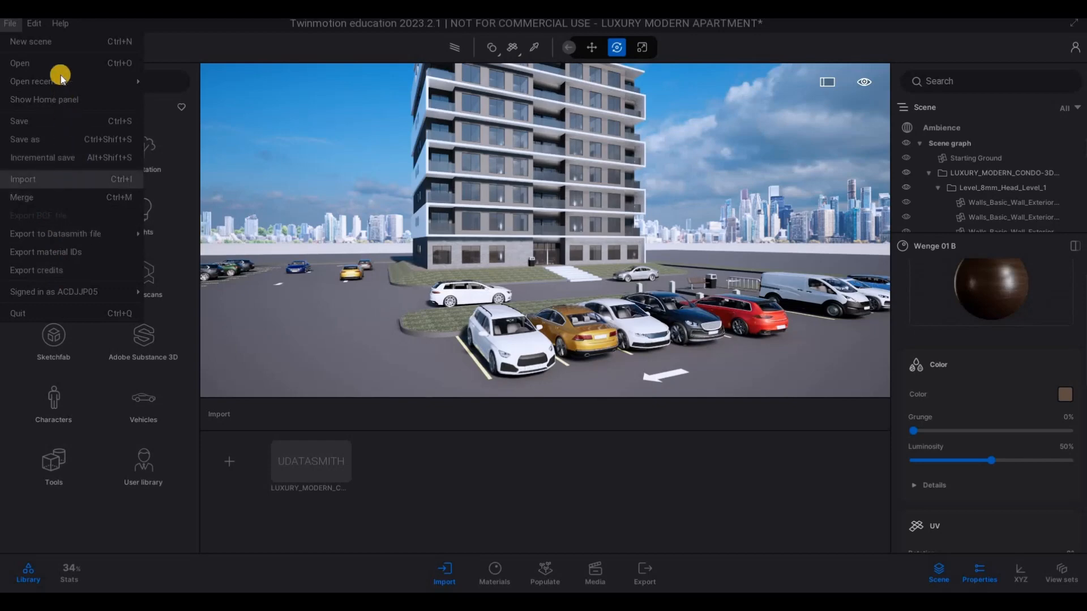
click(29, 24)
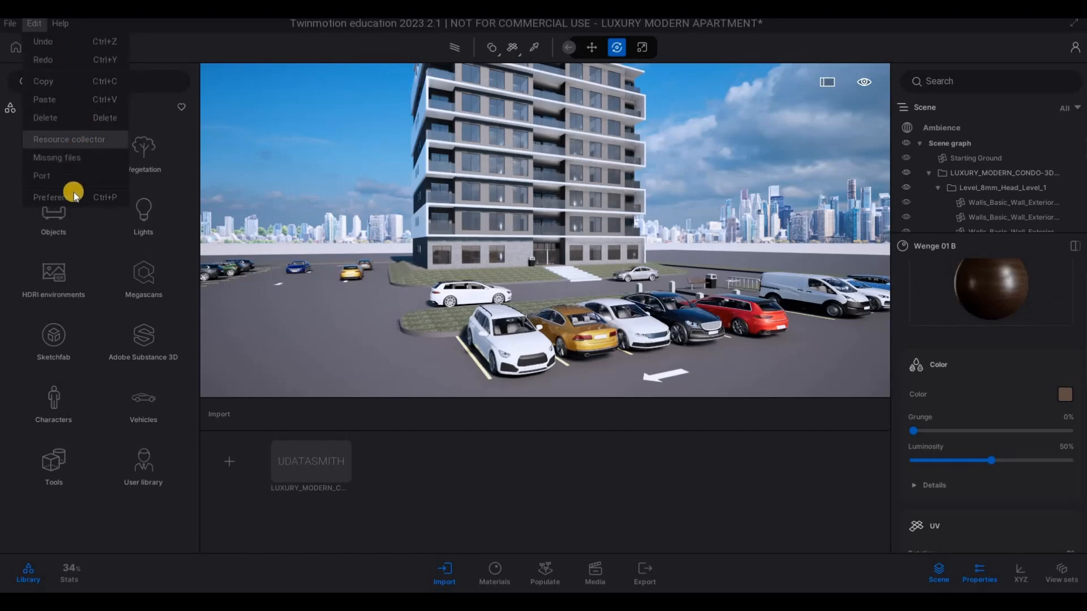
click(8, 25)
key(F1)
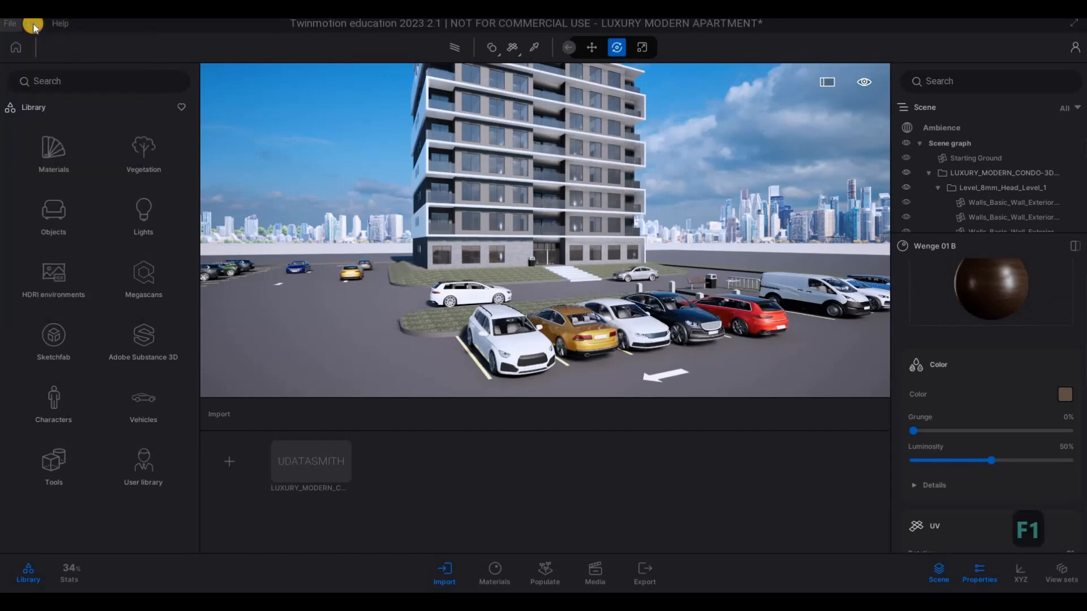
click(11, 25)
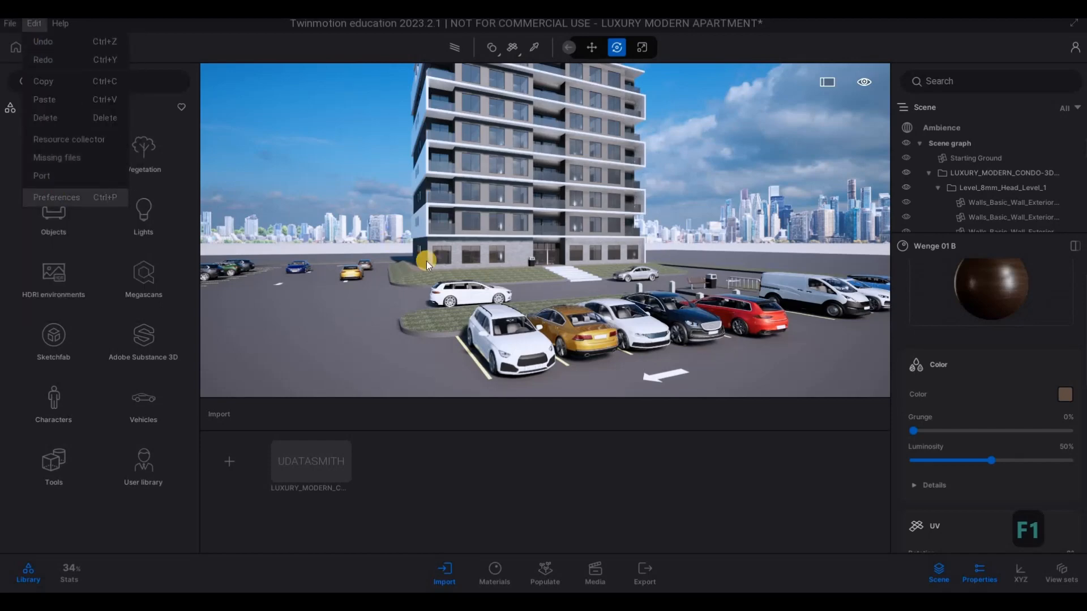
click(57, 197)
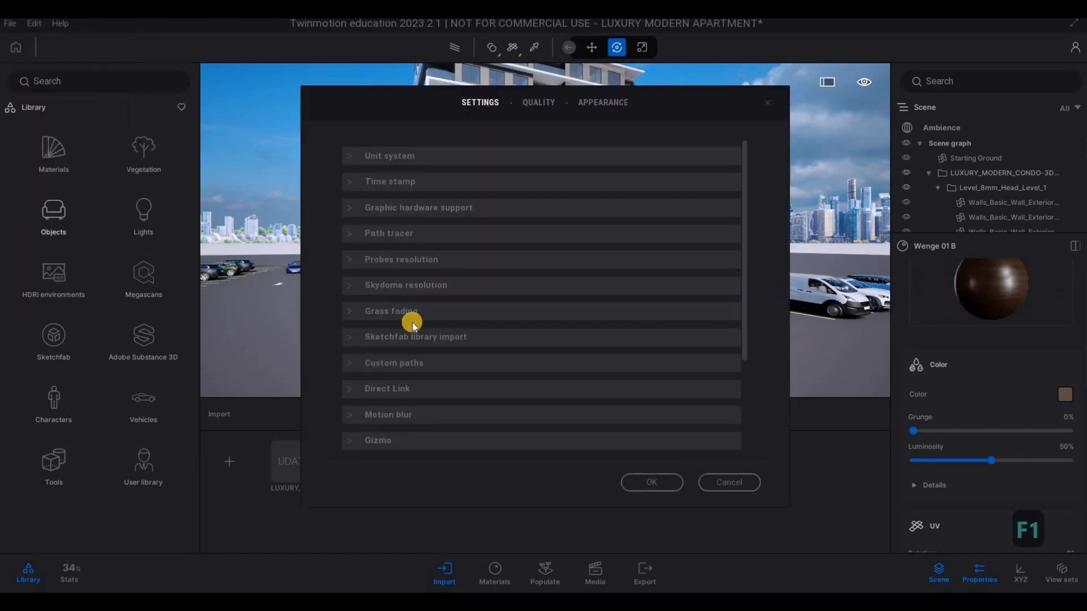
click(348, 365)
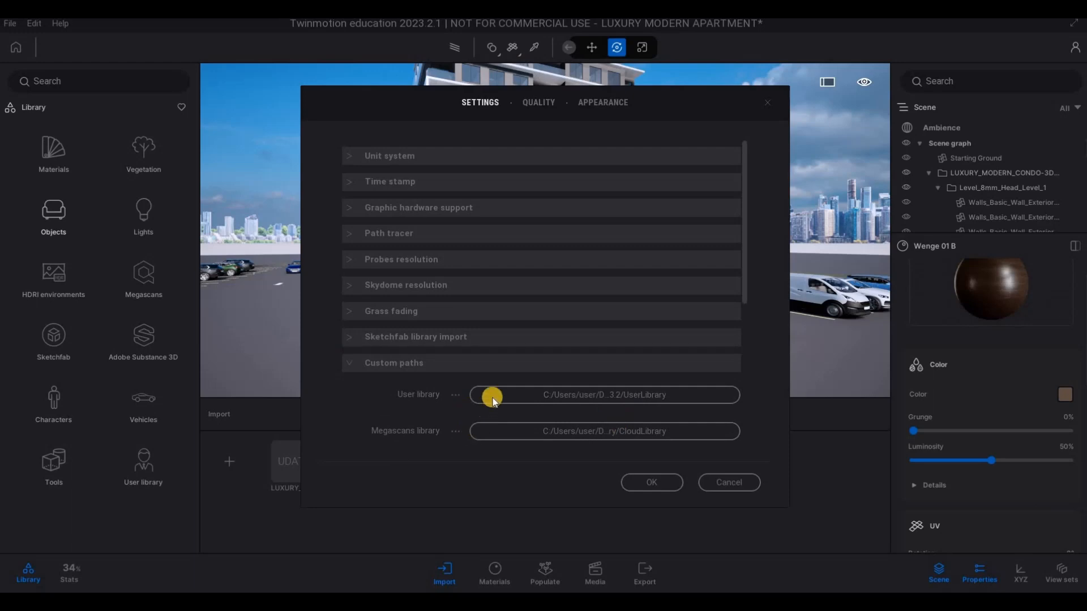
click(584, 397)
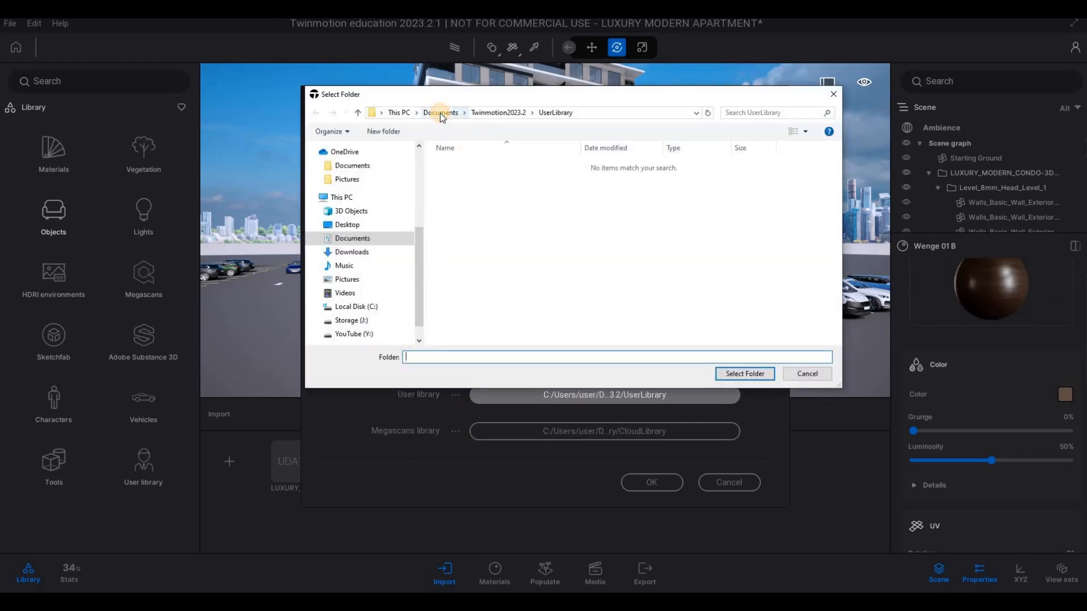
click(440, 113)
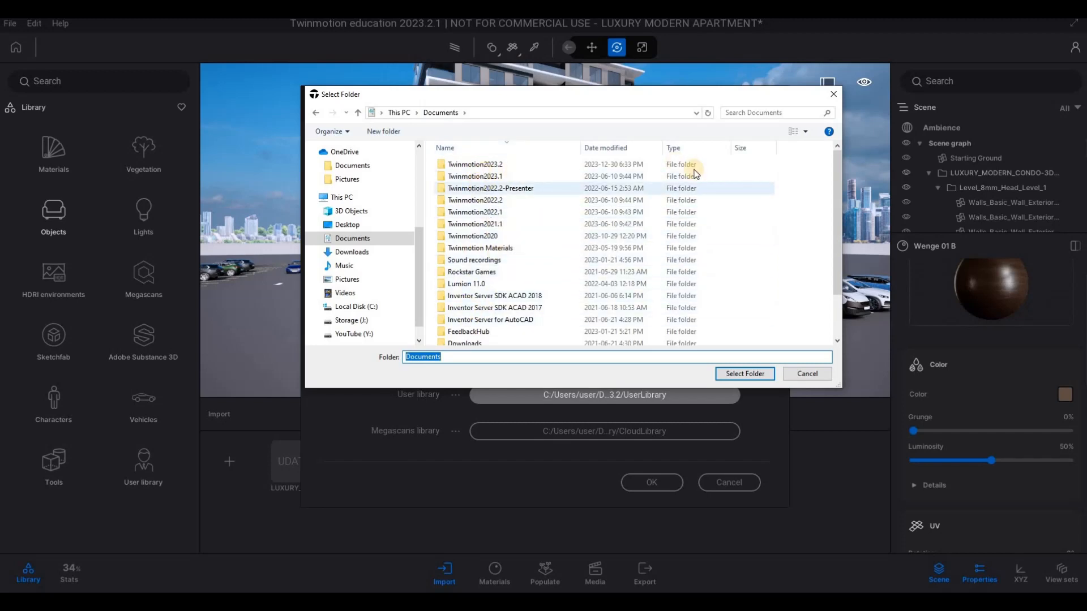
click(833, 94)
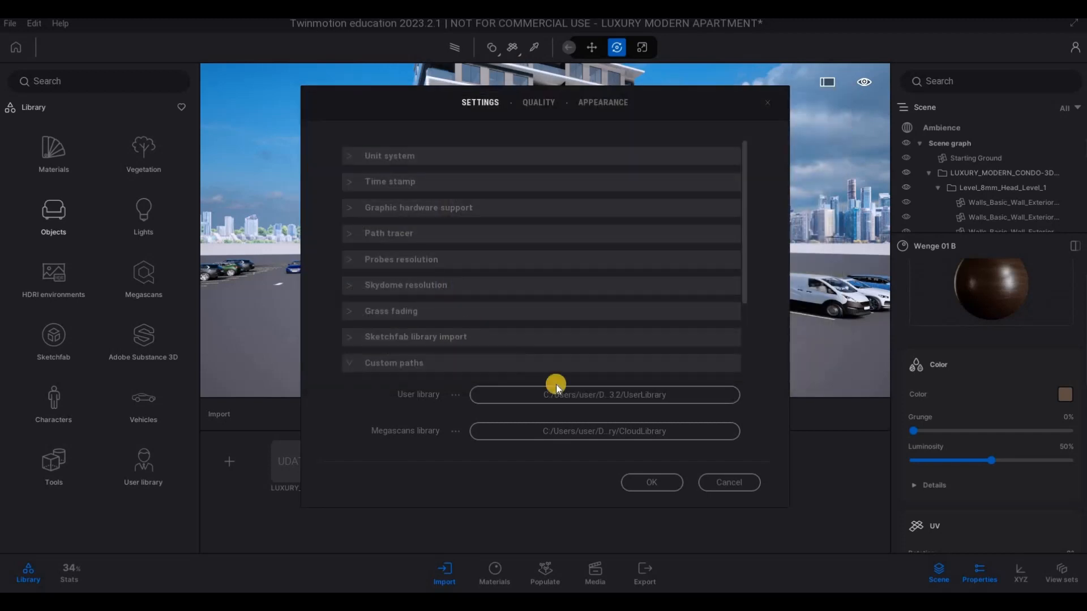
- Open the folder selection for the User library path and examine the TwinmotionCloudLibrary contents under Documents, Twinmotion2023.1
click(575, 395)
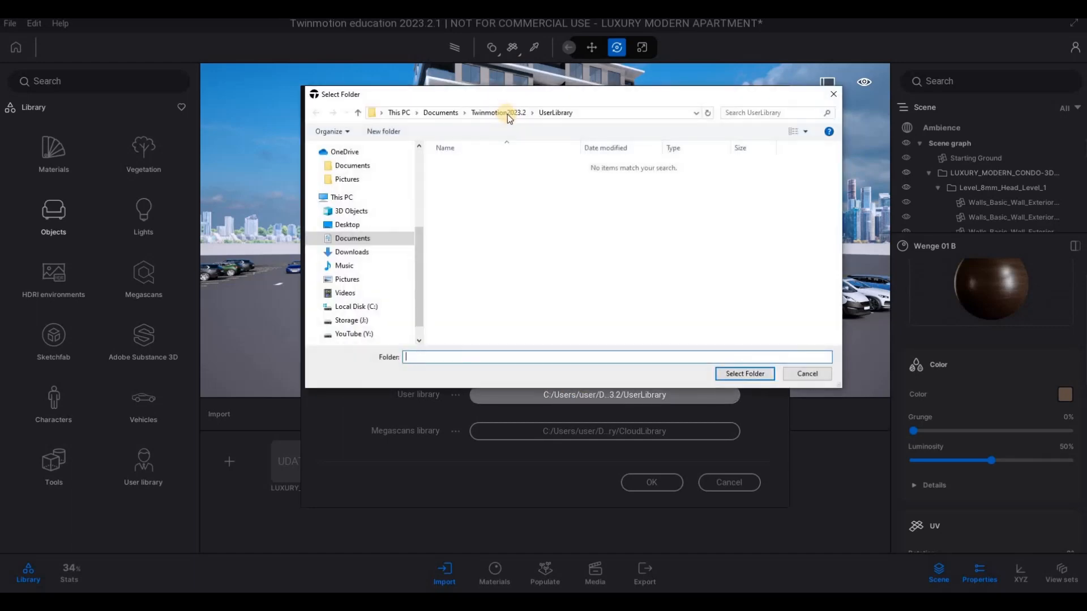
click(441, 113)
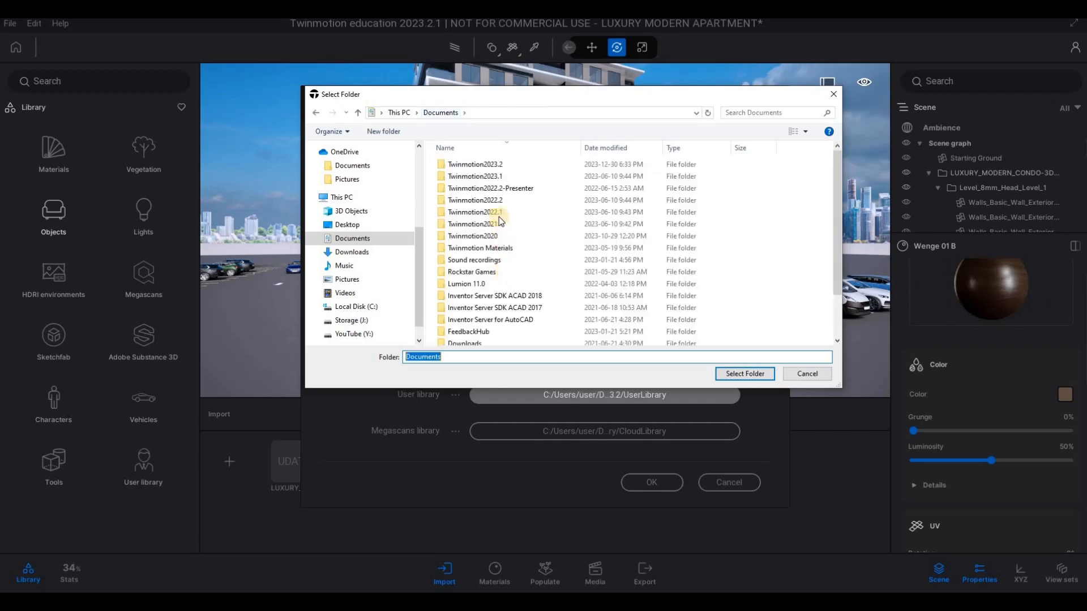
double_click(491, 177)
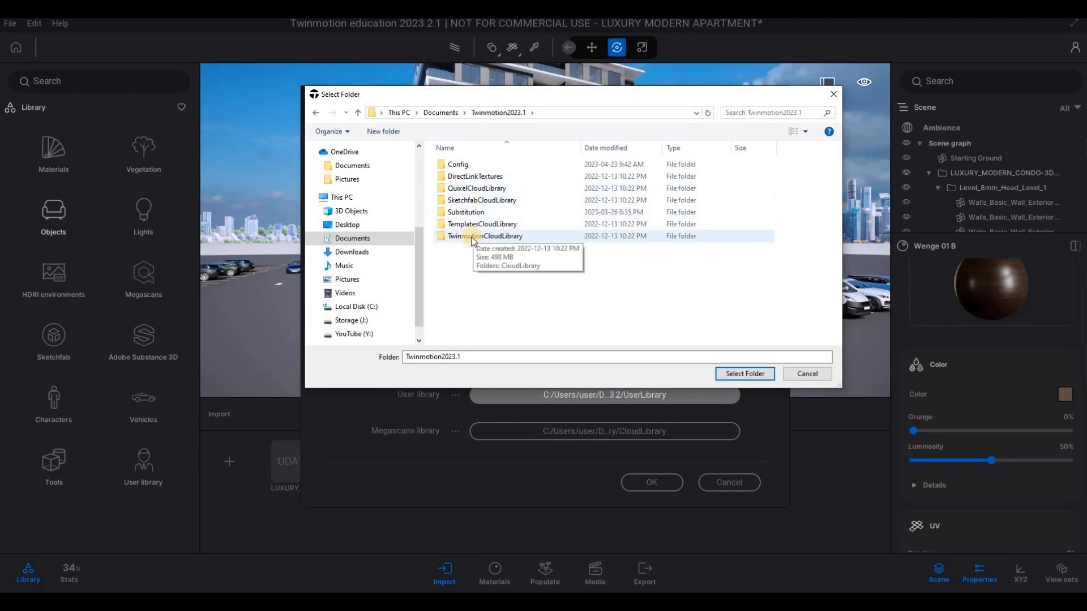
double_click(473, 237)
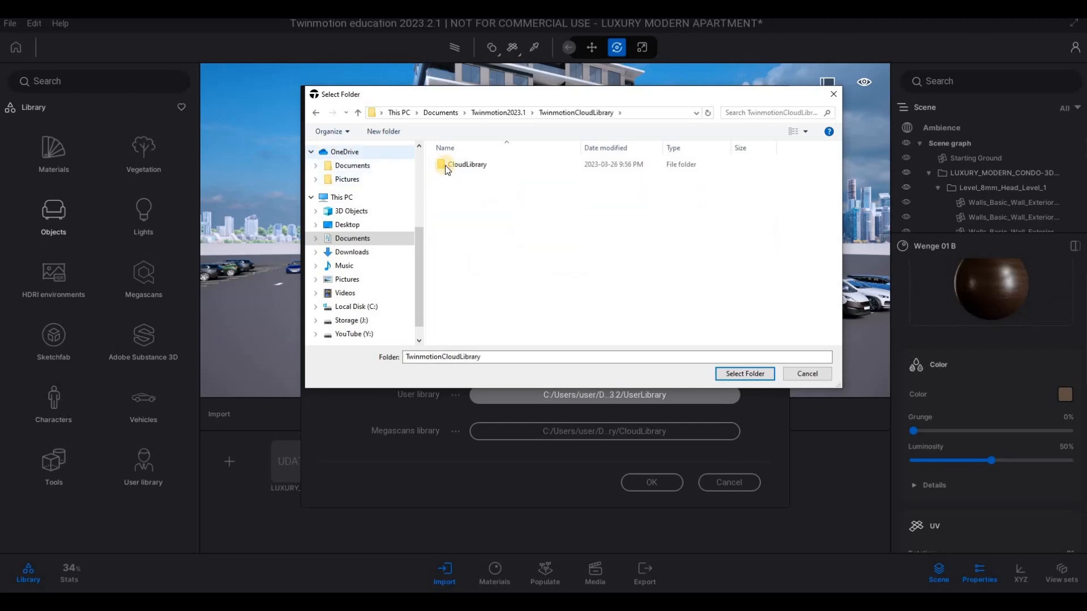
double_click(428, 164)
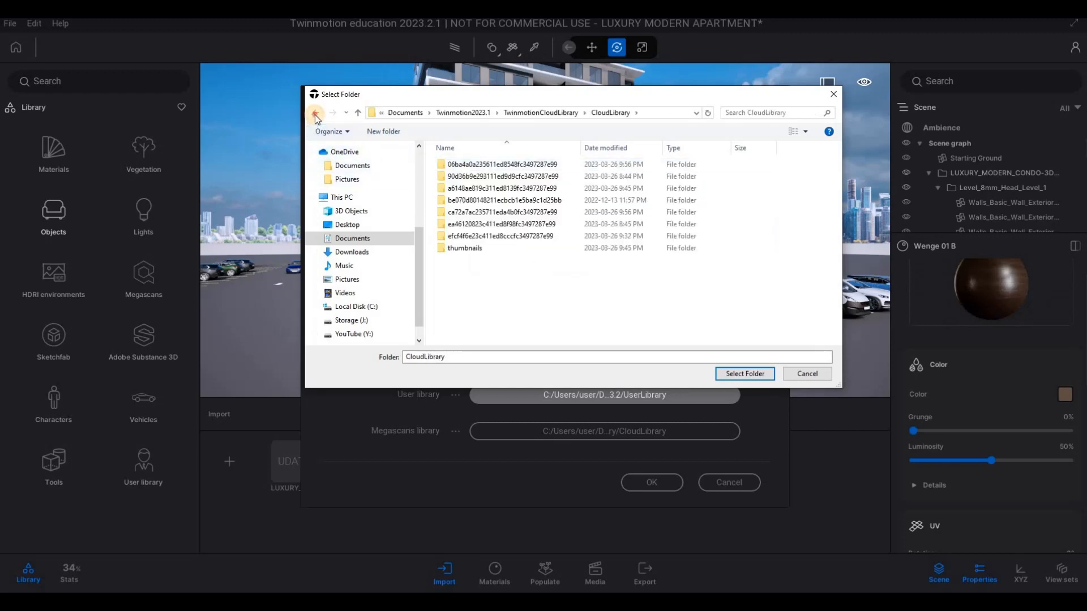
click(315, 113)
click(316, 112)
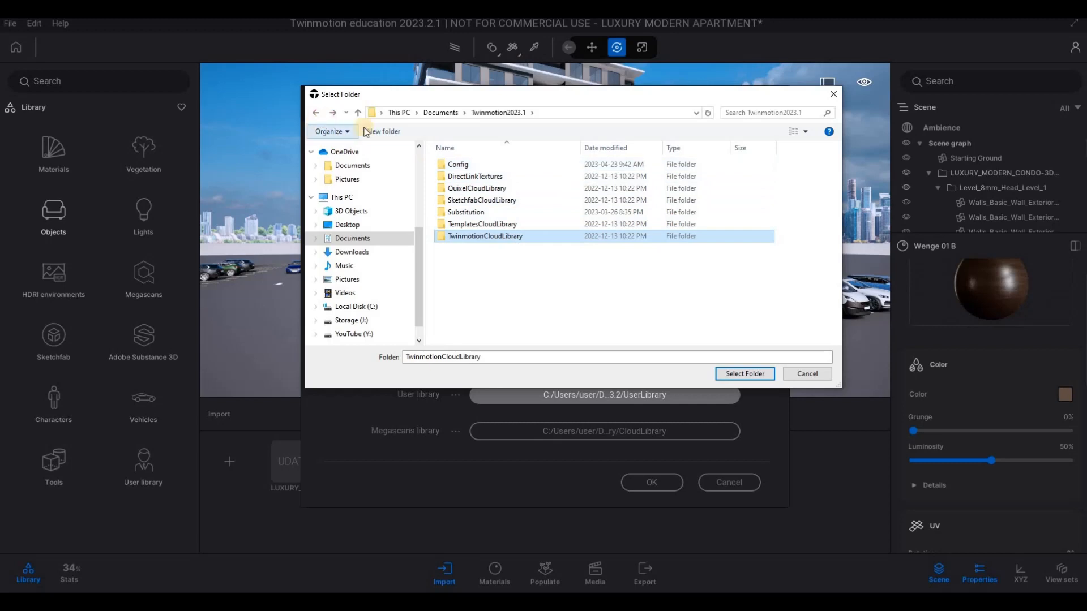
key(alt+Up)
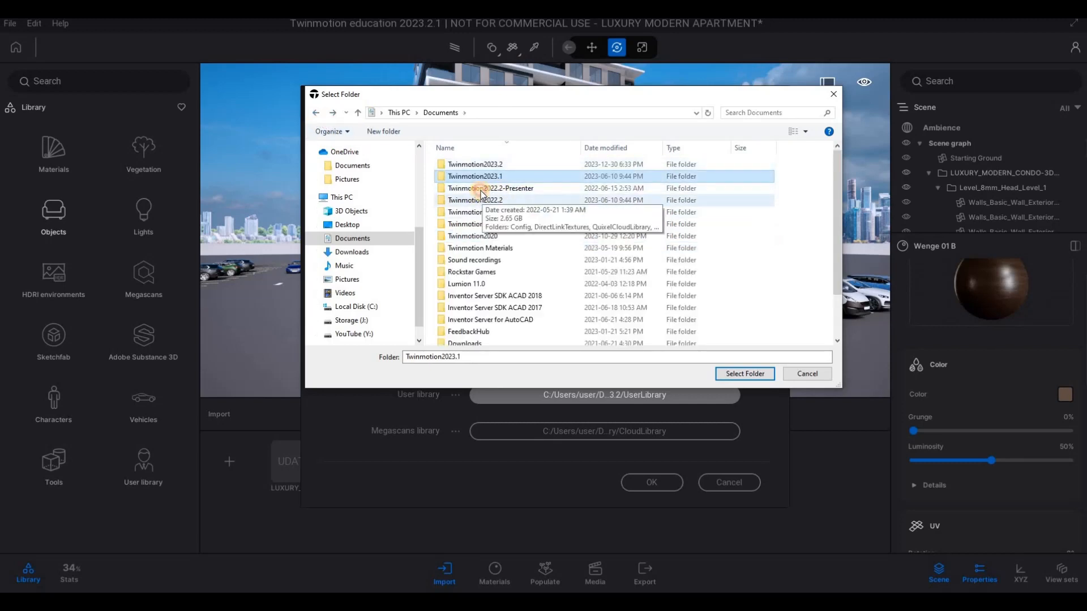
- Examine the Twinmotion2022.2-Presenter, Twinmotion2022.2, Twinmotion2022.1 and Twinmotion2021.1 folders in Documents for a user library
click(472, 189)
double_click(473, 190)
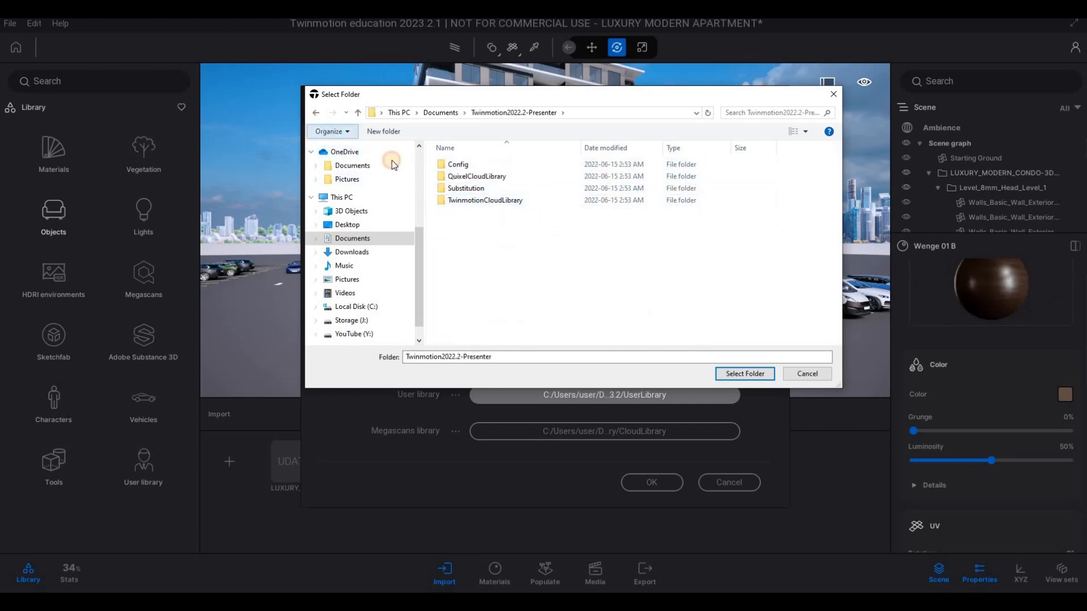
key(alt+Up)
double_click(478, 201)
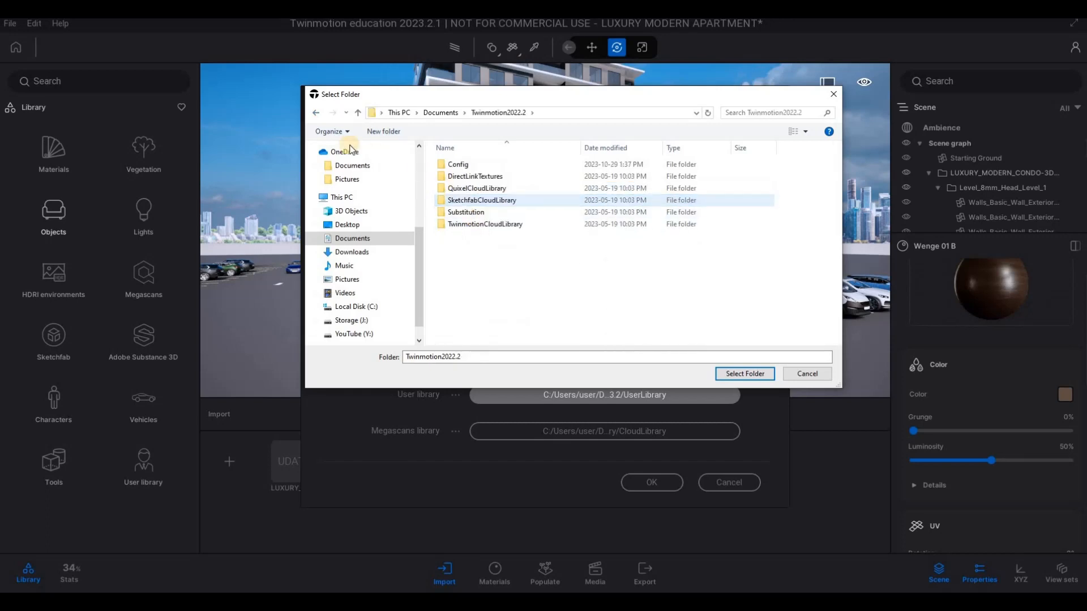
click(314, 113)
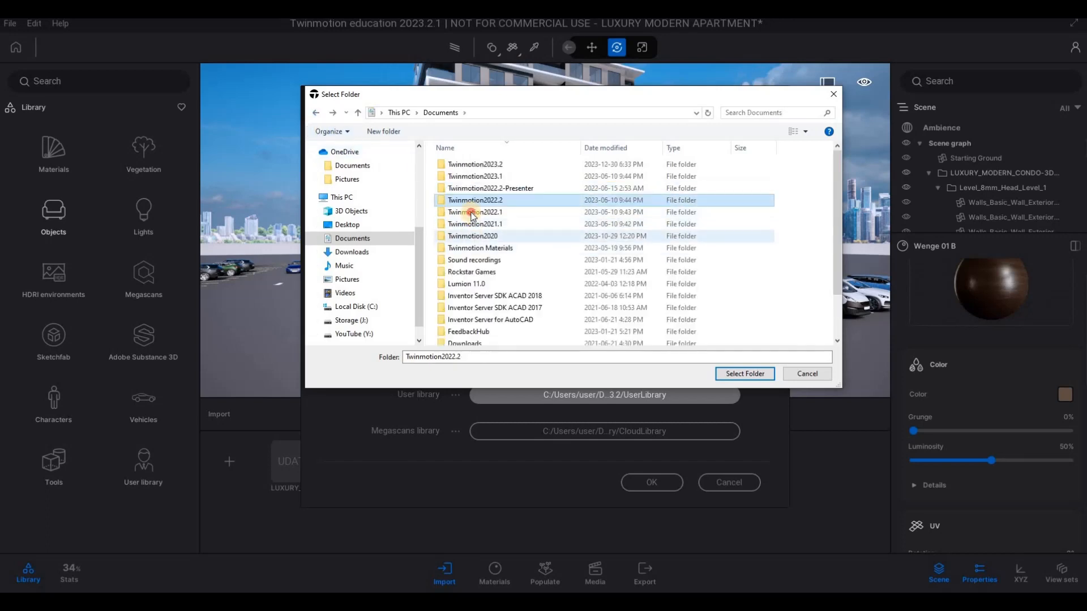
click(462, 211)
double_click(462, 211)
click(314, 114)
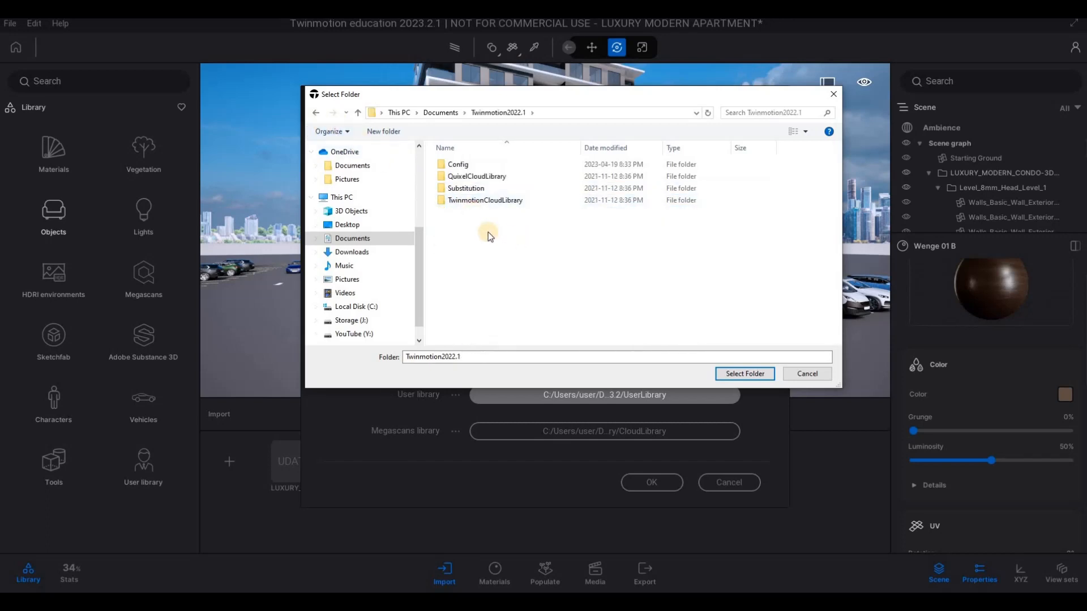
double_click(483, 225)
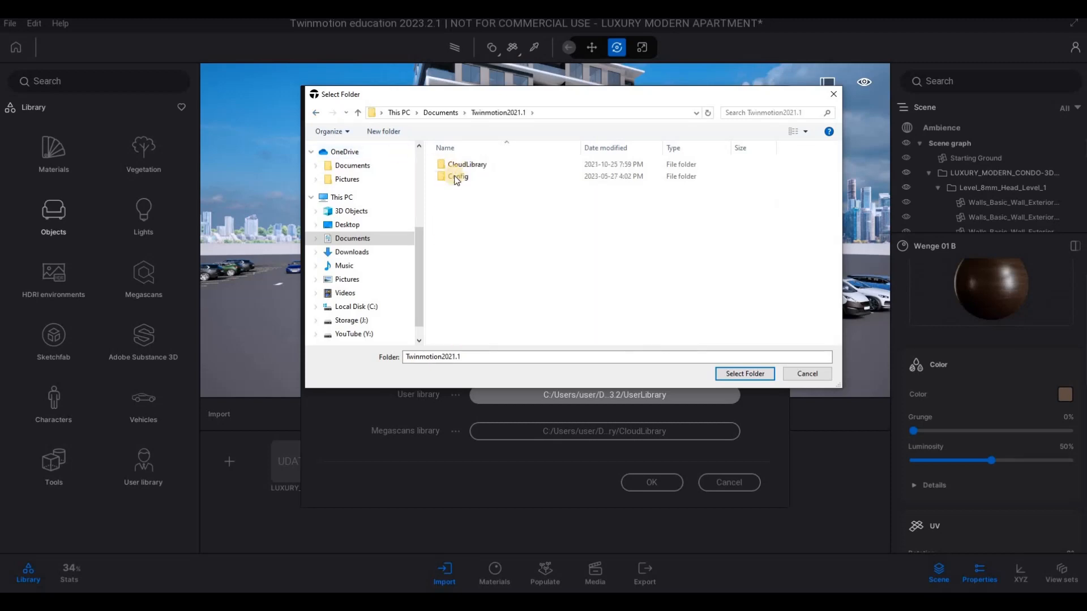
double_click(457, 177)
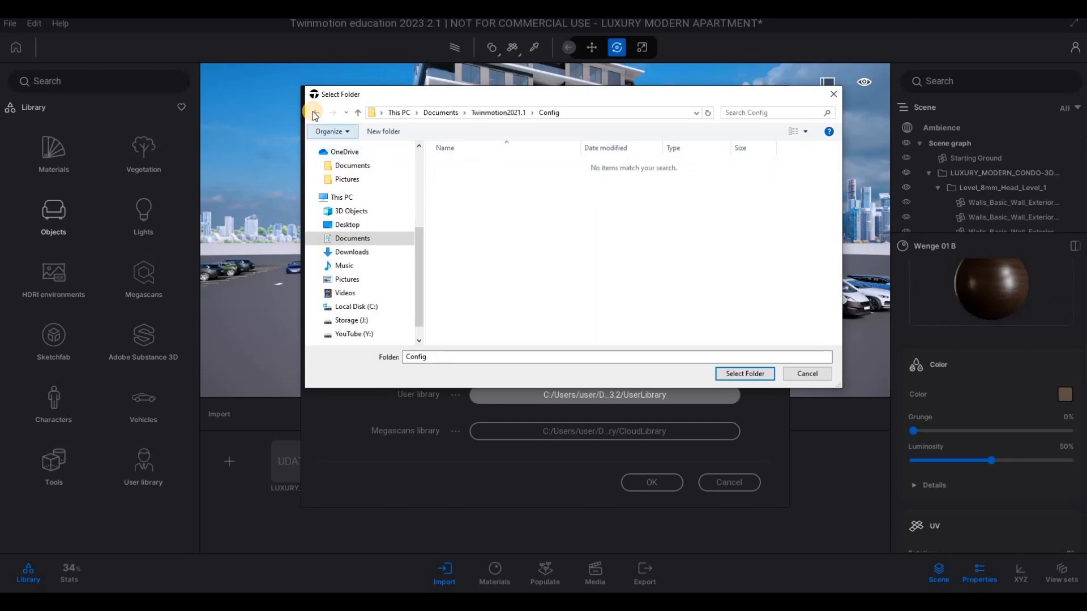
click(314, 112)
click(315, 114)
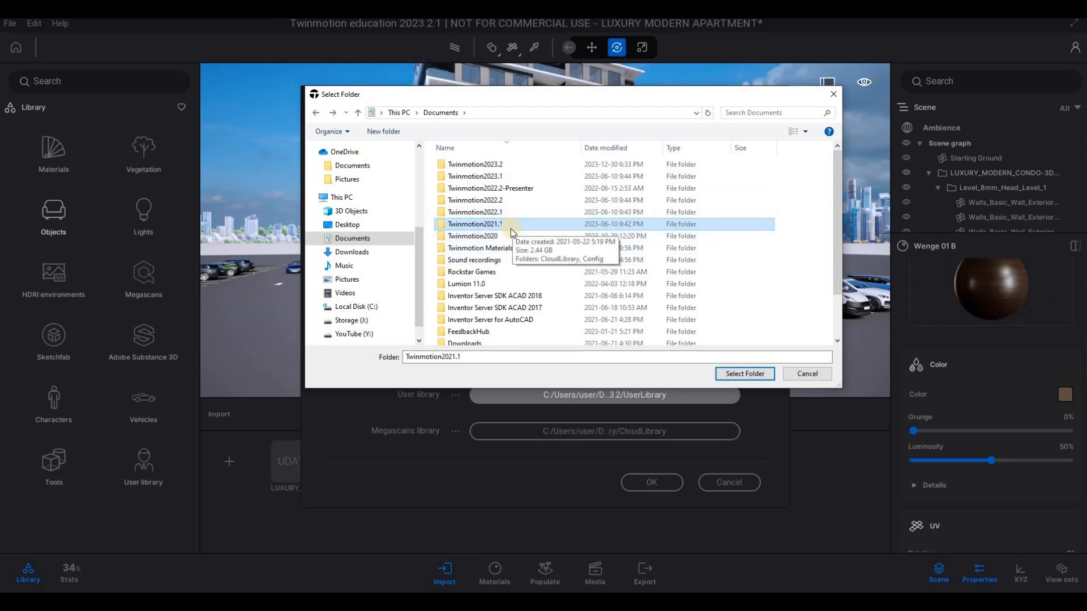
click(498, 214)
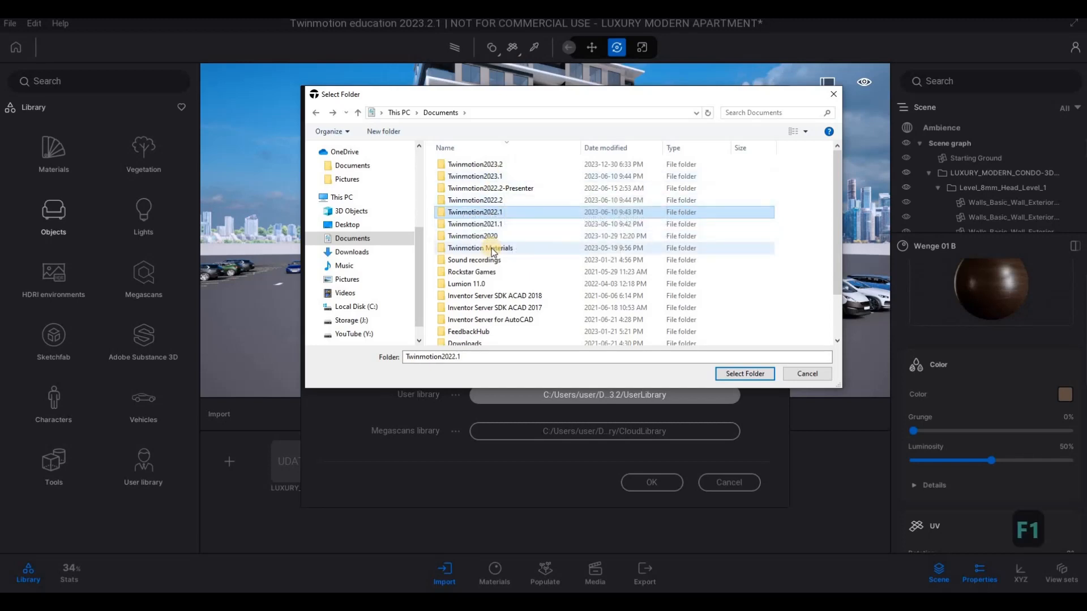
- Set the User library custom path to the UserLibrary folder inside Documents, Twinmotion Materials, and accept the preferences
double_click(491, 247)
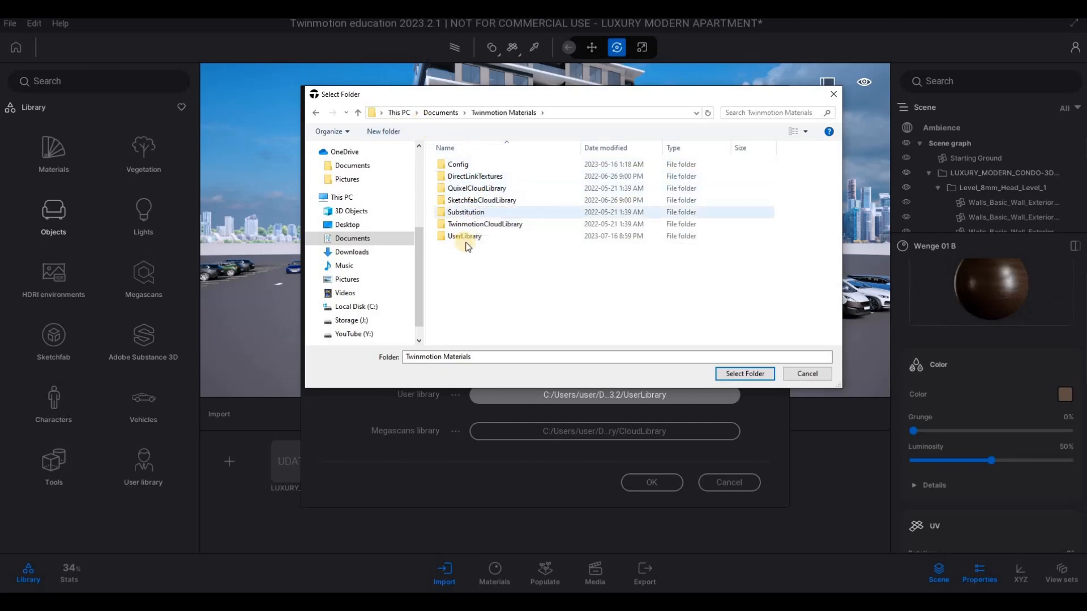
click(444, 113)
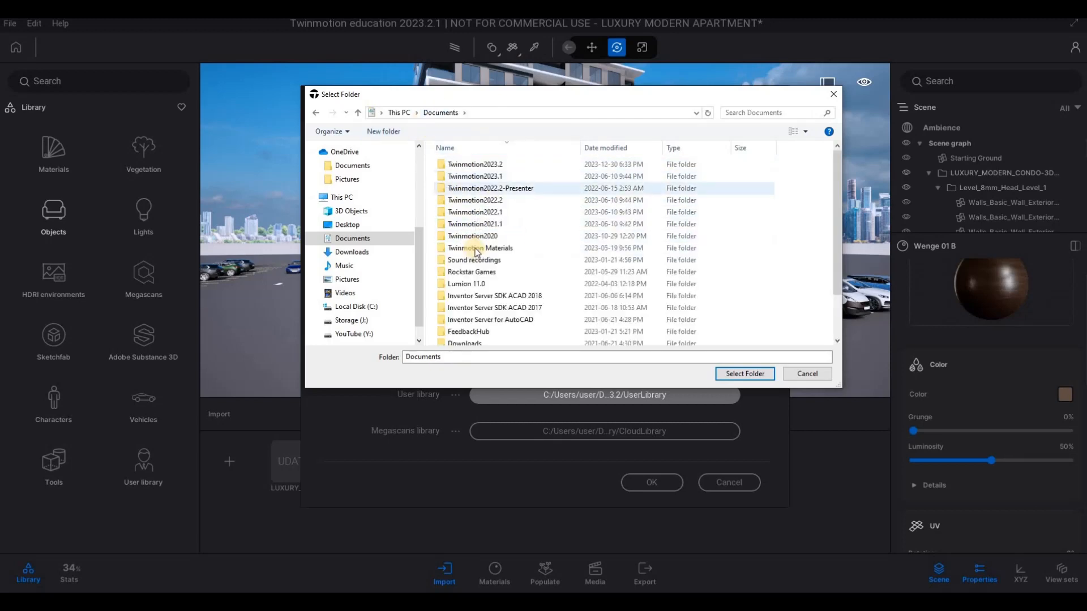
click(476, 248)
key(Return)
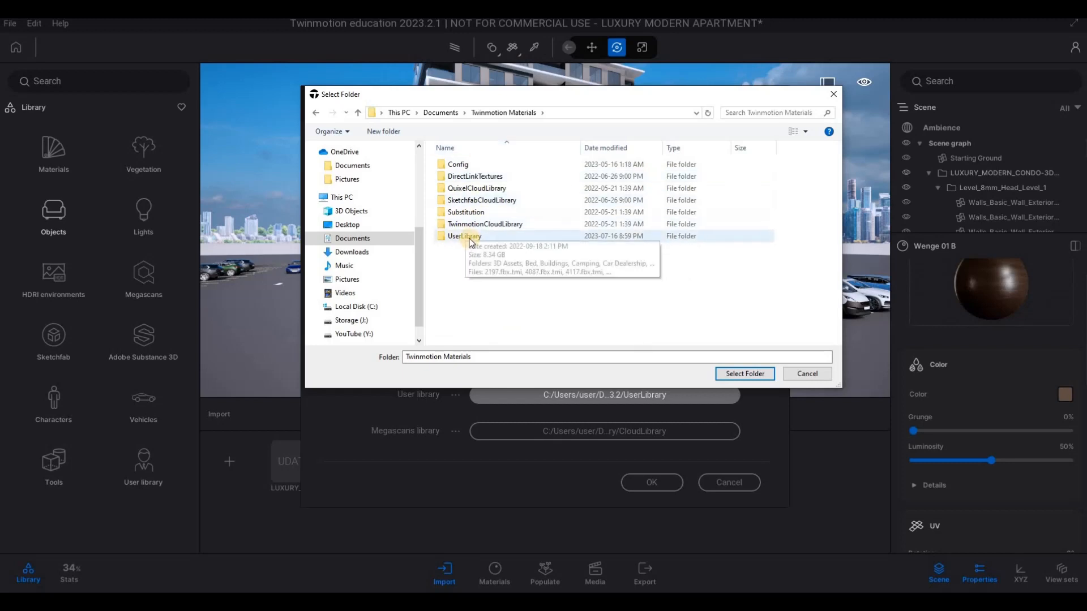
click(468, 238)
double_click(469, 238)
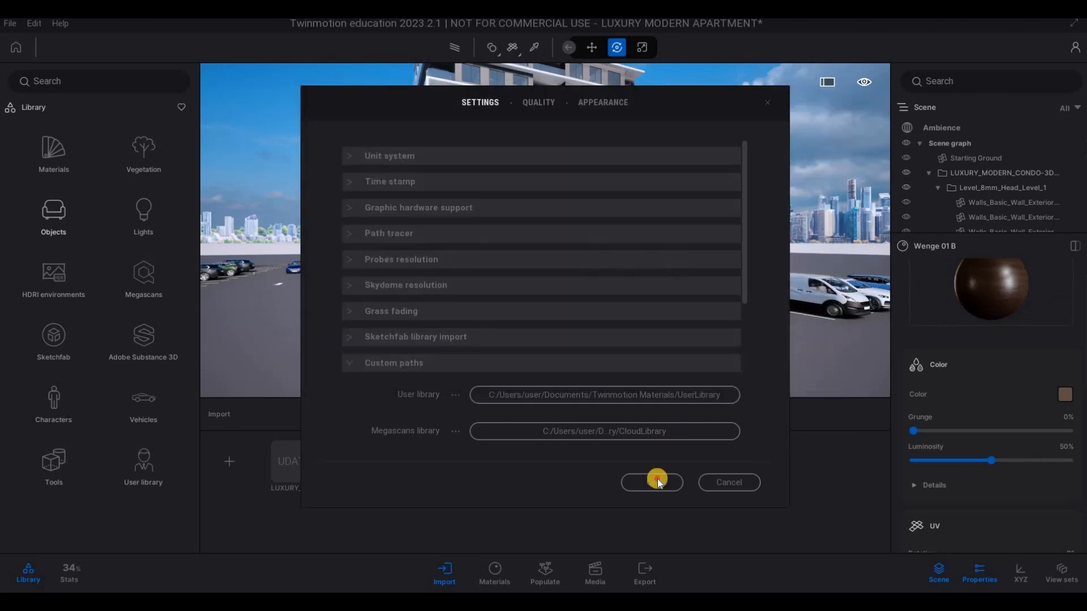
click(652, 486)
- Dismiss the restart notice and save the LUXURY MODERN APARTMENT scene
click(138, 465)
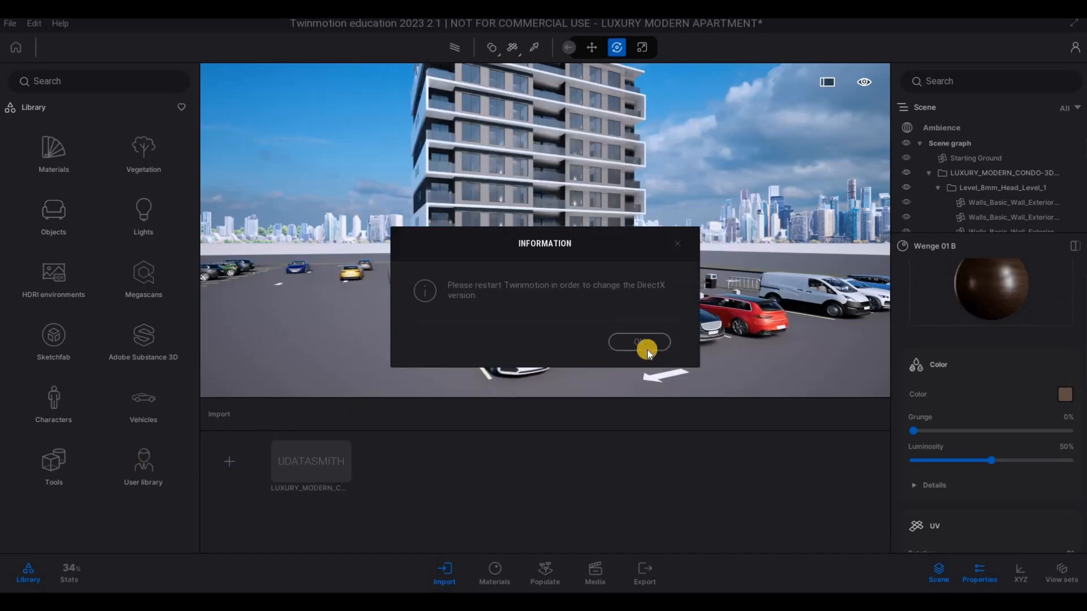
key(Return)
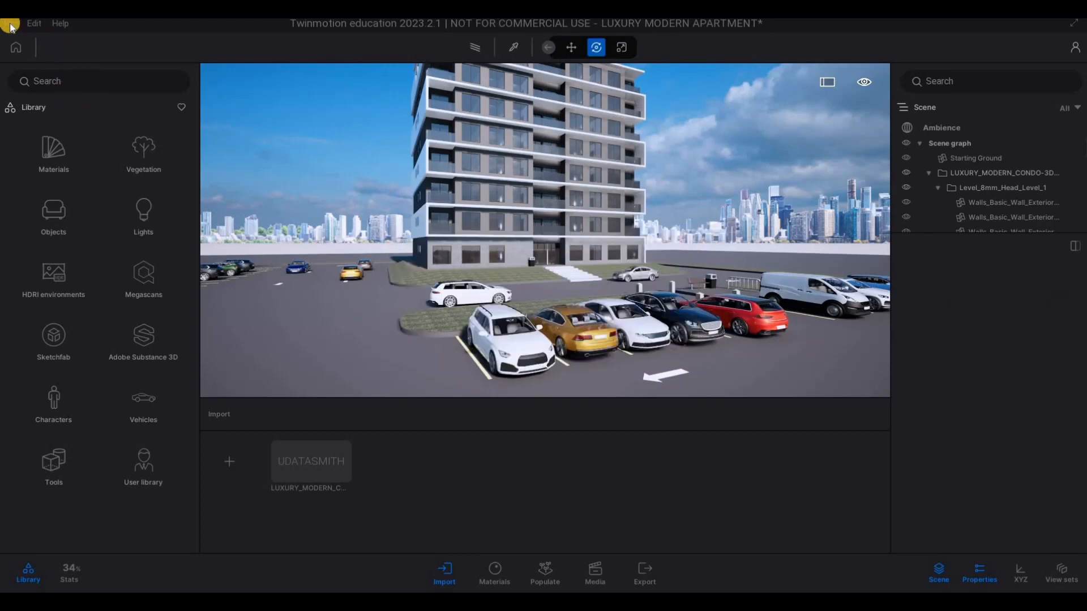
click(16, 49)
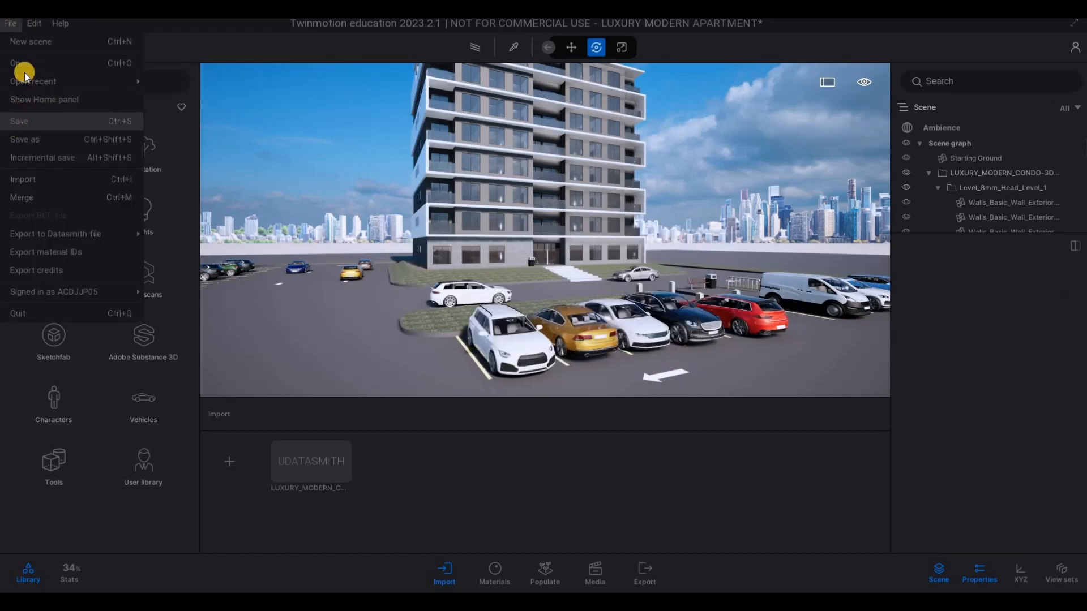
click(17, 124)
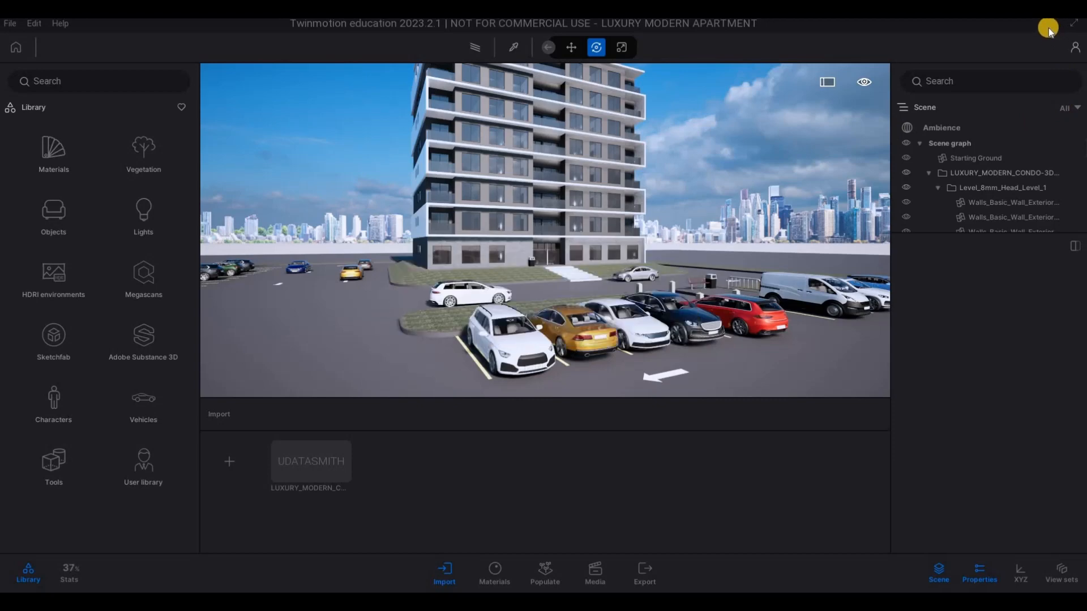
- Open the User library and look through its asset folders and saved models
key(F1)
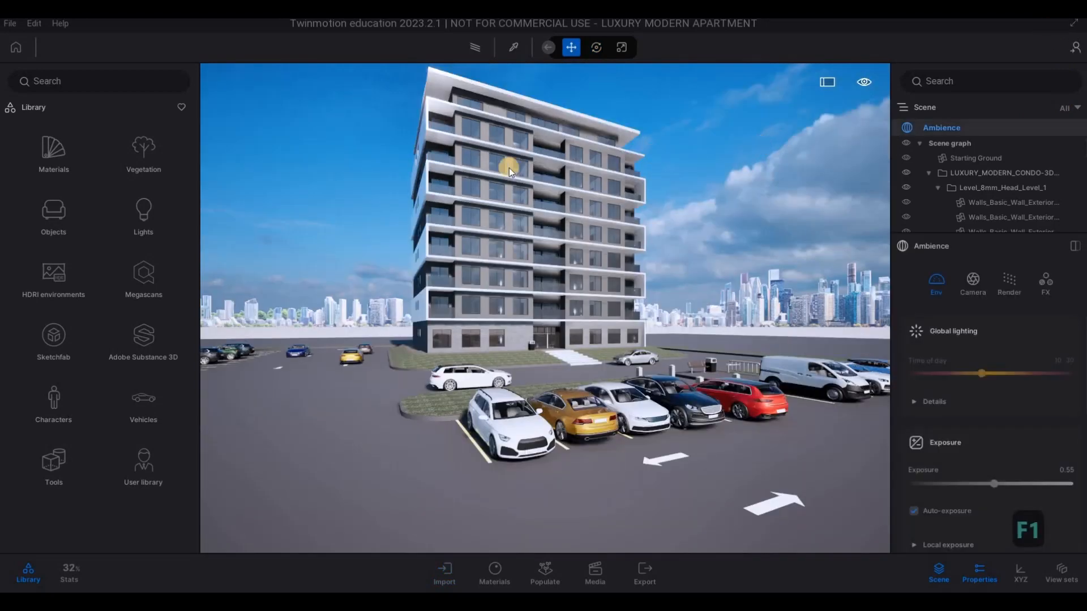
click(146, 450)
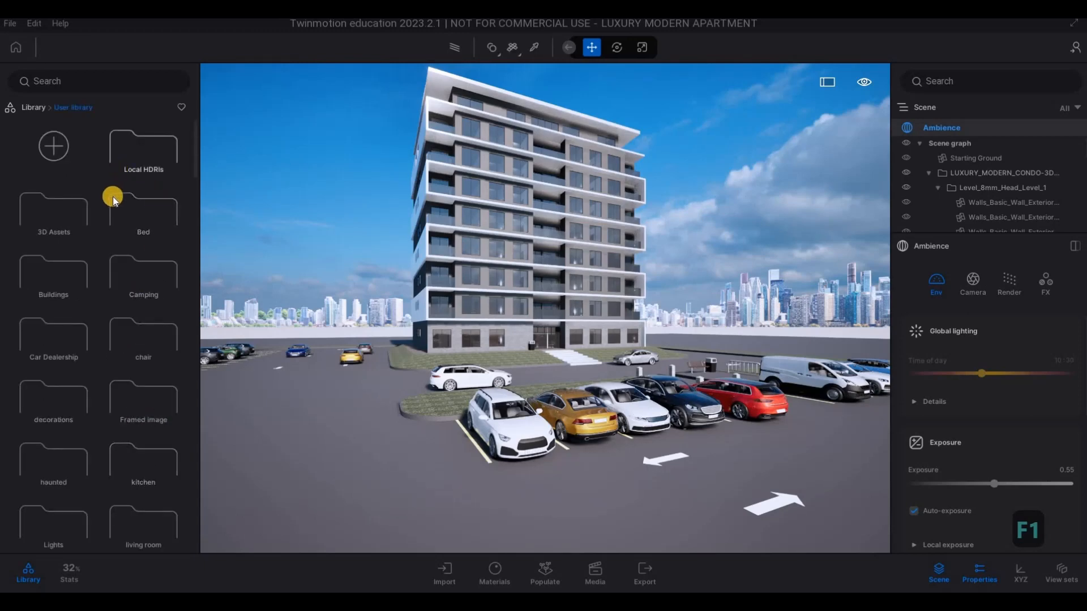
scroll(113, 196, down, 10)
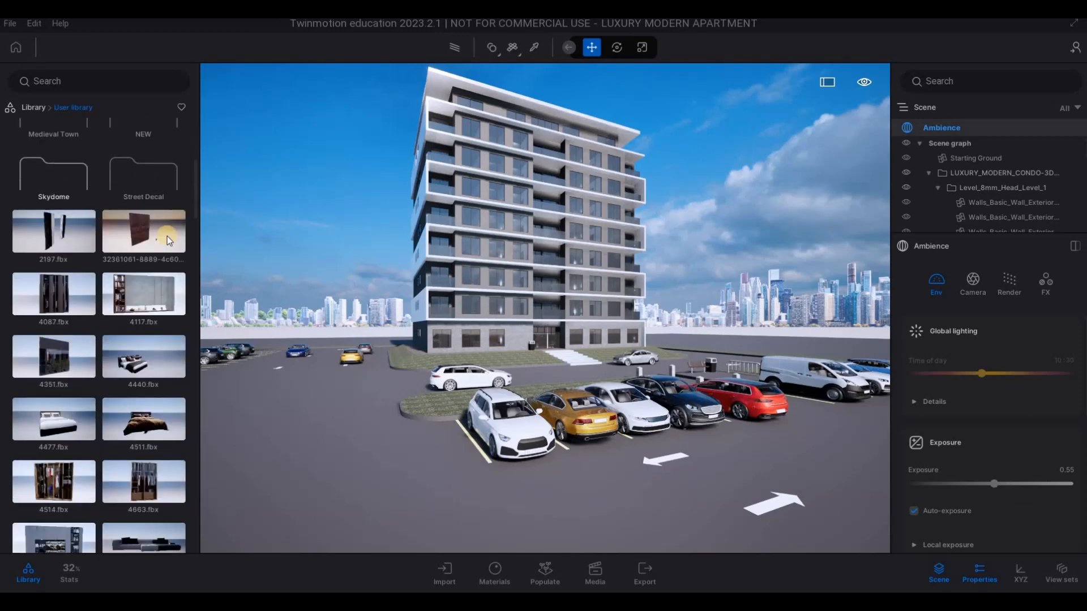
scroll(168, 236, down, 10)
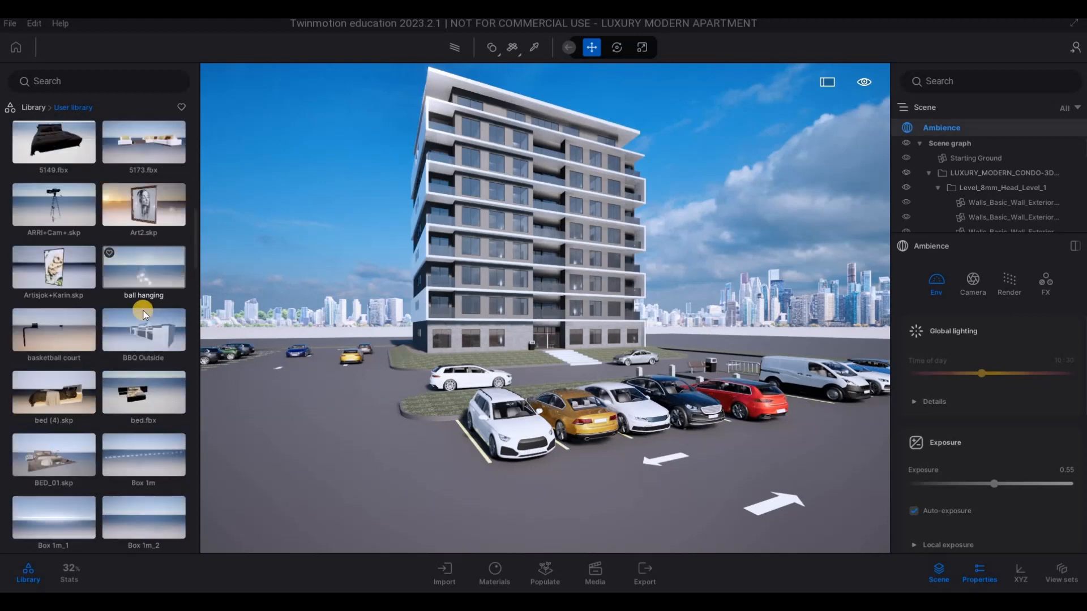
scroll(146, 314, down, 10)
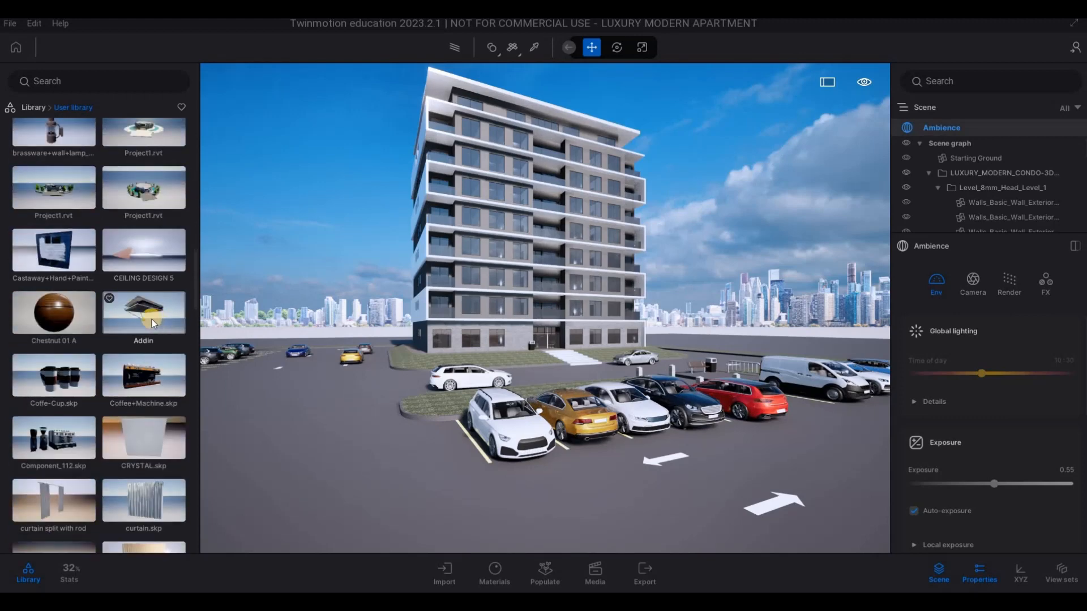
scroll(152, 319, down, 4)
scroll(198, 352, down, 10)
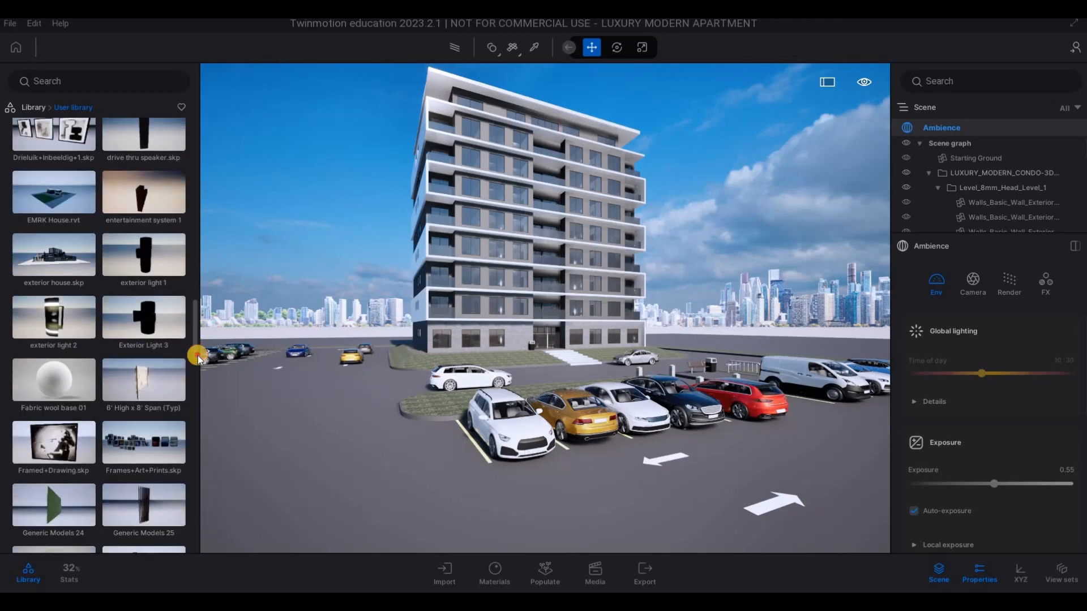
scroll(193, 412, down, 10)
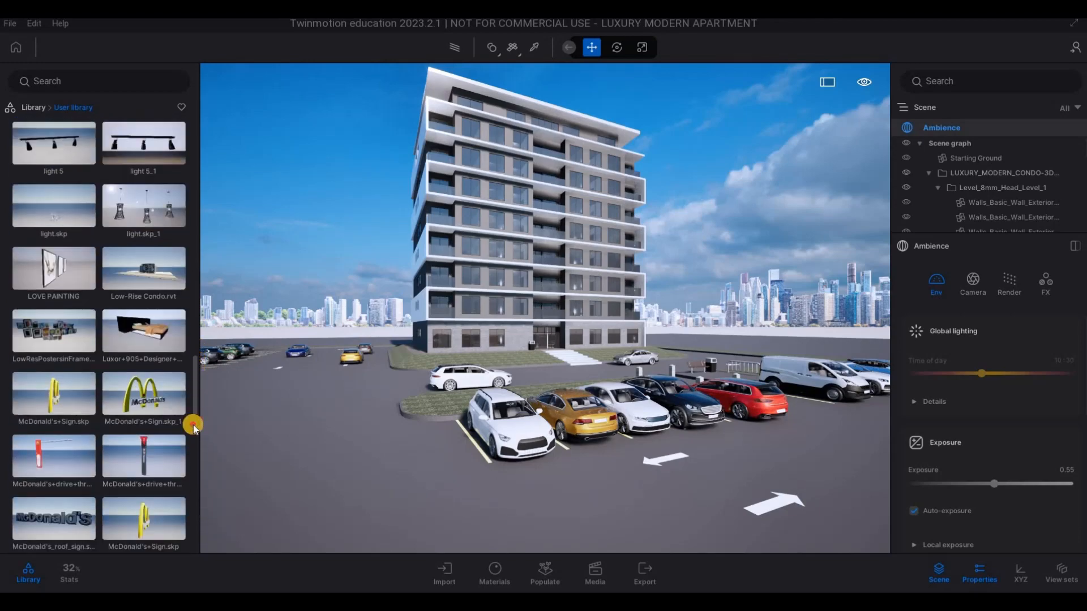
scroll(194, 468, down, 10)
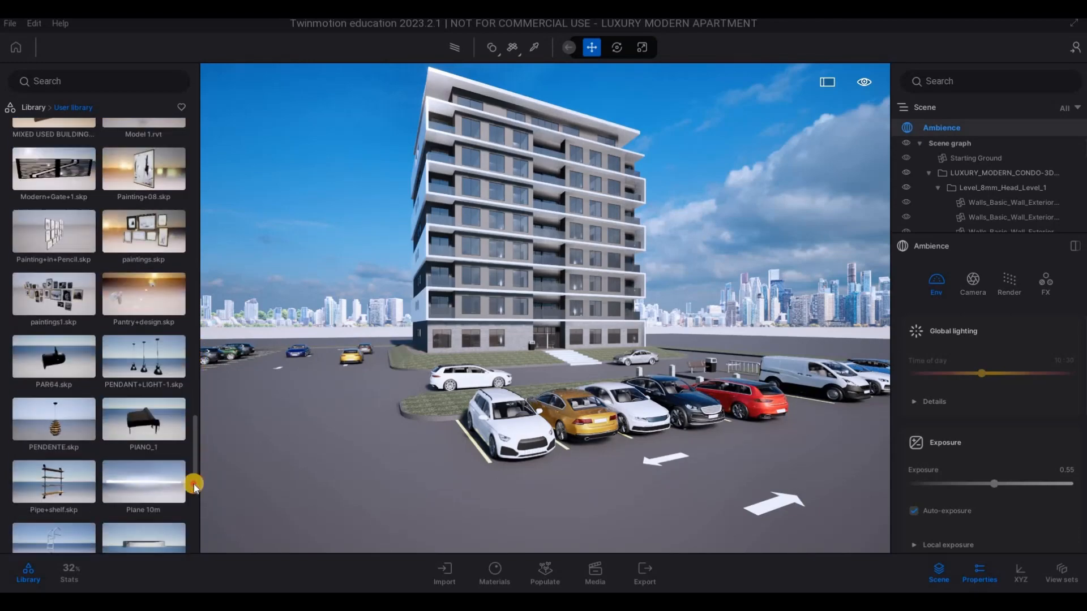
scroll(186, 516, down, 5)
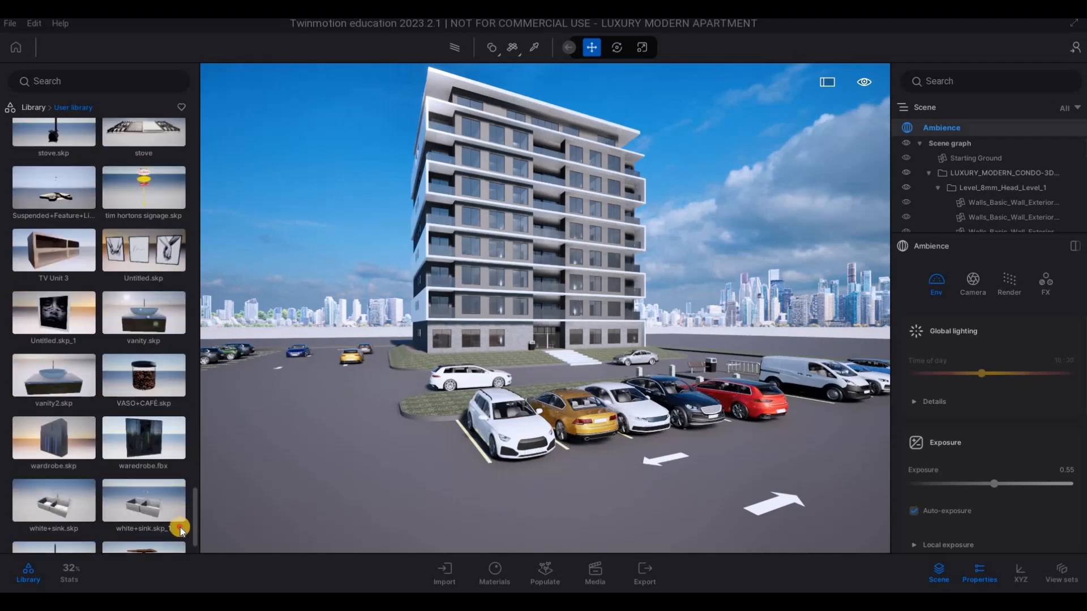
scroll(173, 508, up, 15)
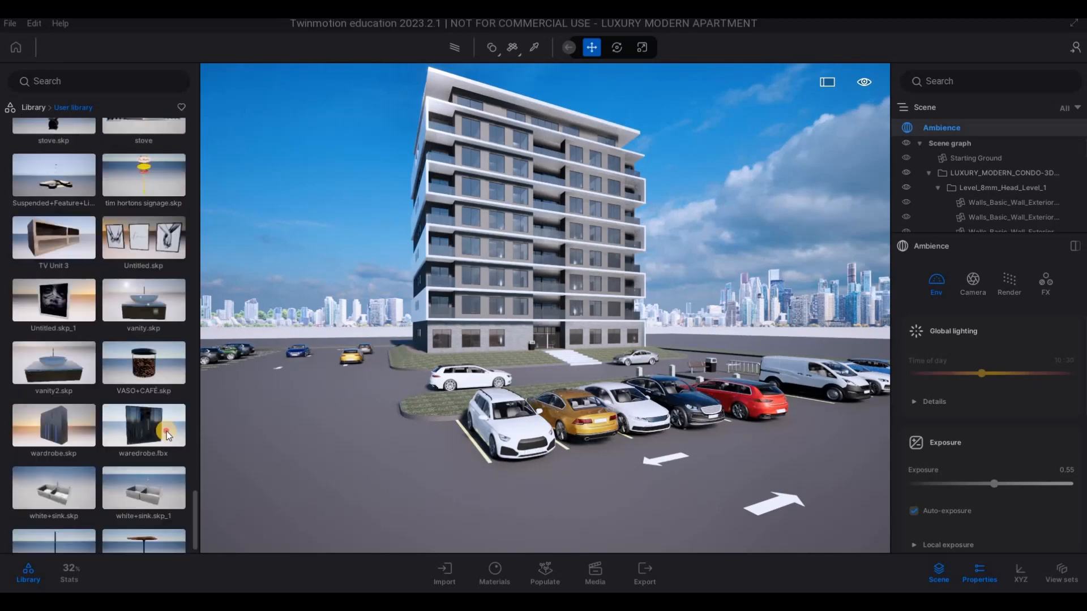
scroll(181, 317, up, 10)
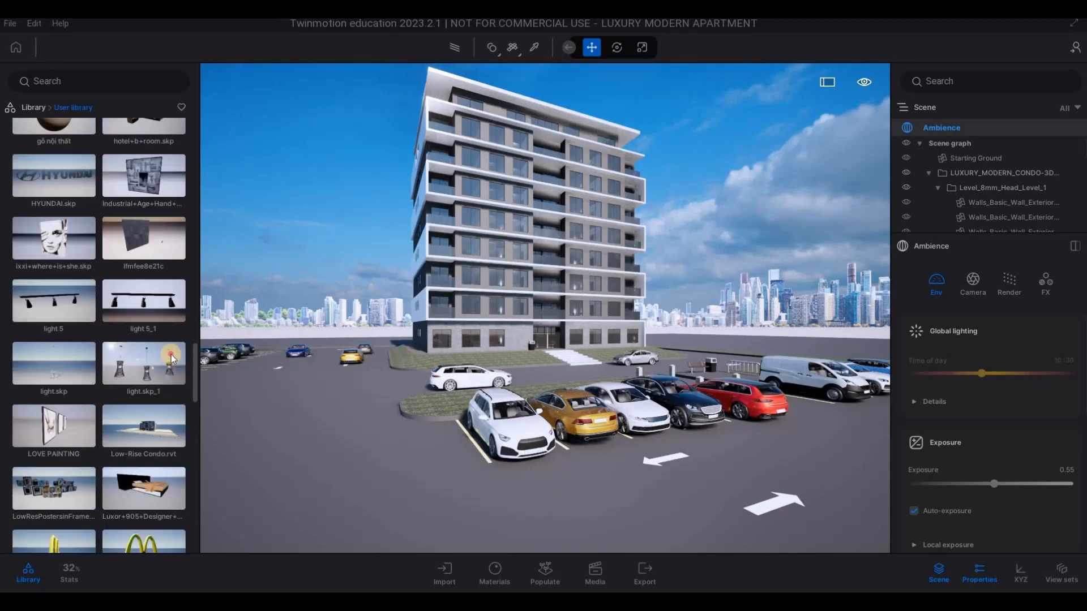
scroll(188, 312, up, 3)
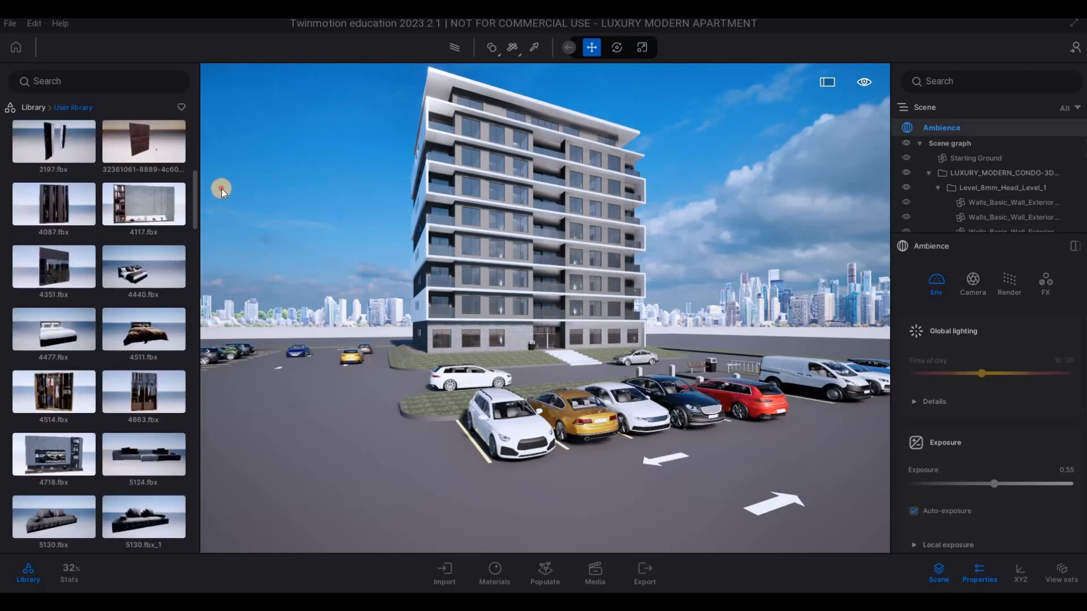
- Return to the folders of the User library and open the Buildings folder
drag(221, 189, 220, 182)
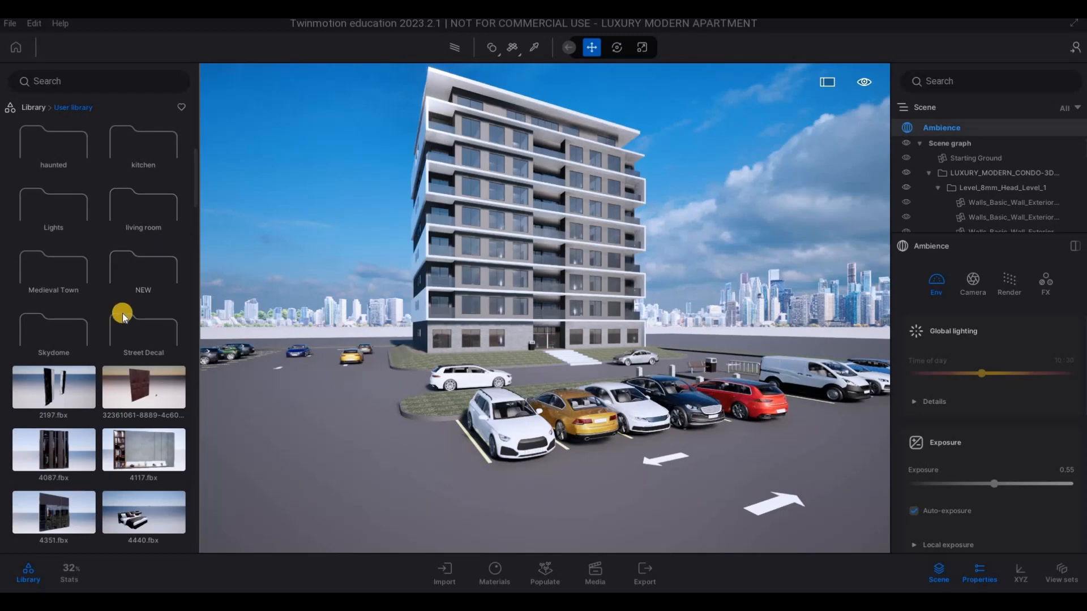
scroll(123, 315, up, 3)
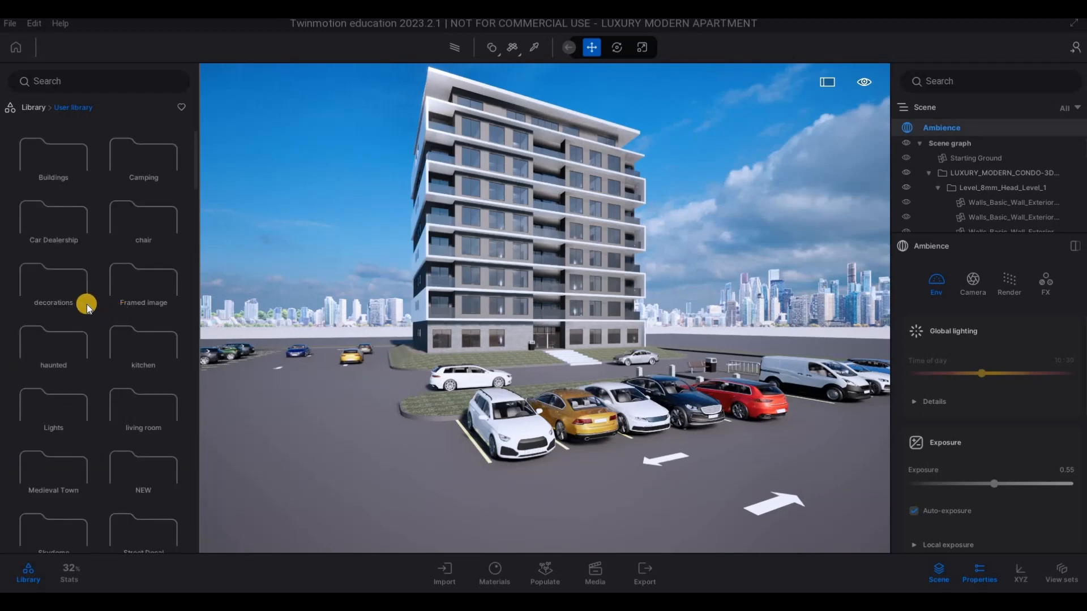
click(49, 167)
- Place the 21 sas.skp building on the empty ground beside the apartment block and adjust its placement
key(w)
right_drag(656, 346, 718, 338)
key(q)
key(5)
key(d)
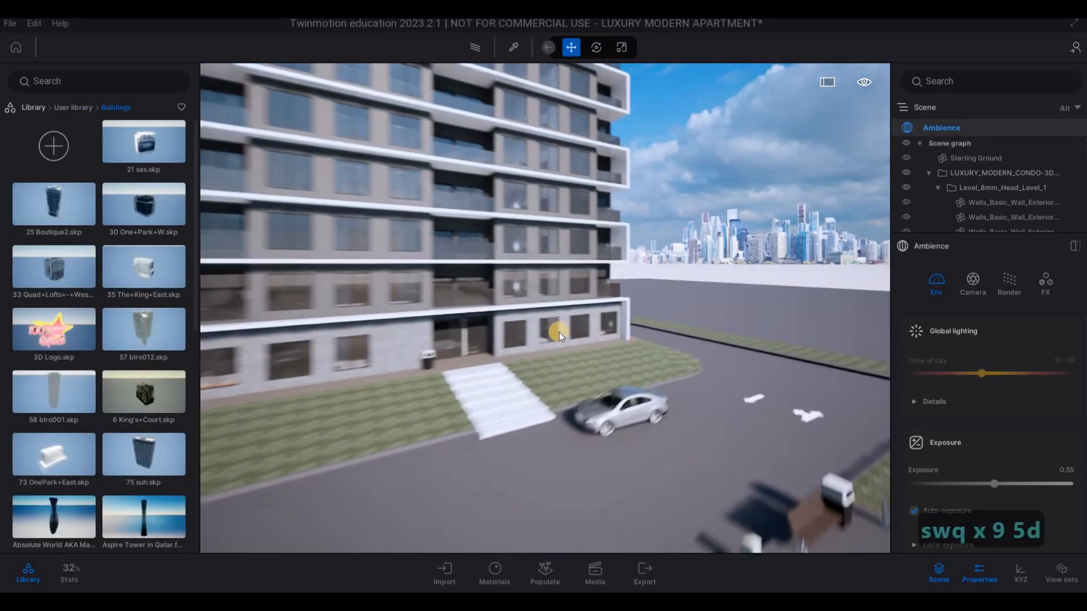
key(w)
key(q)
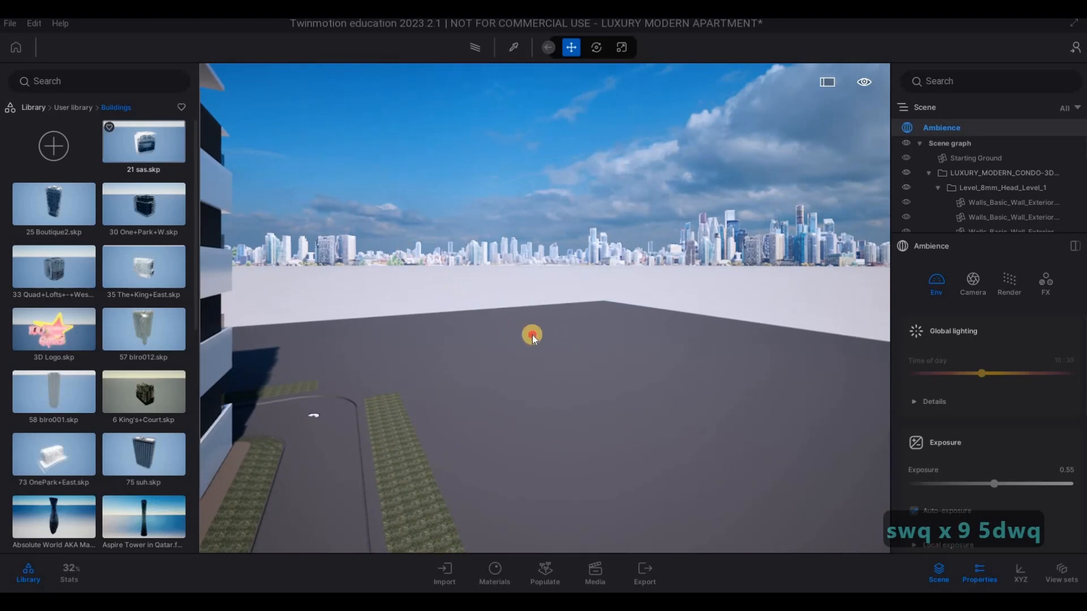
drag(552, 352, 578, 380)
drag(657, 386, 578, 374)
drag(647, 359, 576, 371)
- Place the 35 The+King+East.skp building beside the 21 sas building and rotate it 90 degrees
key(s)
key(x)
key(6)
key(d)
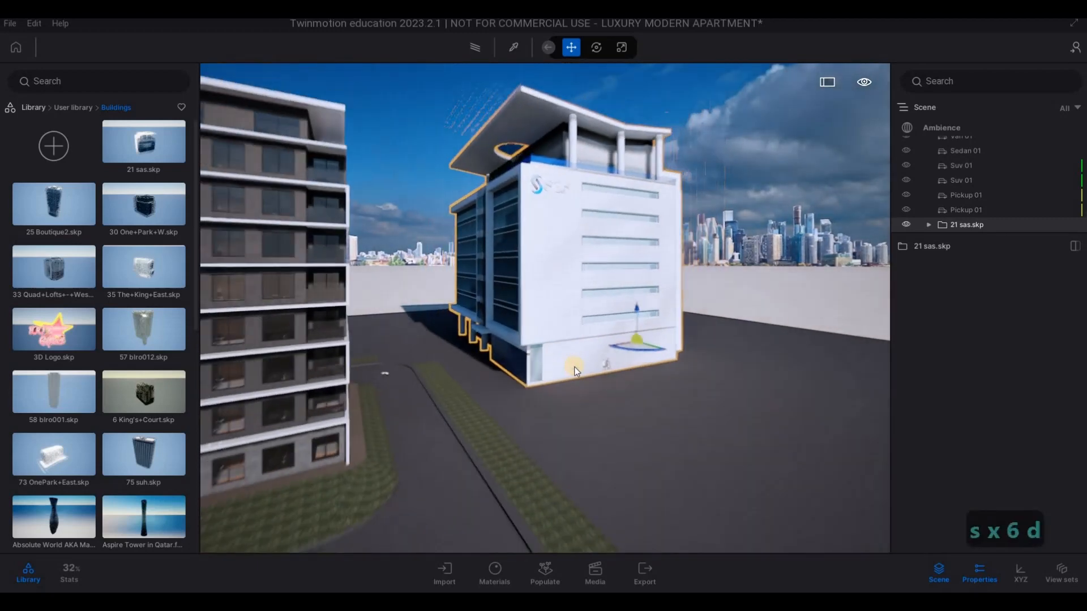
key(x)
key(2)
key(a)
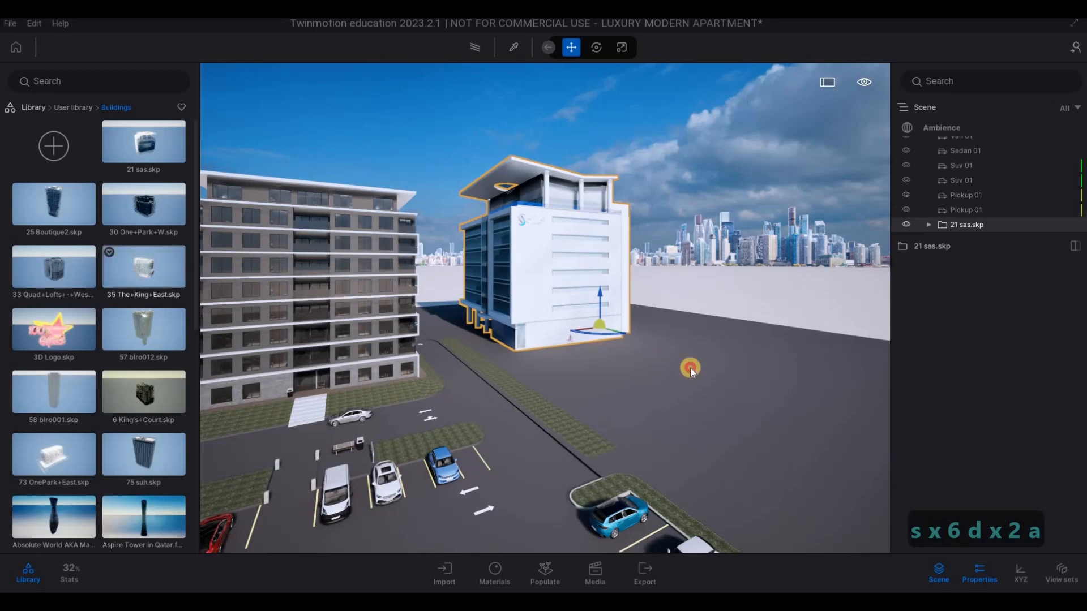
click(743, 396)
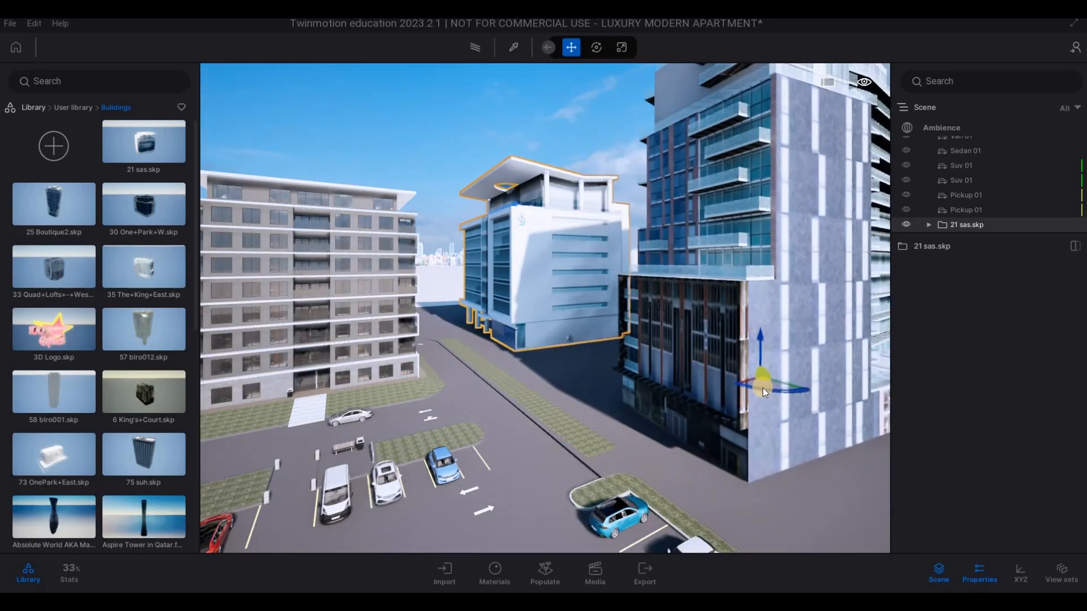
drag(824, 390, 688, 391)
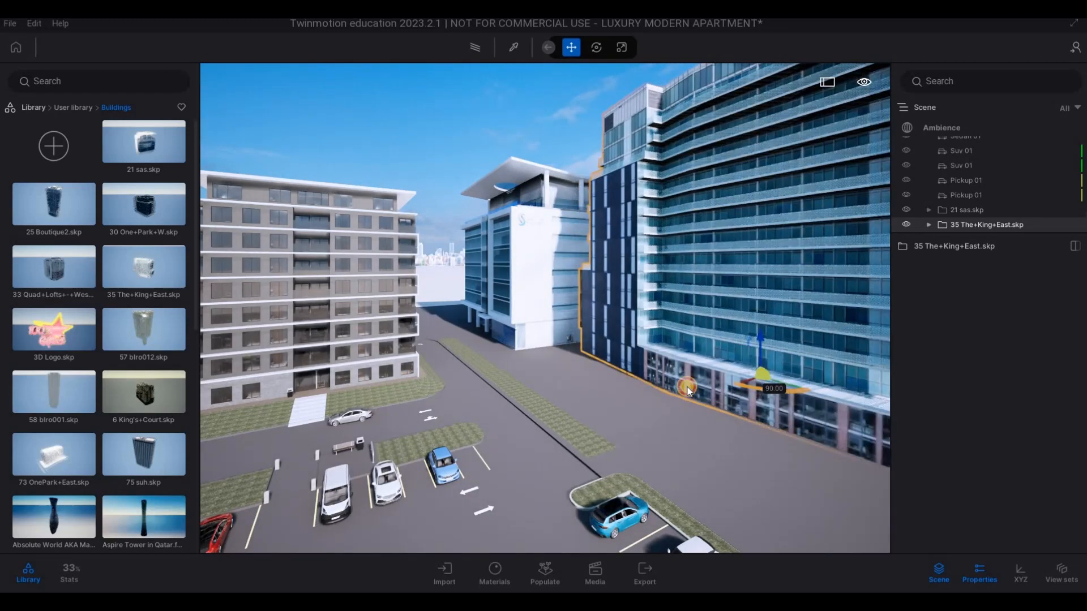
- Shift the 35 The+King+East building closer to the parking lot
key(s)
key(d)
key(a)
key(e)
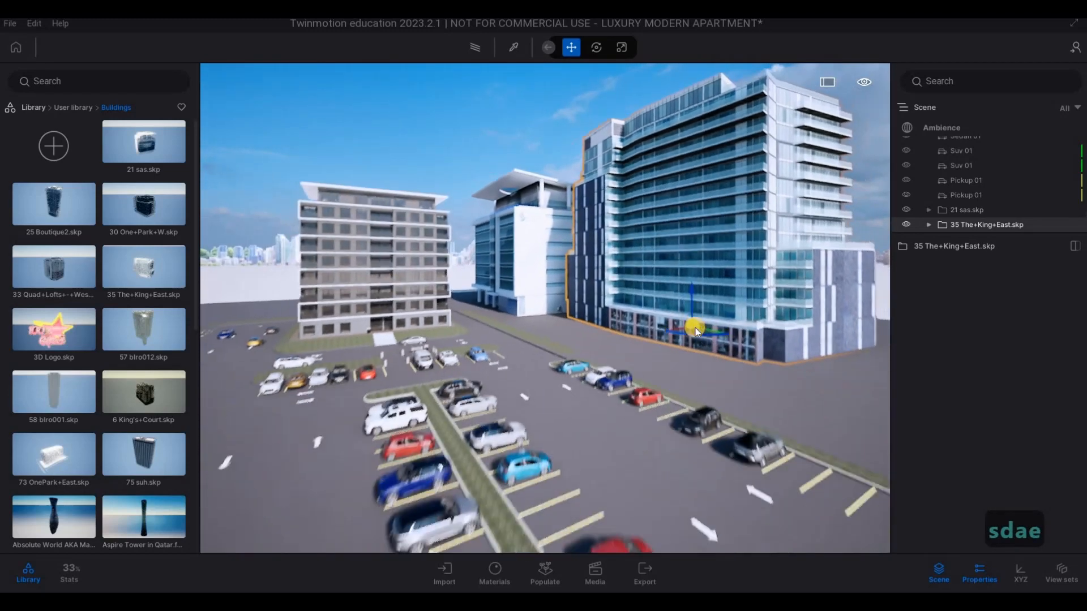
drag(687, 334, 677, 336)
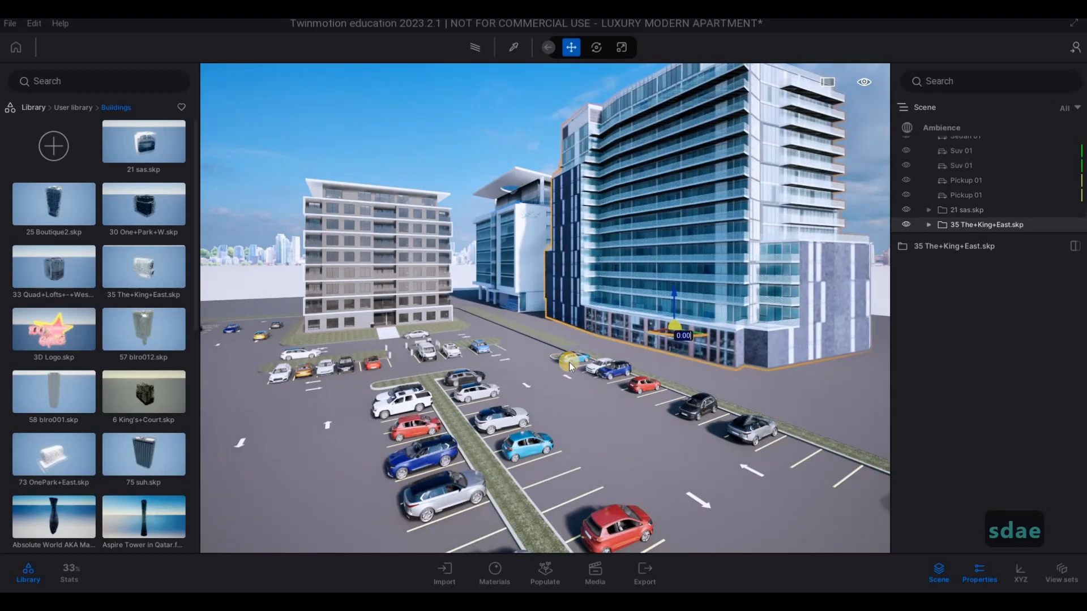
- Place the 33 Quad+Lofts+-+West+Structure.skp building beyond the car row, on the other side of the apartment block
key(s)
key(s)
key(s)
key(s)
key(s)
key(a)
key(w)
key(w)
key(w)
key(w)
key(w)
key(w)
key(w)
key(w)
key(w)
key(w)
key(w)
key(w)
key(w)
key(w)
key(w)
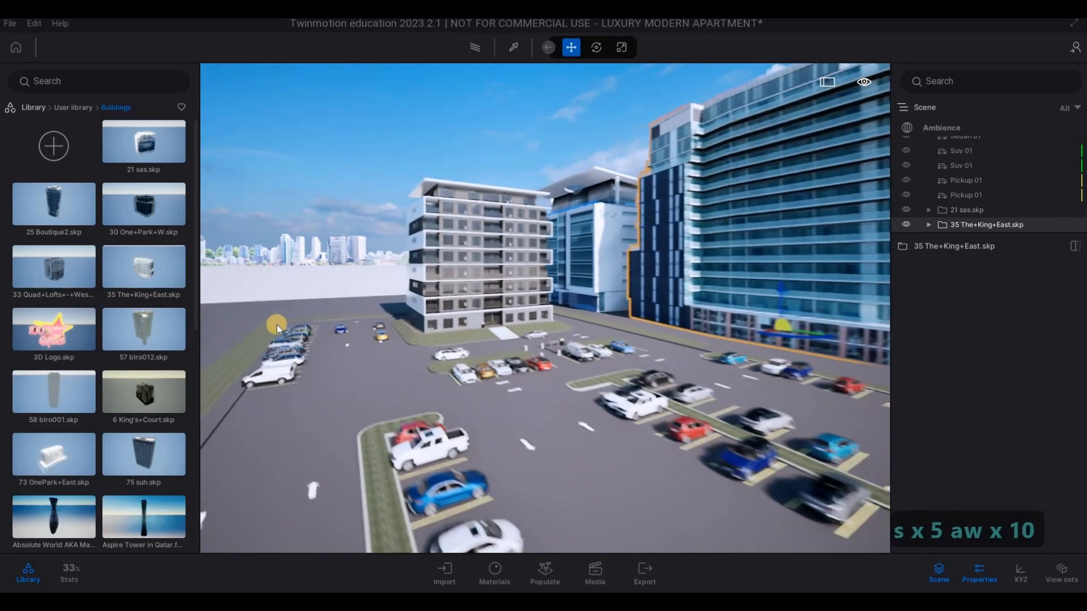
key(d)
key(d)
key(d)
key(d)
key(d)
key(d)
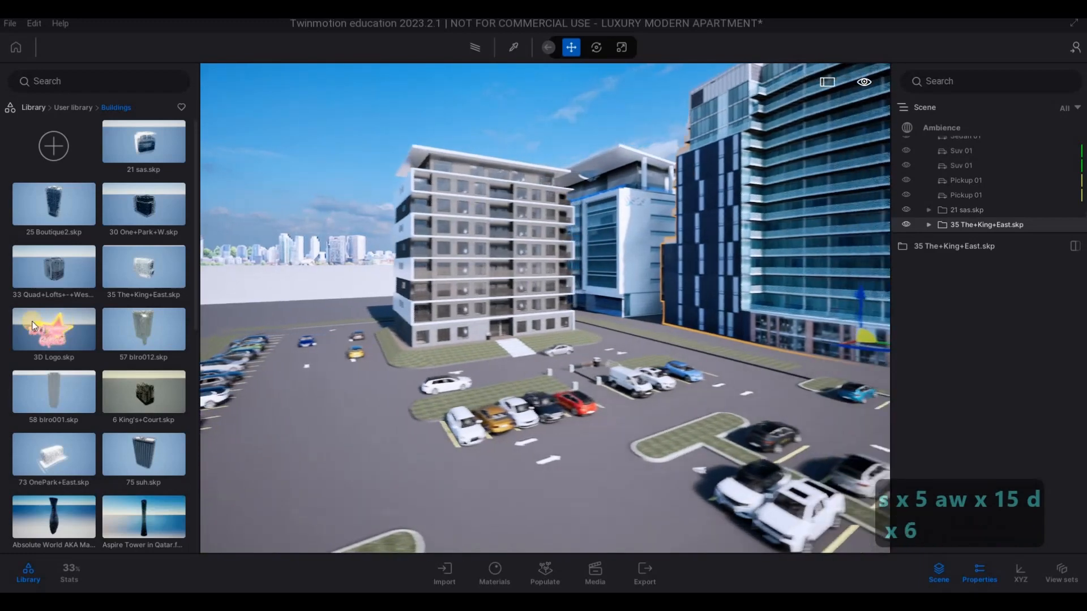
key(w)
key(a)
key(a)
key(a)
key(a)
key(a)
key(a)
key(a)
key(a)
key(a)
key(a)
key(a)
key(a)
key(a)
key(a)
key(a)
key(a)
key(a)
key(a)
key(w)
key(w)
key(w)
key(w)
key(w)
key(w)
key(w)
key(w)
key(w)
key(w)
key(w)
key(w)
key(w)
key(w)
key(w)
key(w)
key(w)
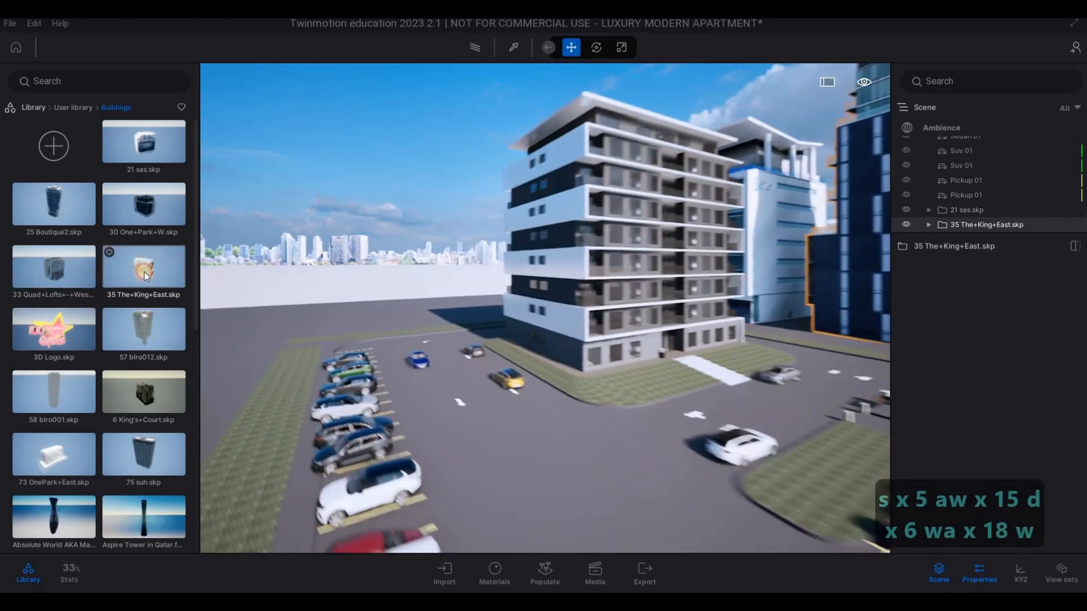
drag(511, 314, 542, 303)
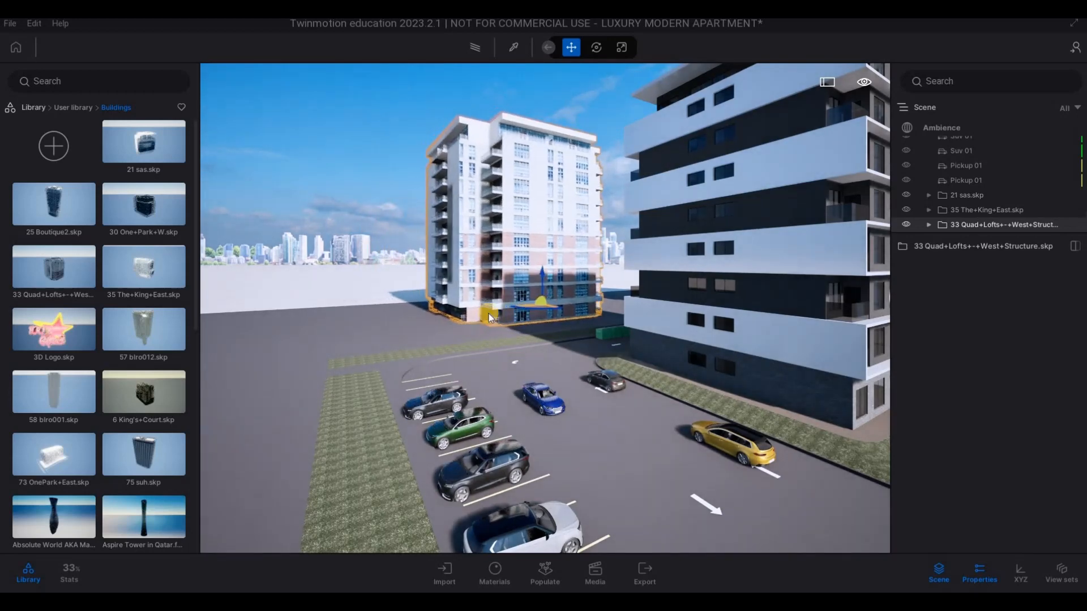
- Place the 6 King's+Court.skp tower next to the 33 Quad+Lofts building, beside the green strip
scroll(145, 330, down, 2)
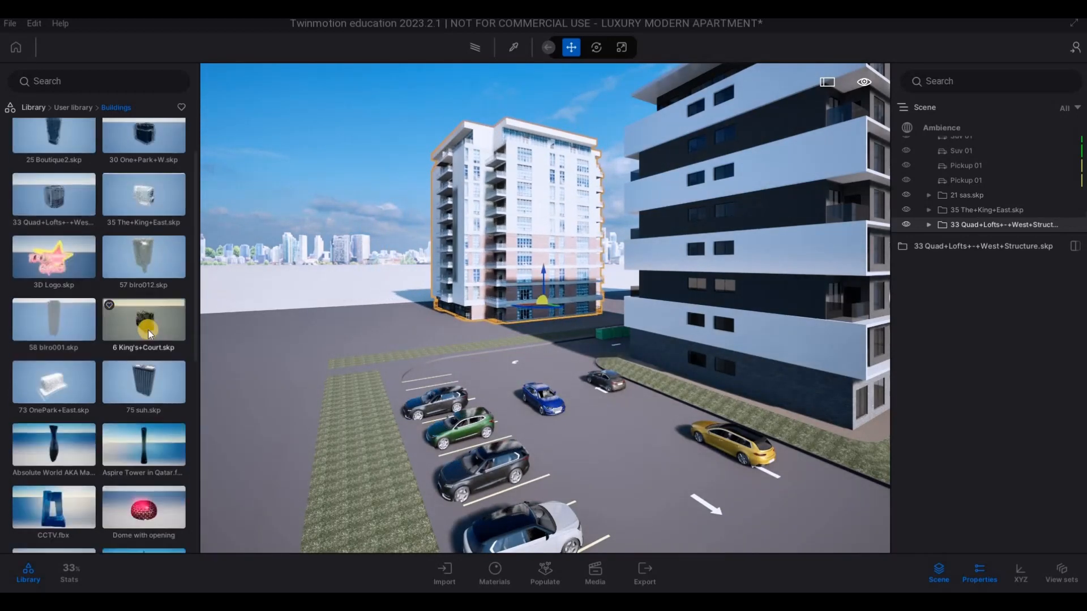
drag(345, 315, 351, 349)
key(s)
key(s)
key(s)
key(s)
key(s)
key(s)
key(s)
key(s)
key(s)
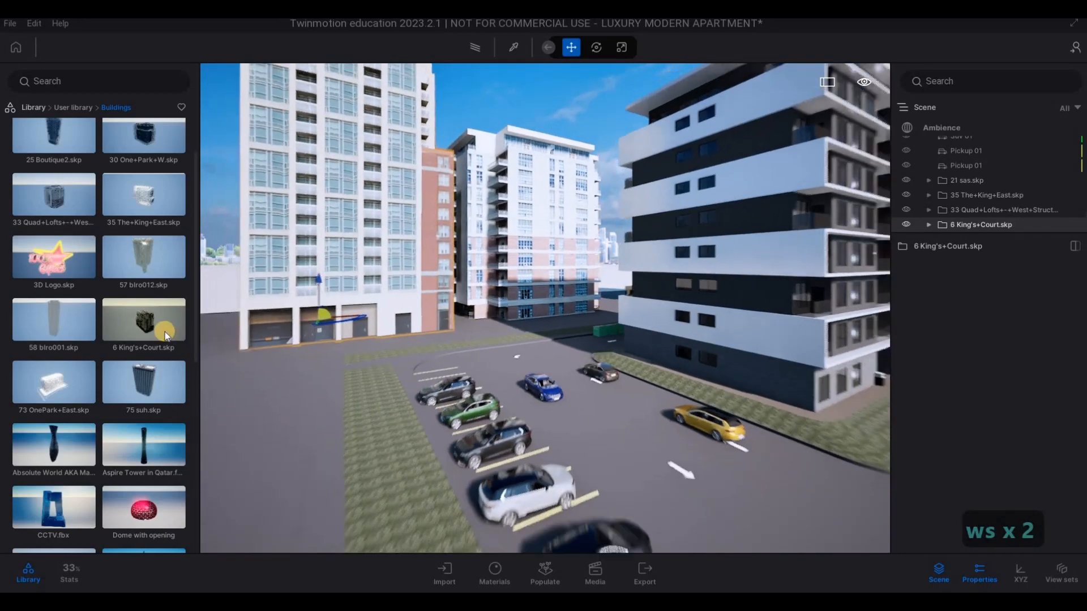
- Look through the saved buildings and place 30 One+Park+W.skp in front of the King's Court tower
key(a)
scroll(158, 325, down, 2)
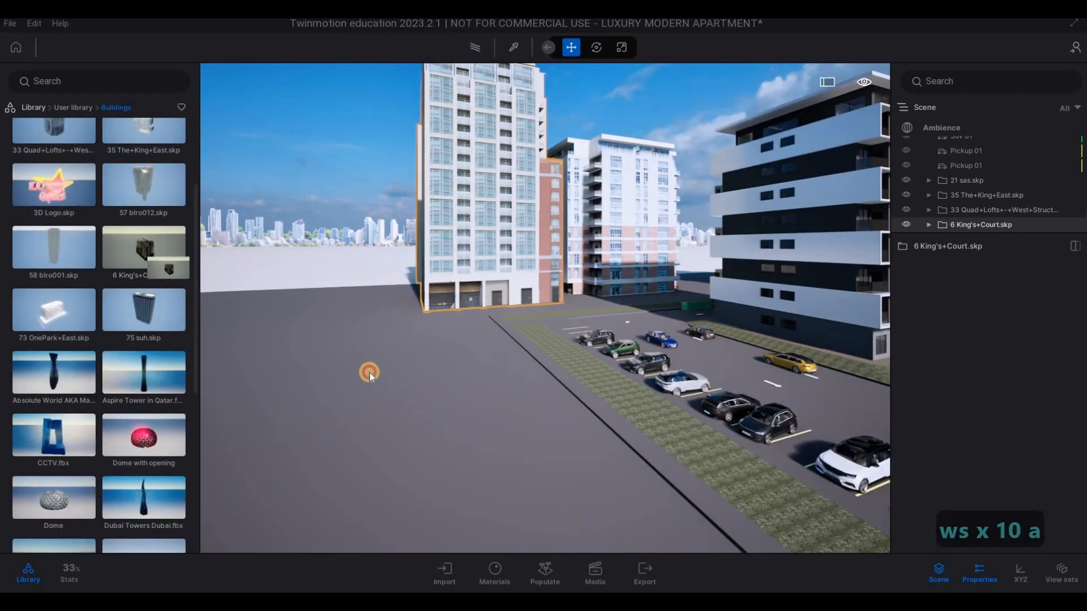
key(s)
key(s)
key(s)
key(s)
key(s)
key(s)
key(s)
key(s)
key(s)
key(s)
key(s)
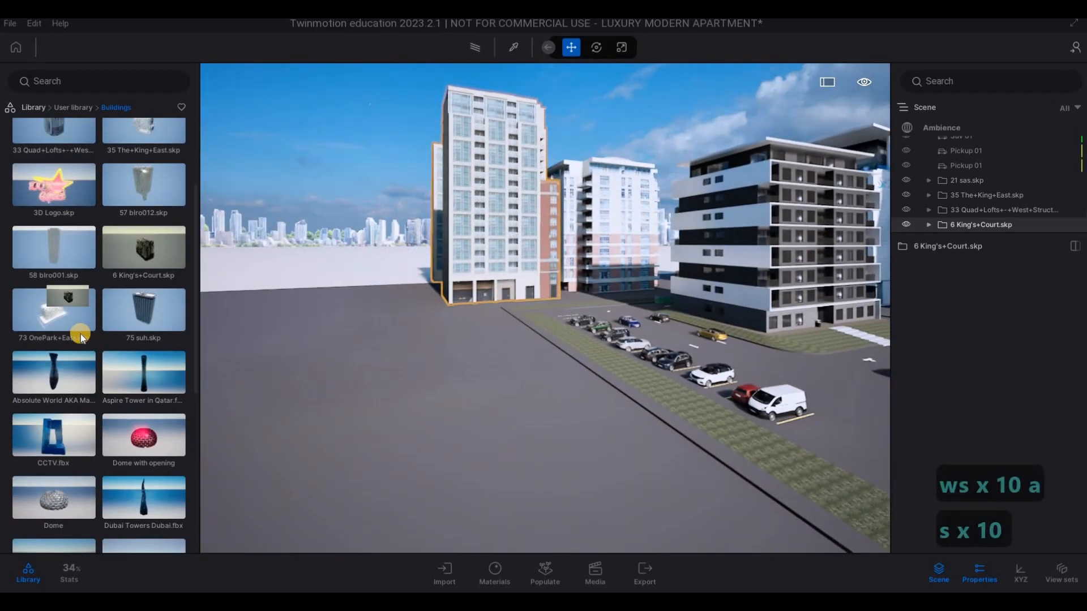
scroll(73, 338, down, 5)
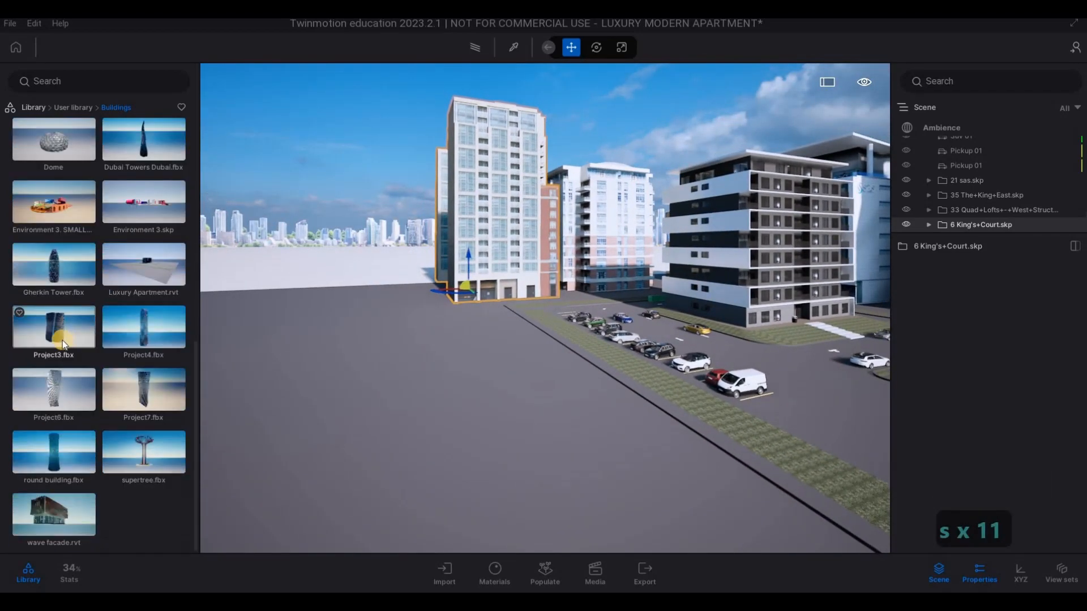
scroll(59, 338, up, 10)
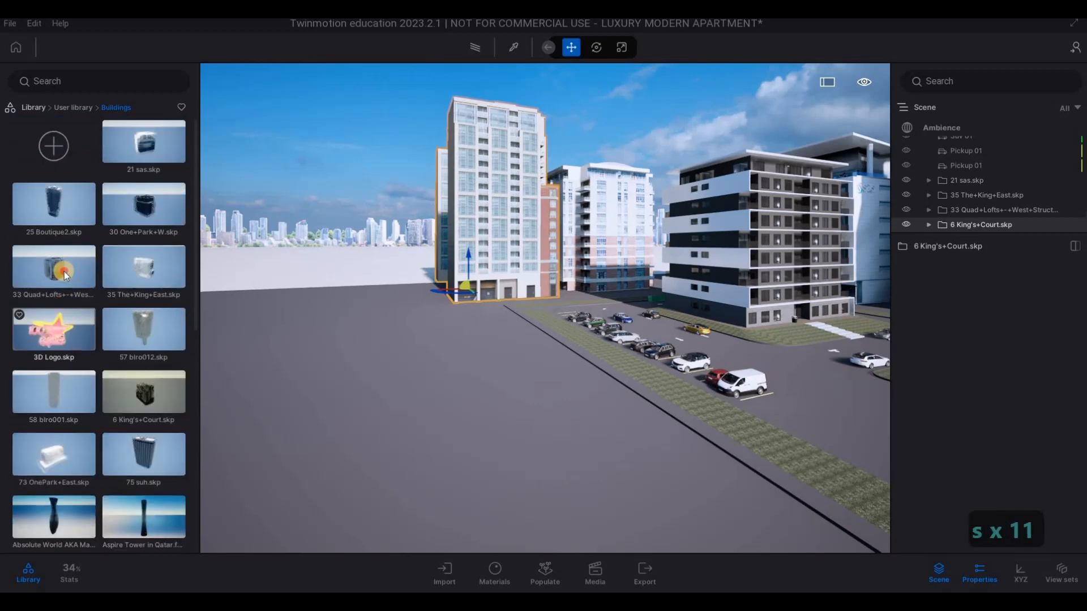
drag(413, 354, 71, 303)
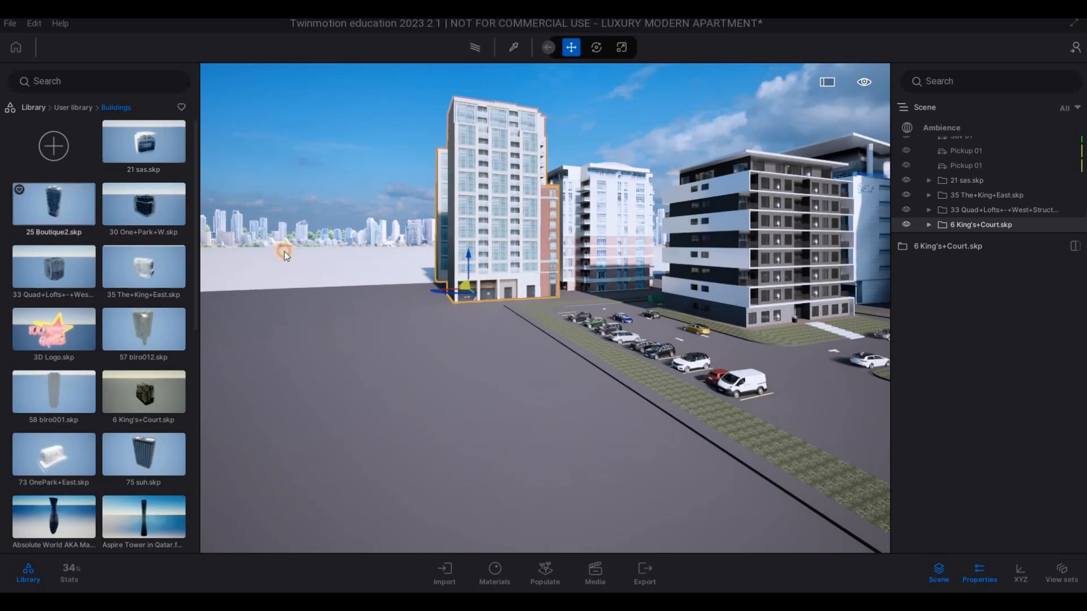
drag(406, 315, 376, 334)
- Look through the saved buildings again and place 73 OnePark+East.skp near the 30 One+Park+W building
key(s)
key(d)
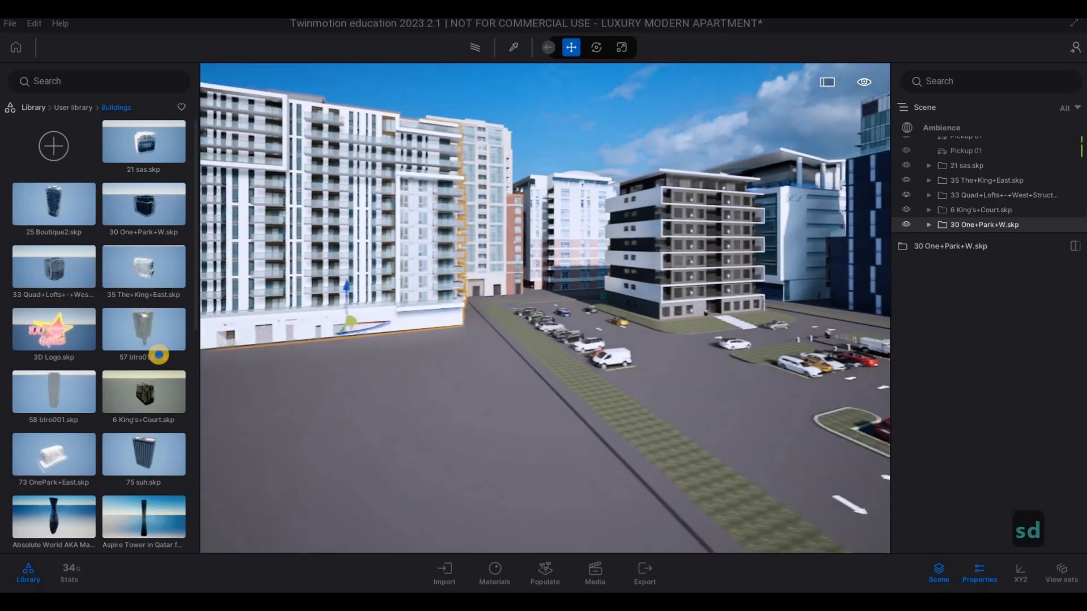
key(s)
key(d)
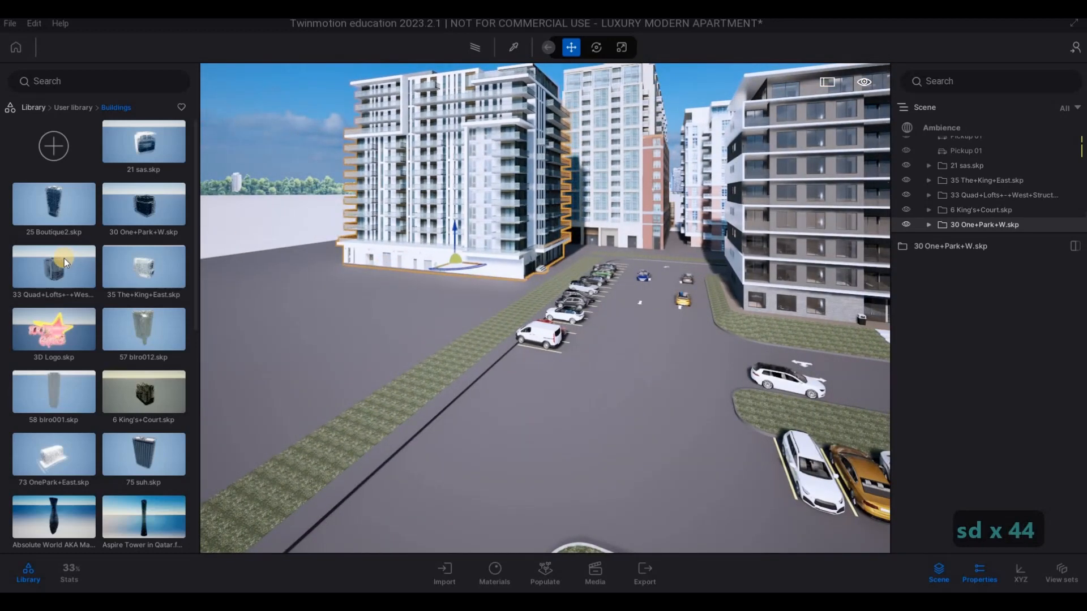
scroll(54, 365, down, 3)
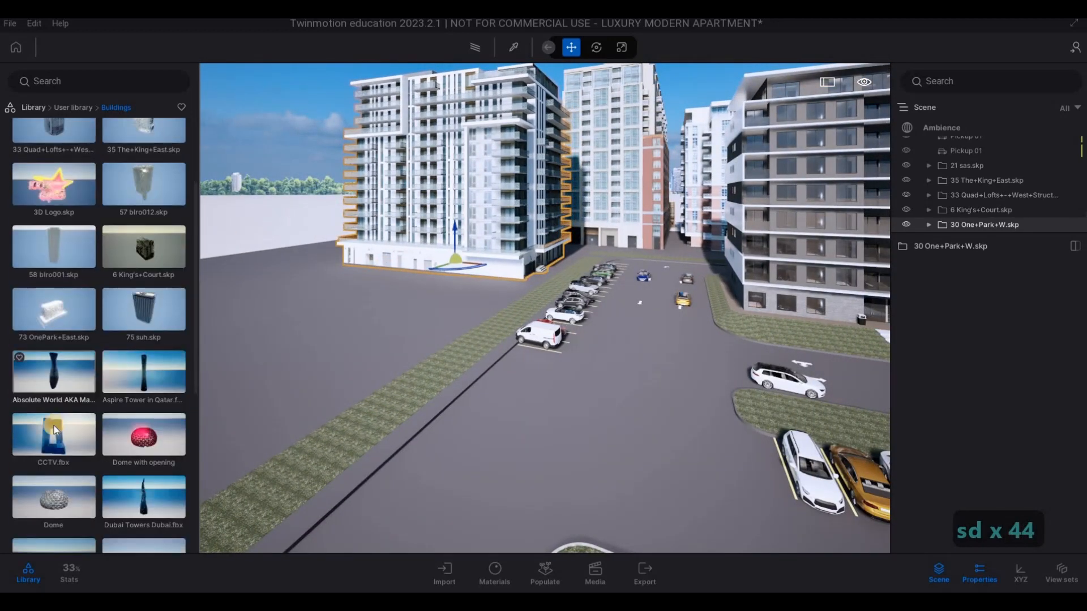
scroll(51, 435, down, 3)
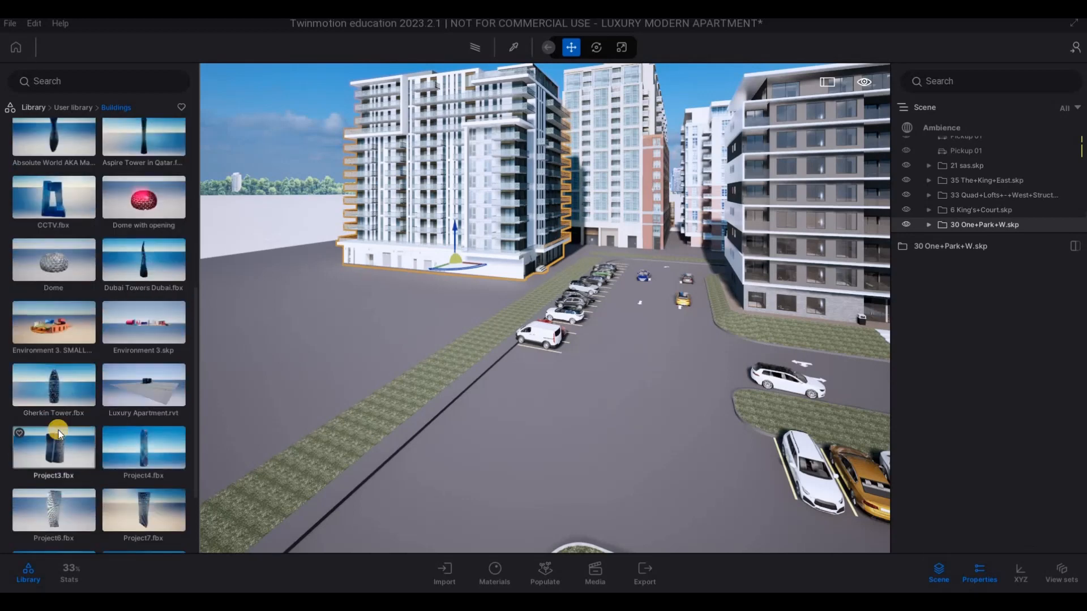
scroll(102, 396, up, 4)
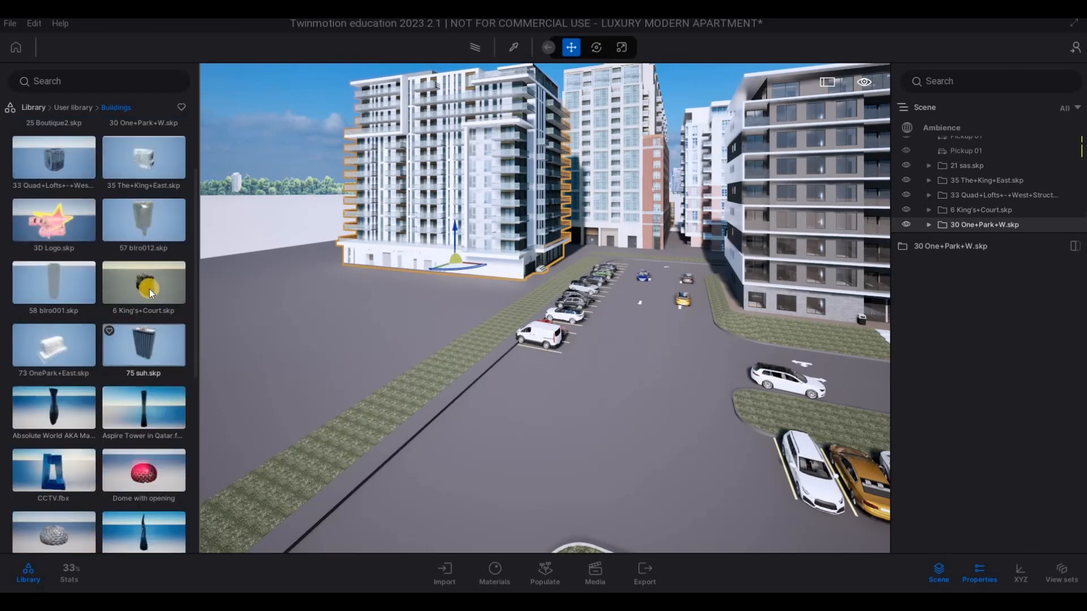
click(150, 290)
click(46, 347)
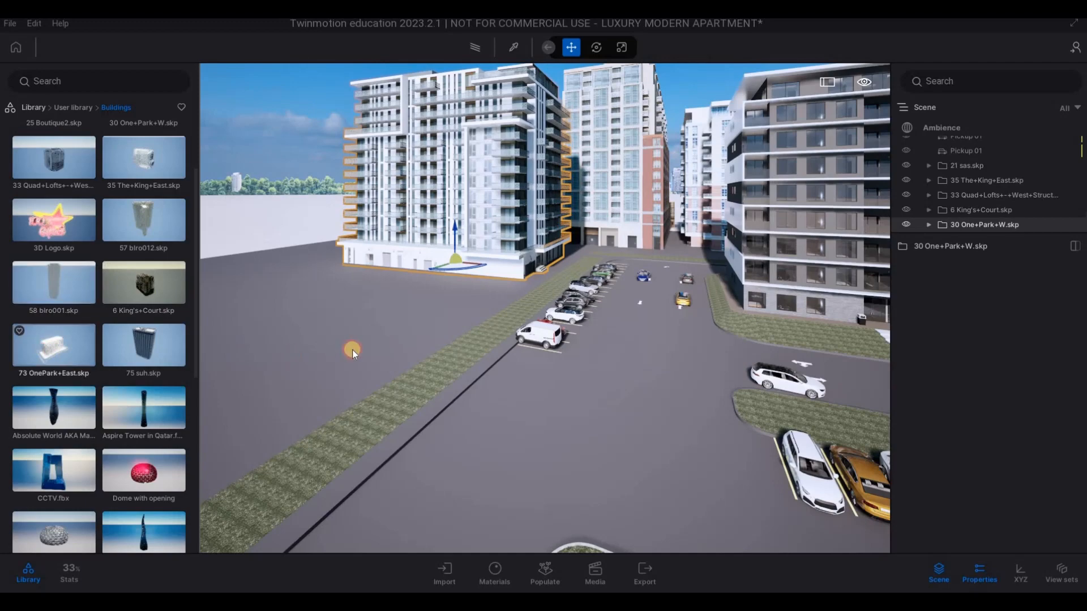
drag(352, 349, 424, 259)
- Move the 73 OnePark+East building forward along the green strip, clear of the 30 One+Park+W building
key(s)
key(a)
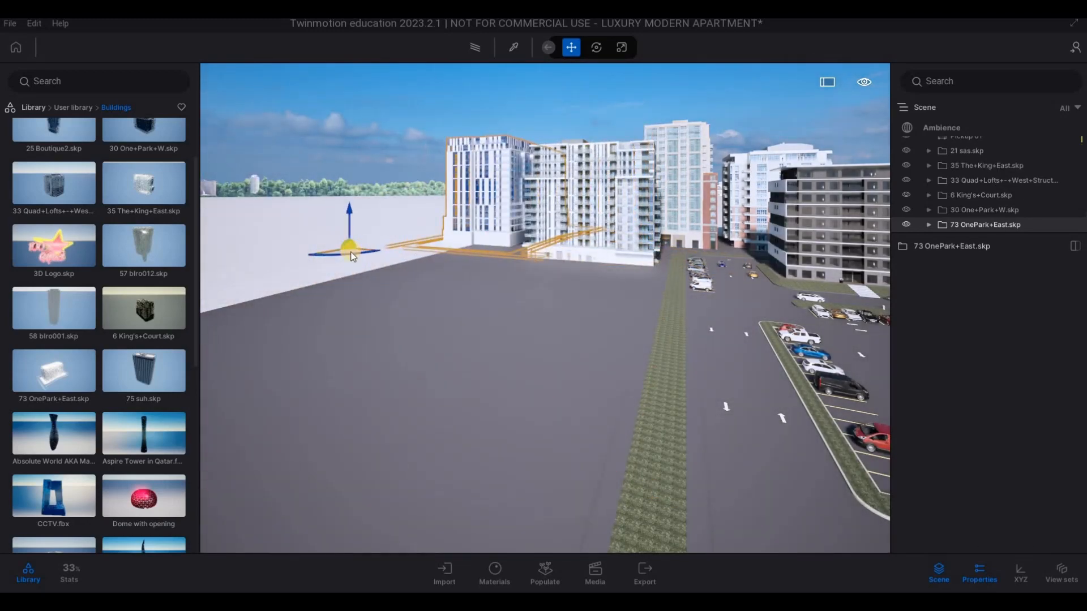
key(s)
key(s)
key(s)
key(s)
key(s)
key(s)
key(s)
key(s)
key(s)
key(s)
key(s)
key(s)
key(s)
key(s)
key(s)
key(s)
key(s)
key(s)
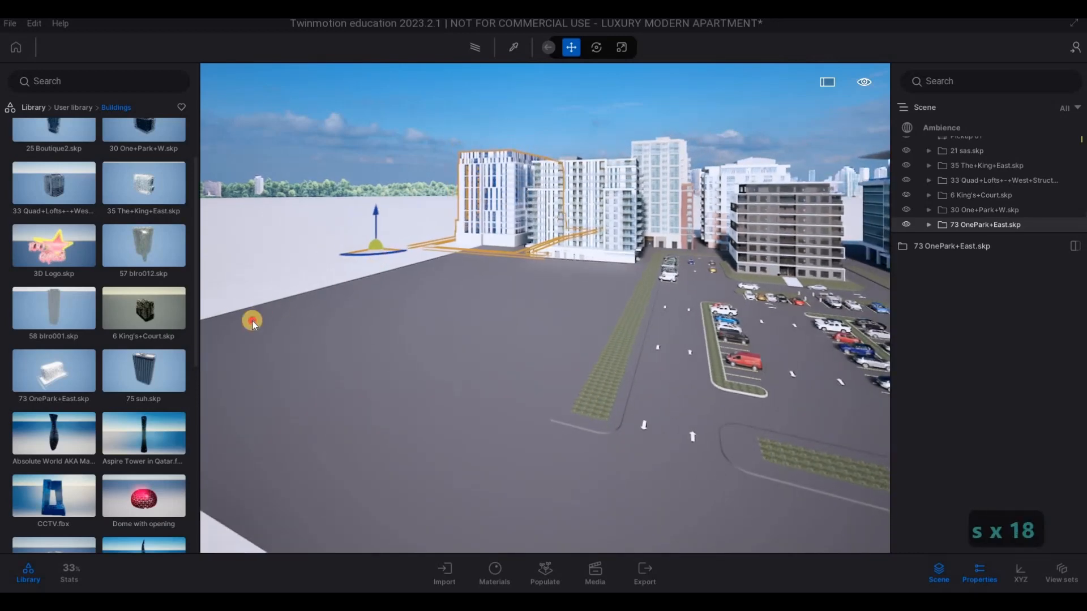
drag(134, 385, 129, 406)
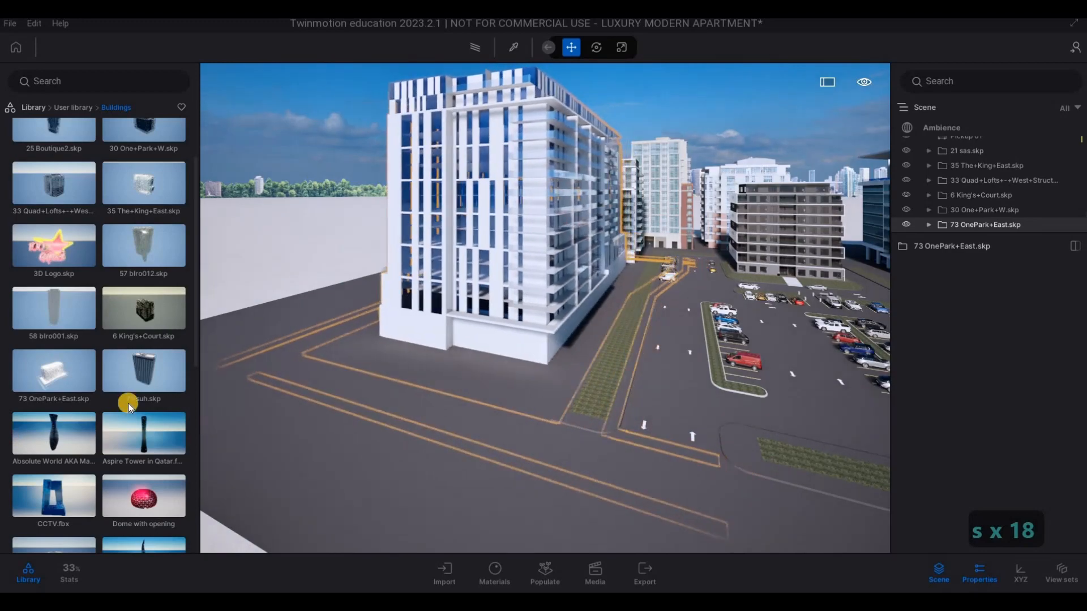
- Fine-tune the placement of the 73 OnePark+East building near the ground's edge and clear the selection
key(s)
key(s)
key(s)
key(s)
key(s)
key(s)
key(s)
key(s)
key(s)
key(s)
drag(399, 398, 220, 279)
key(e)
key(w)
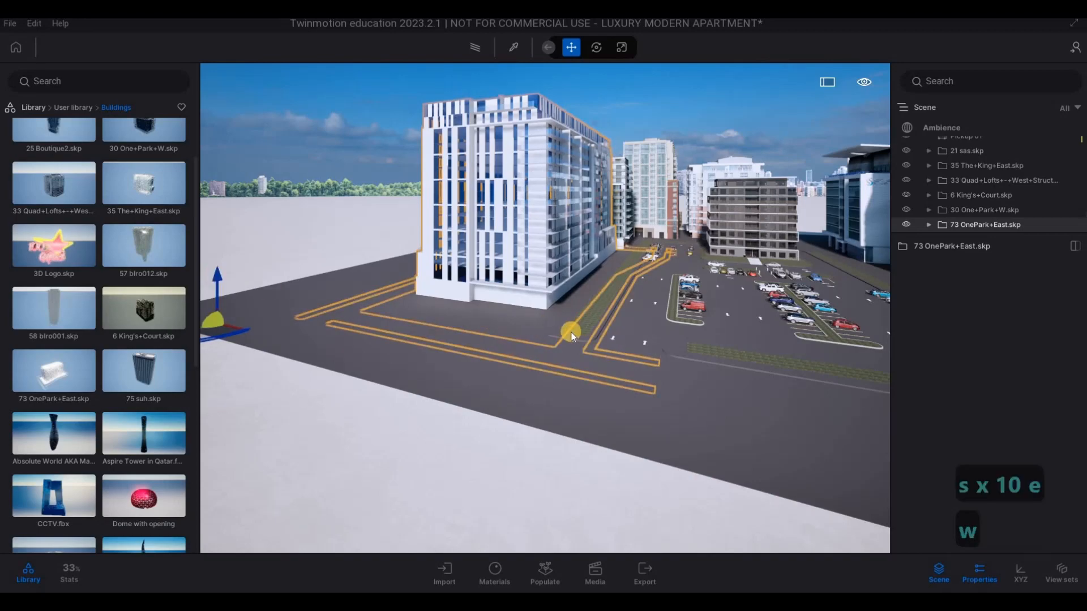
key(d)
key(d)
key(w)
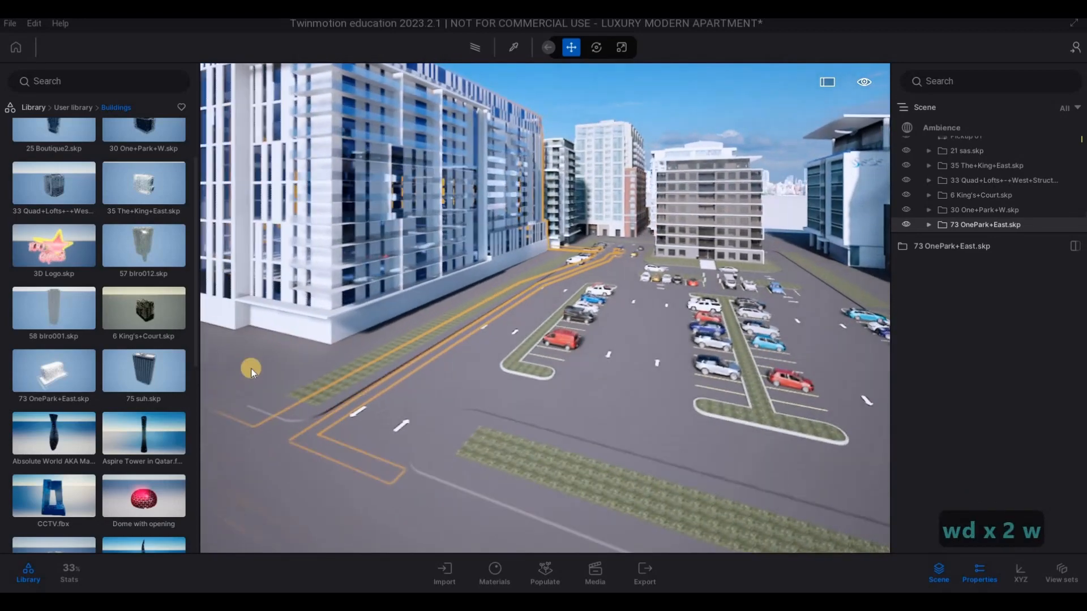
key(s)
key(s)
key(s)
key(s)
key(s)
key(s)
key(s)
key(s)
key(s)
key(s)
key(s)
key(s)
key(s)
key(s)
right_drag(294, 335, 305, 287)
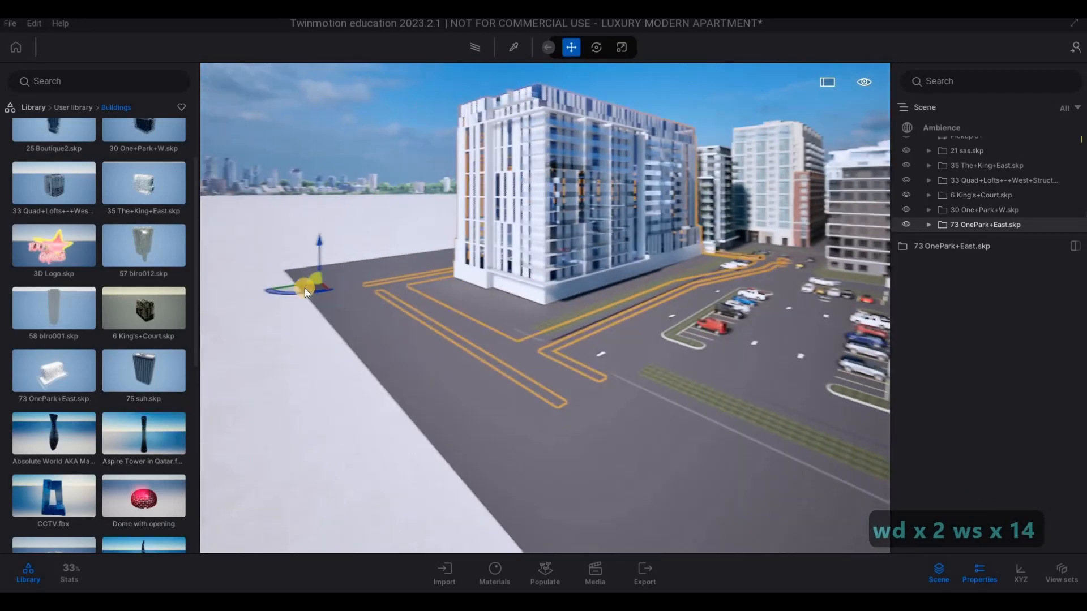
drag(267, 291, 230, 302)
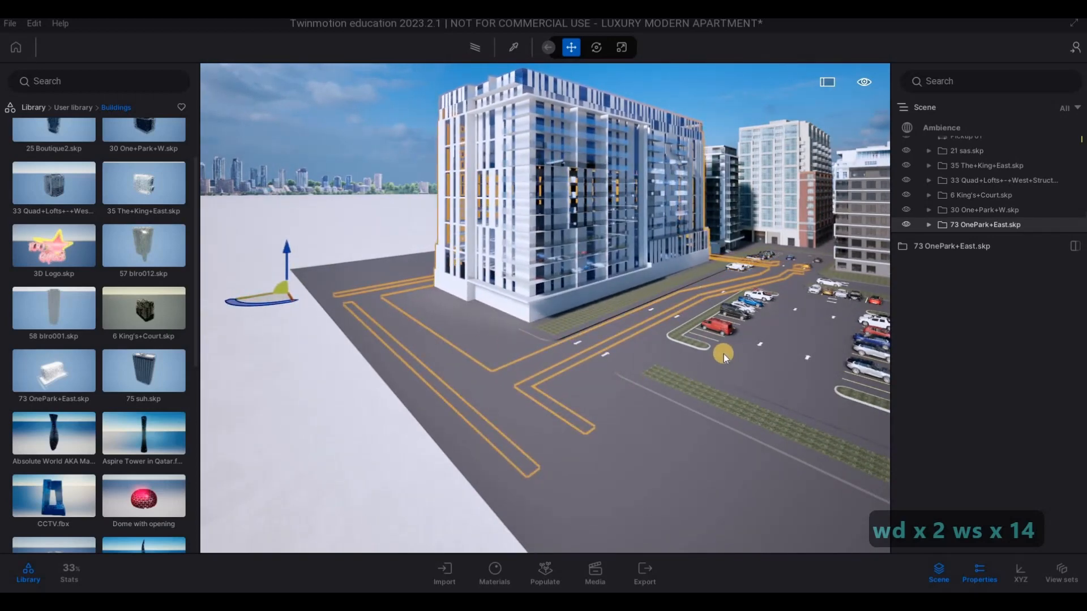
key(Escape)
key(a)
key(w)
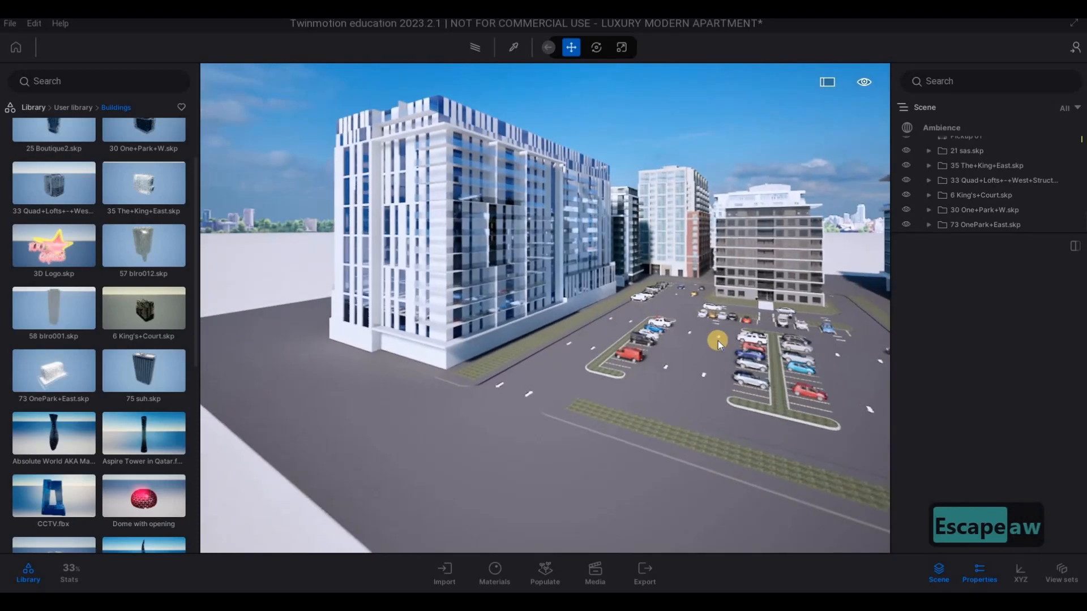
- Examine the placed neighbouring buildings from the outer edge of the ground and along the car park towards the apartment
key(w)
key(a)
key(e)
key(a)
key(d)
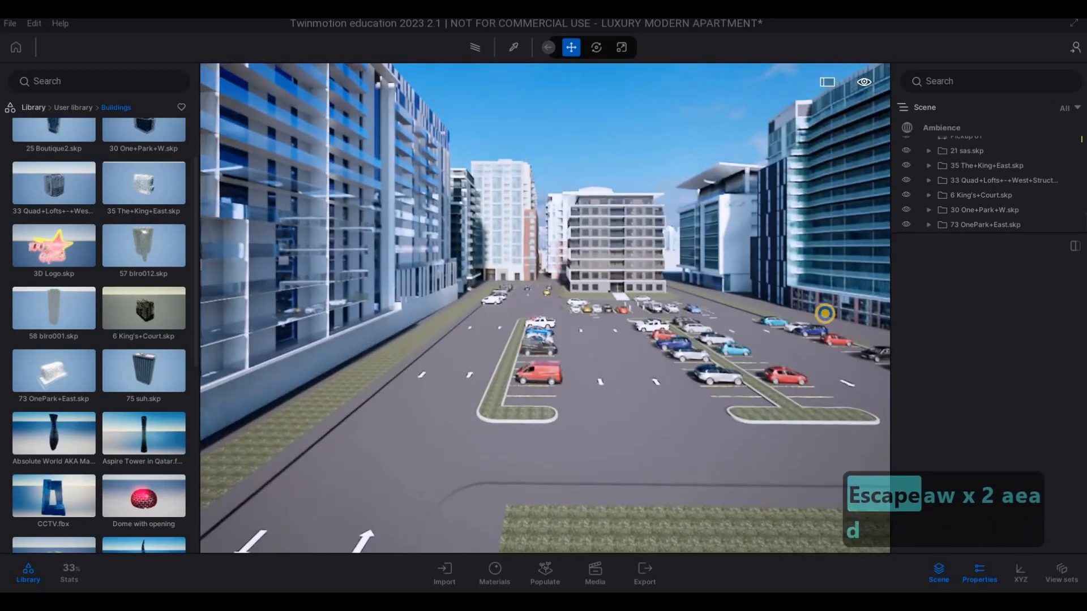
key(e)
key(w)
key(w)
key(e)
key(a)
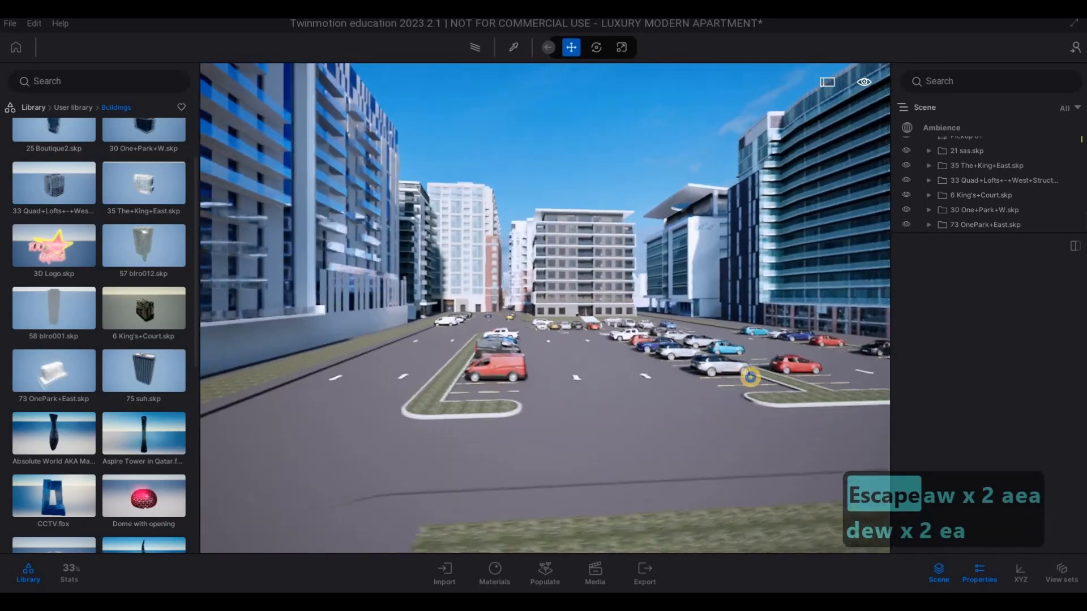
key(w)
key(a)
key(w)
key(w)
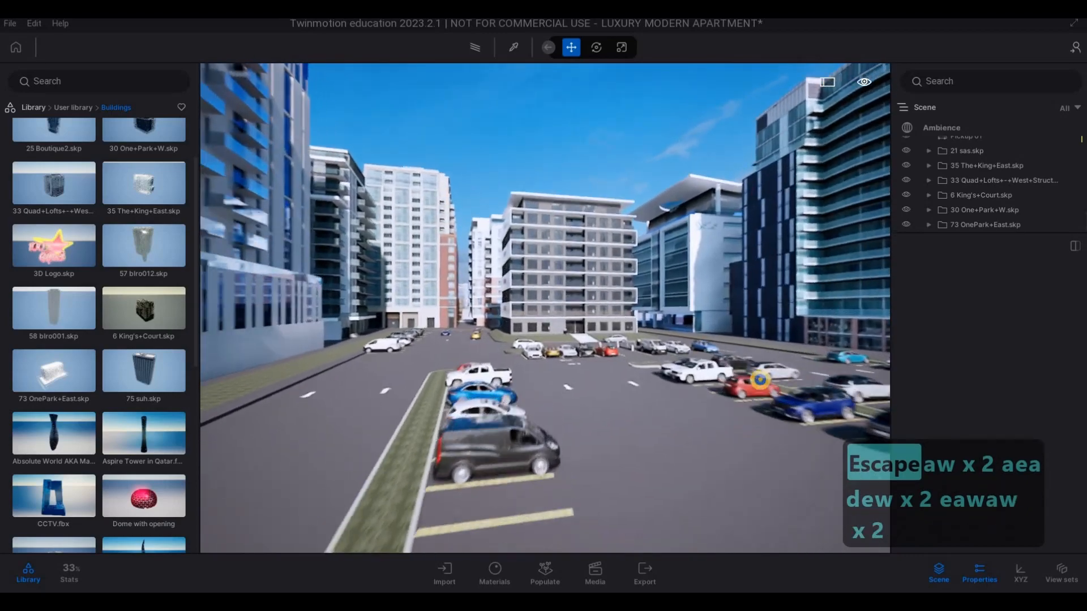
key(w)
key(e)
key(s)
key(w)
key(w)
key(a)
key(w)
key(q)
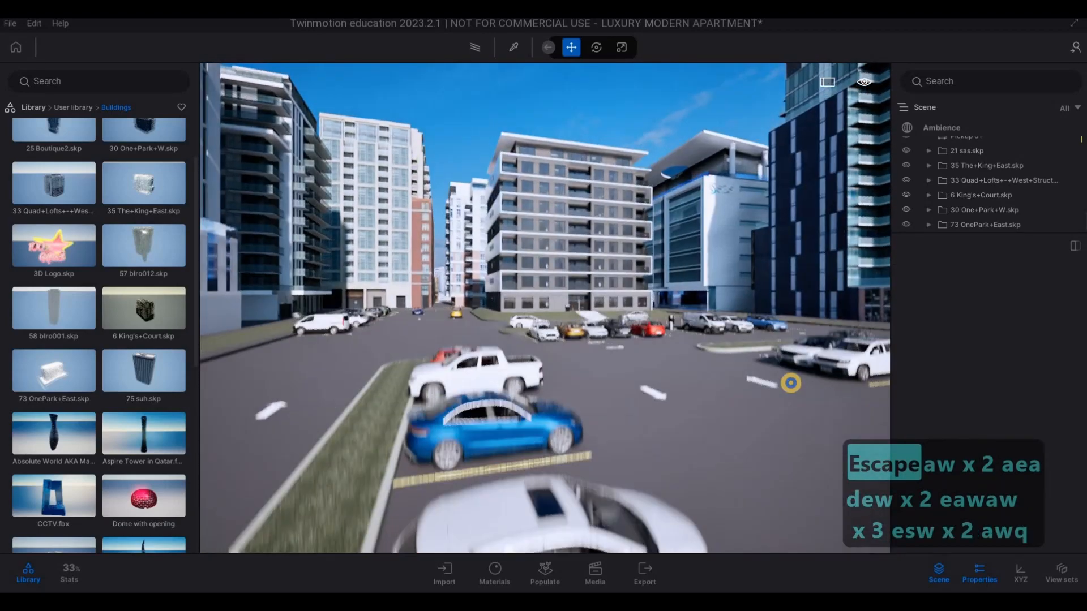
key(a)
key(w)
key(d)
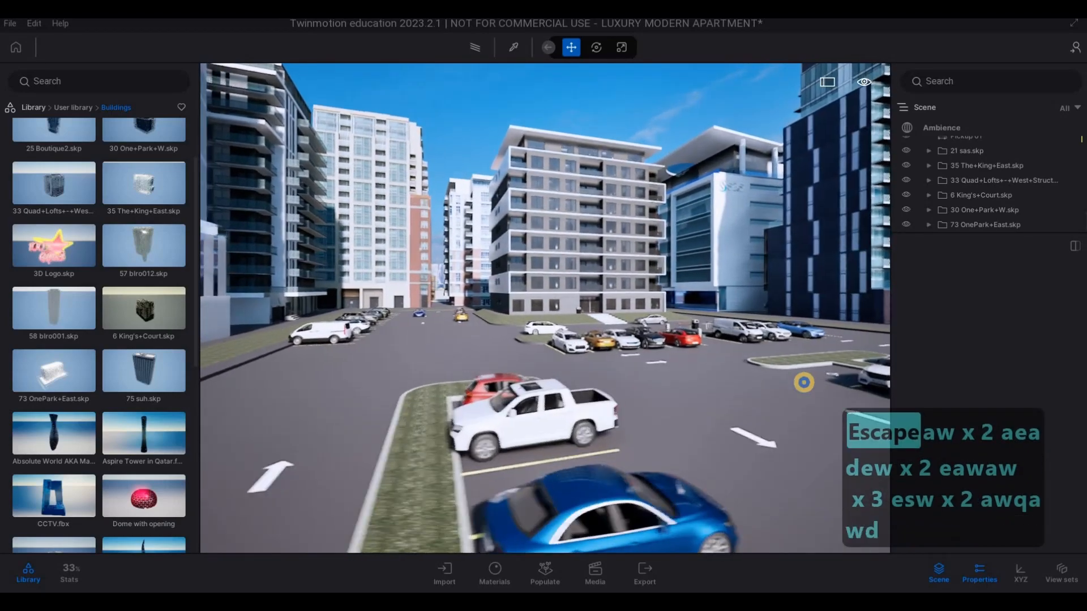
key(a)
key(d)
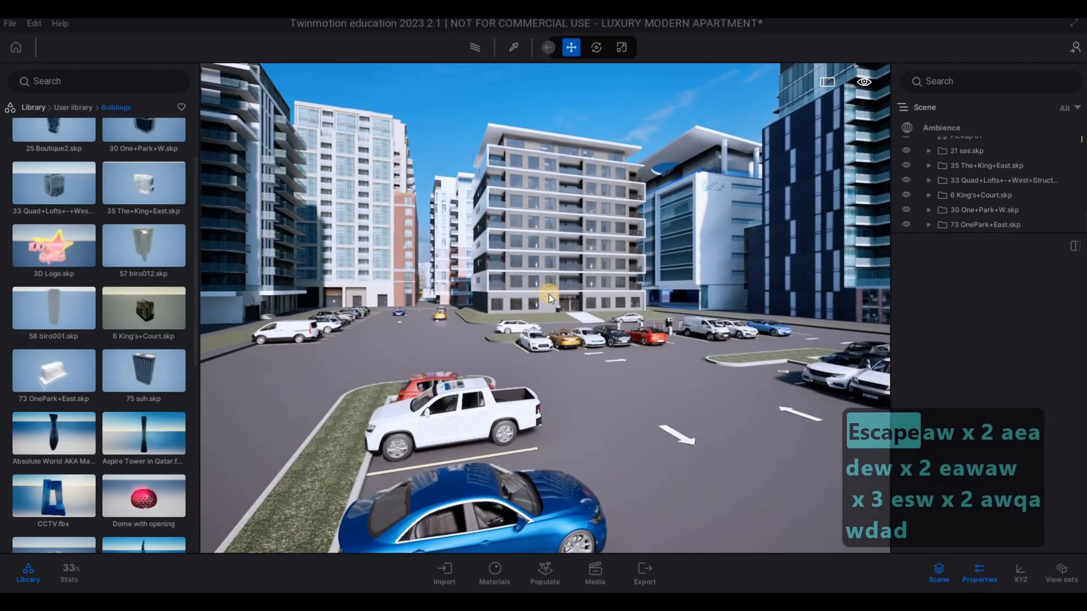
- Select the whole 33 Quad+Lofts+-+West+Structure.skp building behind the apartment and delete it from the scene
key(w)
key(a)
key(w)
key(q)
key(q)
key(q)
key(q)
key(q)
key(q)
key(q)
key(q)
key(q)
key(q)
key(q)
key(q)
key(q)
key(q)
key(q)
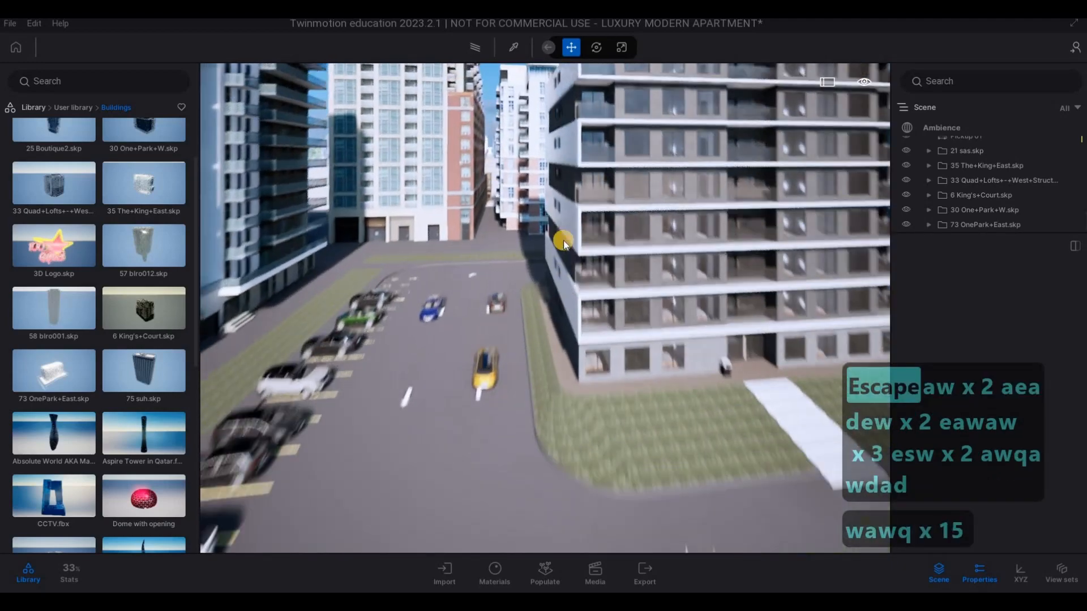
key(q)
key(q)
key(q)
key(q)
key(q)
key(q)
key(q)
key(q)
key(q)
key(q)
key(q)
key(q)
key(q)
key(q)
key(q)
key(q)
key(q)
key(q)
key(q)
key(q)
key(s)
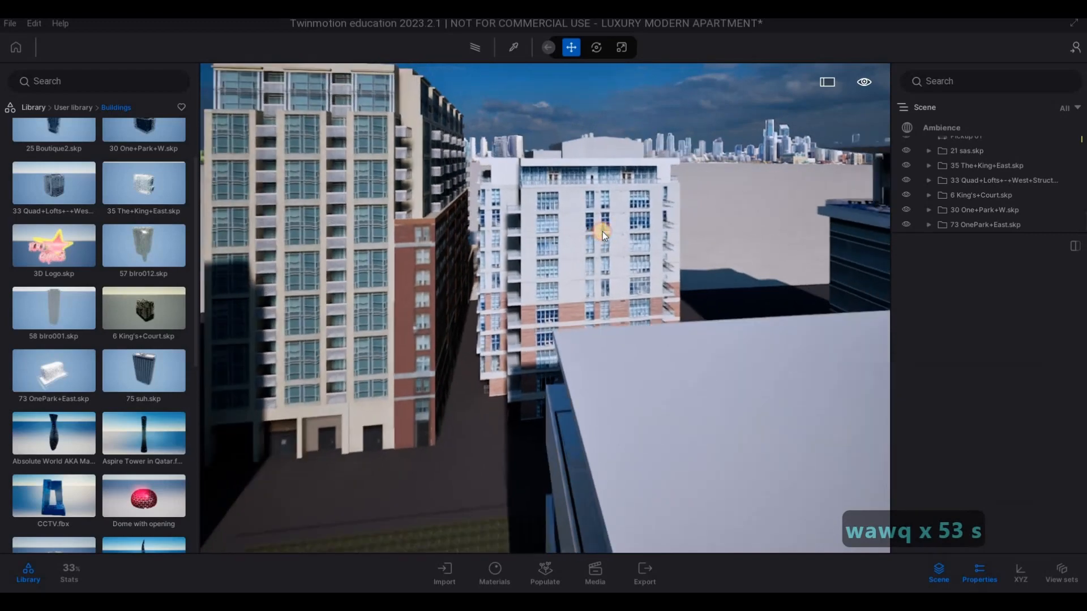
click(602, 232)
key(a)
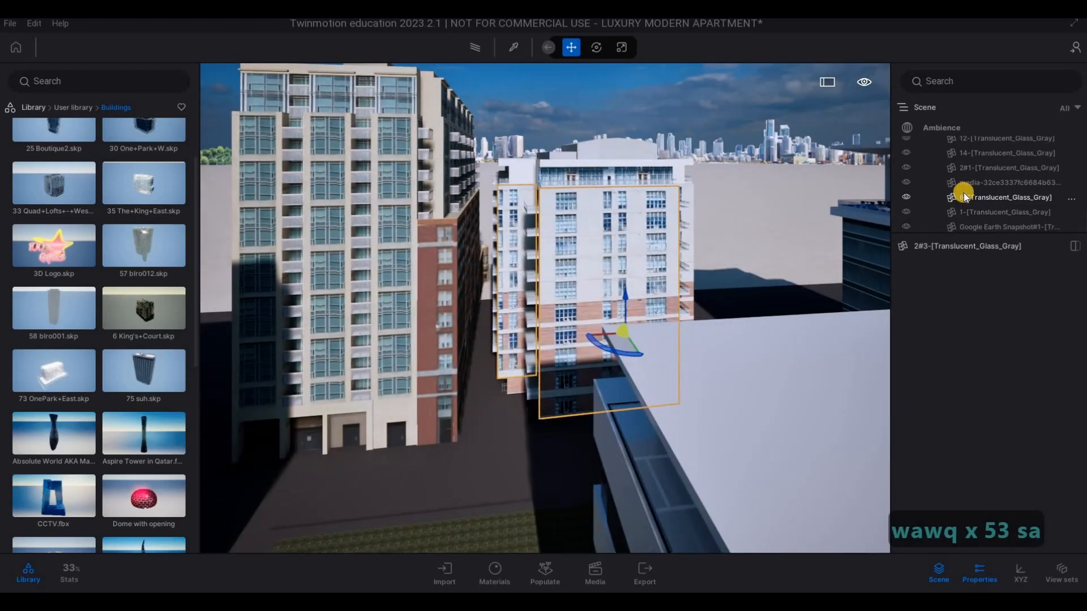
scroll(965, 194, up, 5)
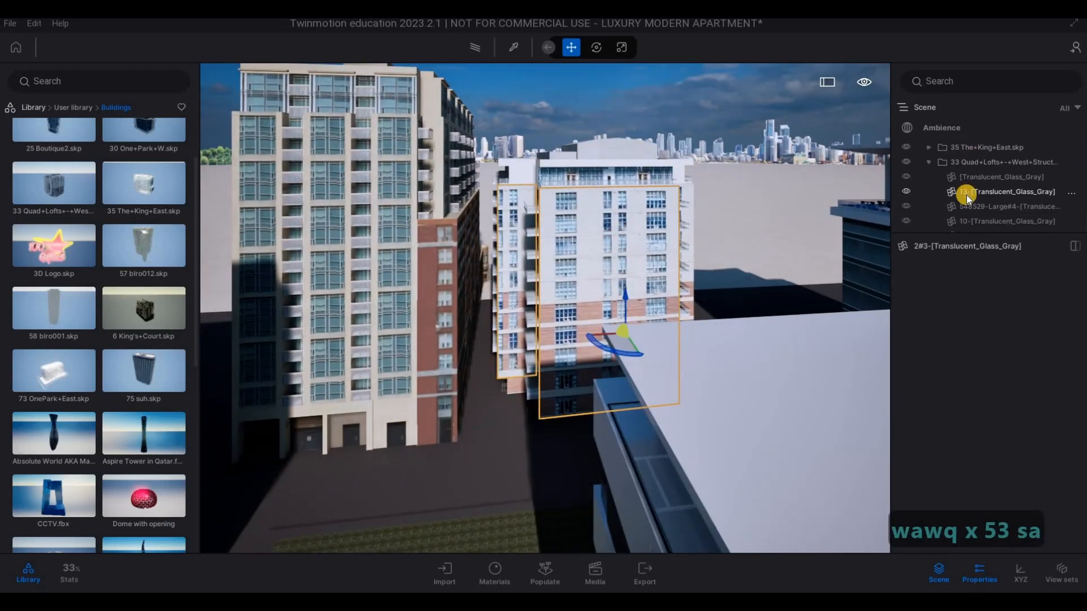
scroll(966, 195, up, 12)
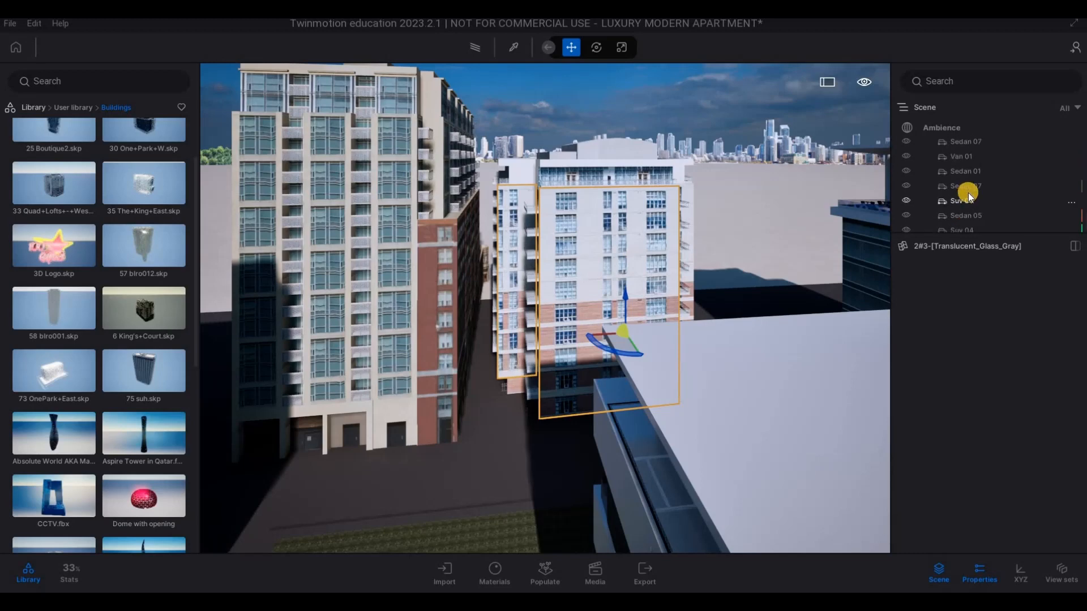
scroll(970, 196, up, 12)
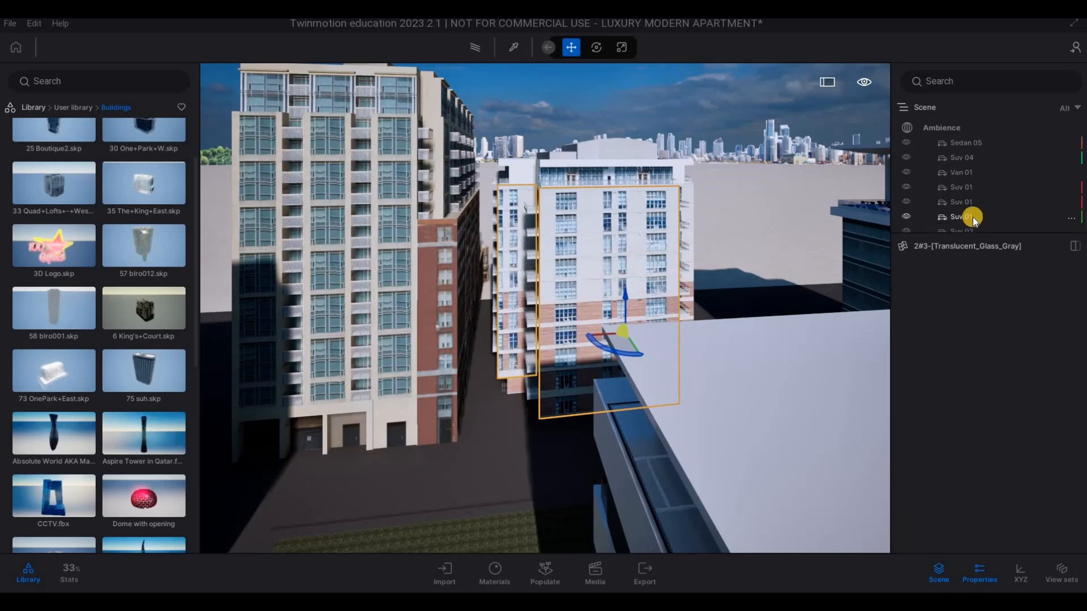
scroll(972, 217, down, 15)
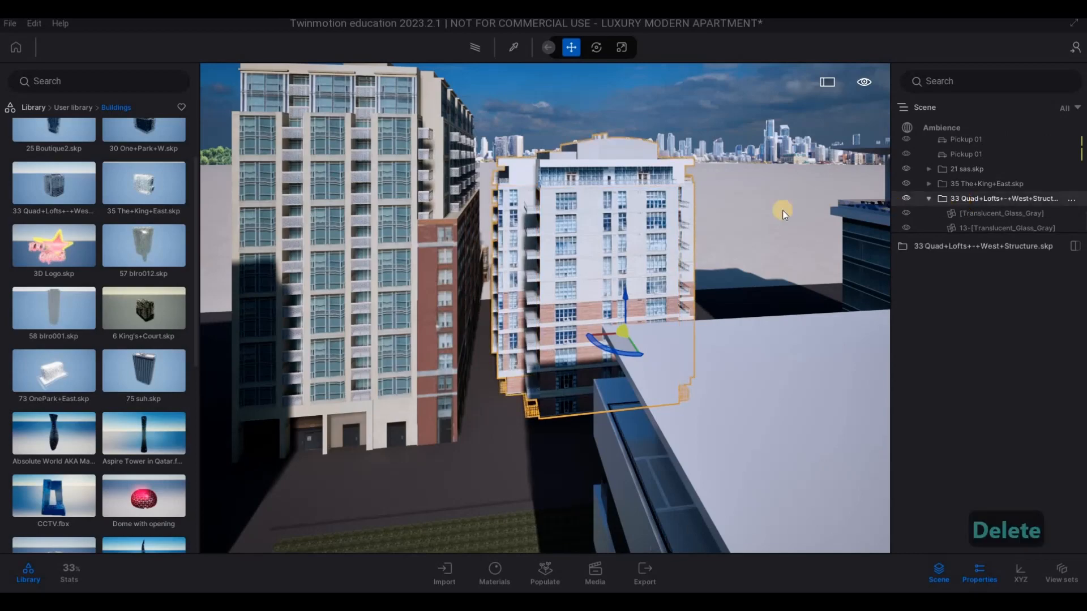
key(Delete)
- Examine the gap left behind the apartment from the car park side
key(s)
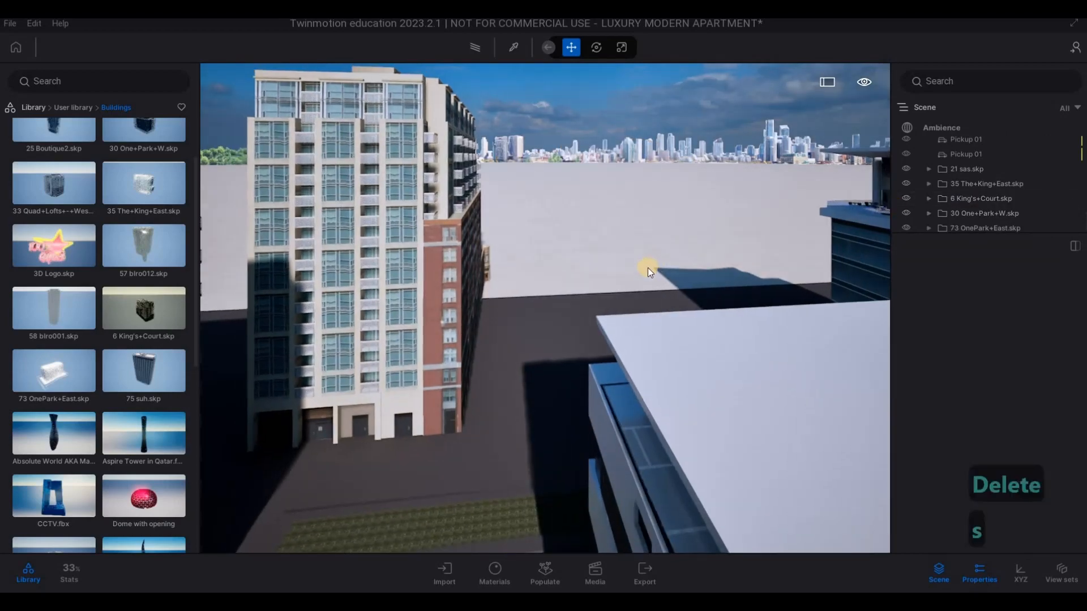
key(e)
key(e)
key(e)
key(e)
key(e)
key(s)
key(s)
key(s)
key(s)
key(s)
key(s)
key(s)
key(s)
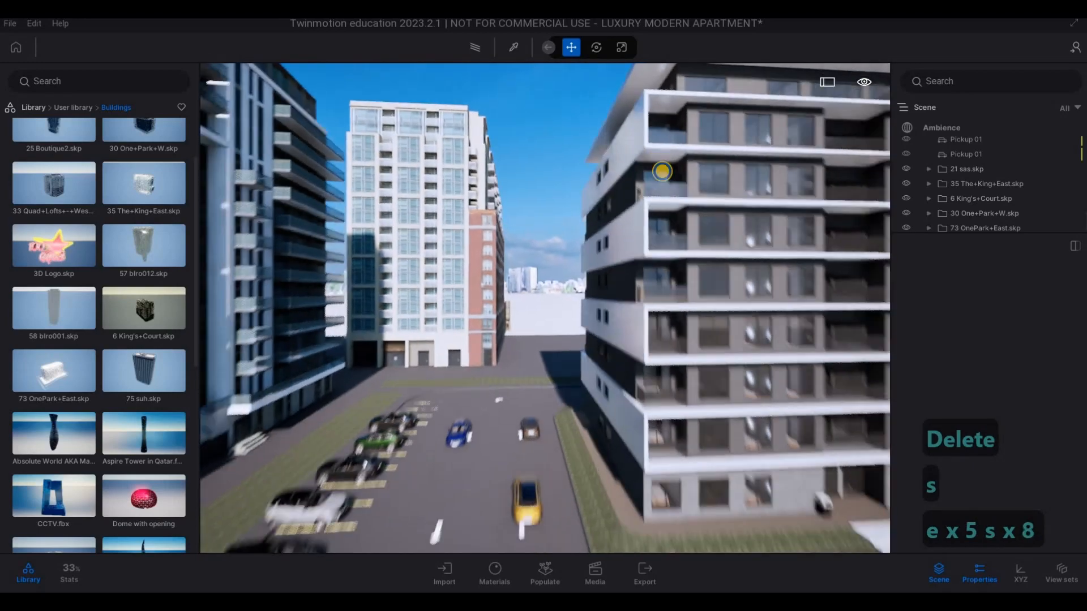
key(d)
key(s)
key(d)
key(s)
key(a)
key(e)
key(a)
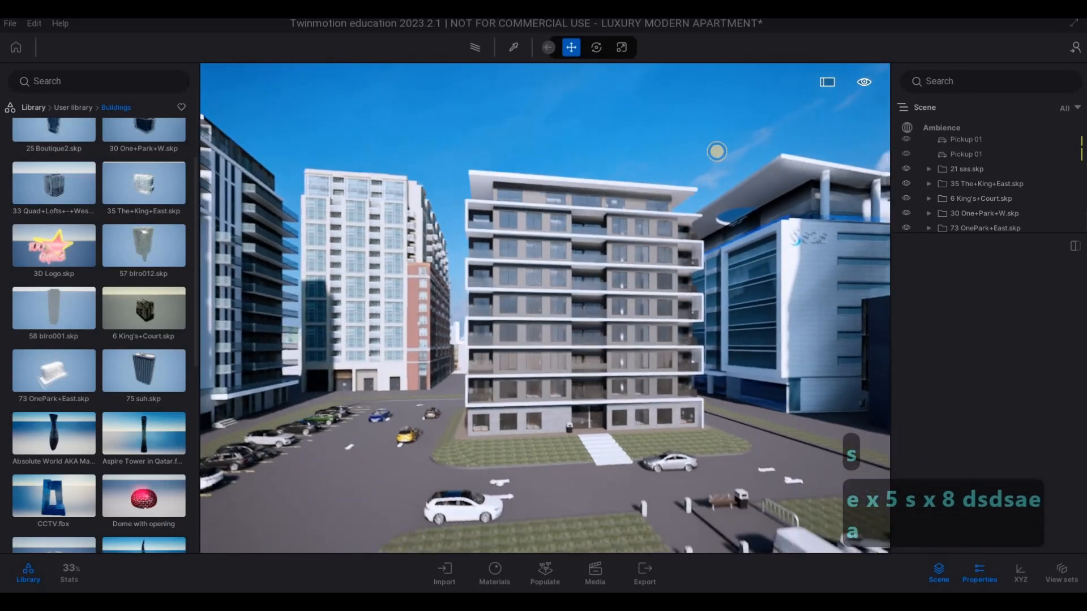
key(a)
key(e)
key(a)
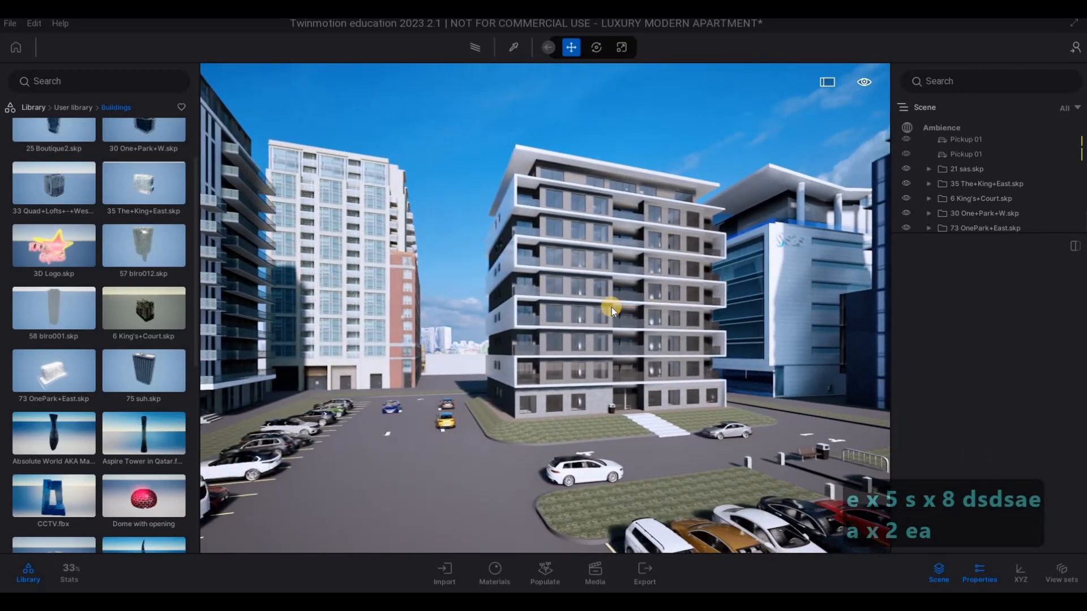
key(w)
key(w)
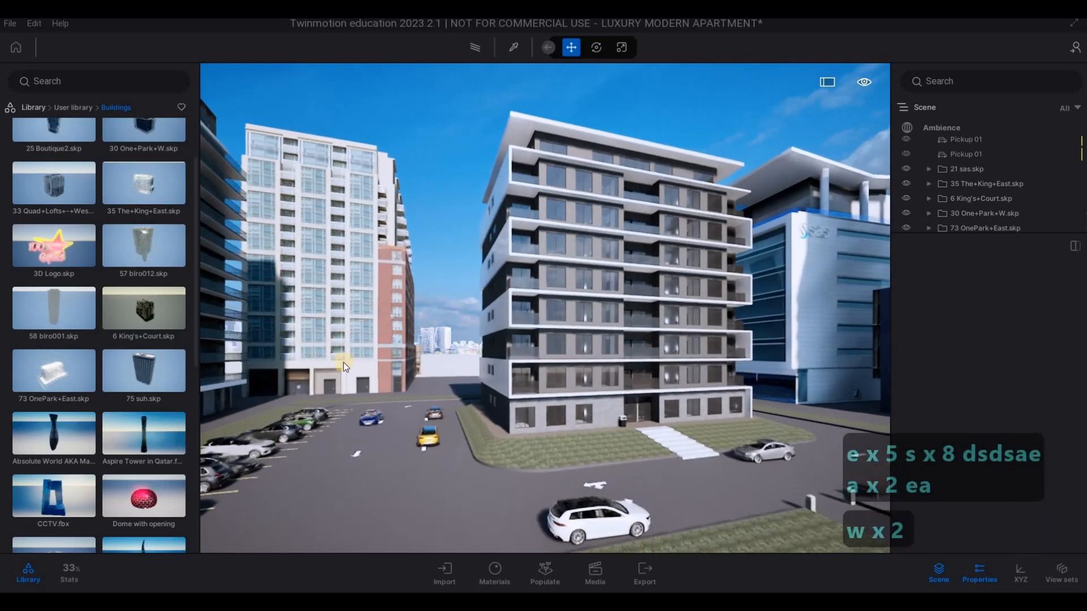
- Place 25 Boutique2.skp on the open ground behind the apartment and copy it twice to form a row of three towers
key(q)
key(q)
key(q)
key(q)
key(q)
key(q)
key(q)
key(q)
key(q)
key(q)
key(q)
key(q)
key(q)
key(q)
key(q)
key(q)
key(q)
key(q)
key(q)
key(q)
key(q)
key(q)
key(q)
key(q)
key(q)
key(q)
key(q)
key(q)
key(q)
key(q)
key(q)
key(q)
key(q)
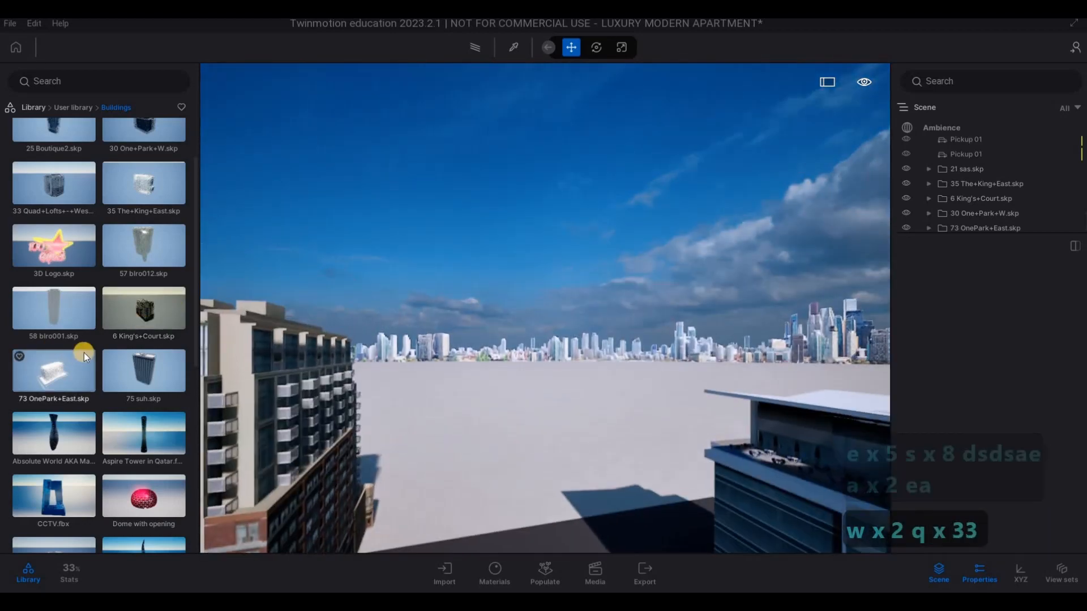
scroll(82, 351, down, 2)
scroll(85, 305, up, 4)
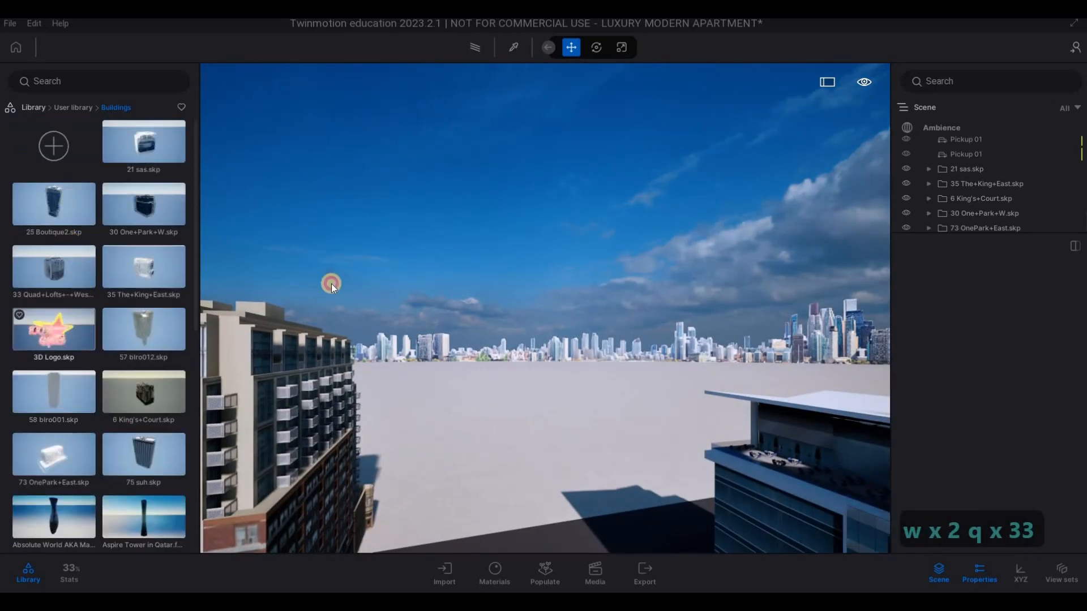
drag(456, 474, 452, 484)
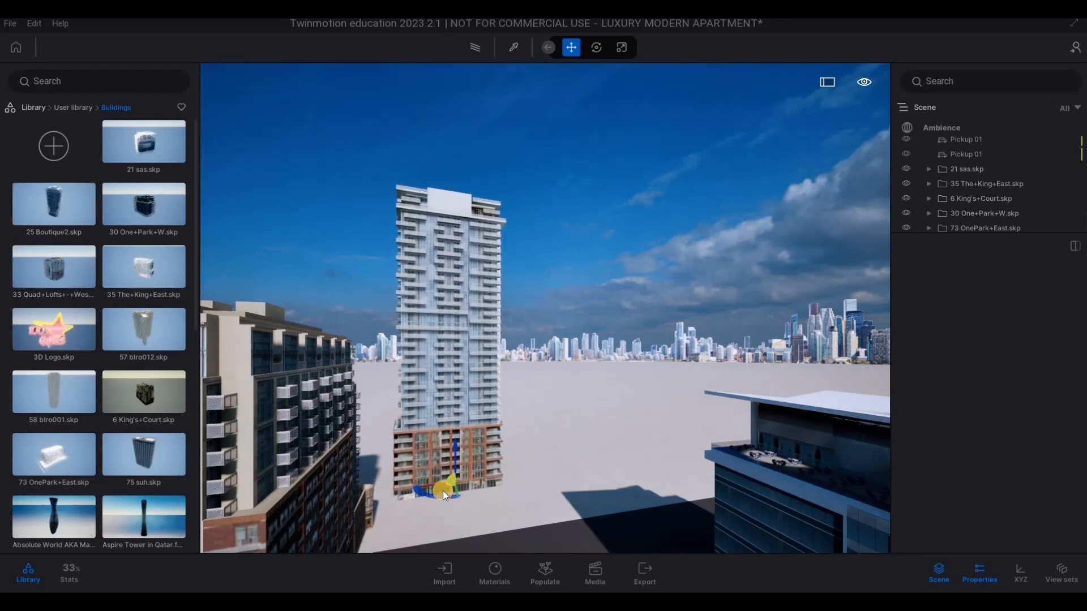
drag(583, 499, 684, 465)
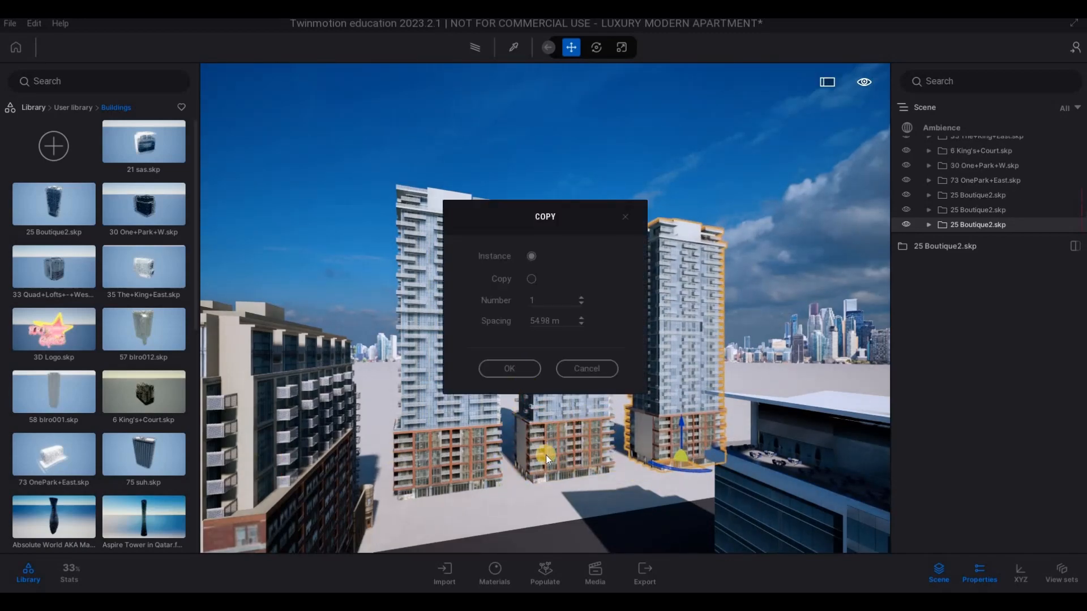
- Clear the tower selection and check how the new towers look behind the apartment from the car park
key(s)
key(e)
key(e)
key(e)
key(s)
key(s)
key(s)
key(s)
key(s)
key(s)
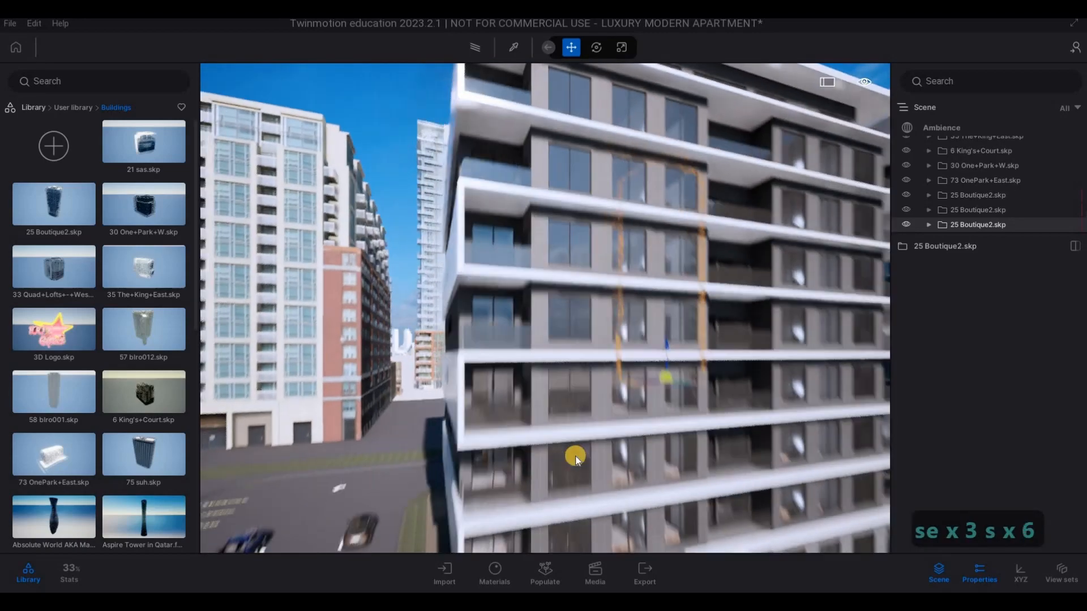
key(d)
key(a)
key(s)
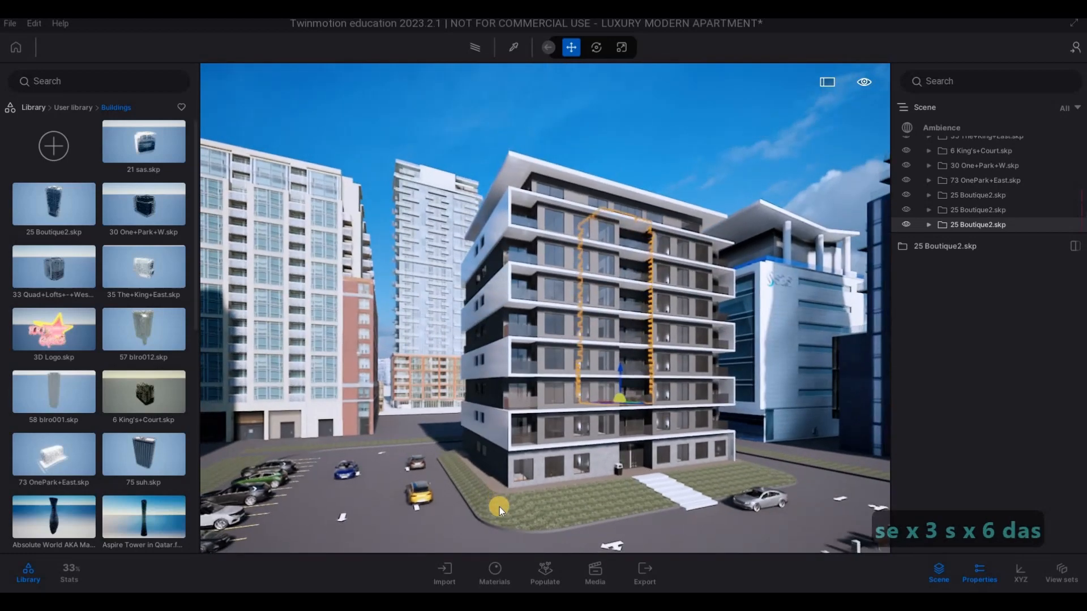
key(Escape)
key(d)
key(s)
key(d)
key(s)
key(e)
key(s)
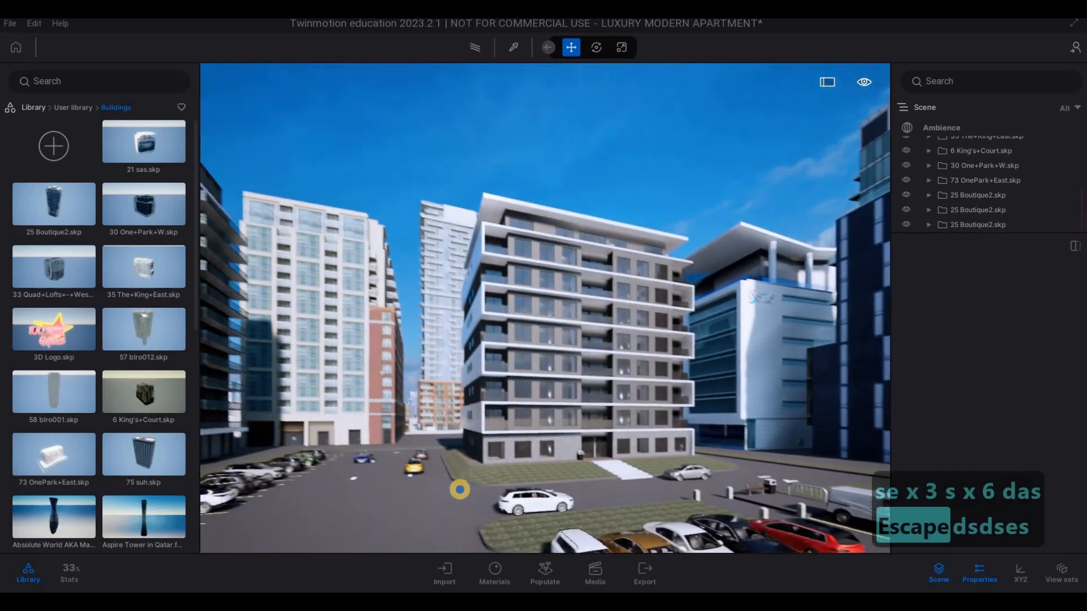
key(s)
key(d)
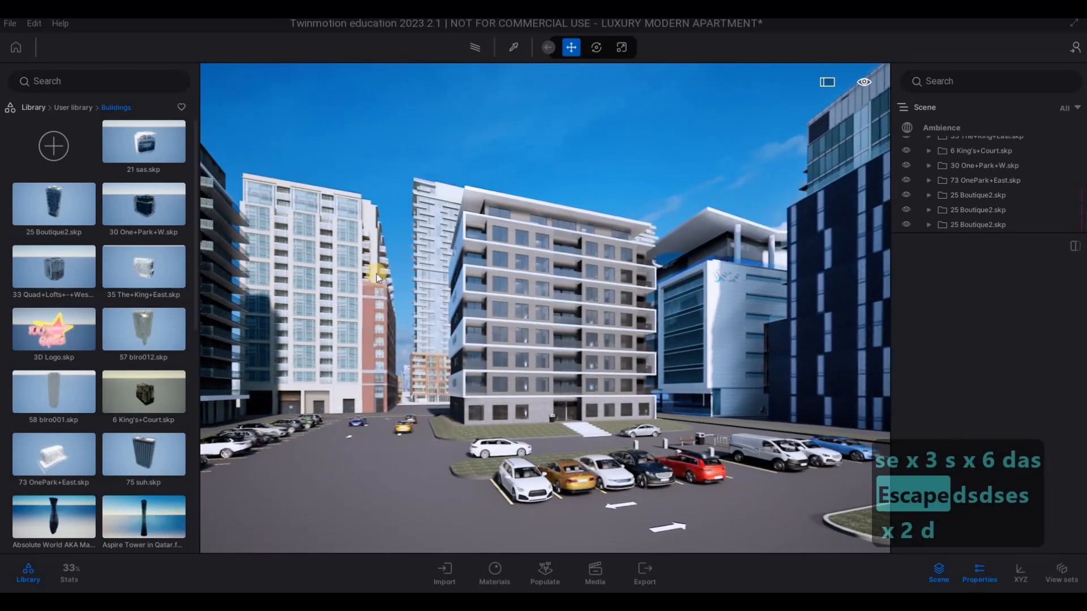
- Inspect the apartment and the towers behind it from the opposite corner of the car park
key(d)
right_drag(430, 389, 168, 399)
key(w)
key(s)
key(d)
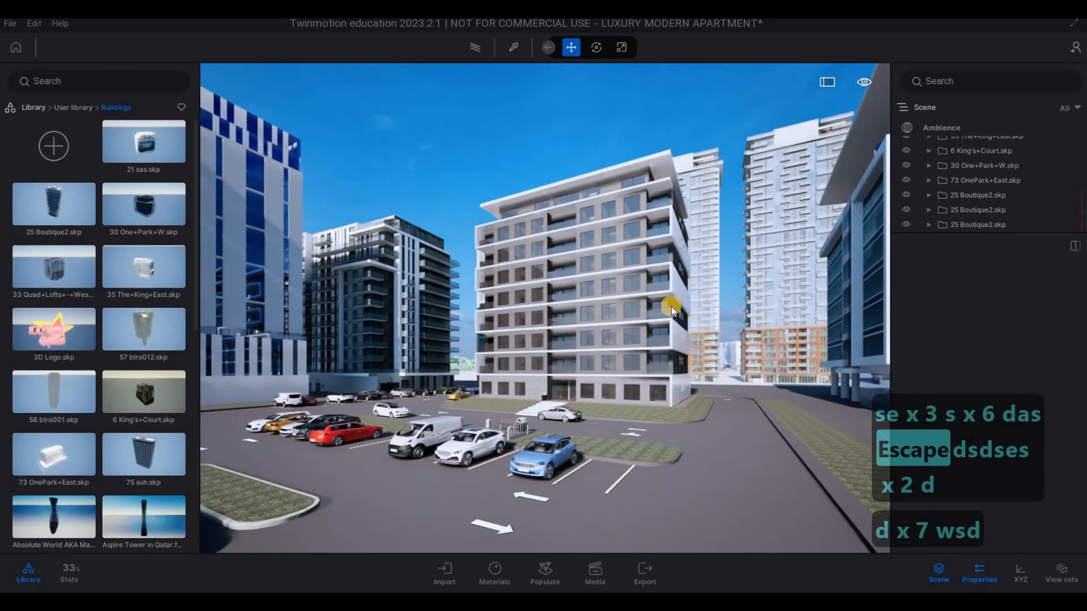
key(d)
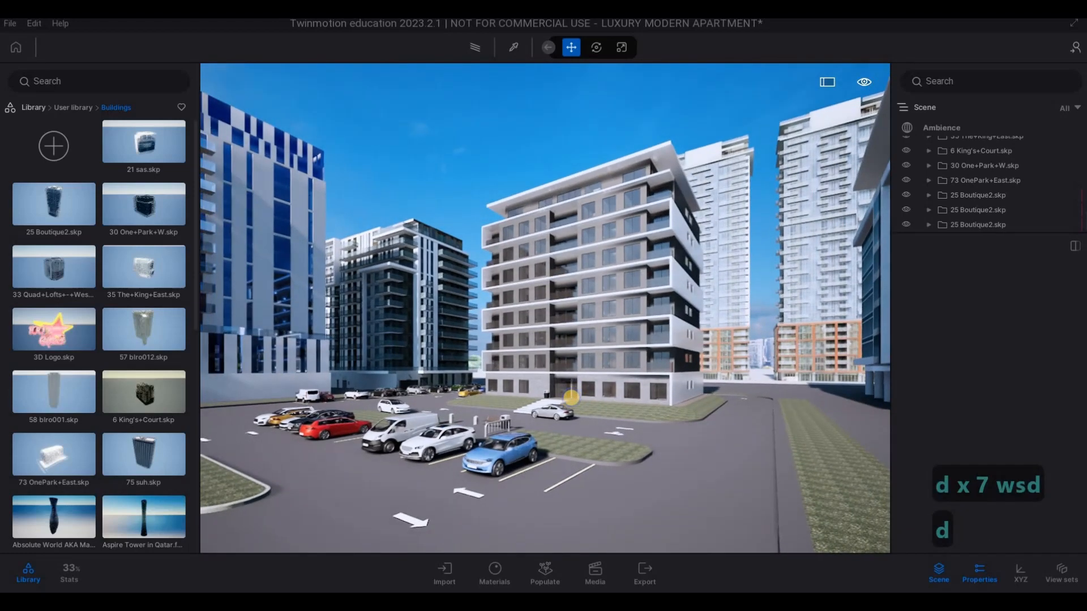
key(e)
key(q)
key(s)
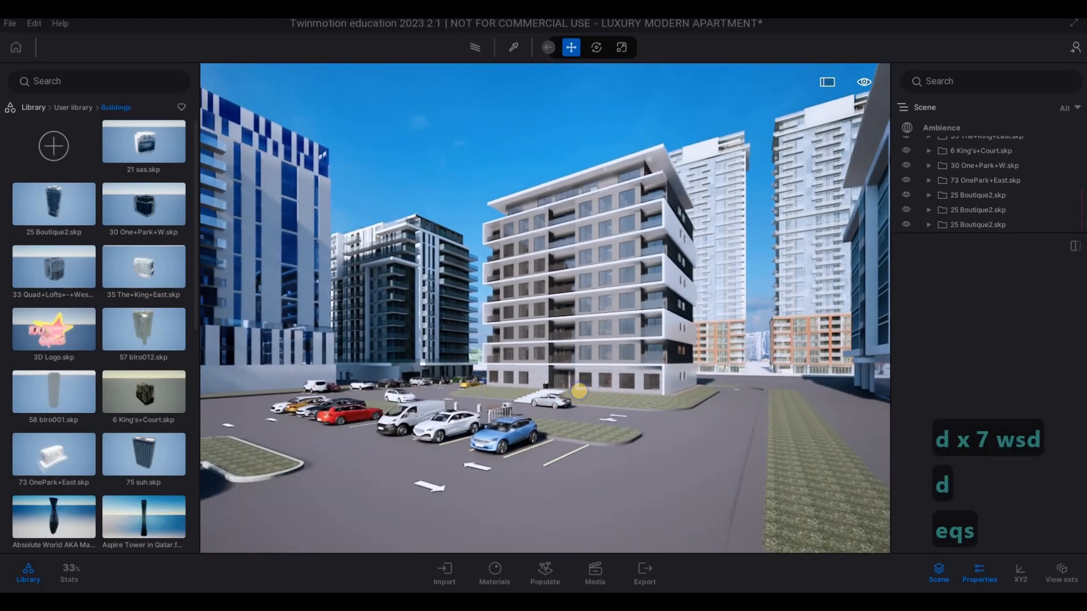
key(w)
key(d)
key(e)
key(s)
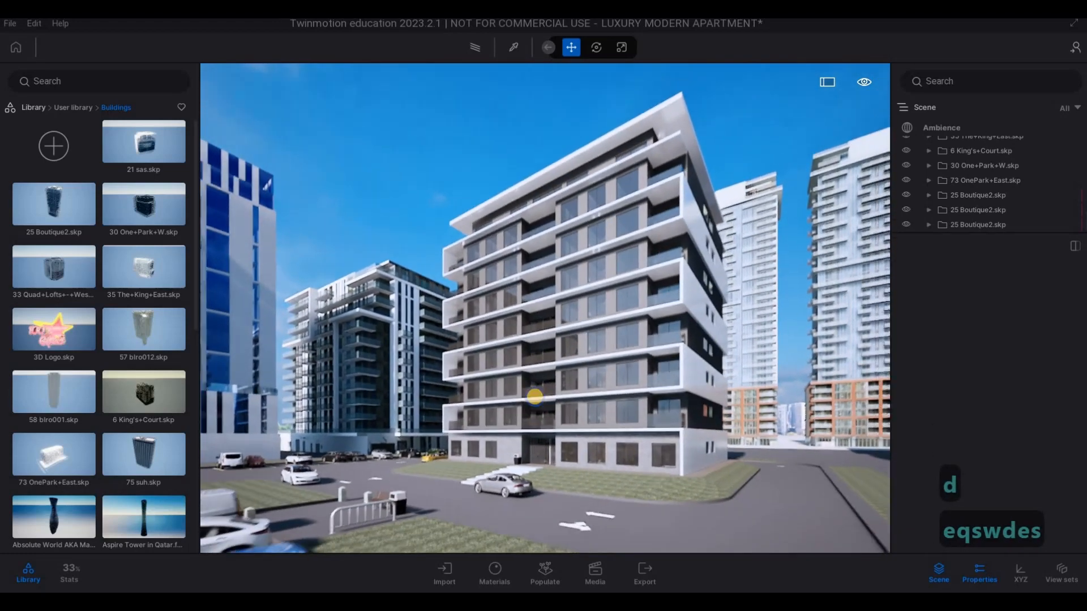
key(s)
key(a)
- Review the apartment with its surrounding buildings from the far end of the car park
key(a)
key(a)
key(a)
key(a)
key(a)
key(s)
key(q)
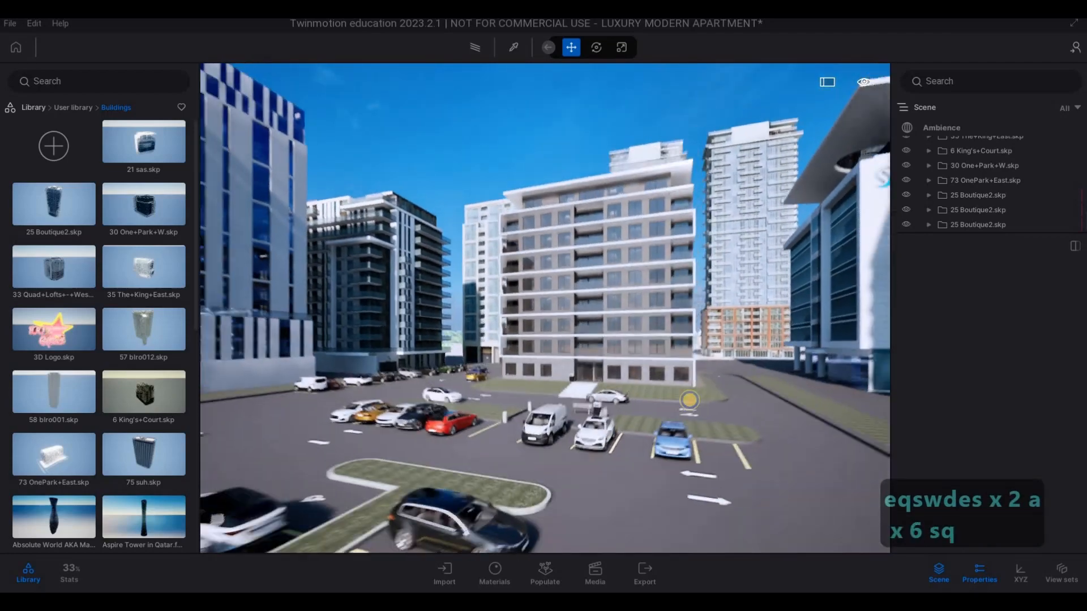
key(a)
key(s)
key(s)
key(s)
key(s)
key(s)
key(s)
key(s)
key(w)
key(w)
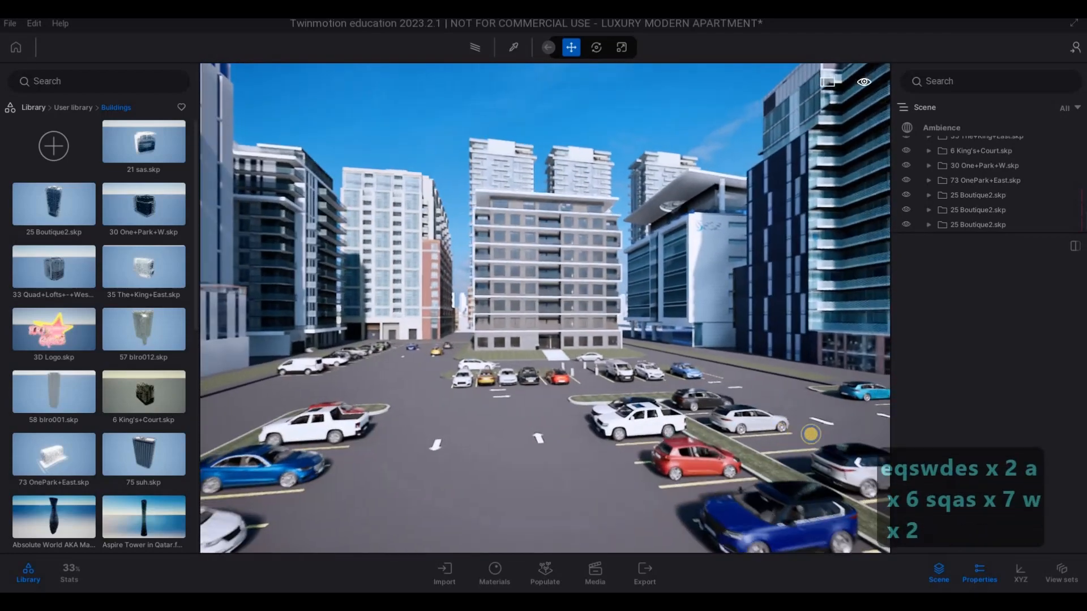
key(q)
key(a)
key(w)
key(s)
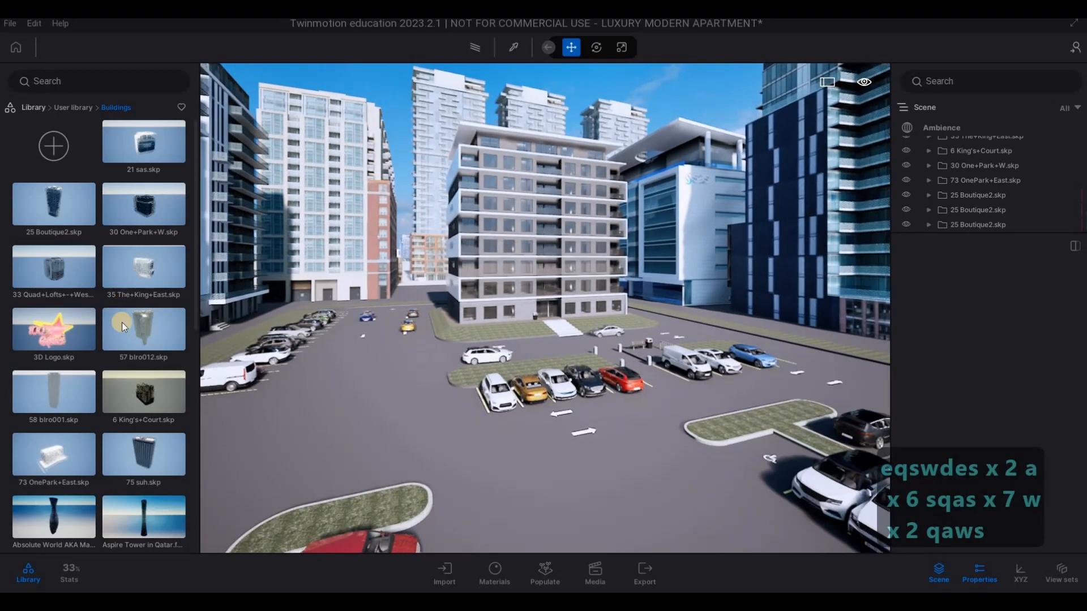
- Look through the remaining building models in the user library's Buildings folder
scroll(117, 340, down, 2)
scroll(117, 339, down, 2)
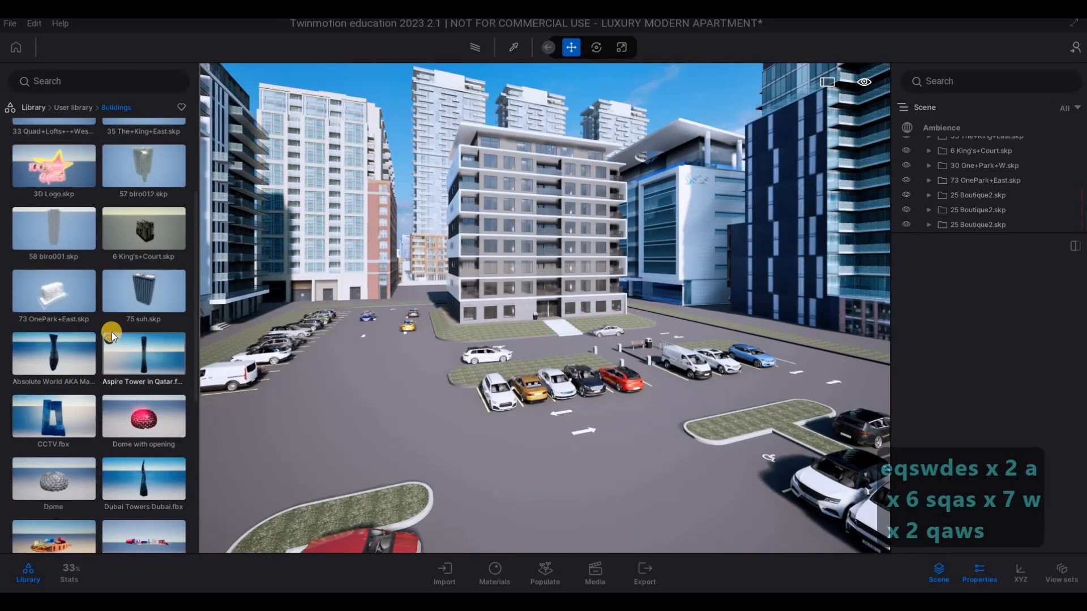
scroll(111, 334, down, 2)
scroll(98, 373, down, 4)
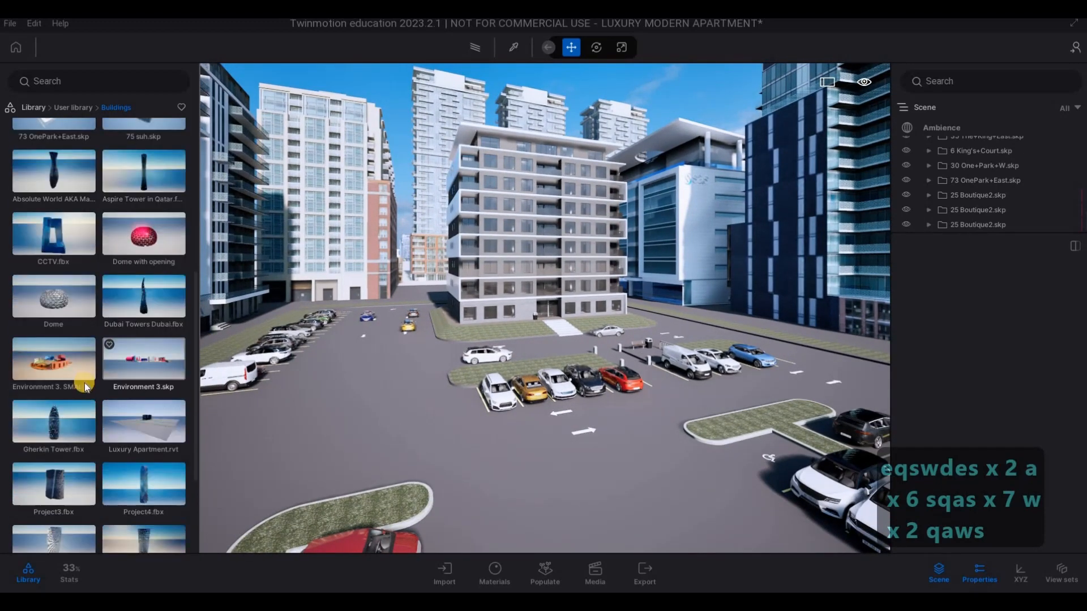
- Examine the car park's grass islands and the lawns in front of the apartment
key(s)
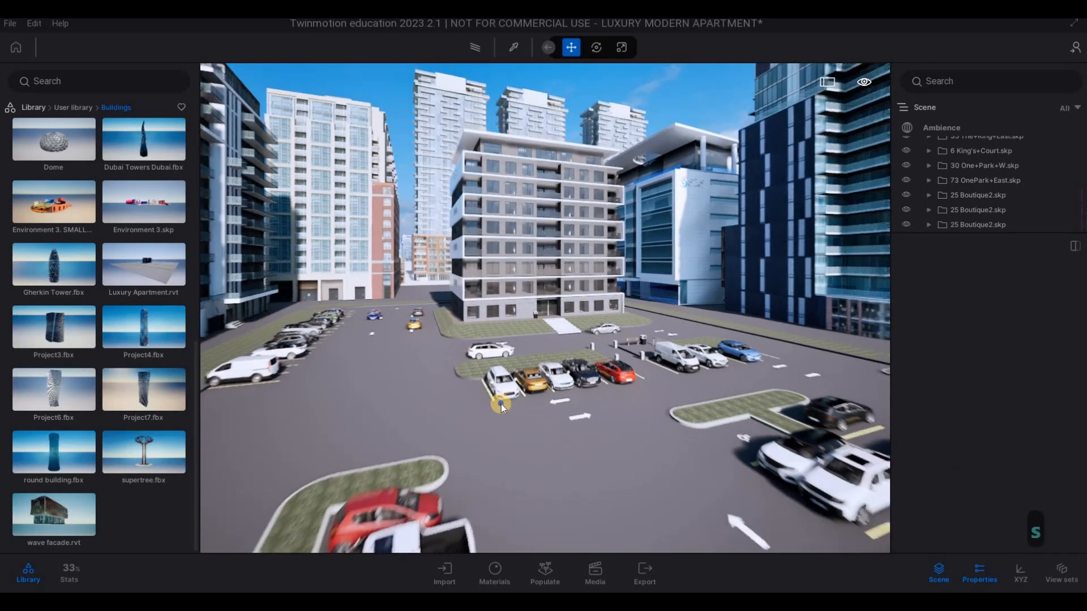
key(d)
key(e)
key(a)
key(w)
key(q)
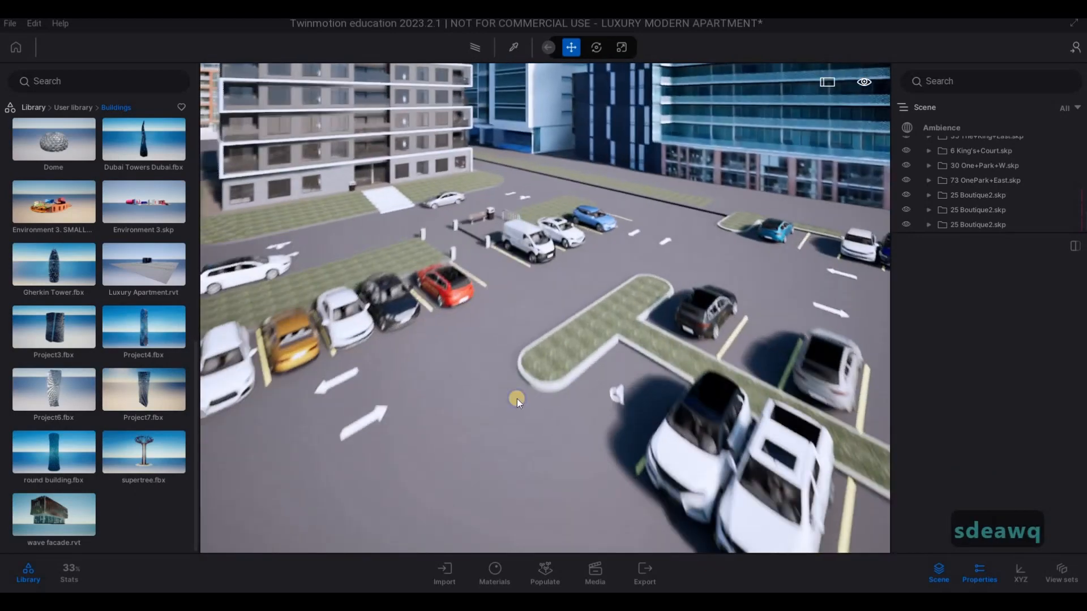
key(s)
key(d)
key(w)
- Select the car park's grass areas, the lawn strips and the T-shaped parking island together in the scene
click(414, 306)
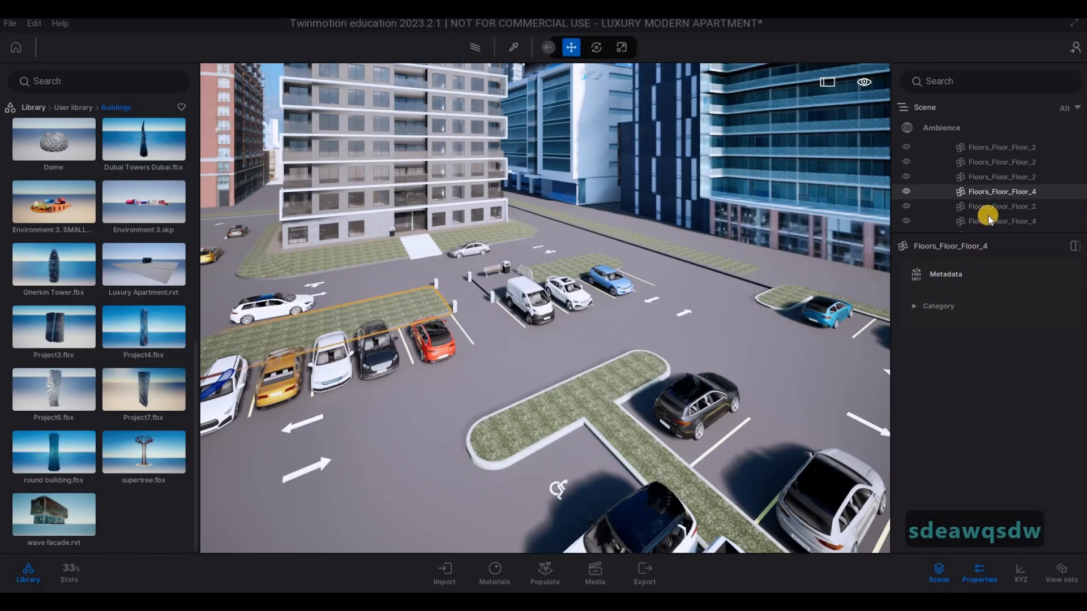
ctrl+click(958, 222)
scroll(953, 224, down, 2)
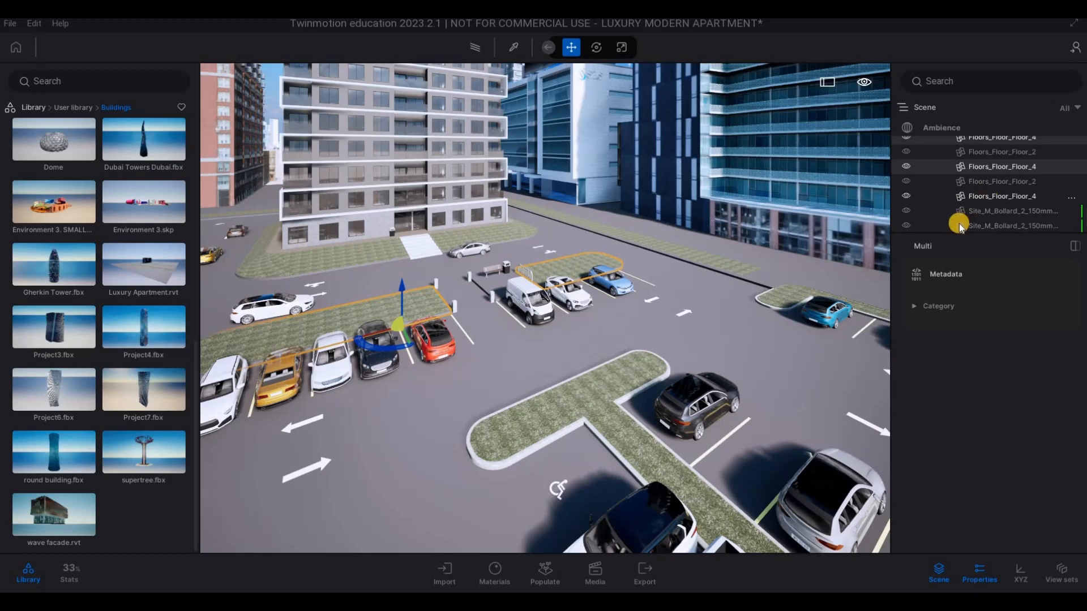
ctrl+click(986, 197)
scroll(980, 215, up, 3)
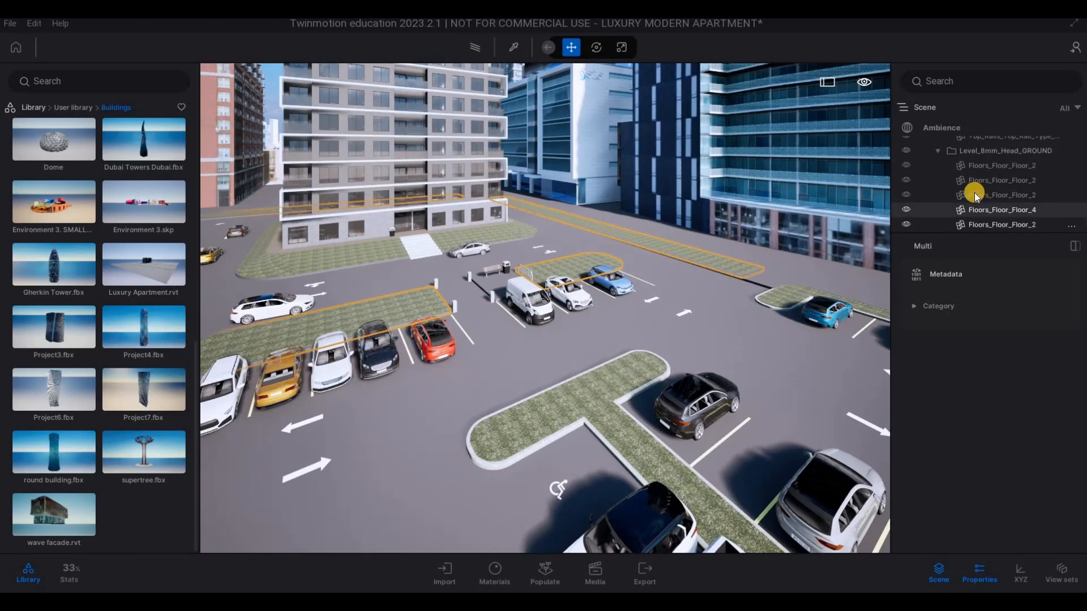
scroll(975, 204, down, 5)
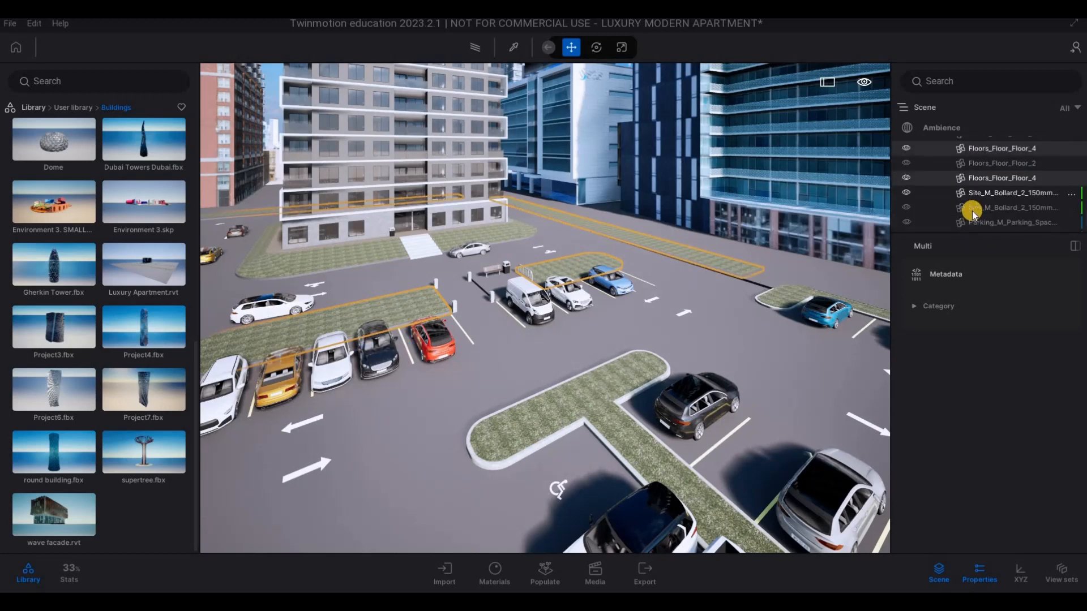
scroll(973, 214, down, 3)
scroll(980, 212, up, 4)
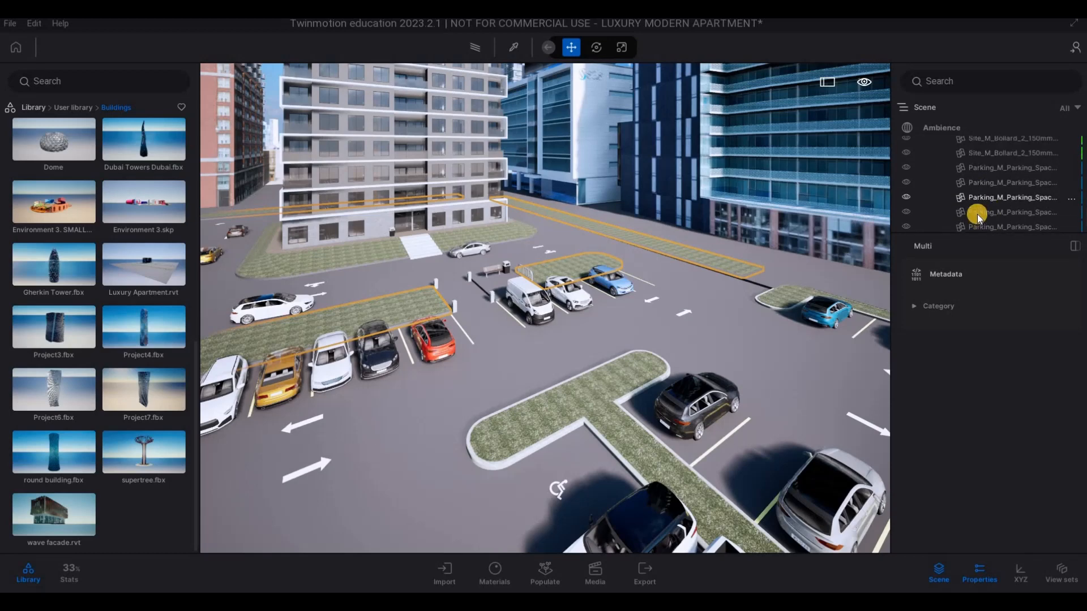
scroll(981, 214, up, 2)
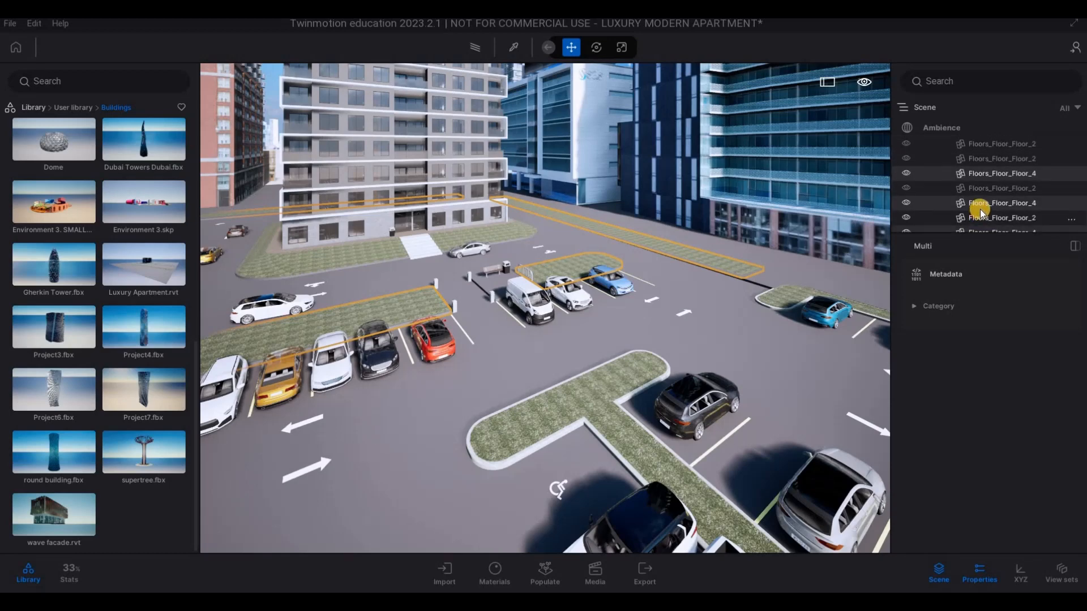
scroll(980, 213, up, 2)
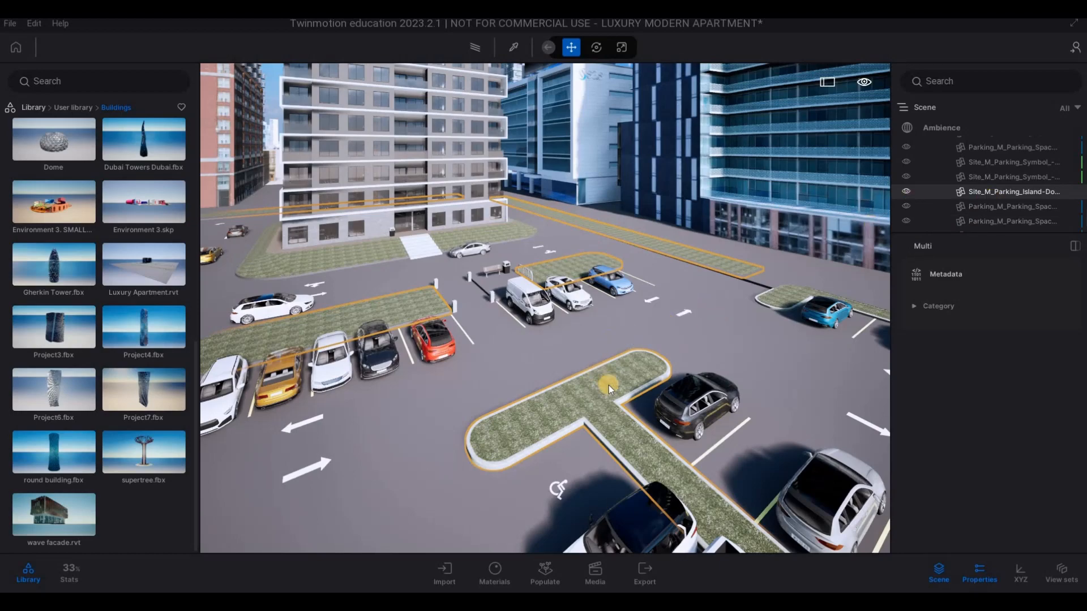
- Clear the grass selection and move in close to the T-shaped parking island
key(e)
key(w)
key(q)
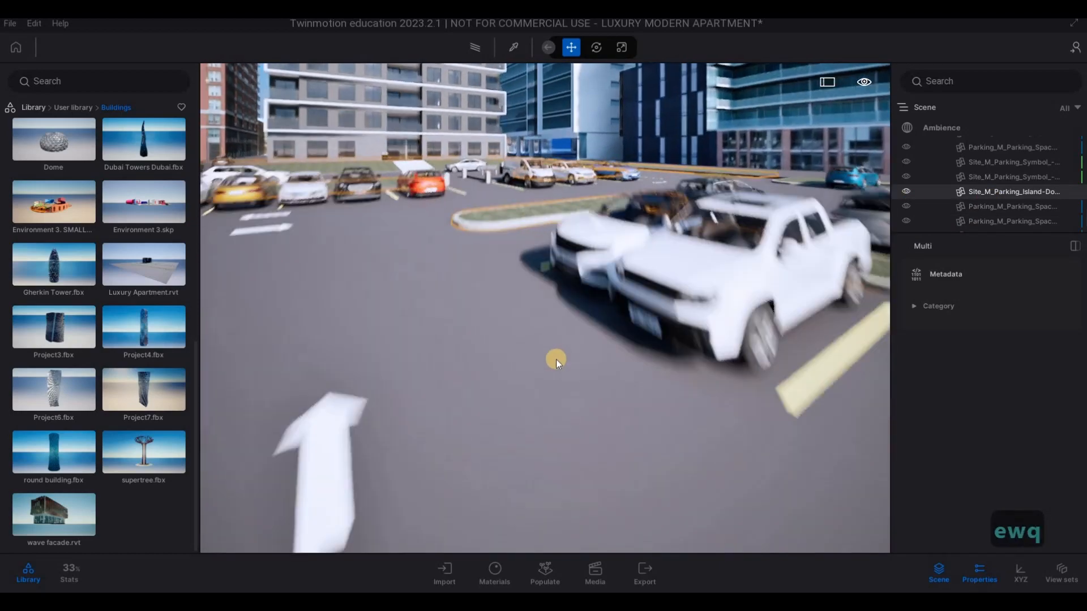
key(w)
key(q)
key(w)
key(Escape)
key(Escape)
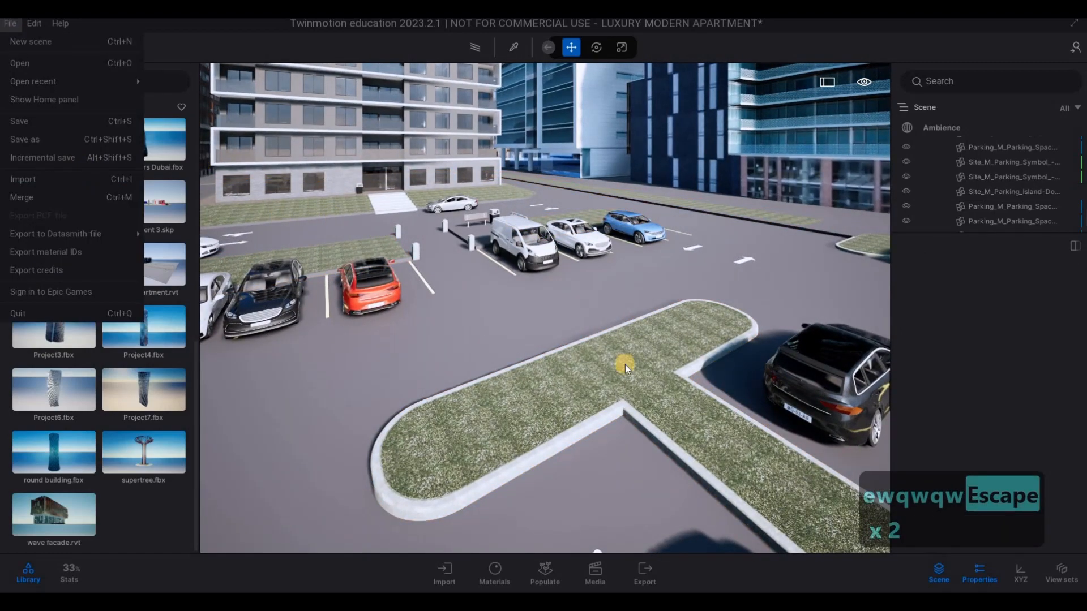
- Start the Foliage Scatter tool and open the Grass and flowers category of the Vegetation library
click(541, 577)
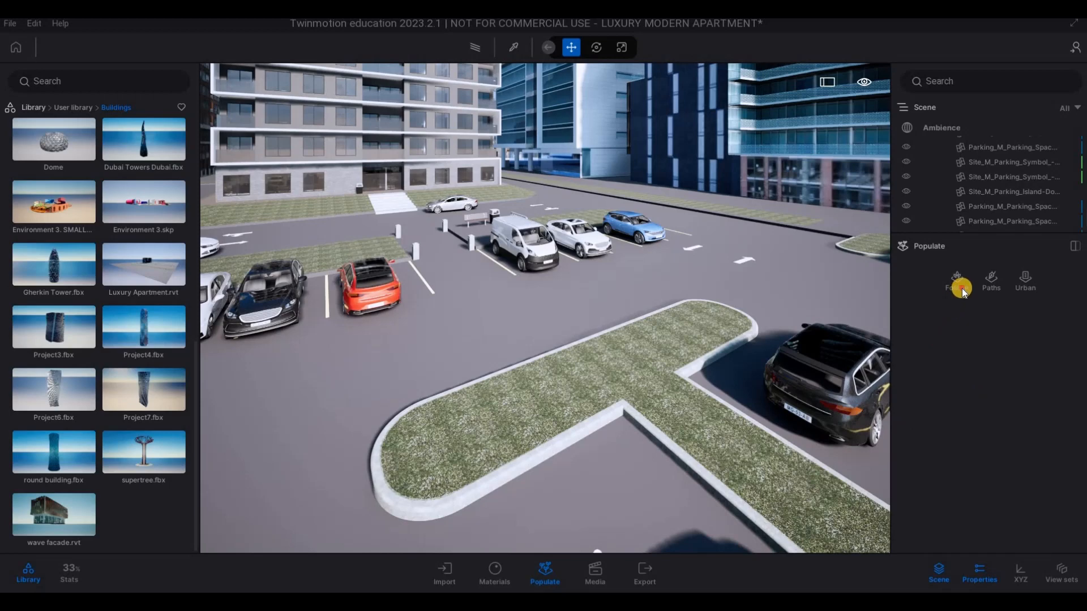
click(959, 291)
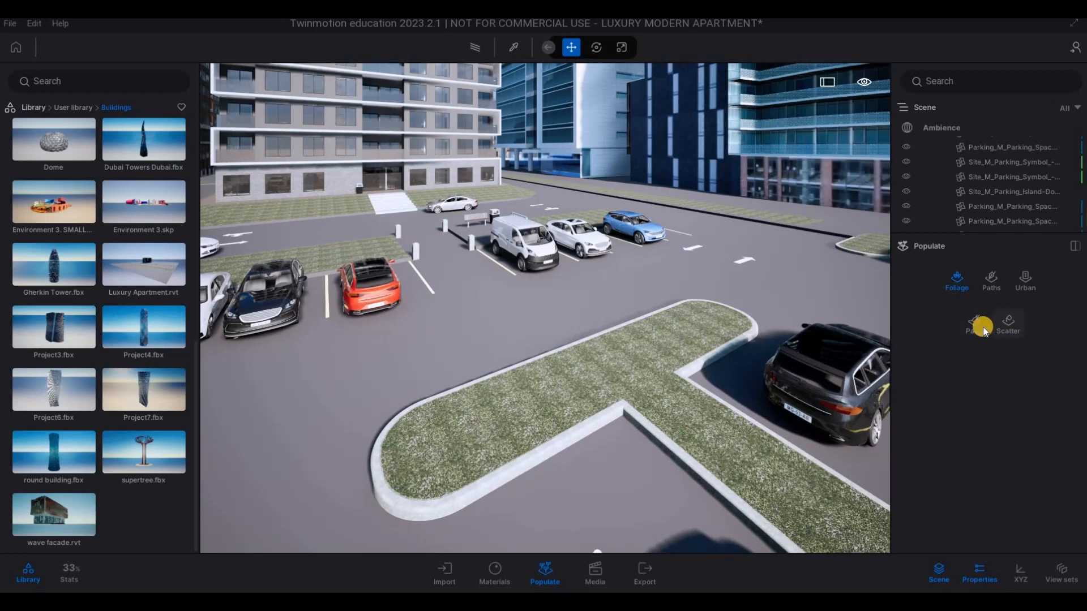
click(1007, 325)
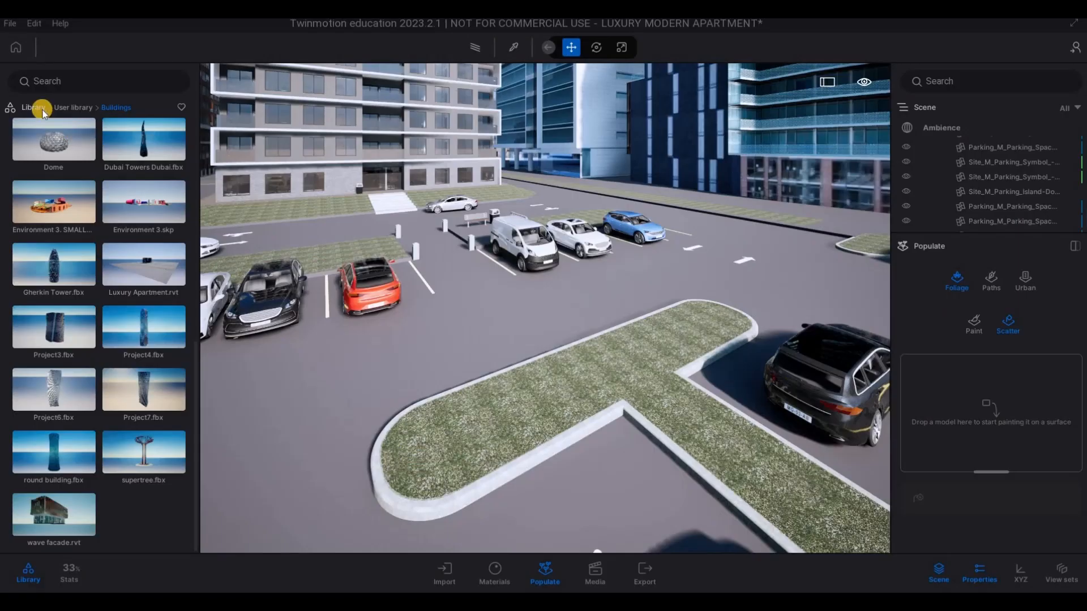
click(26, 108)
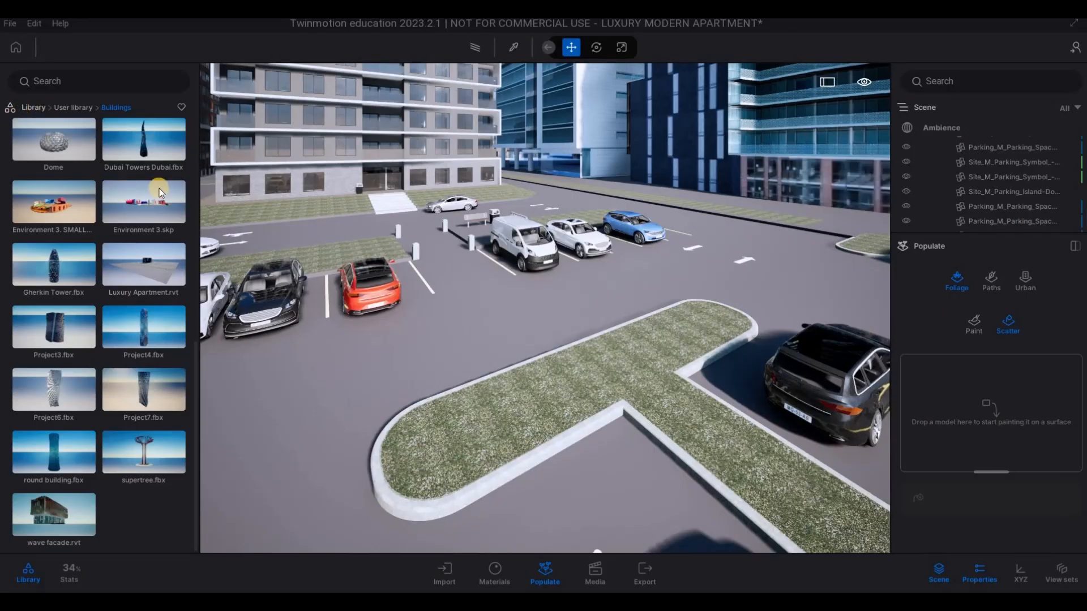
click(149, 159)
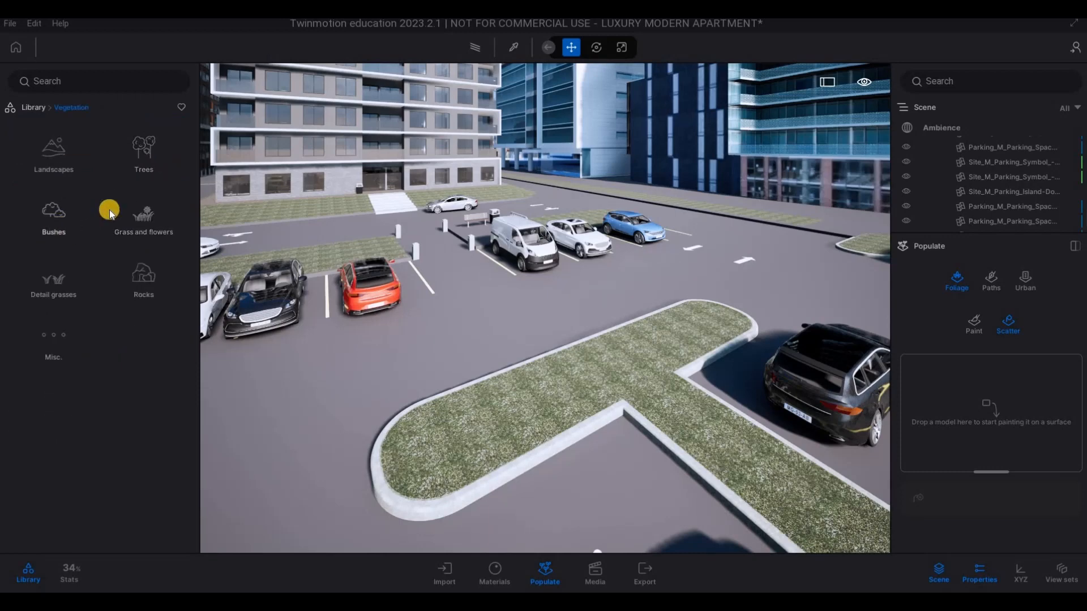
click(137, 232)
- Add Long grass 02 and Clovers 02 to the scatter set, set their size to 47% and expand the detail settings
mouse_move(35, 222)
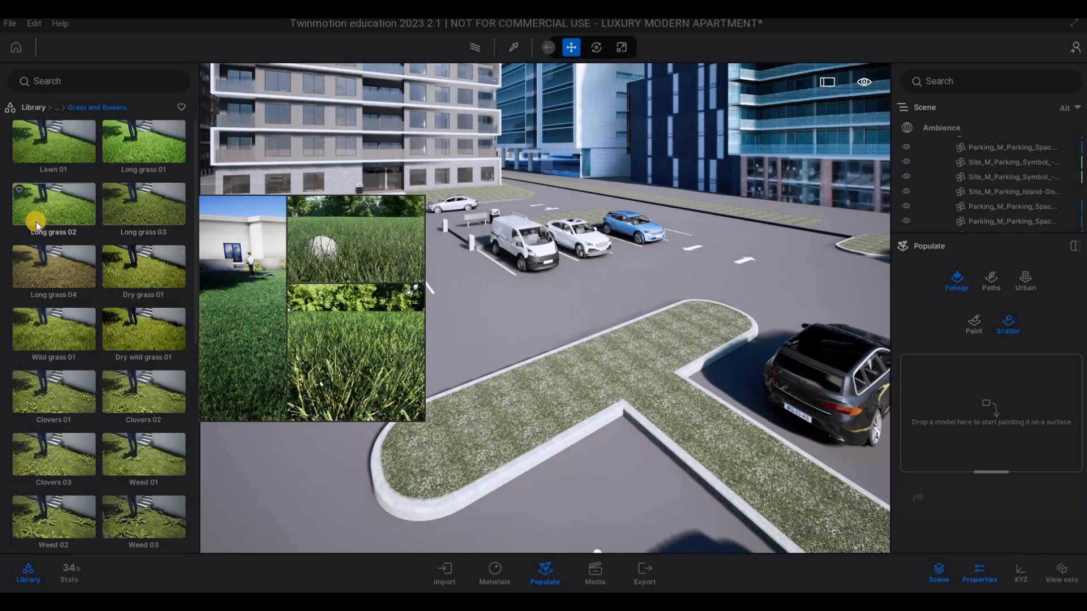
drag(822, 378, 985, 416)
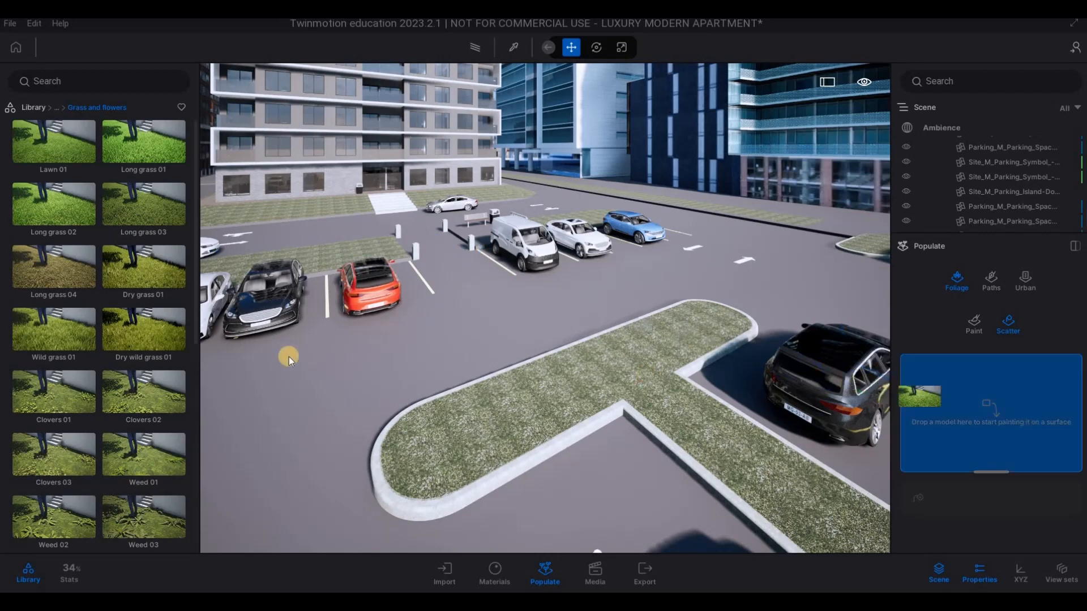
mouse_move(141, 293)
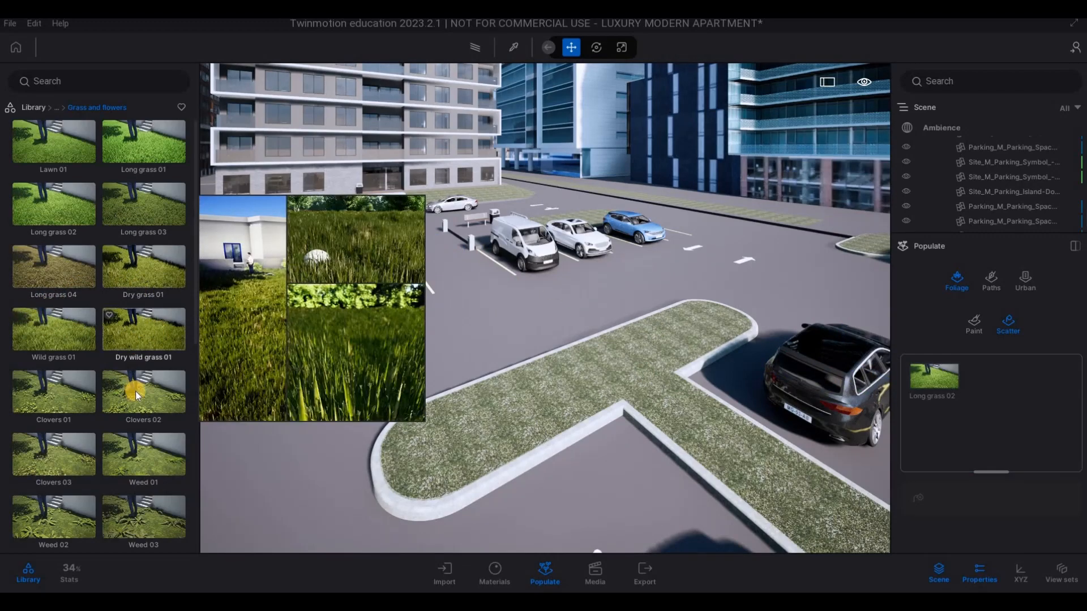
drag(407, 396, 957, 389)
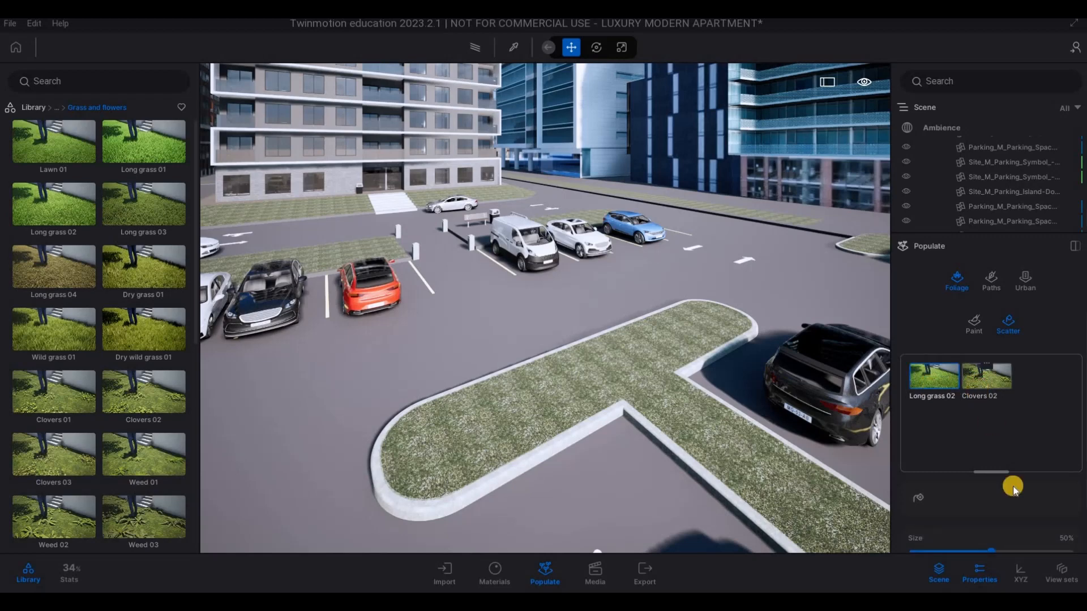
scroll(1001, 497, down, 1)
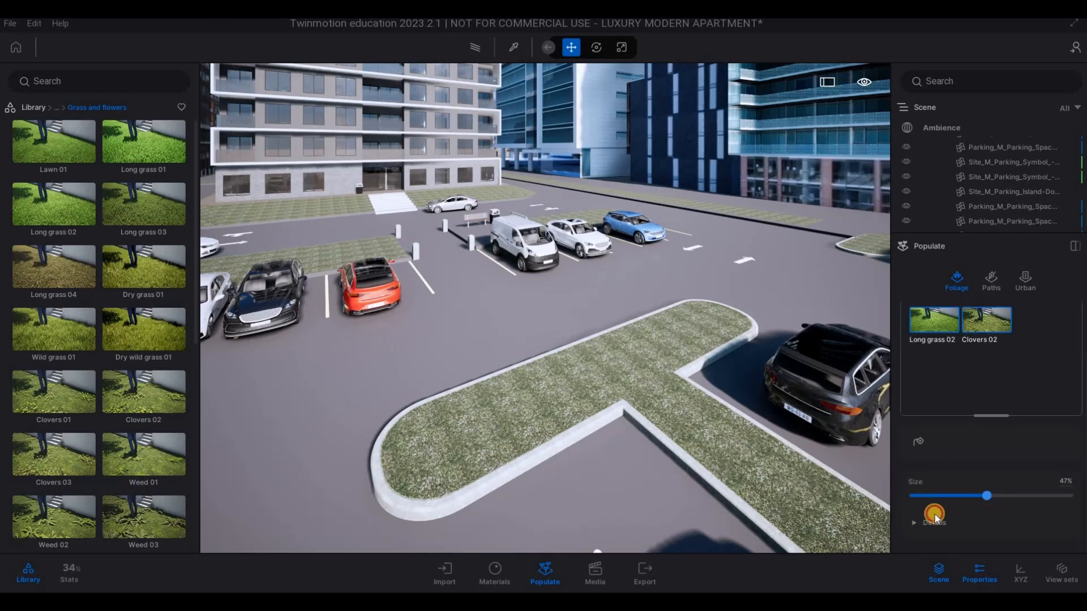
click(936, 517)
scroll(971, 493, down, 3)
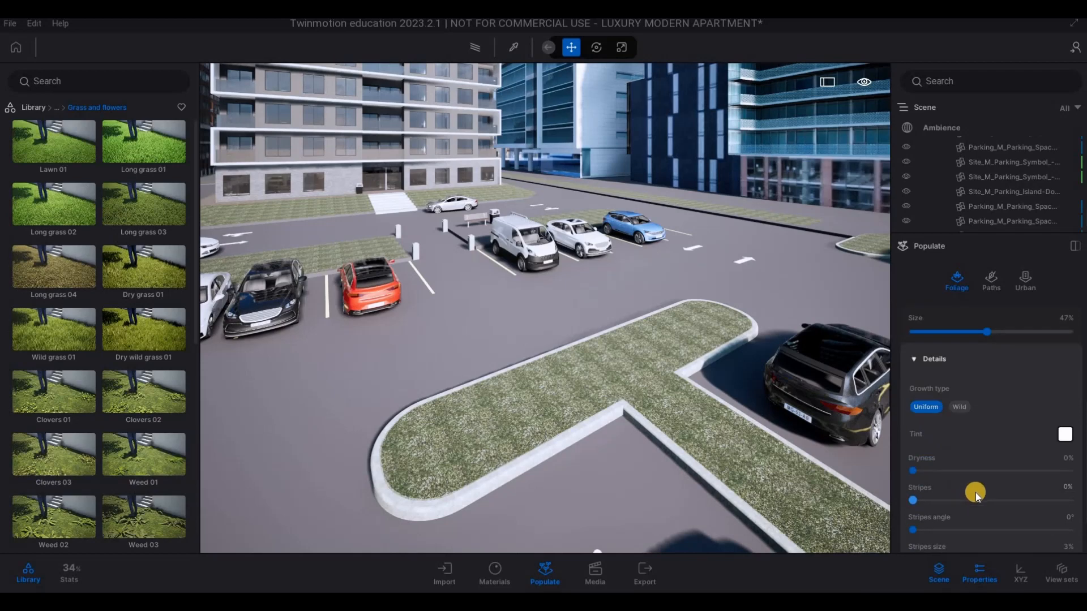
scroll(982, 491, down, 2)
- Try to scatter the Long grass 02 and Clovers 02 mix on the T-shaped parking island
click(612, 372)
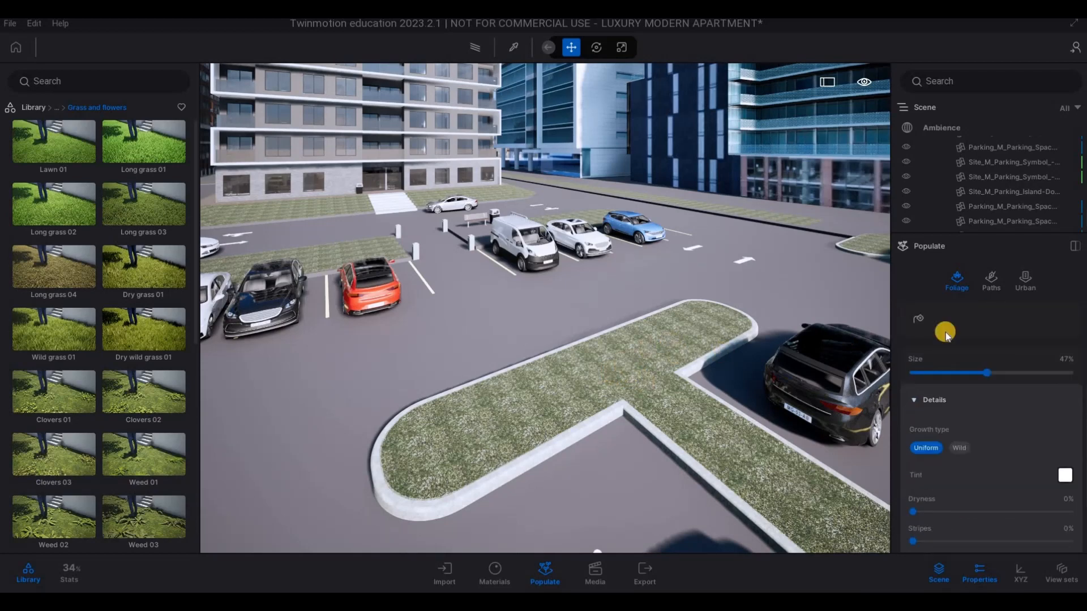
key(a)
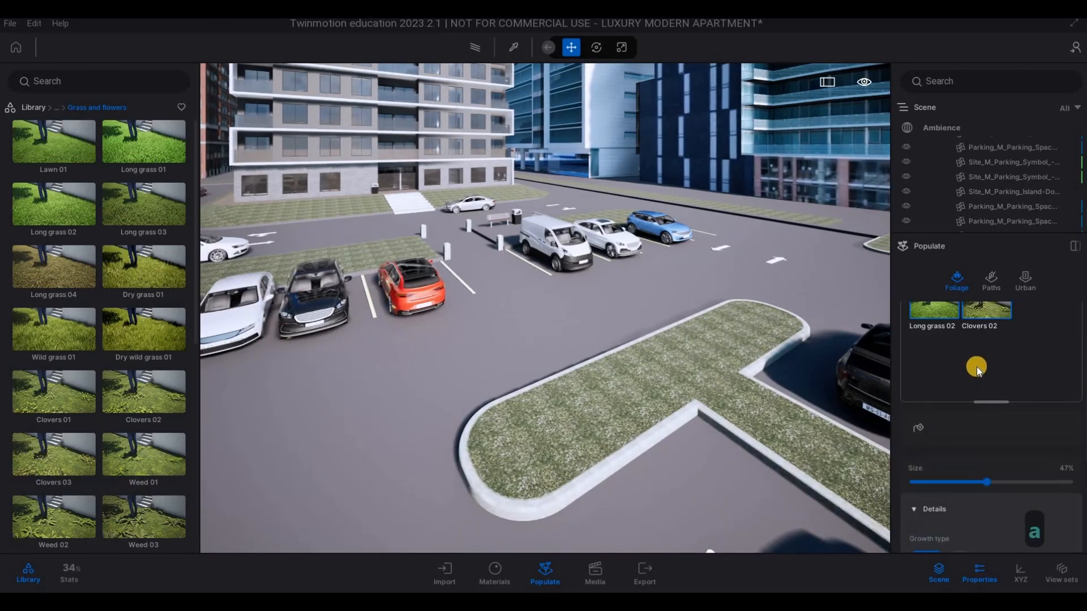
click(1011, 327)
- Try to scatter the grass and clover mix on the lawn in front of the apartment entrance
key(w)
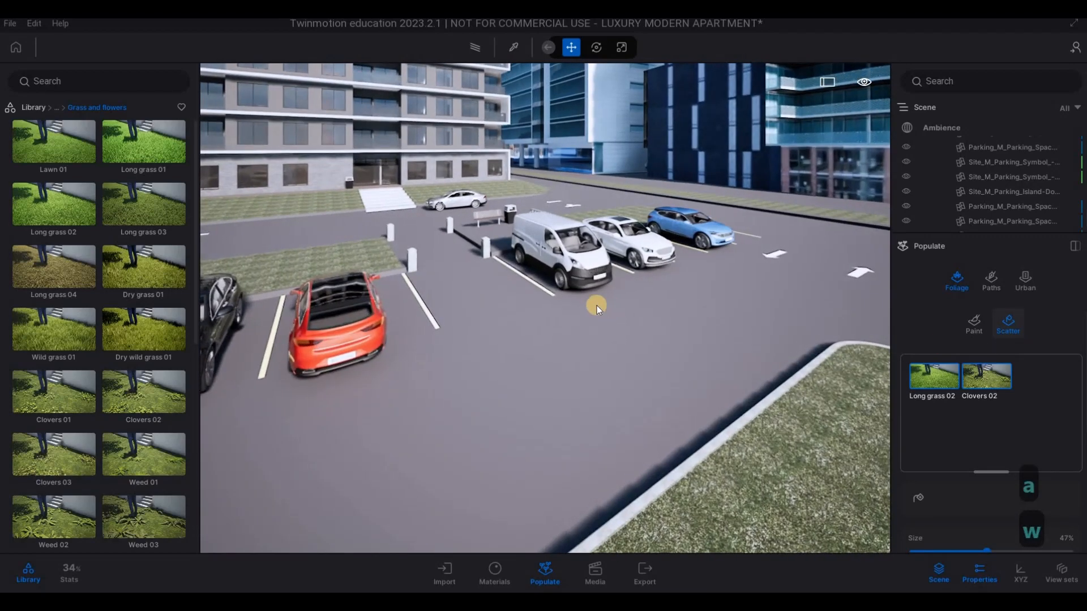
key(w)
key(a)
key(q)
key(a)
key(s)
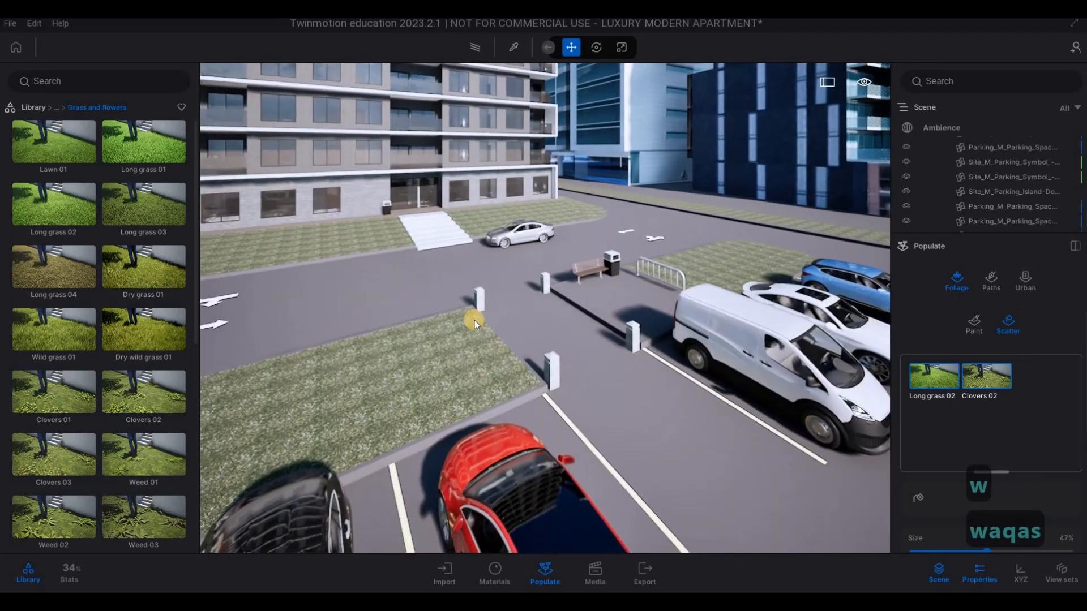
key(a)
key(w)
right_drag(703, 312, 670, 293)
key(w)
click(670, 293)
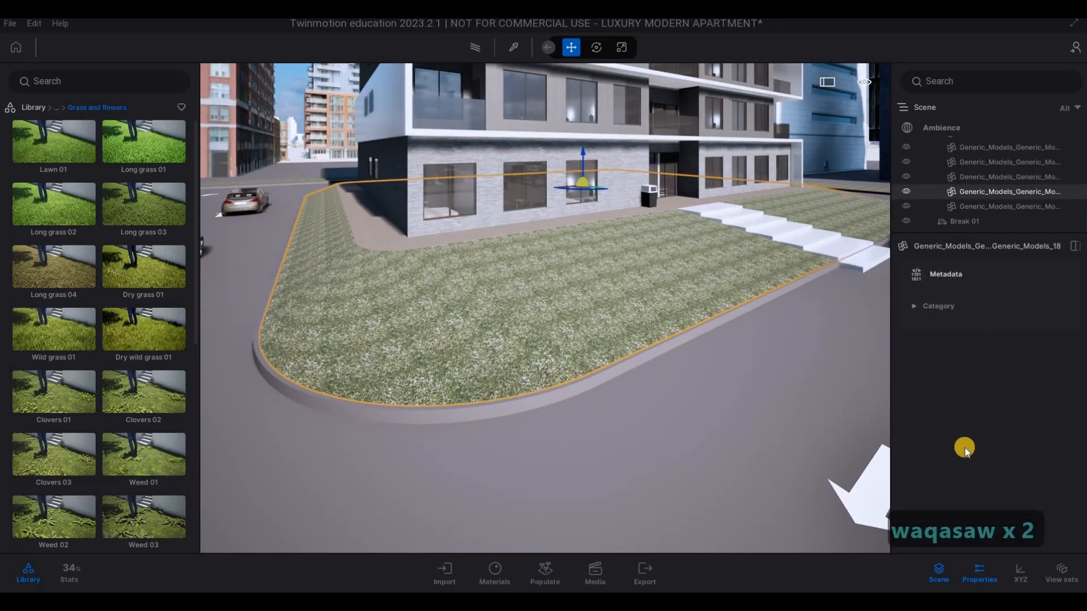
key(Escape)
key(Escape)
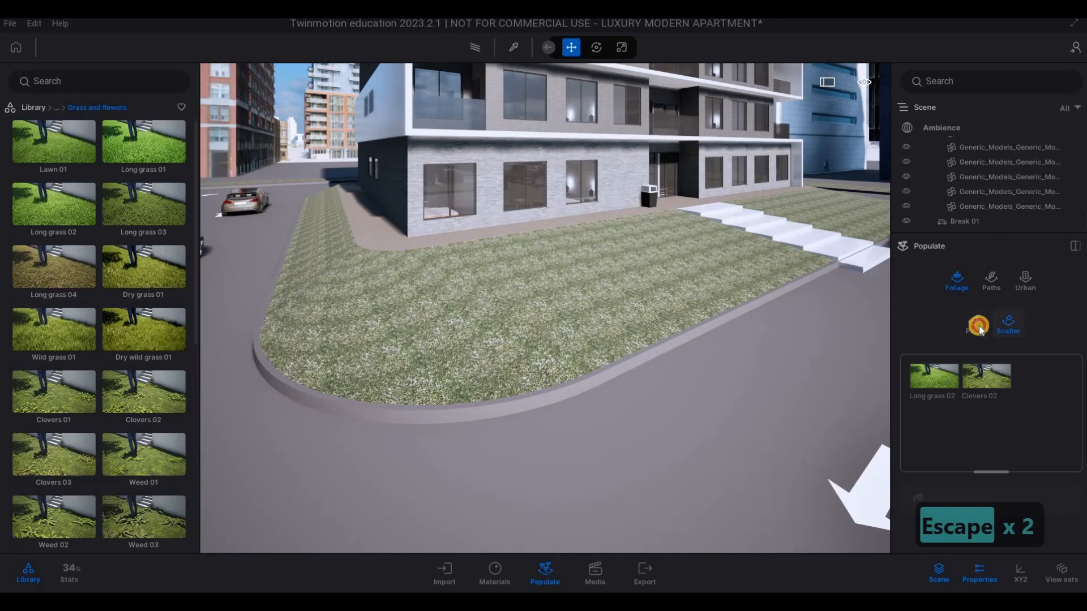
- Return to foliage scattering and try again to fill the apartment's front lawn with Clovers 02
click(1009, 329)
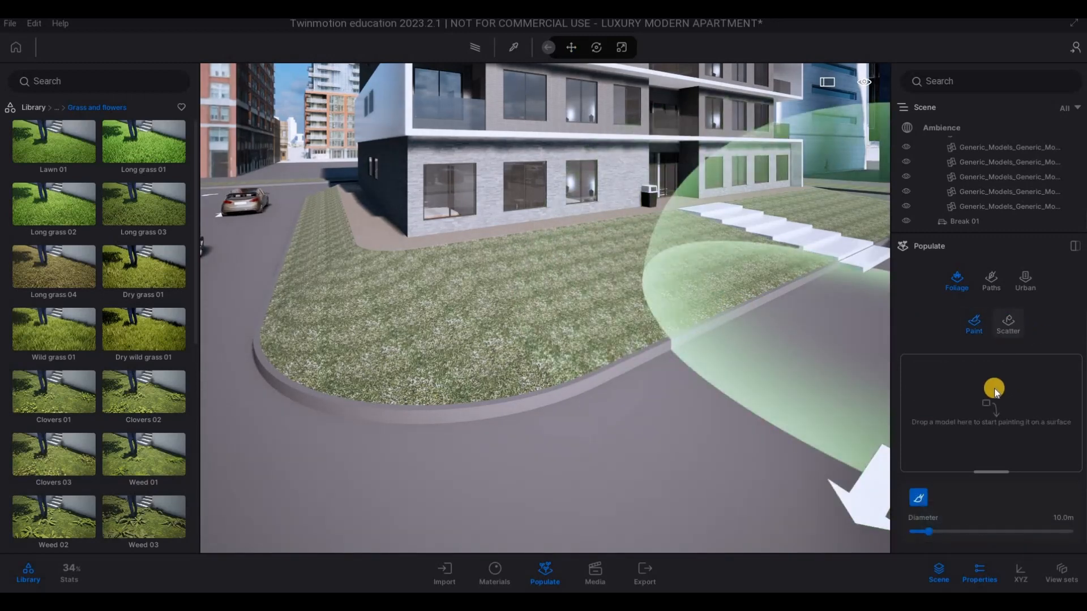
click(1007, 323)
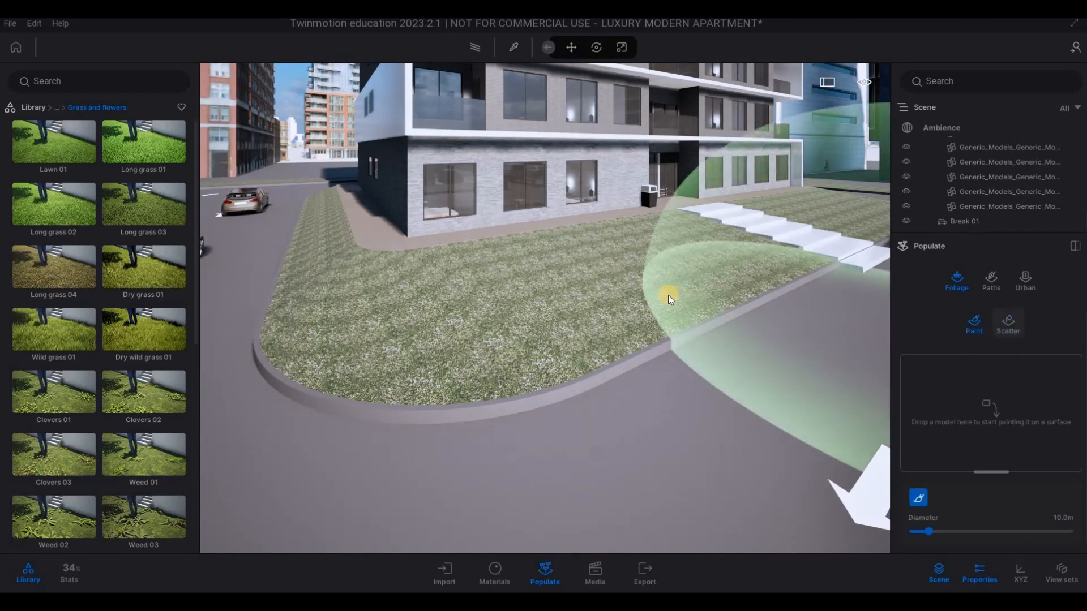
click(633, 316)
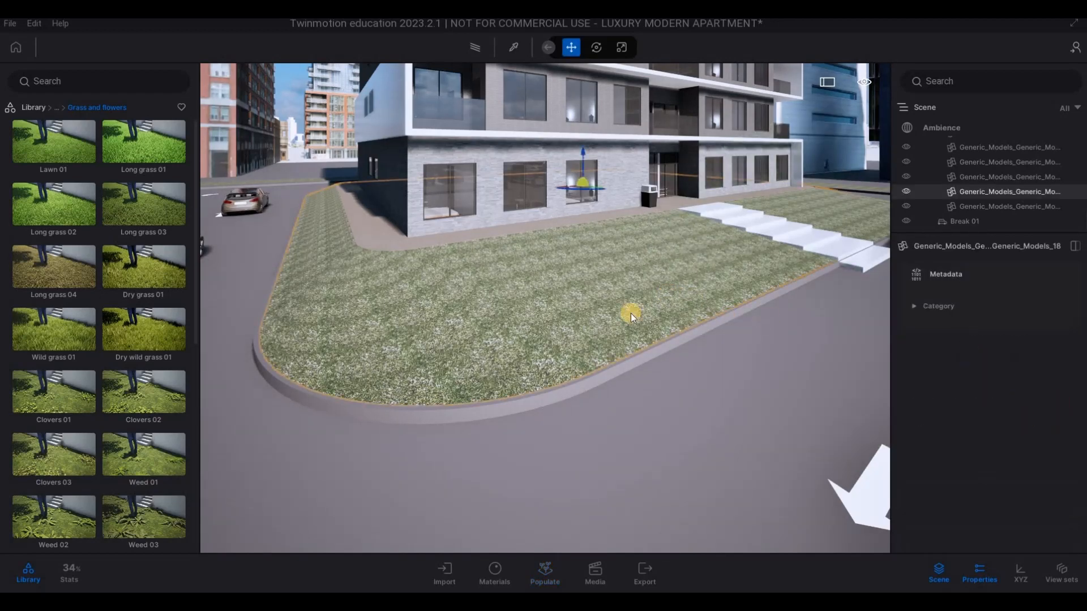
key(Escape)
key(Escape)
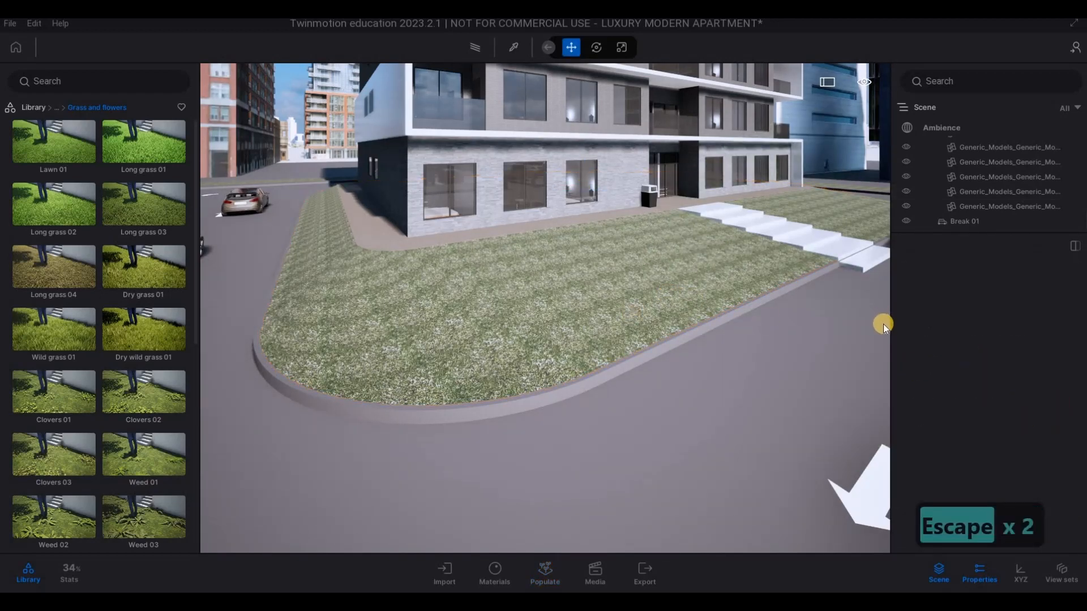
- Undo the last scatter changes and reopen the Foliage Scatter tool for the front lawn
key(ctrl+super+z)
key(ctrl+z)
key(F1)
click(545, 571)
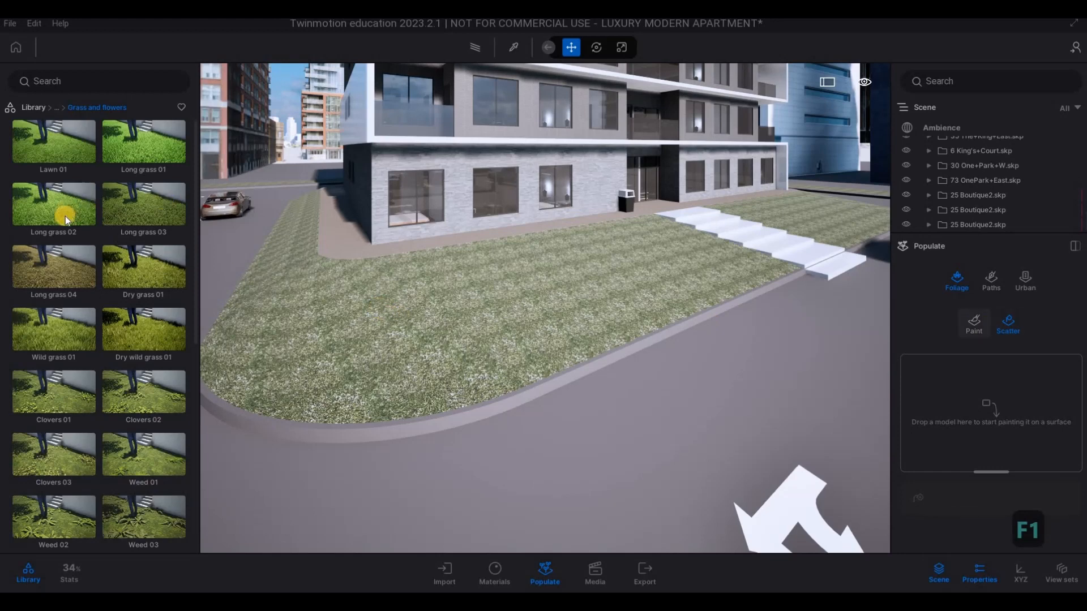
- Load Long grass 02 and Clovers 02 for foliage scattering and try the mix on the apartment's front lawn
mouse_move(53, 204)
drag(54, 205, 19, 194)
click(548, 579)
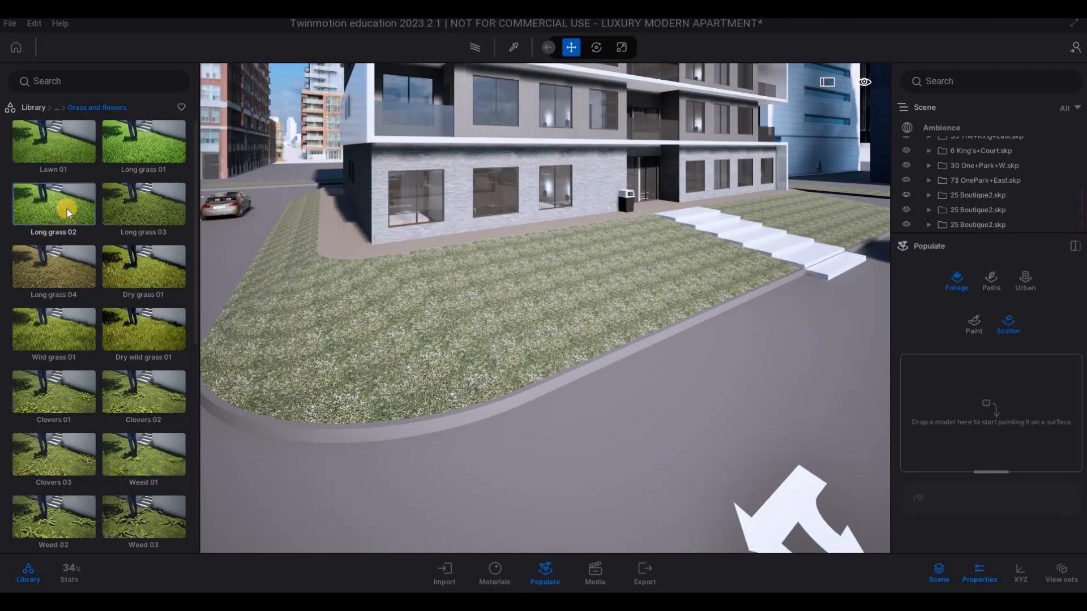
drag(66, 212, 974, 403)
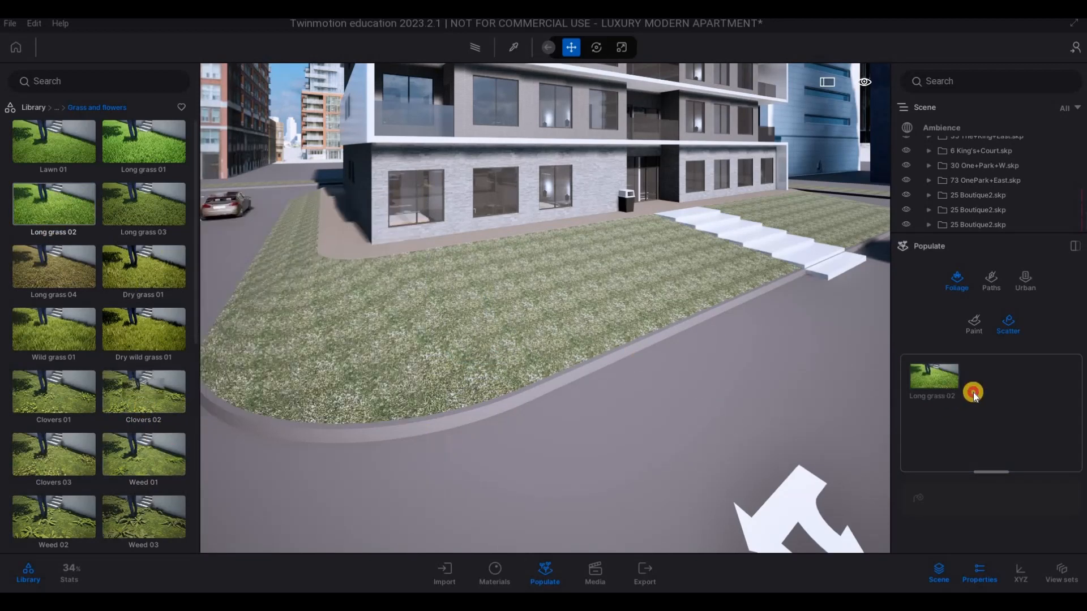
drag(143, 390, 943, 393)
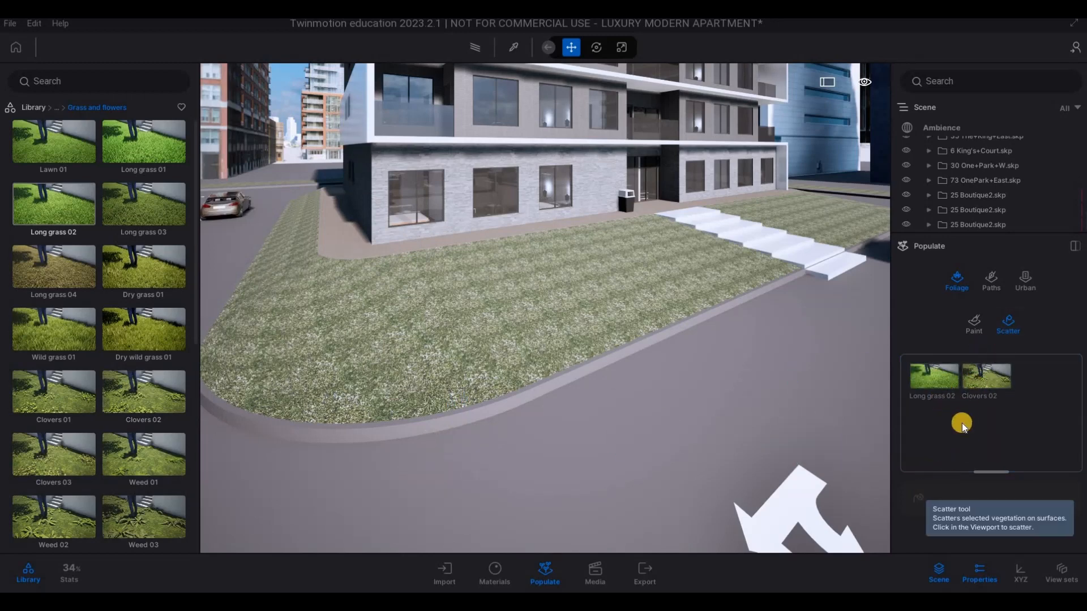
click(984, 330)
click(920, 443)
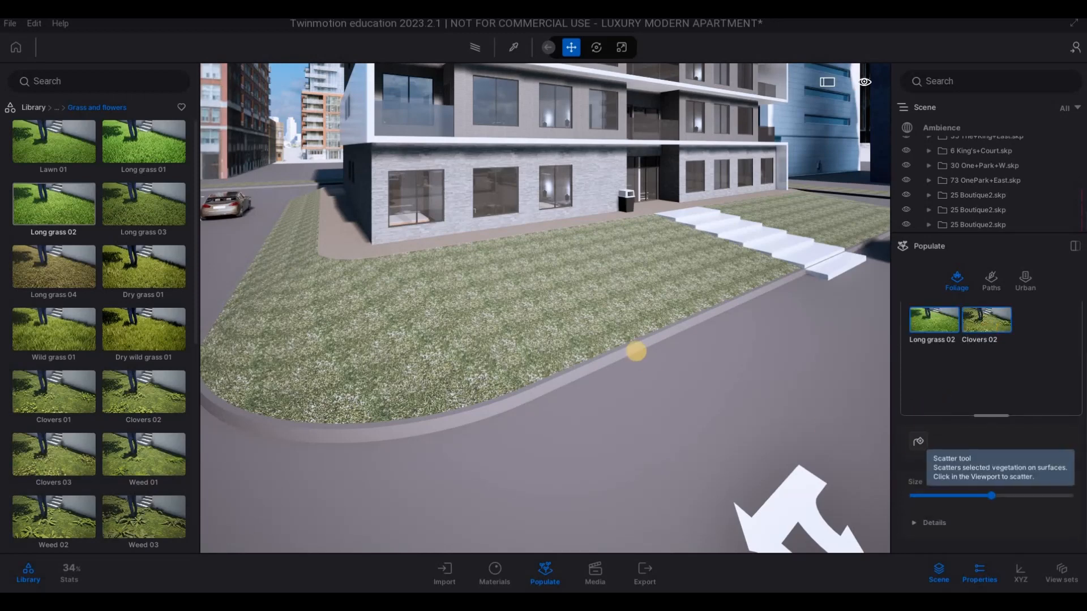
click(588, 306)
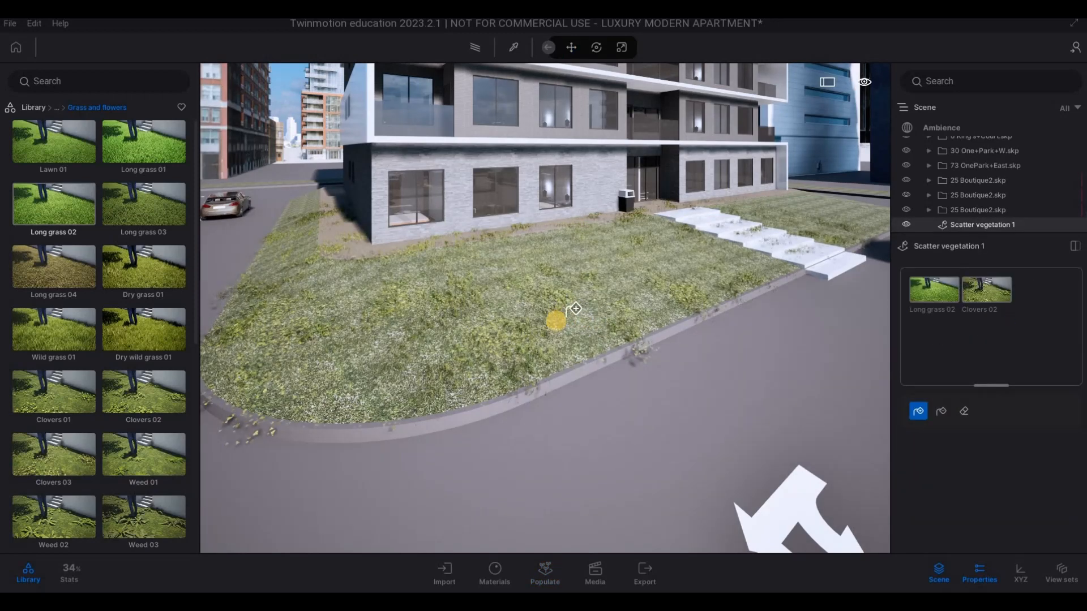
- Examine the scattered grass and clover mix up close on the apartment's front lawn
key(w)
key(e)
key(w)
key(q)
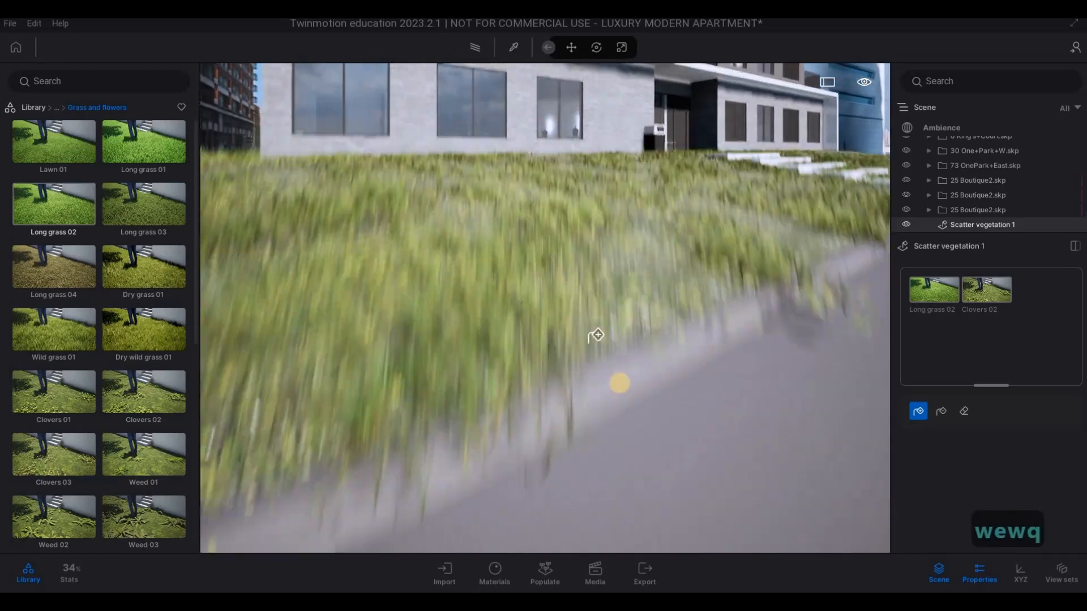
key(w)
key(q)
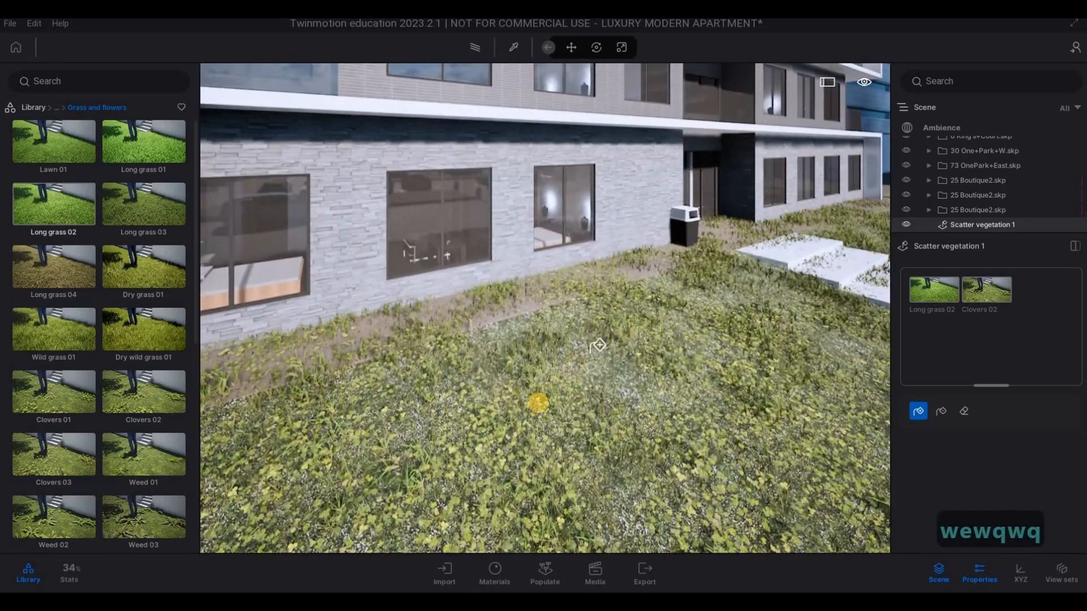
key(w)
key(e)
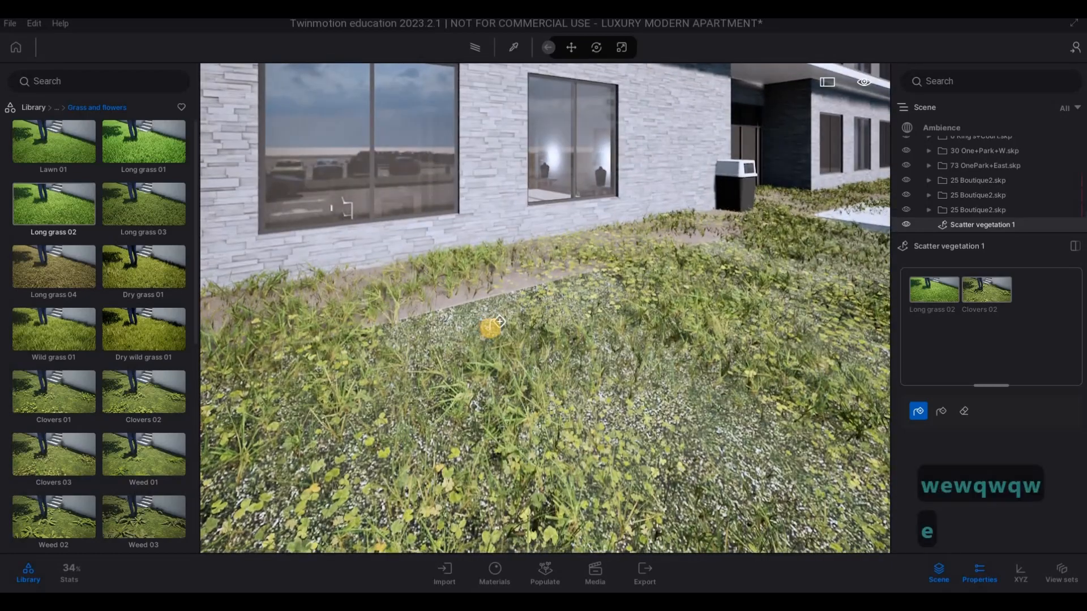
- Try to scatter the grass and clover mix on the lawn beside the bollards and the one behind the bench and railing
key(s)
key(d)
key(d)
key(q)
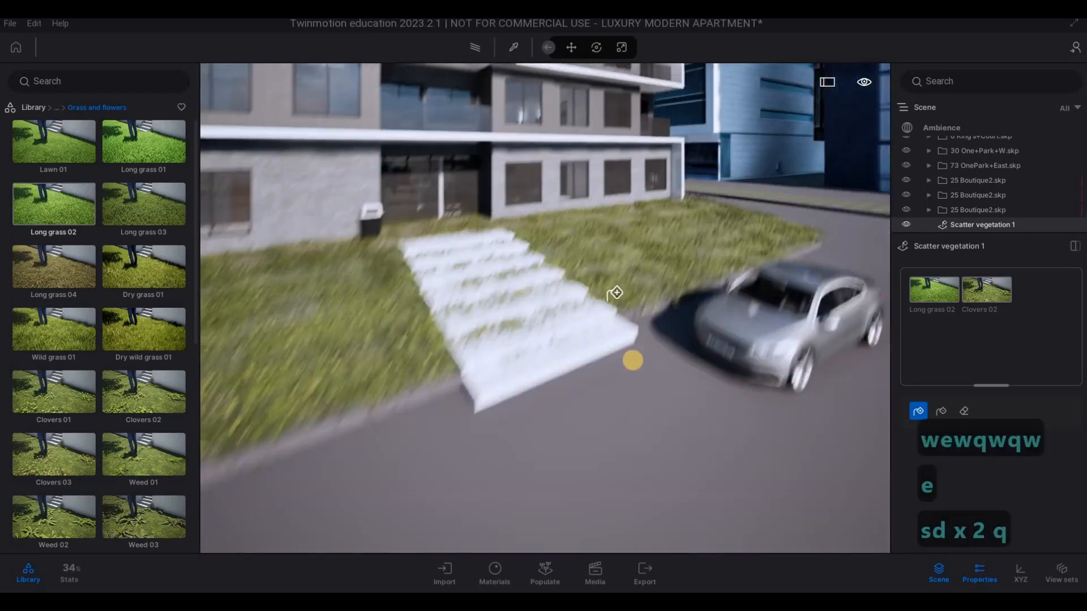
key(d)
key(d)
key(s)
key(e)
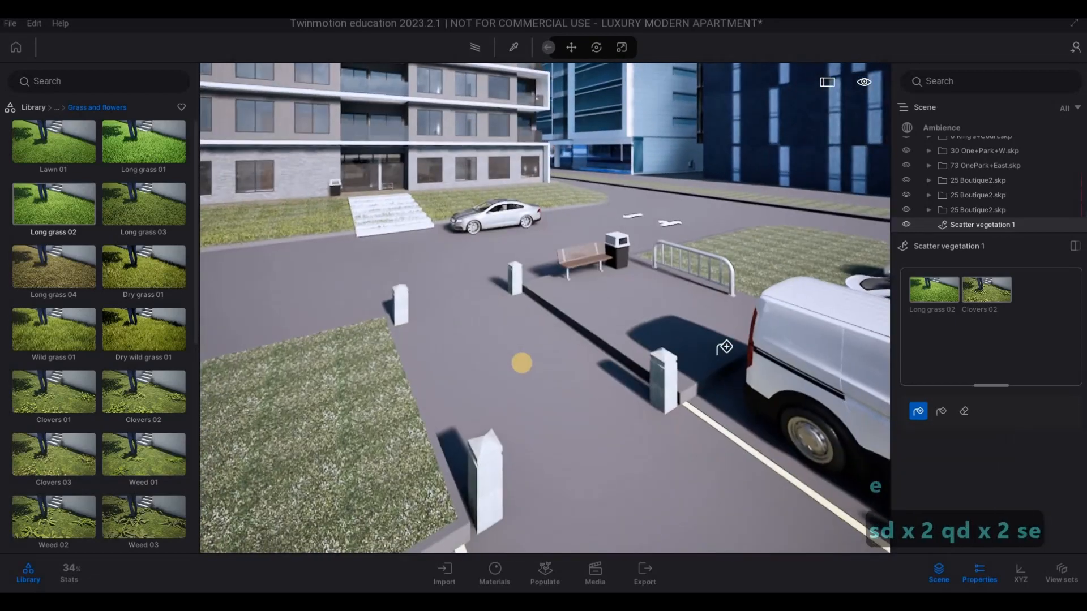
key(a)
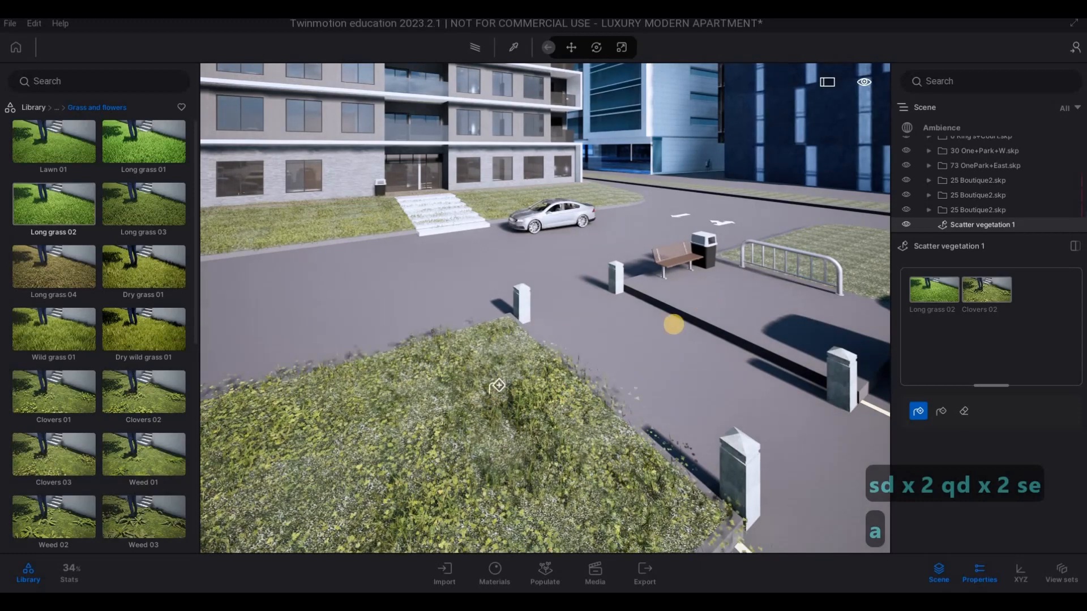
key(d)
key(w)
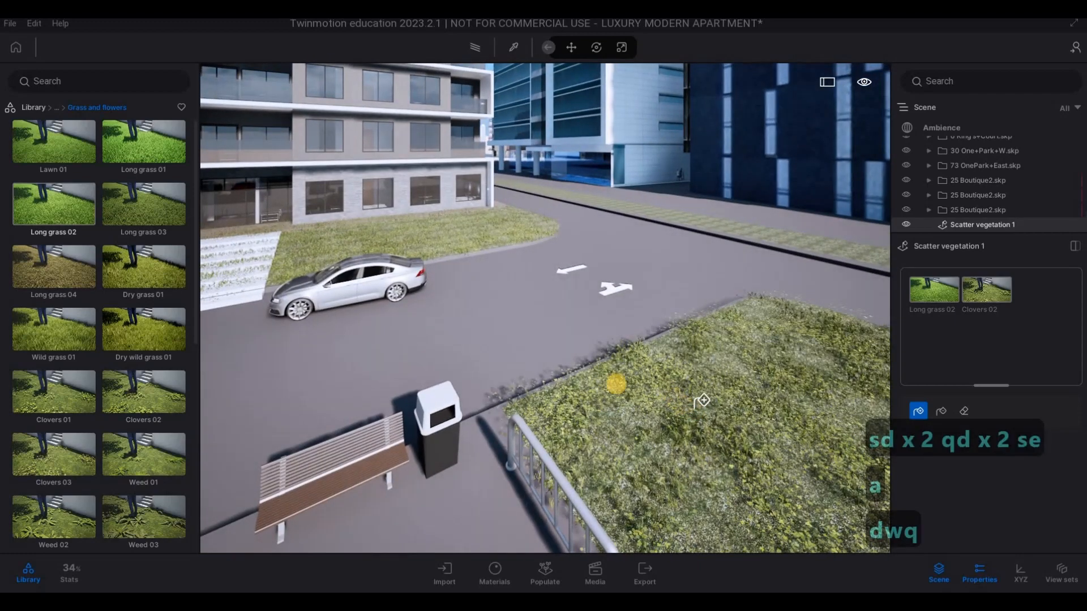
- Try to scatter the grass and clover mix along the narrow planting strip beside the road
key(d)
key(d)
key(w)
key(q)
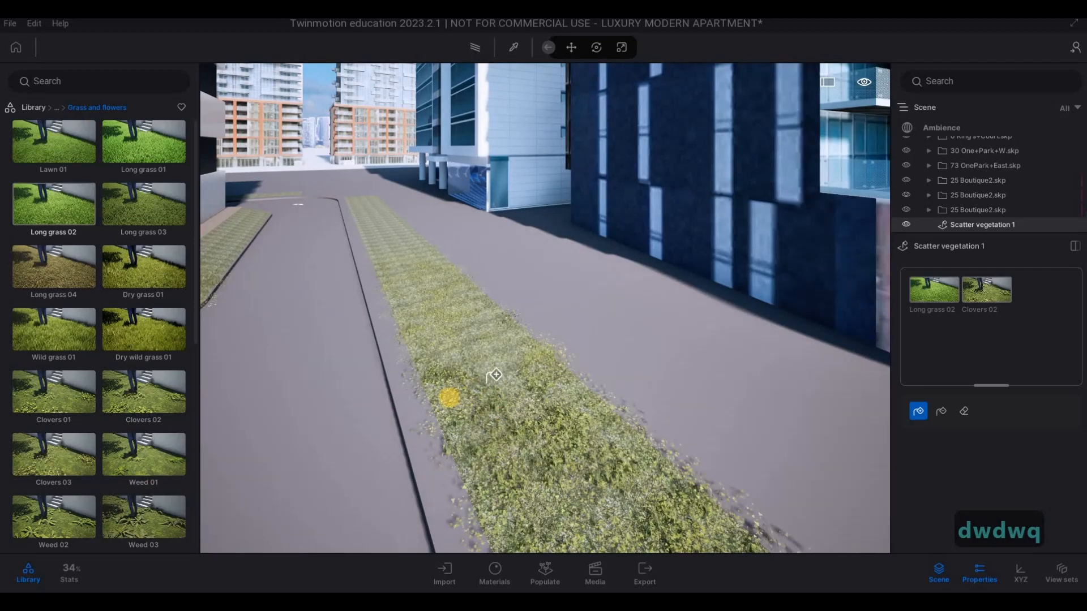
key(w)
key(q)
key(a)
key(a)
key(a)
key(a)
key(d)
key(w)
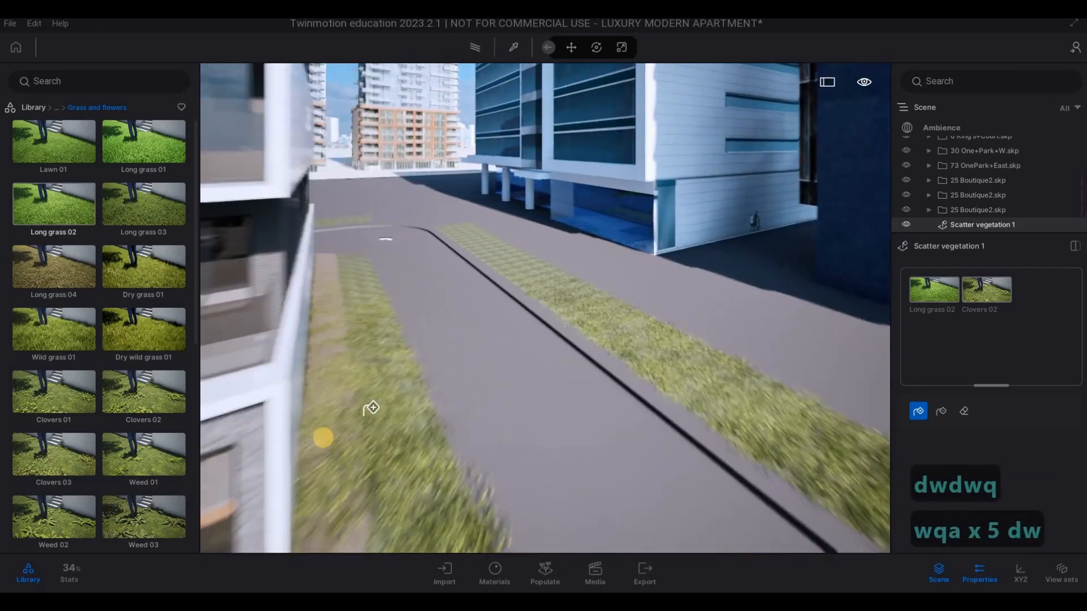
- Try to scatter the Long grass 02 and Clovers 02 mix over the T-shaped parking island
key(d)
key(w)
key(s)
key(s)
key(s)
key(s)
key(a)
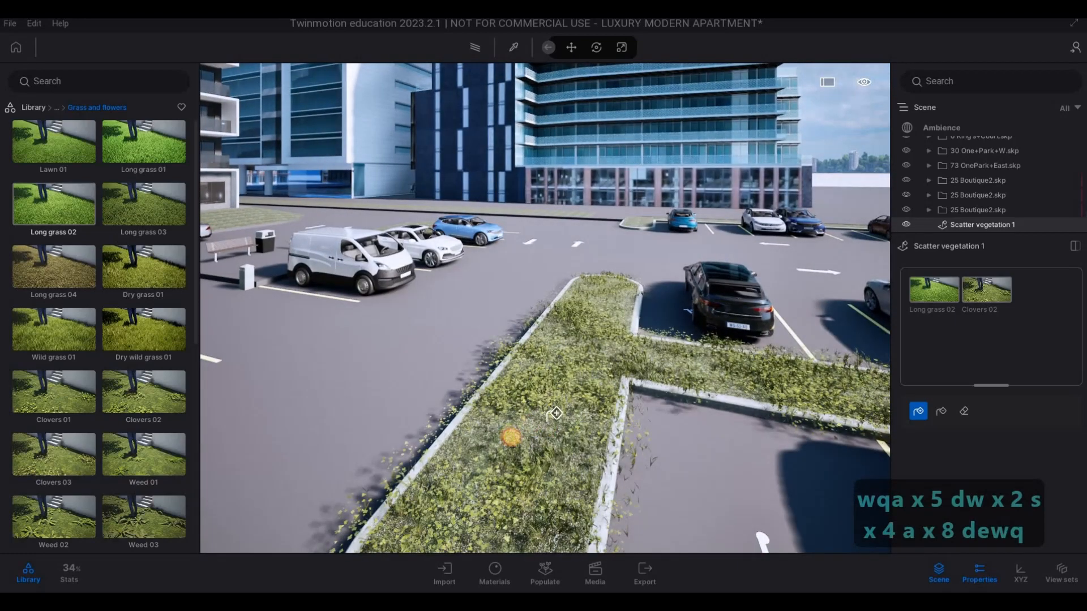
key(d)
key(w)
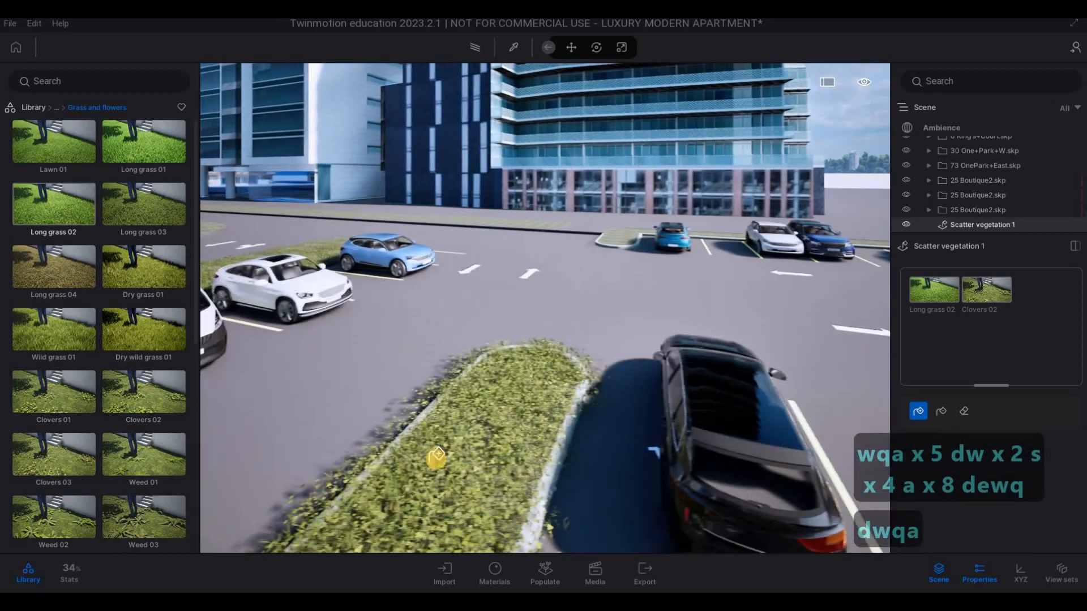
- Undo the grass and clover scatter on the T-shaped parking island
key(s)
mouse_move(400, 451)
right_down()
mouse_move(410, 451)
mouse_move(399, 462)
right_up()
key(ctrl+z)
key(ctrl+z)
key(ctrl+z)
key(ctrl+z)
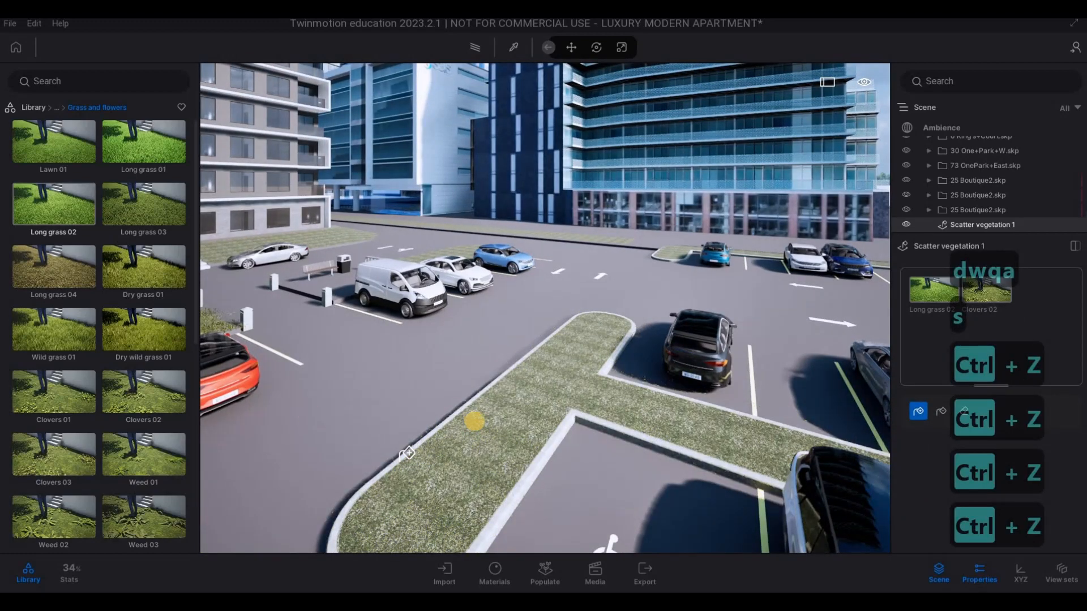
- Undo the remaining grass and clover scatter on the lawns around the apartment
key(a)
right_drag(494, 423, 572, 437)
key(w)
key(a)
key(w)
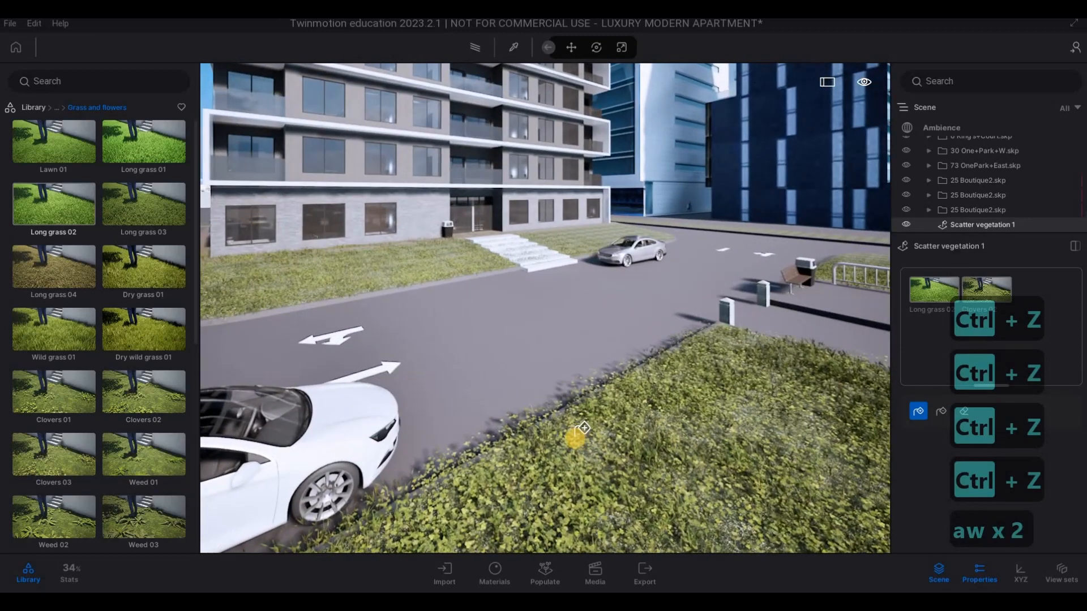
key(ctrl+z)
key(ctrl+z)
key(ctrl+z)
key(ctrl+z)
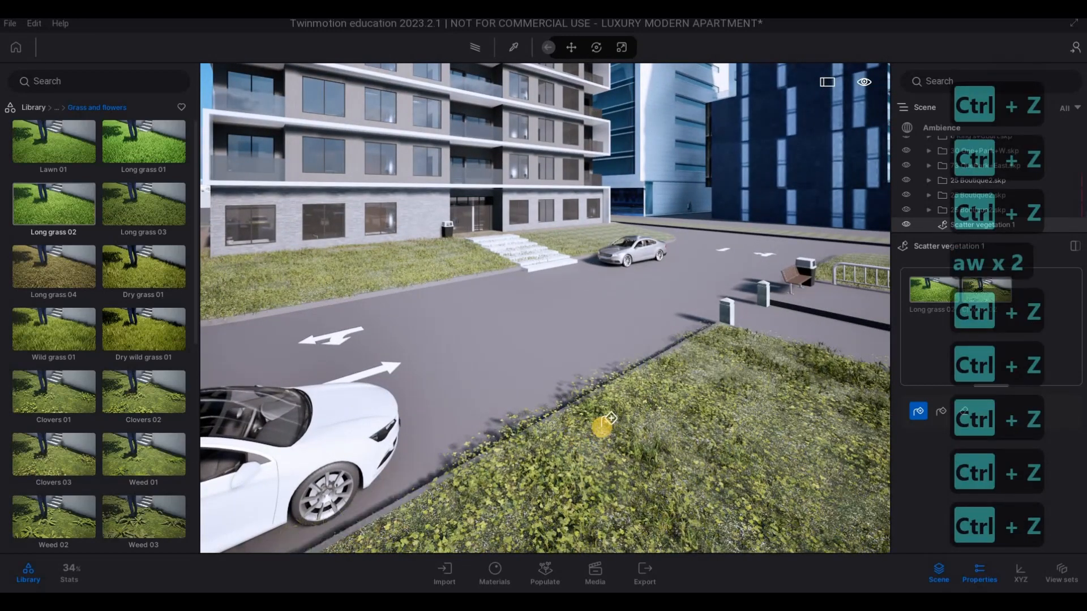
key(ctrl+z)
key(ctrl+z)
- Load Lawn 01 for foliage scattering and scatter it over the lawn in front of the apartment entrance
key(w)
key(q)
key(a)
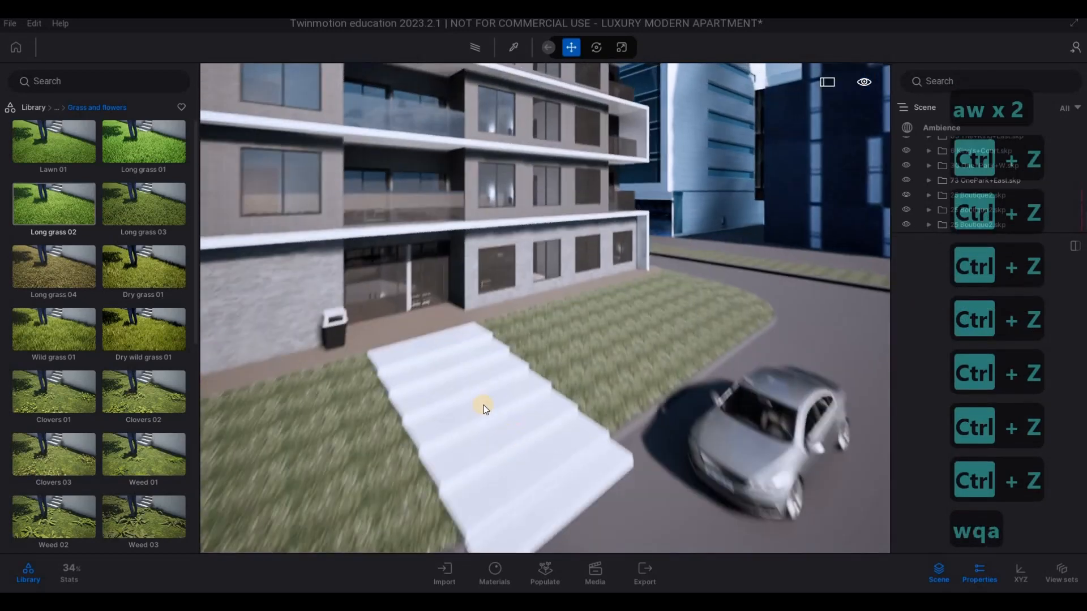
key(s)
key(e)
click(52, 212)
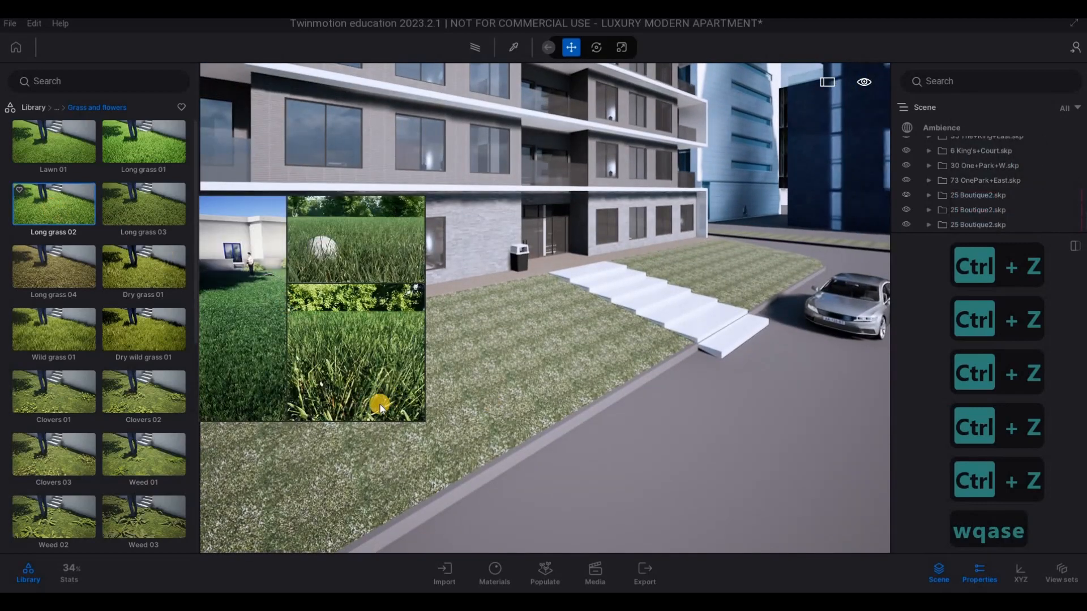
click(545, 573)
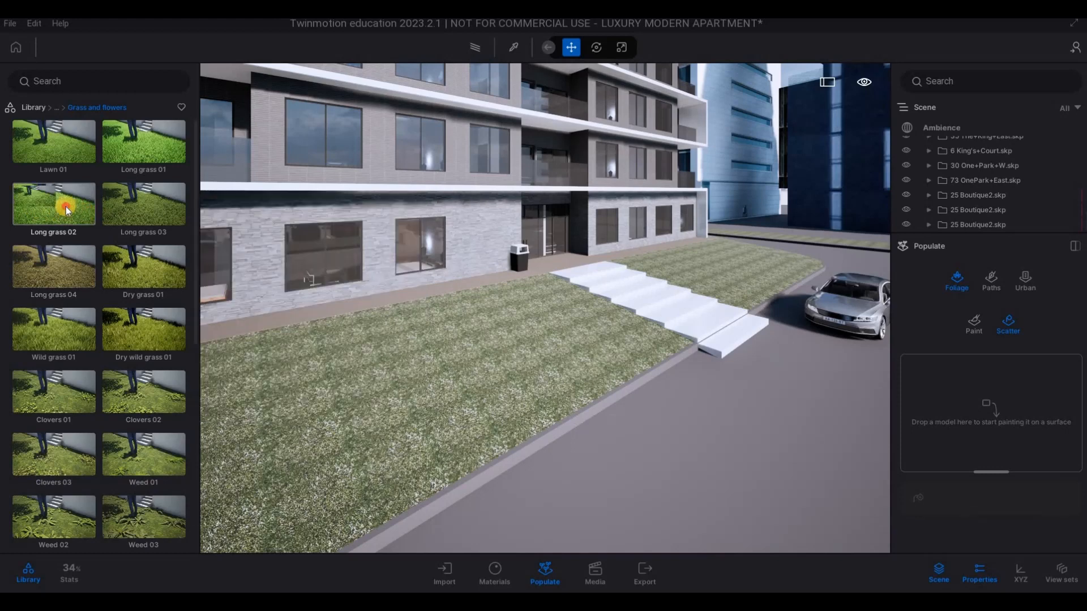
drag(53, 144, 948, 437)
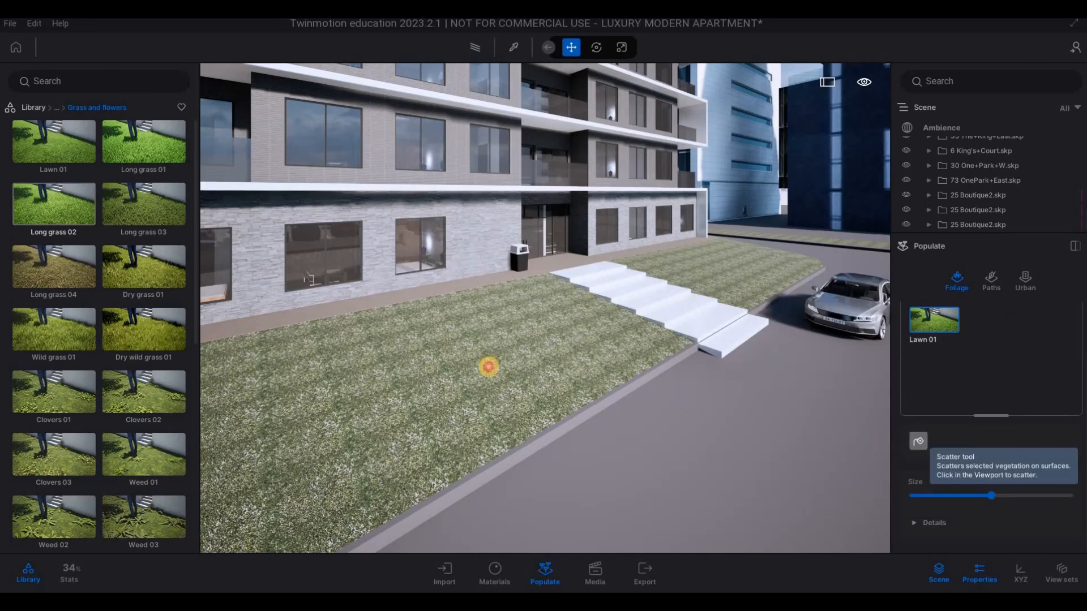
key(a)
key(w)
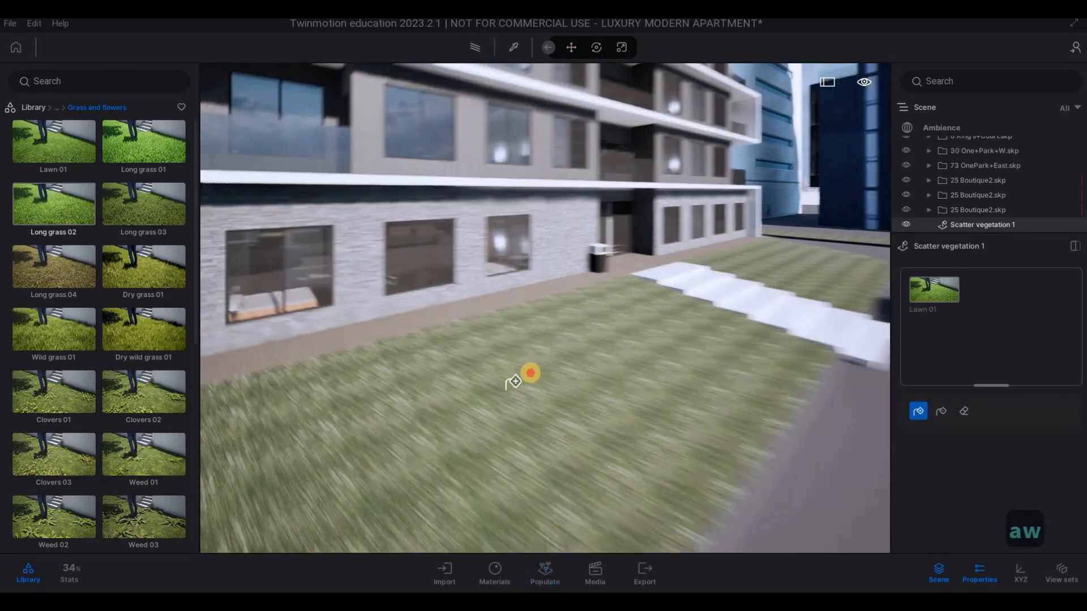
- Examine the scattered Lawn 01 grass up close on the front lawn and around the building's corner
key(e)
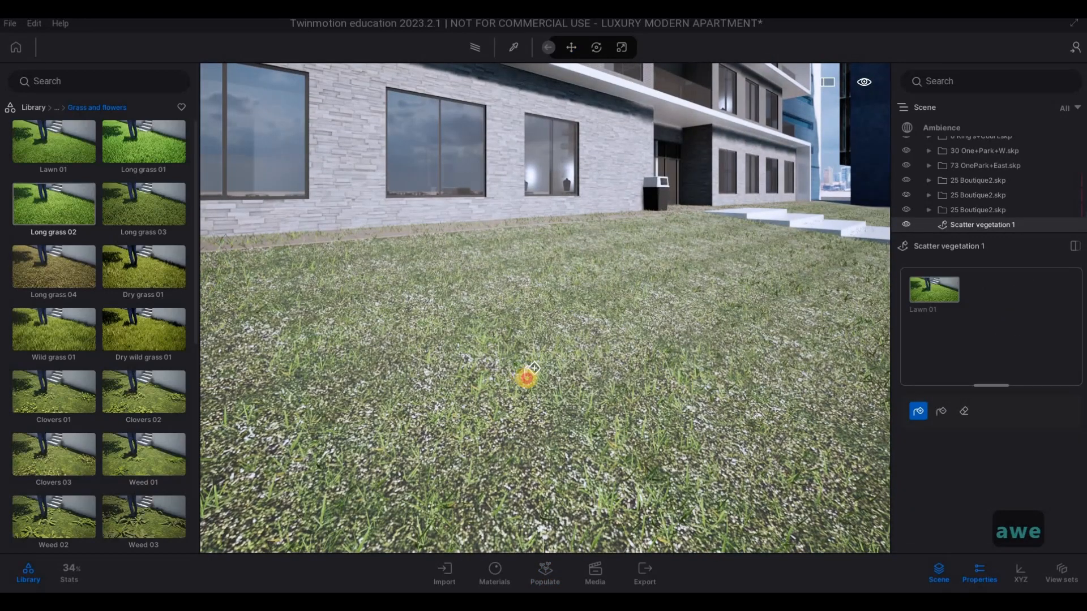
key(d)
key(e)
key(q)
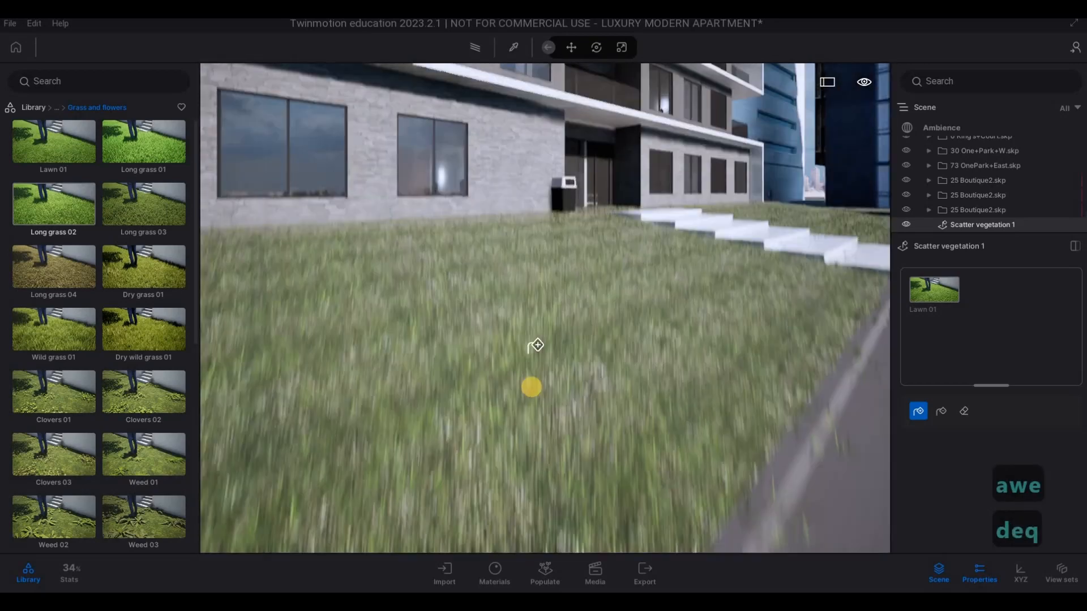
key(e)
key(q)
key(w)
key(w)
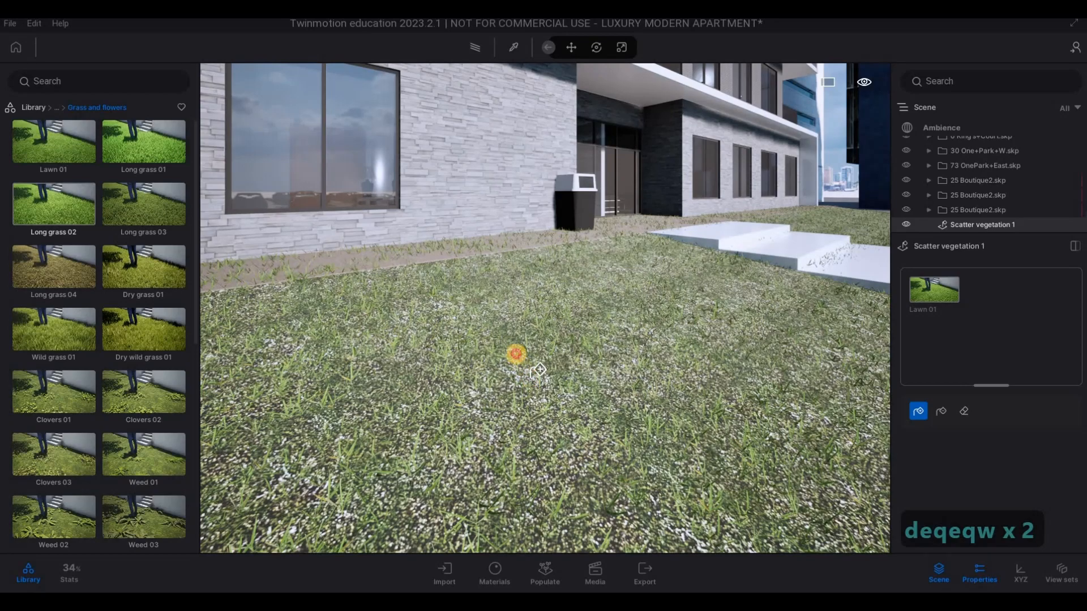
key(e)
key(s)
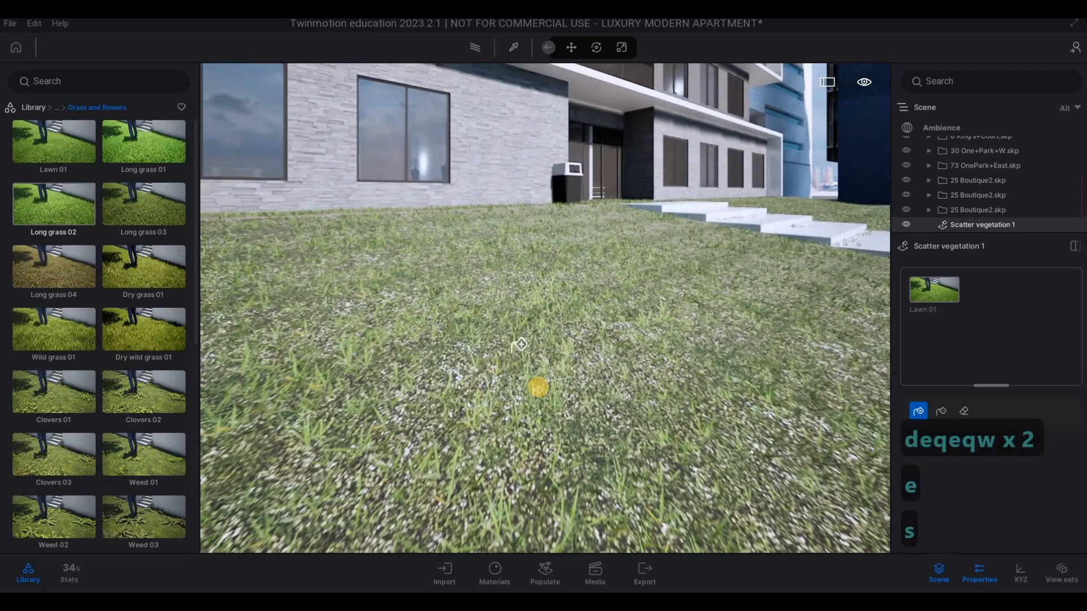
key(q)
key(a)
key(s)
- Scatter Lawn 01 over the lawn beside the bollards, across the road from the entrance
key(s)
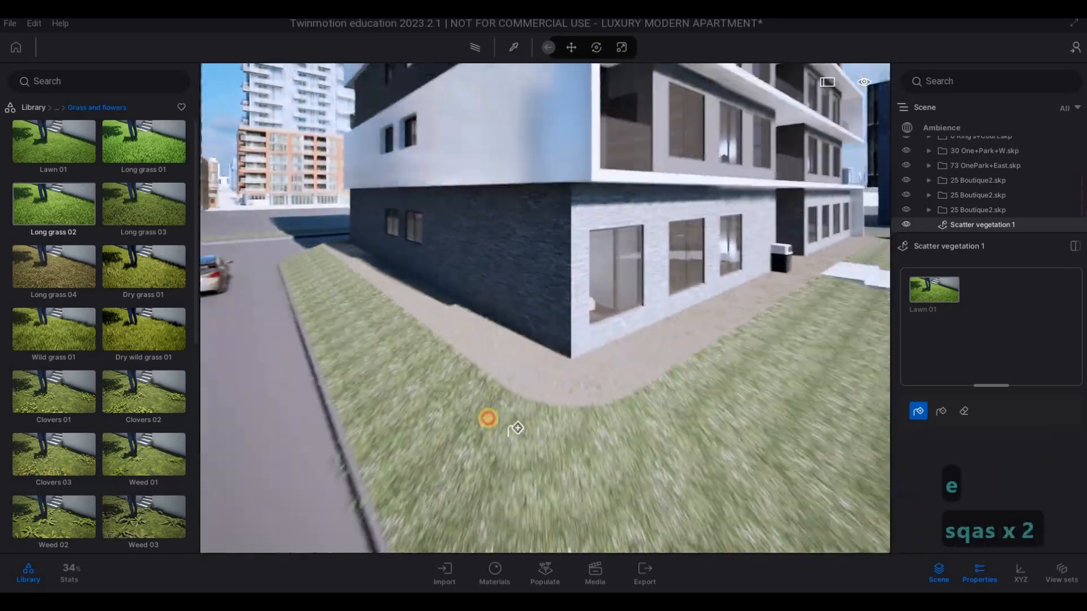
key(d)
key(s)
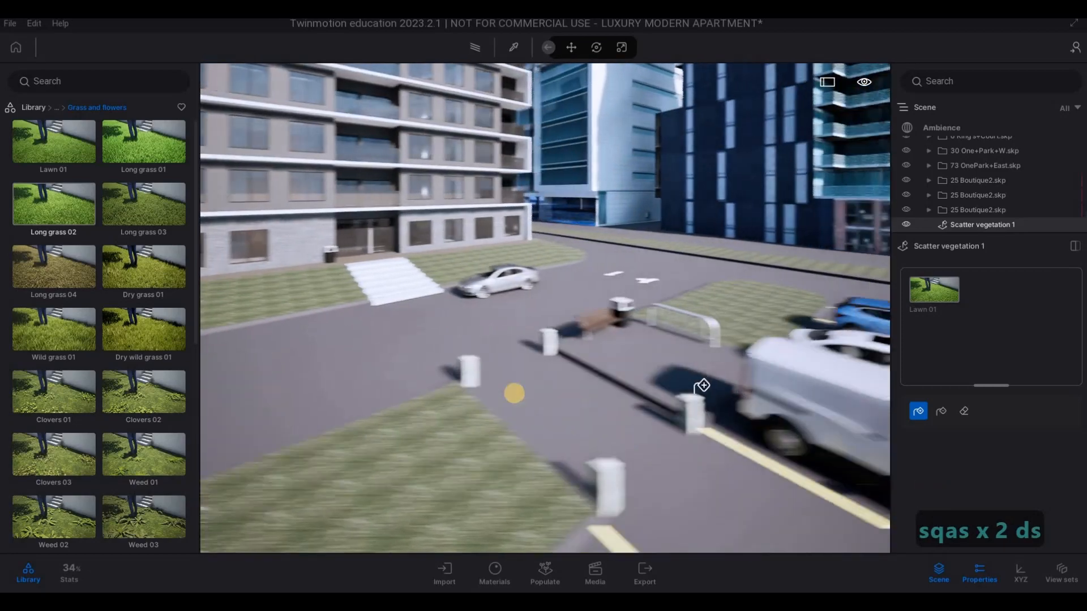
key(a)
key(e)
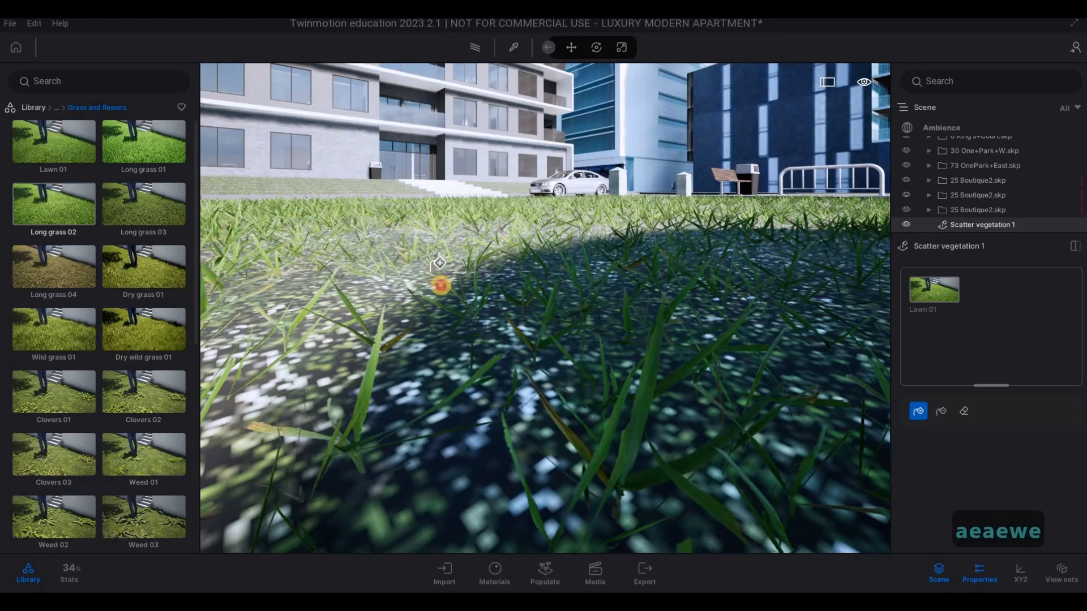
- Examine the Lawn 01 coverage on the lawn beside the bollards and on the apartment's front lawn
key(q)
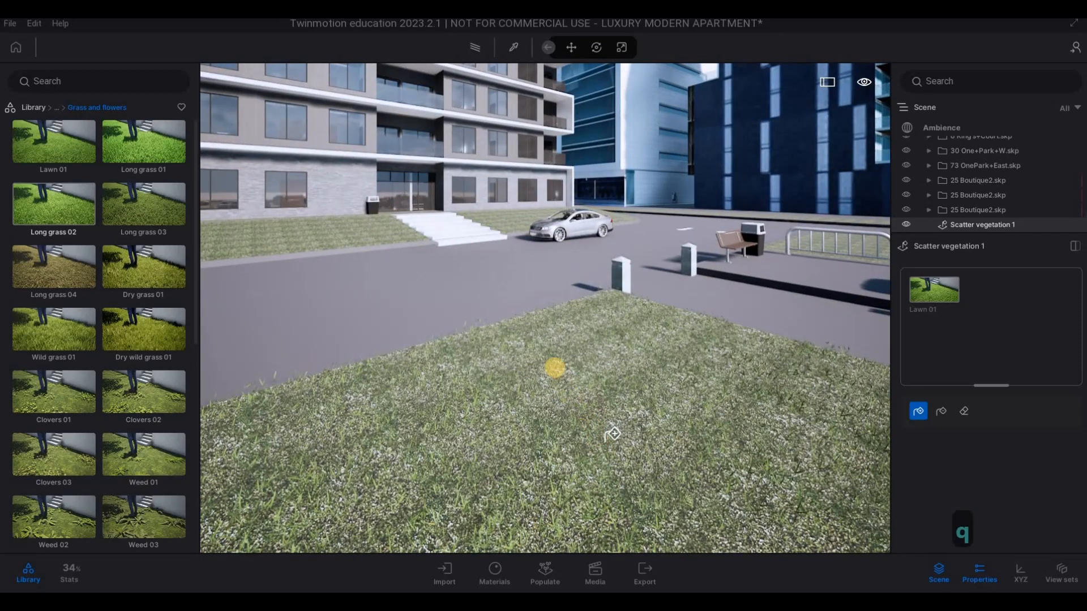
key(q)
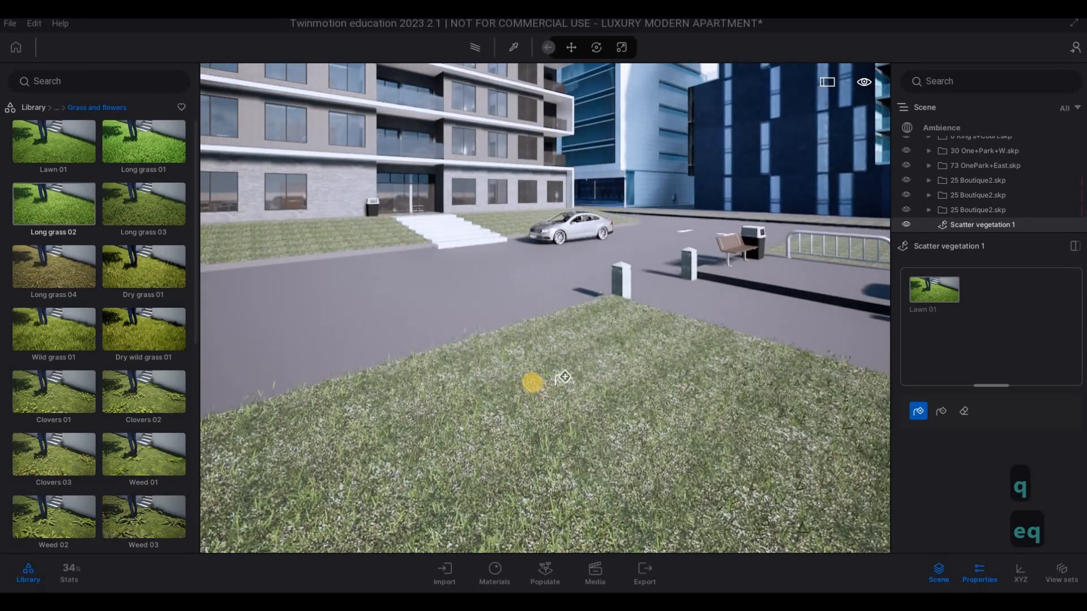
key(e)
key(e)
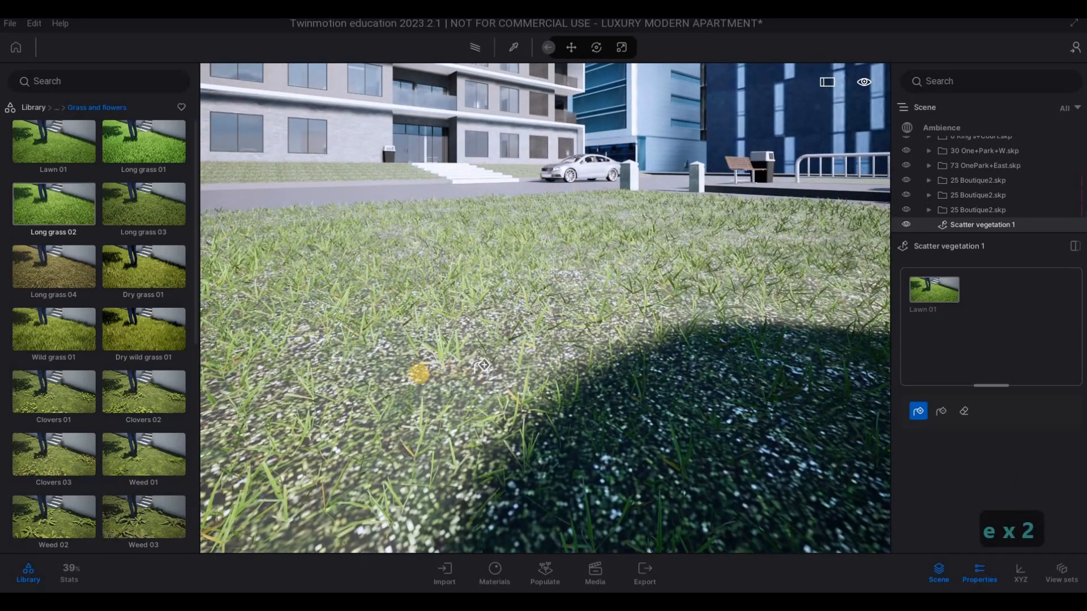
key(w)
key(q)
key(a)
key(w)
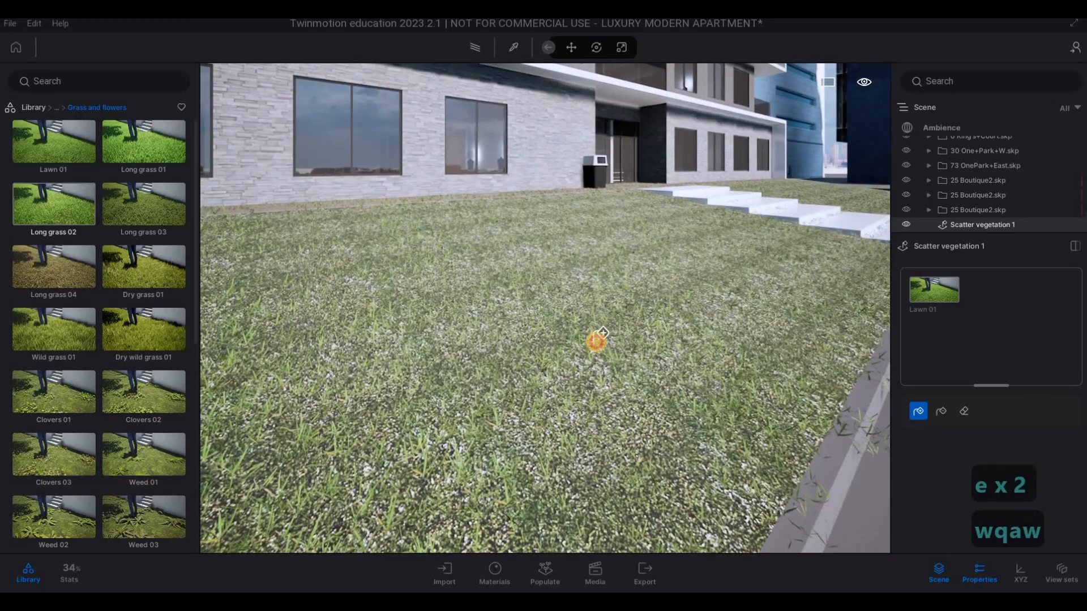
- Scatter Lawn 01 over the rounded lawn at the car park entrance, opposite the apartment's corner lawn
key(d)
key(d)
key(d)
key(q)
key(d)
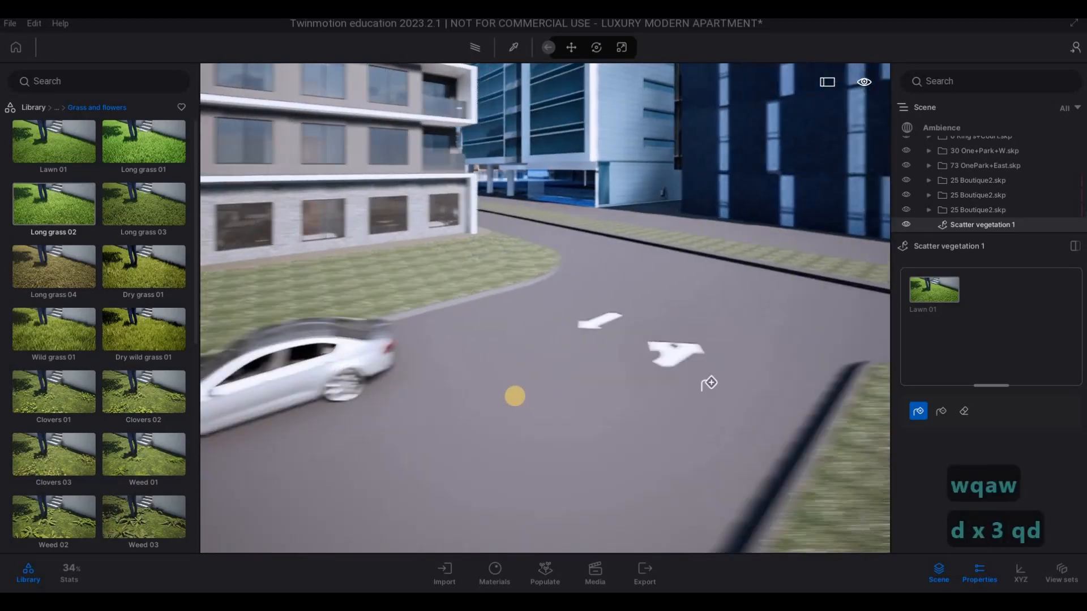
key(e)
key(e)
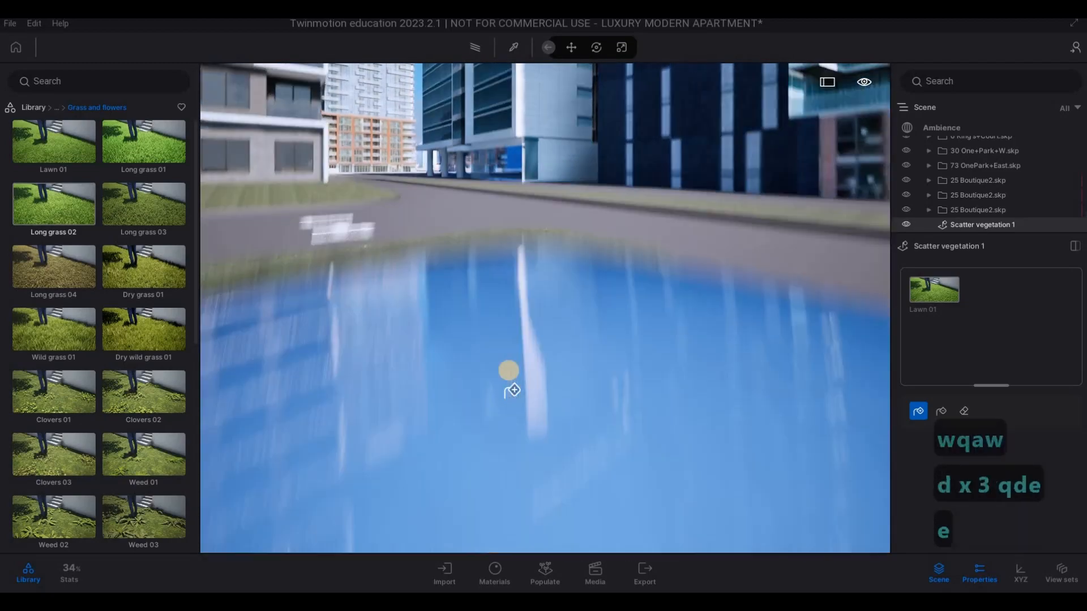
key(a)
key(q)
key(3)
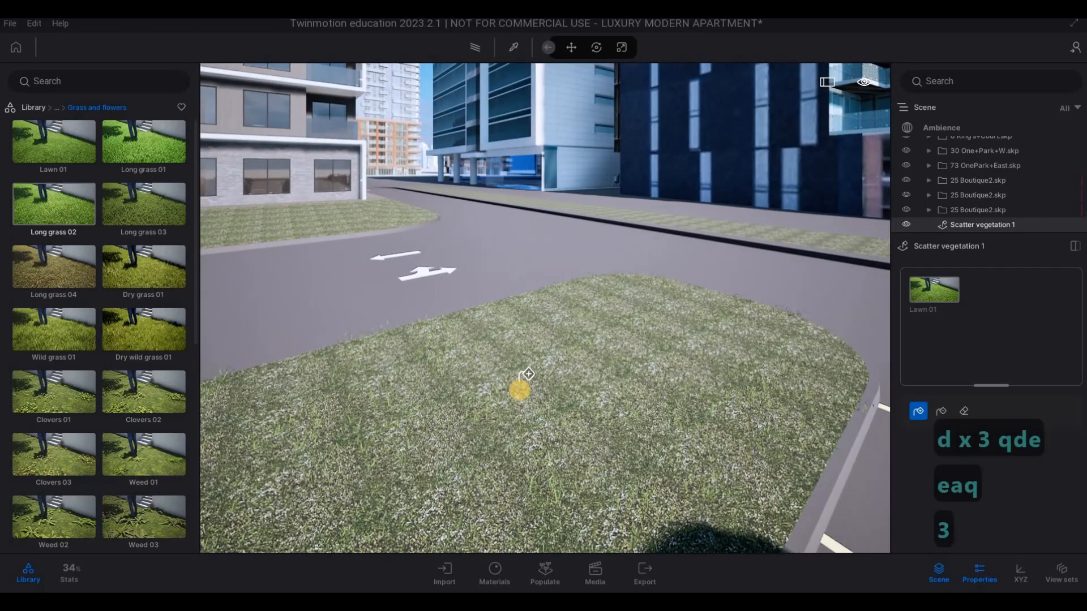
- Examine the scattered Lawn 01 grass up close on the rounded lawn at the car park entrance
key(d)
key(s)
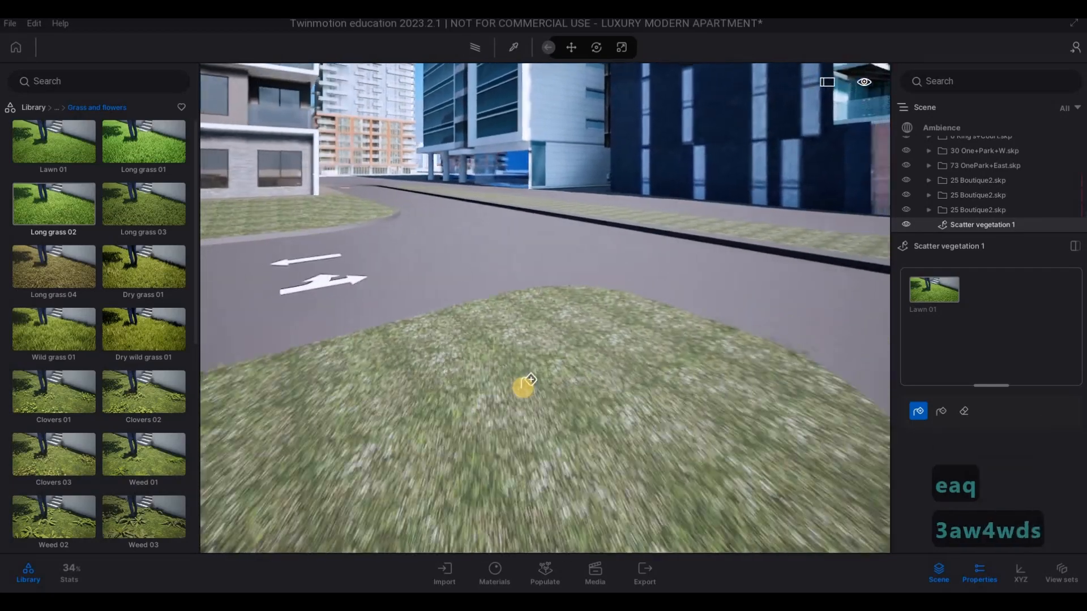
key(a)
key(w)
key(3)
key(d)
key(w)
key(e)
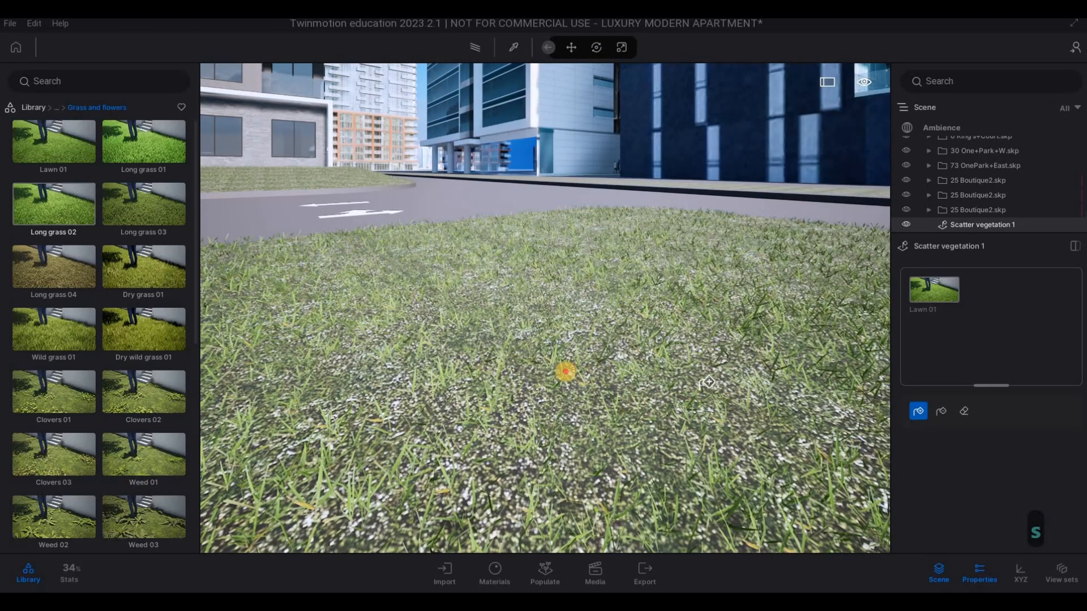
key(s)
key(s)
key(s)
key(s)
key(s)
key(s)
key(s)
key(a)
key(s)
key(s)
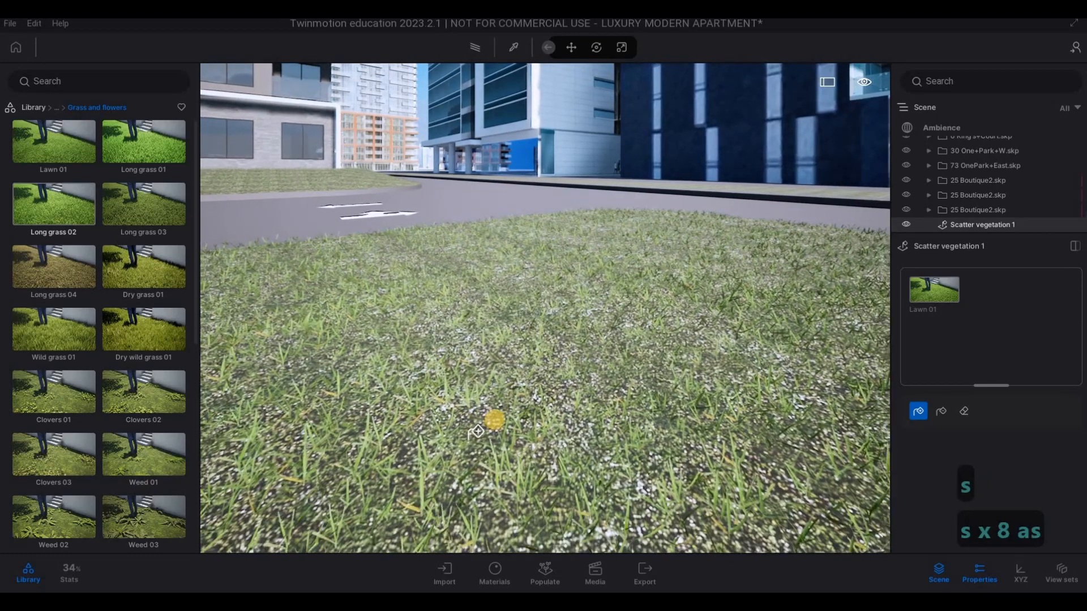
- Scatter Lawn 01 over the kerbed corner lawn at the edge of the car park, beside the main road
key(a)
key(q)
key(s)
key(s)
key(s)
key(s)
key(s)
key(s)
key(s)
key(s)
key(s)
key(s)
key(s)
key(s)
key(s)
key(s)
key(s)
key(s)
key(s)
key(s)
key(s)
key(s)
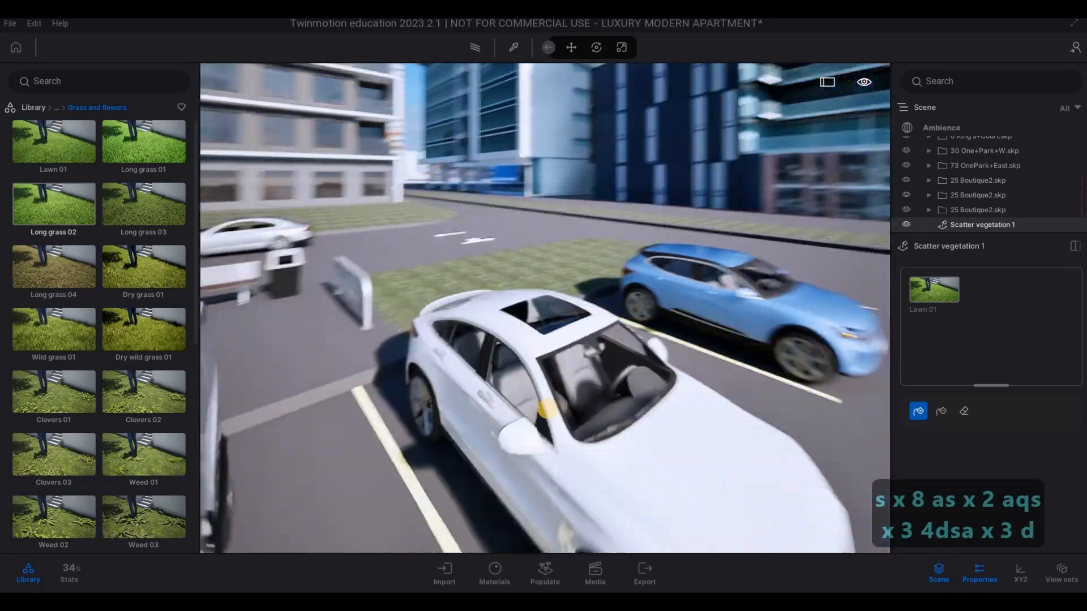
key(d)
key(d)
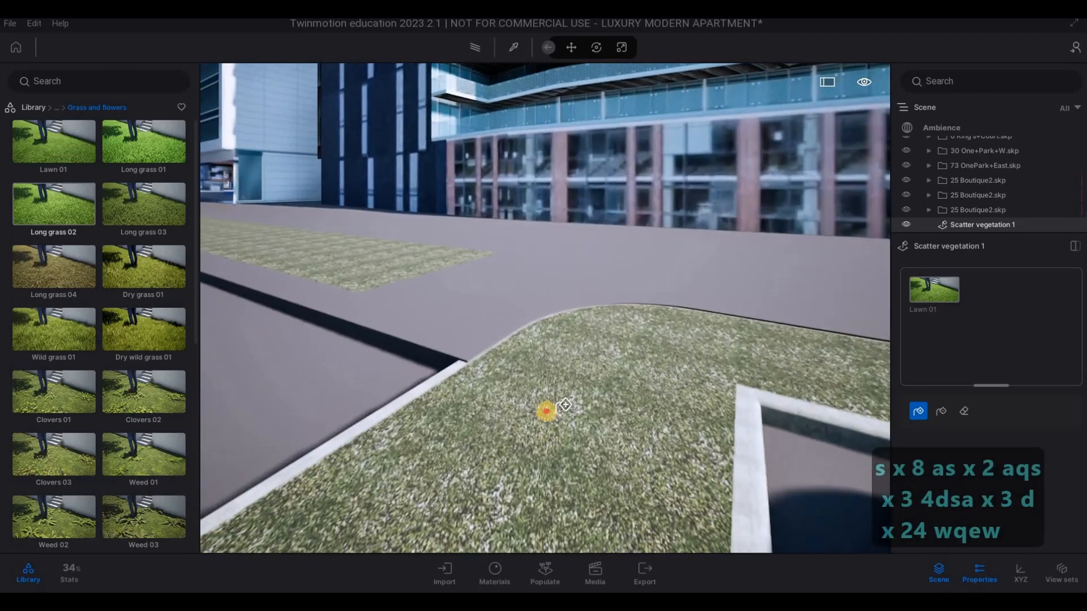
key(e)
key(e)
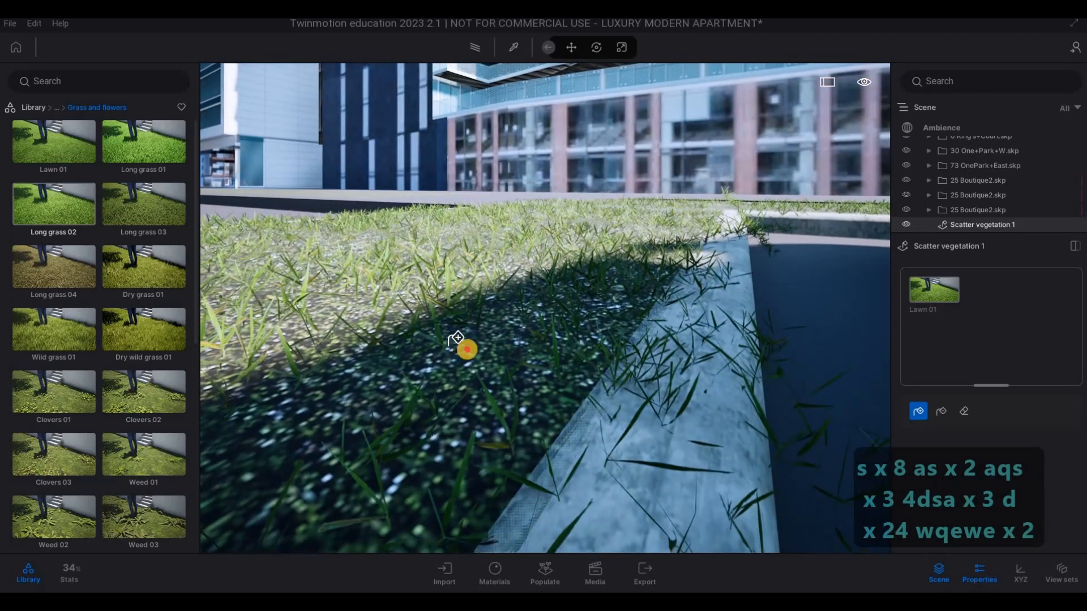
key(q)
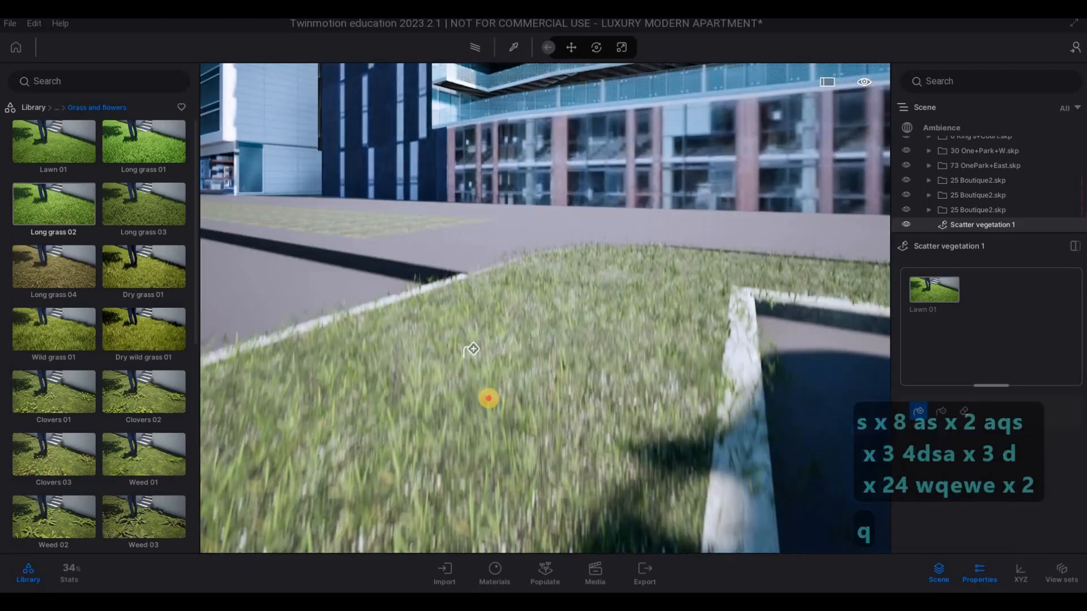
- Scatter Lawn 01 over the long grass strip in the middle of the main road
key(w)
key(w)
key(q)
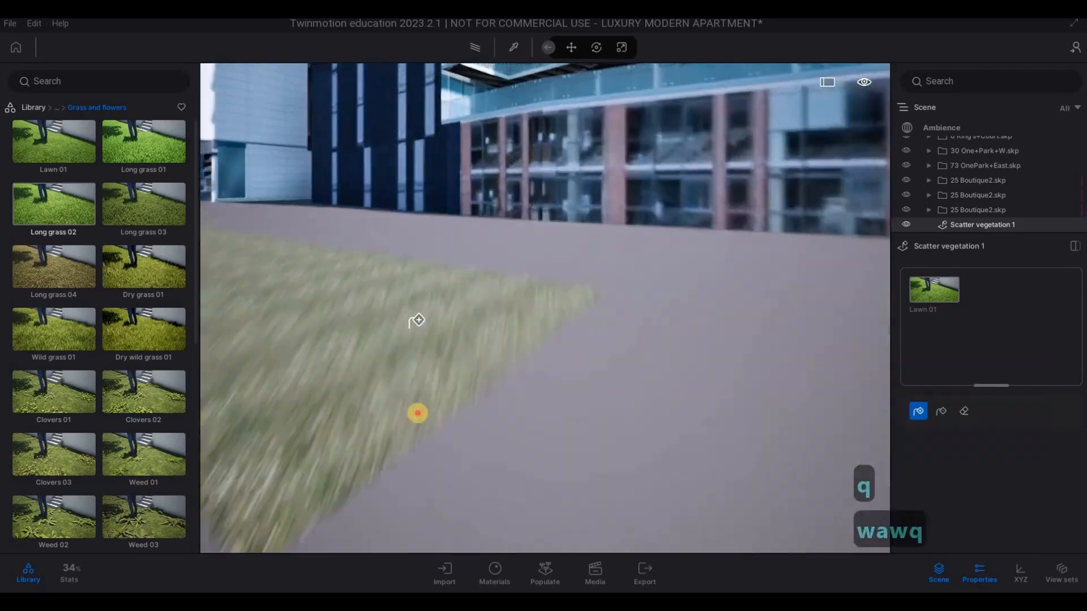
key(e)
key(e)
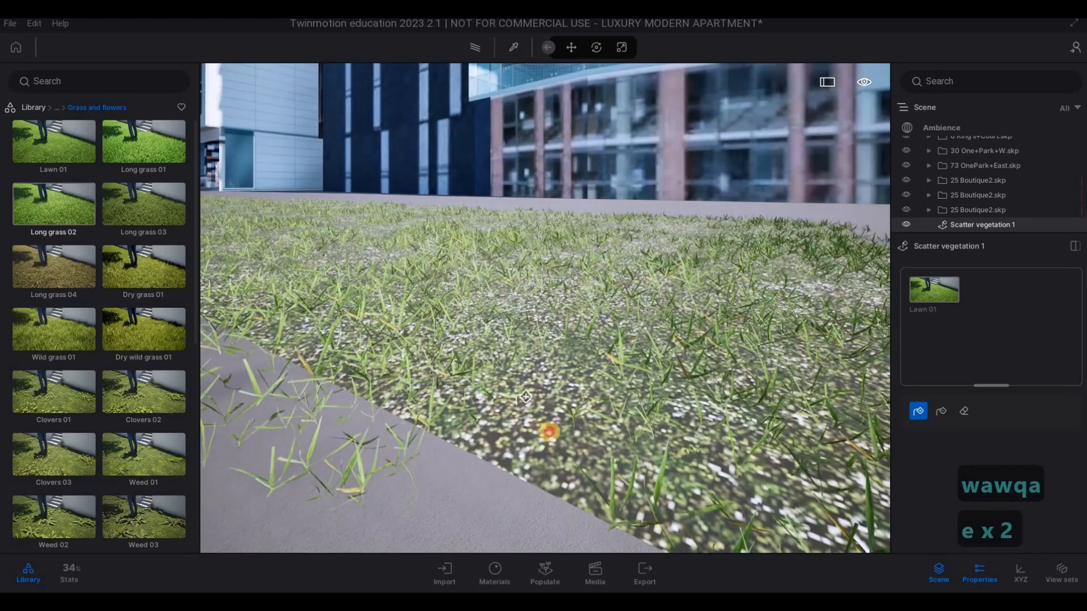
key(q)
- Examine the Lawn 01 coverage along the length of the road's central grass strip
right_drag(585, 344, 531, 339)
key(a)
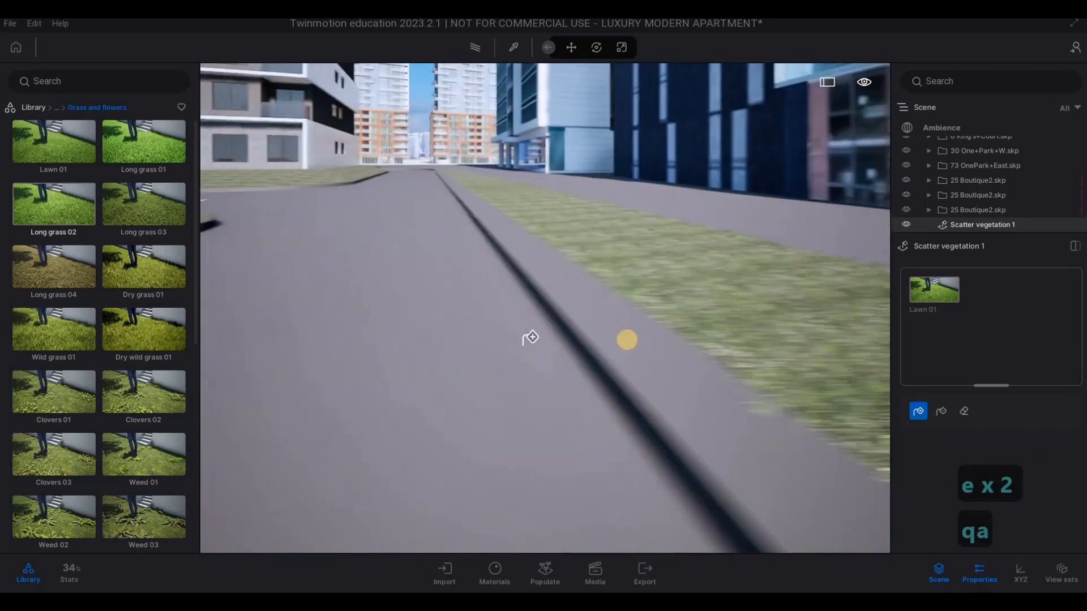
key(d)
key(w)
key(w)
drag(587, 351, 504, 338)
key(d)
key(a)
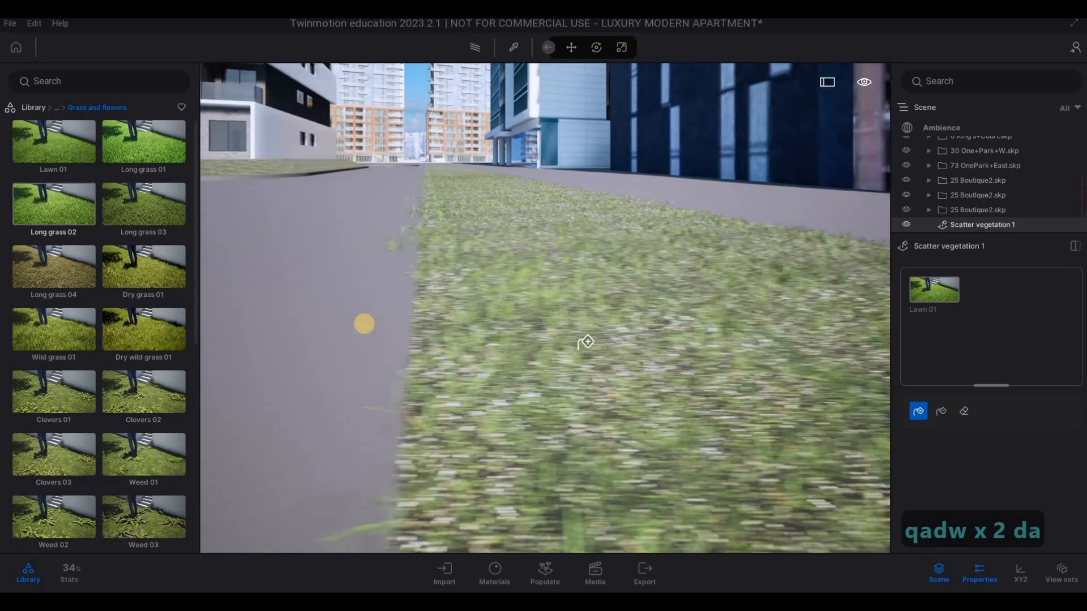
key(w)
key(q)
key(q)
right_drag(417, 332, 459, 322)
key(q)
key(q)
key(q)
key(q)
key(q)
key(a)
- Scatter Lawn 01 over the shaded lawn at the far end of the road, facing the brick-and-white apartment towers
key(q)
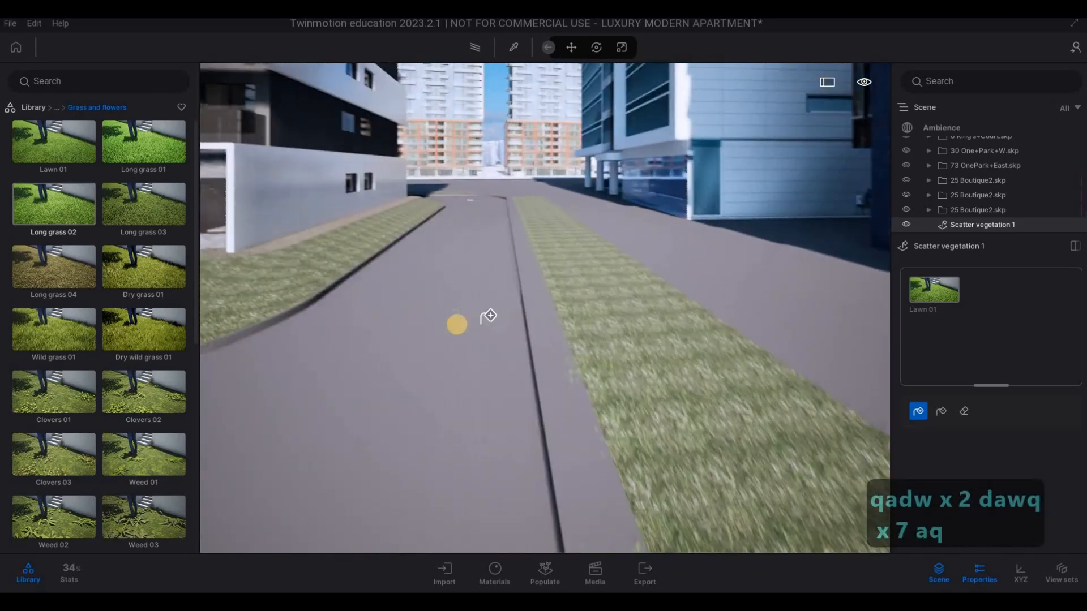
key(w)
key(w)
key(w)
key(w)
key(w)
key(w)
key(a)
mouse_move(454, 318)
right_down()
mouse_move(435, 313)
mouse_move(441, 300)
right_up()
key(w)
key(w)
key(w)
key(w)
key(w)
key(a)
key(a)
key(a)
key(q)
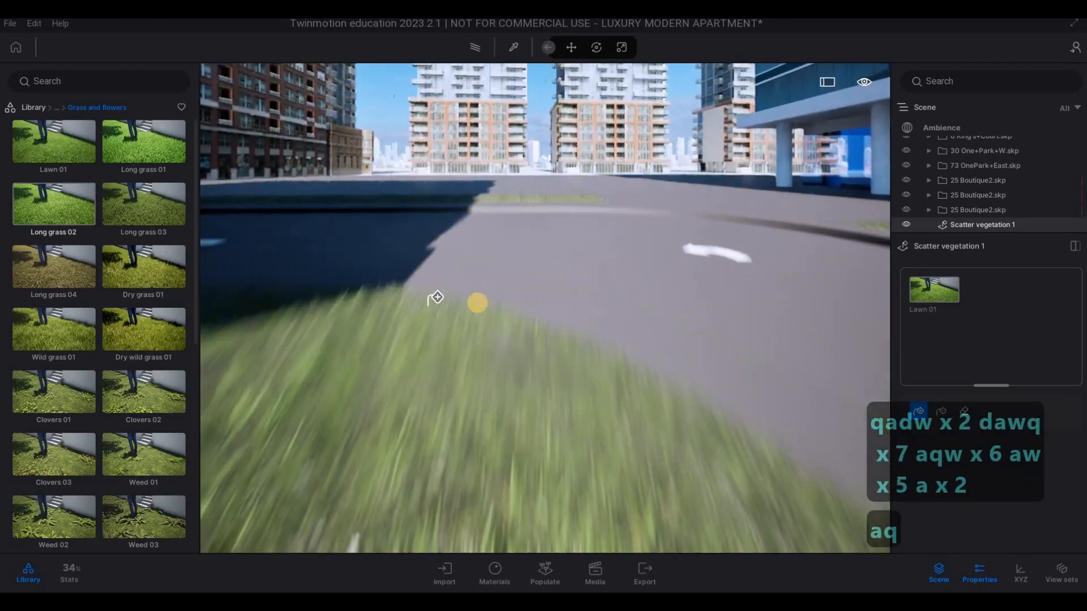
key(a)
key(a)
key(a)
key(a)
key(a)
key(a)
key(a)
key(a)
key(a)
key(a)
key(a)
key(a)
key(a)
key(a)
key(a)
key(a)
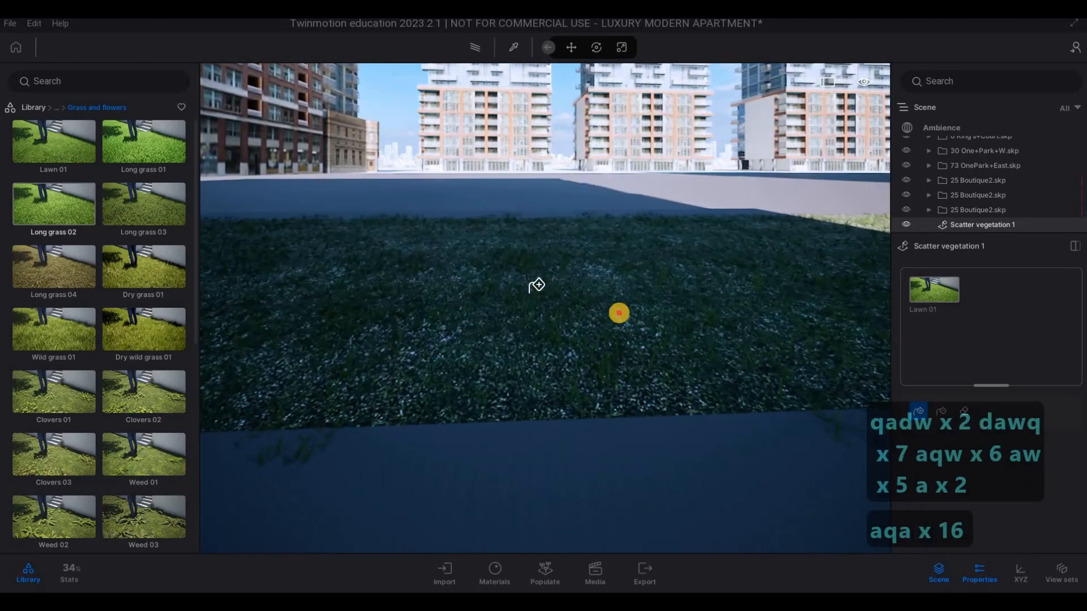
click(519, 342)
key(a)
key(a)
key(a)
key(a)
key(a)
key(a)
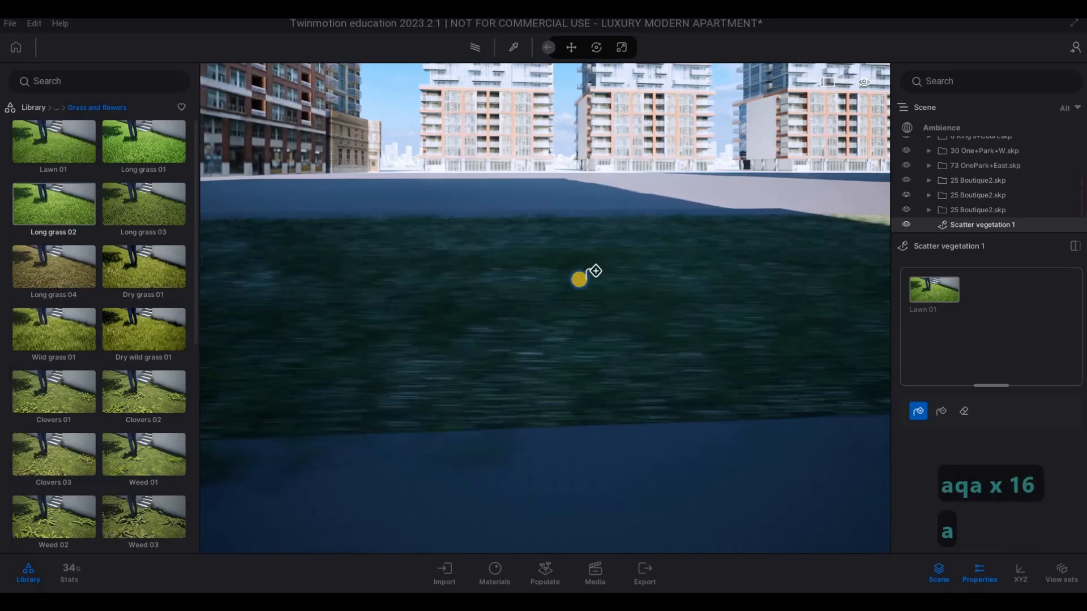
- Scatter Lawn 01 over the kerbed car park island around the red hatchback's parking bay
right_drag(577, 280, 354, 280)
key(q)
right_drag(557, 275, 485, 235)
key(a)
key(w)
key(w)
key(w)
key(w)
key(w)
key(w)
key(w)
key(w)
key(q)
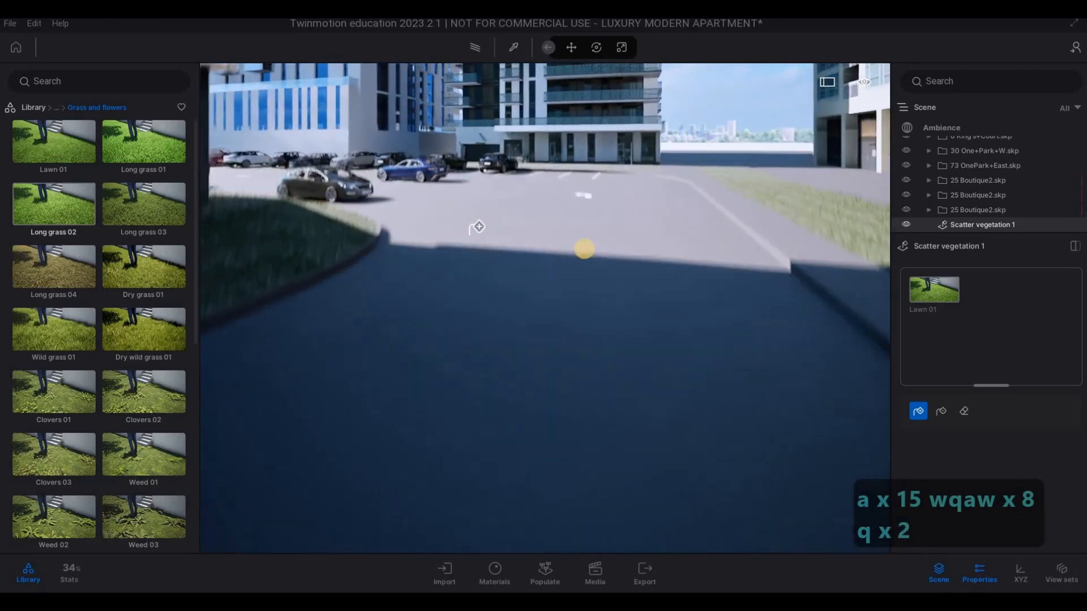
key(q)
key(q)
key(q)
key(q)
key(q)
right_drag(584, 249, 398, 306)
key(w)
key(w)
key(w)
key(w)
key(w)
key(w)
key(w)
key(w)
key(w)
key(w)
key(w)
key(w)
key(w)
key(w)
key(w)
key(w)
key(w)
key(w)
key(w)
key(q)
key(a)
key(w)
key(q)
key(a)
key(w)
key(q)
key(q)
key(a)
key(w)
key(a)
key(w)
key(w)
key(w)
key(w)
key(w)
key(w)
key(w)
key(w)
key(w)
key(w)
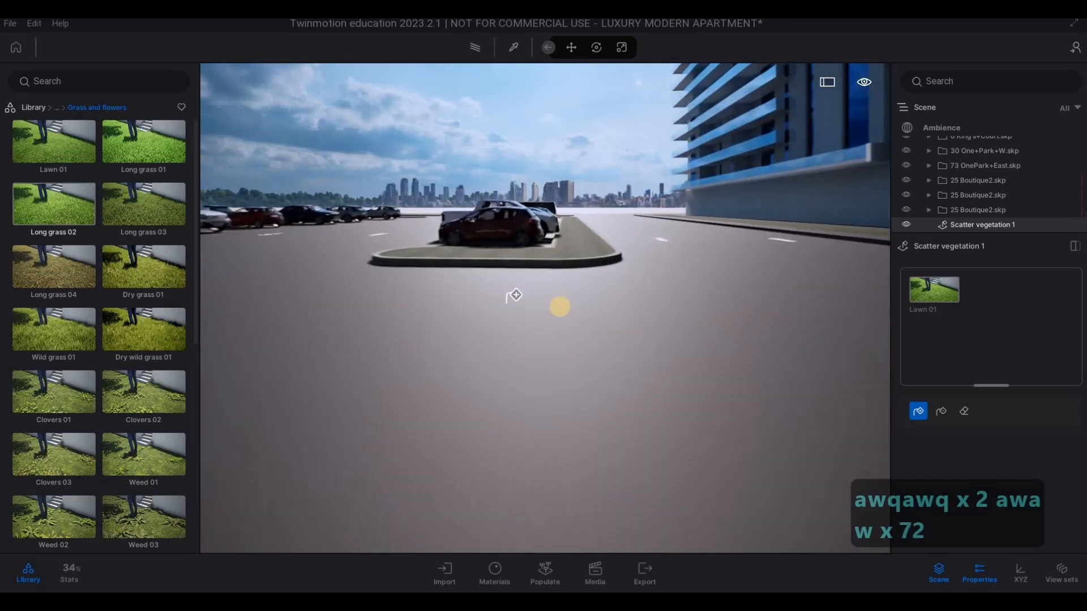
key(w)
key(w)
key(w)
key(q)
key(w)
drag(585, 412, 527, 422)
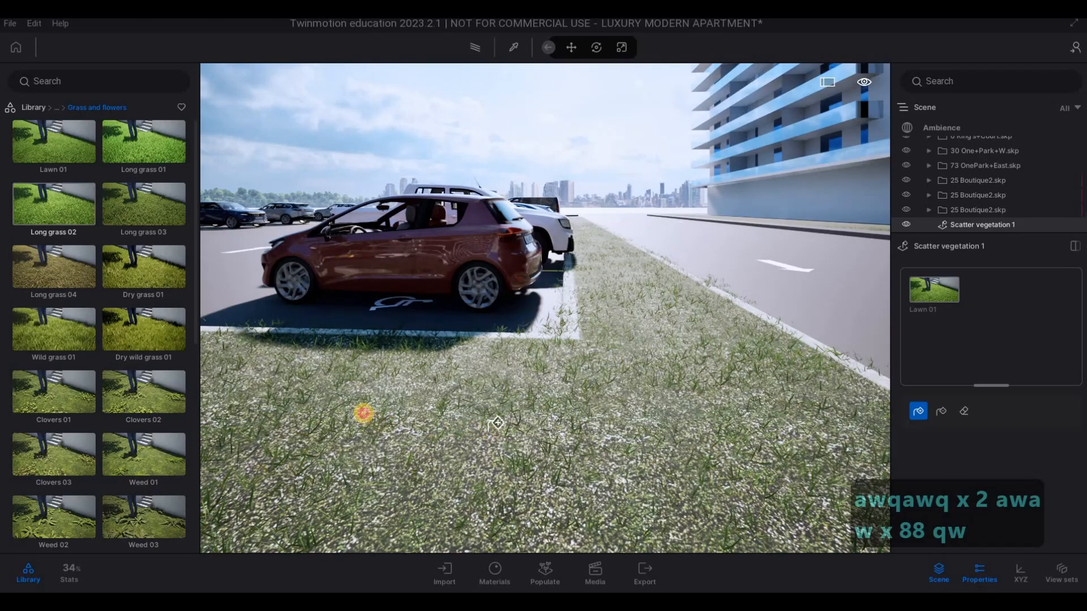
- Scatter Lawn 01 over the neighbouring car park island beside the white SUV's parking bay
key(a)
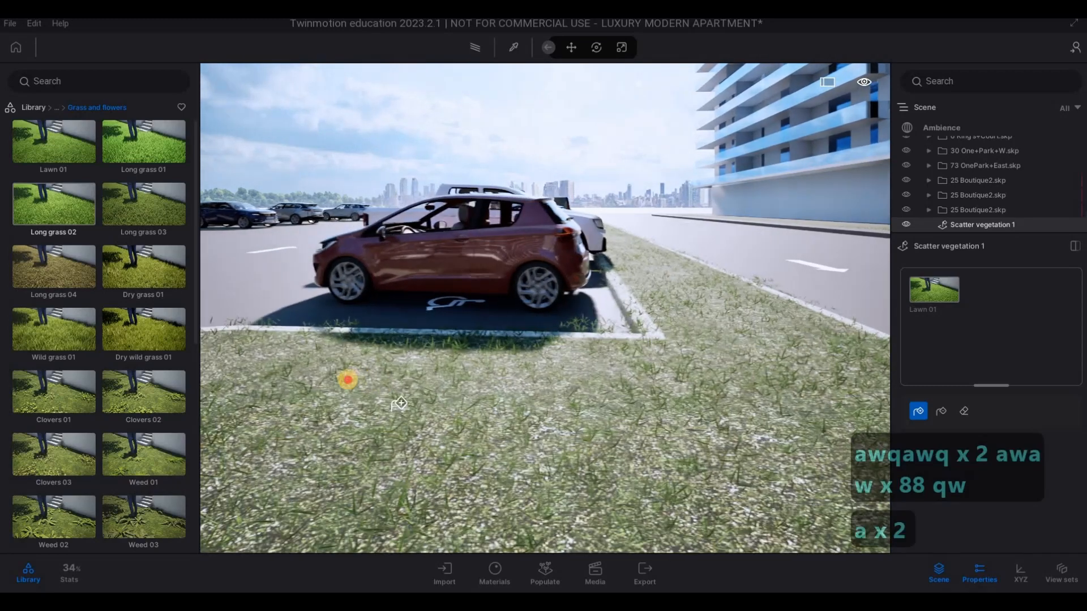
key(a)
key(a)
key(a)
key(a)
key(a)
key(a)
key(a)
key(a)
key(a)
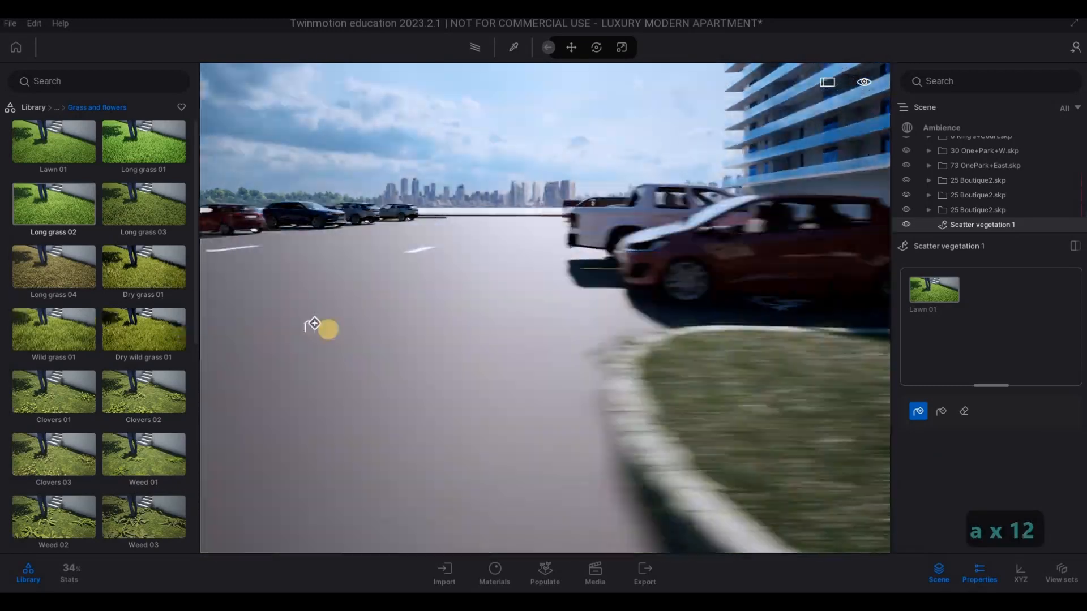
key(w)
key(q)
key(a)
key(a)
key(a)
key(a)
key(a)
key(a)
key(a)
key(a)
key(a)
key(a)
key(a)
key(a)
key(a)
key(a)
key(a)
right_drag(445, 299, 413, 398)
key(w)
key(w)
key(e)
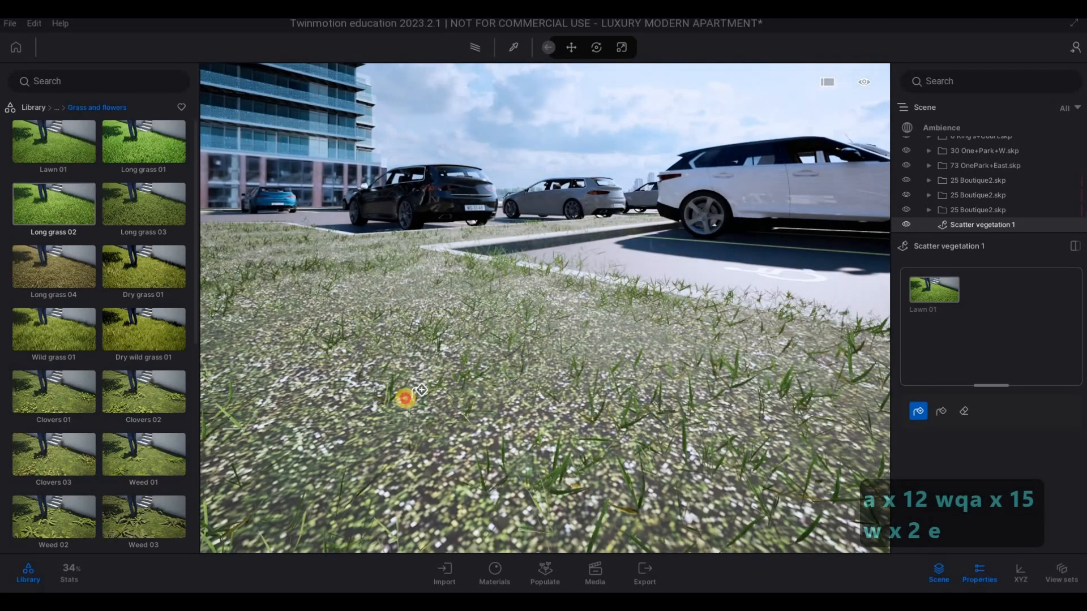
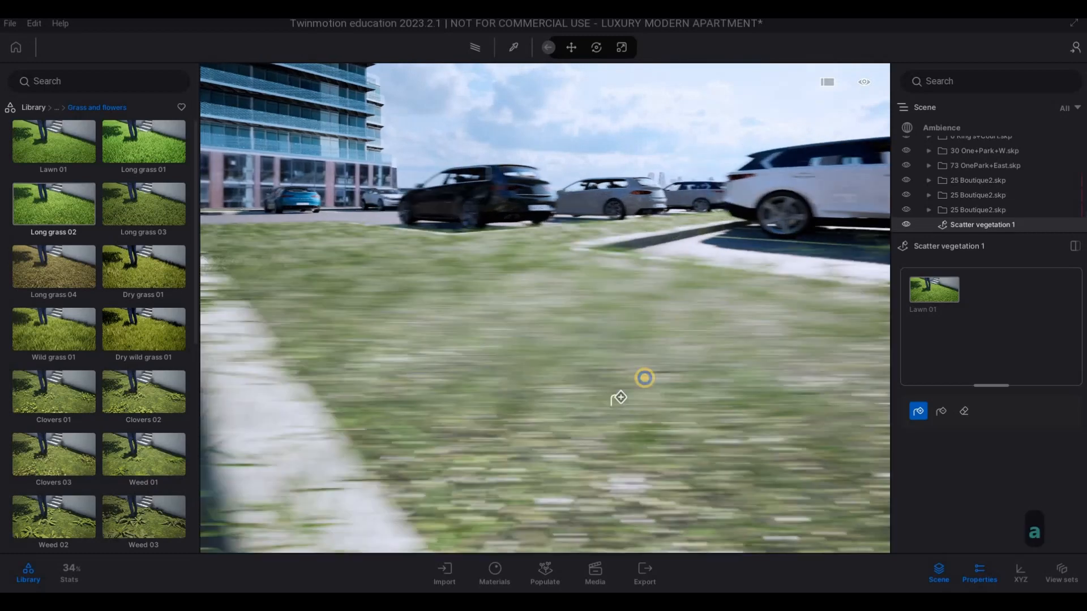
- Examine the grass coverage on the car park island in front of the red car, facing the apartment entrance
right_drag(645, 377, 267, 328)
key(d)
key(q)
key(w)
key(d)
key(a)
right_drag(609, 376, 585, 405)
key(w)
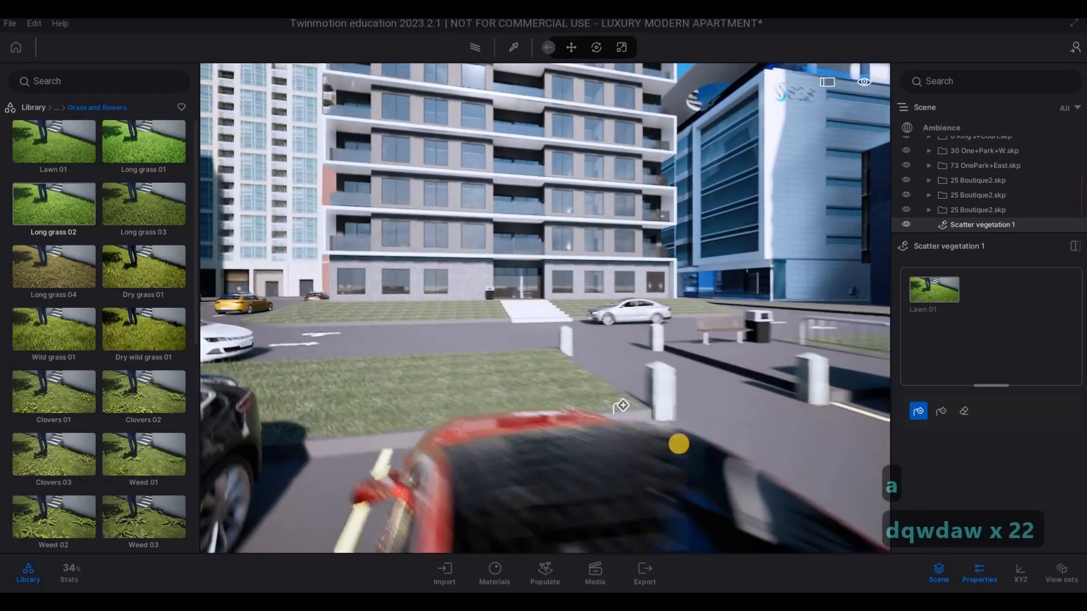
key(e)
right_drag(685, 435, 985, 427)
key(d)
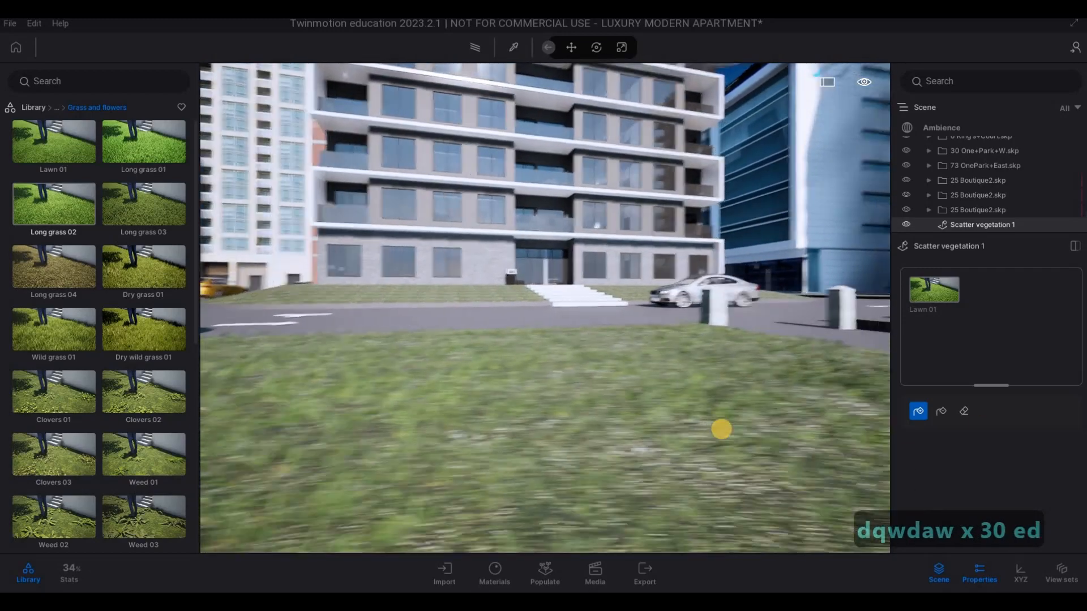
key(d)
right_drag(721, 430, 754, 417)
- Examine the grass coverage on the verge beyond the bench and metal railing, beside the road
key(w)
key(q)
key(d)
key(d)
key(d)
key(d)
key(d)
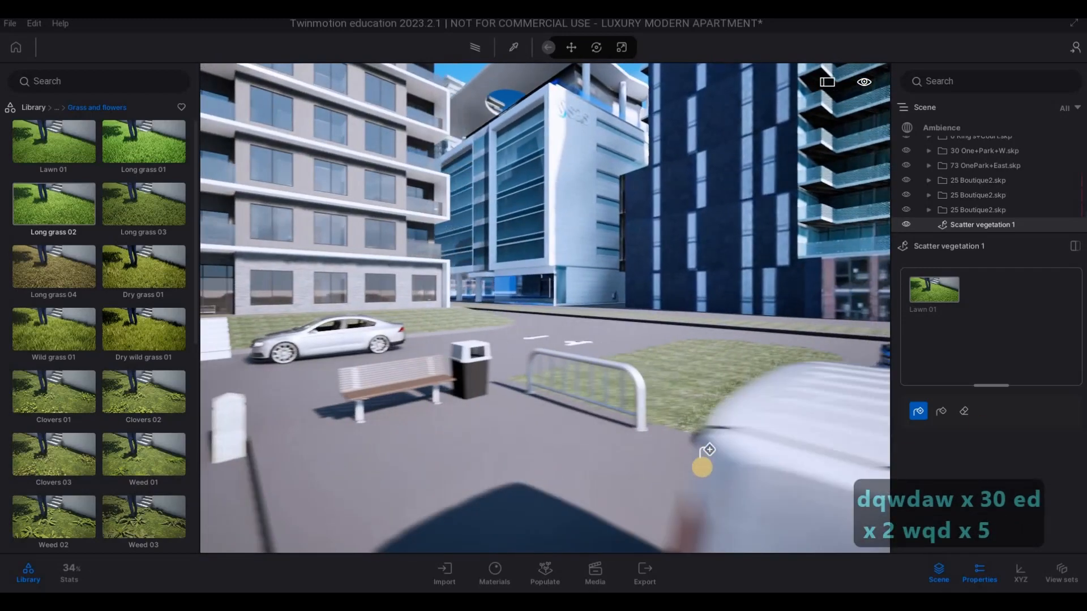
right_drag(704, 466, 631, 492)
key(w)
key(w)
key(d)
key(w)
key(e)
key(a)
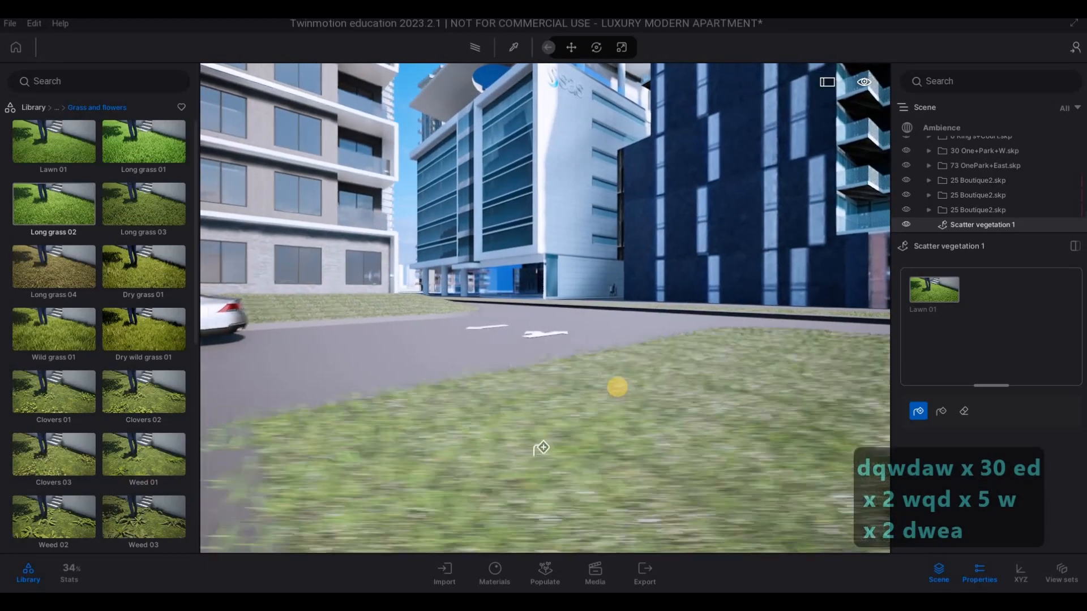
- Survey the apartment front, its grassed islands and the neighbouring buildings from farther back across the car park
key(s)
key(s)
key(s)
key(s)
key(s)
key(s)
key(s)
key(s)
key(s)
key(s)
key(s)
key(s)
key(s)
key(s)
key(s)
key(s)
key(s)
key(s)
key(s)
key(s)
key(s)
key(s)
key(s)
key(s)
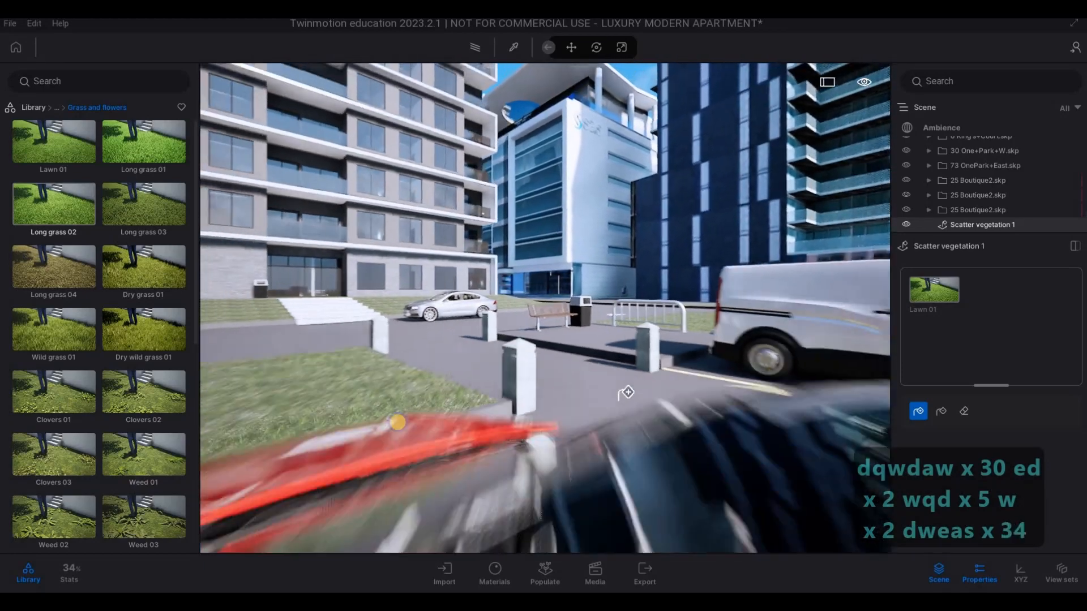
key(q)
key(d)
key(s)
key(a)
key(a)
key(a)
key(a)
key(a)
key(a)
right_drag(663, 337, 460, 303)
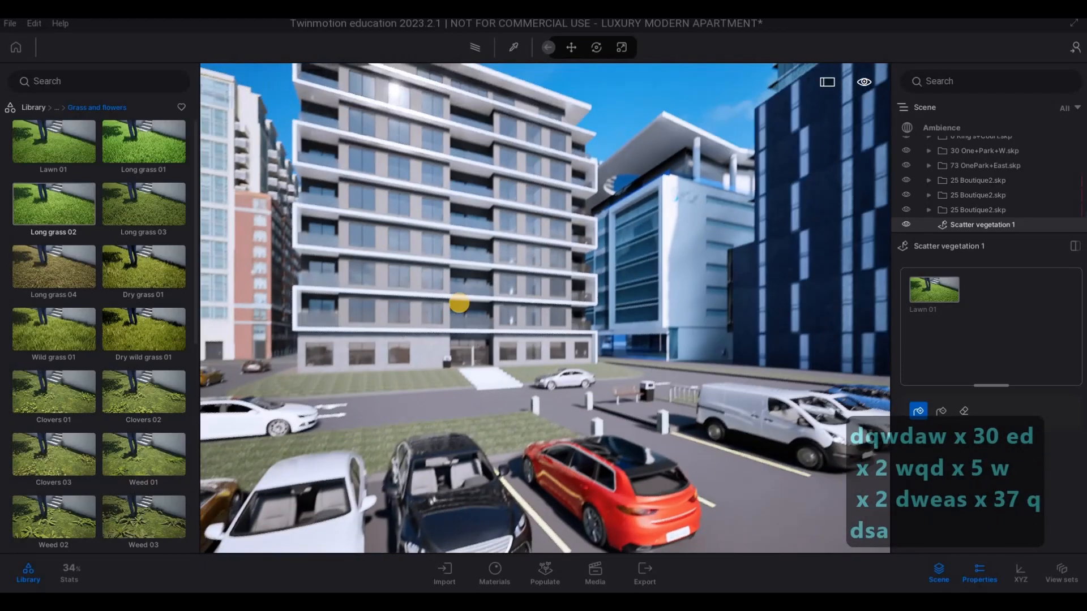
key(F1)
key(a)
key(a)
key(a)
key(a)
key(a)
key(a)
key(a)
key(a)
key(a)
key(a)
key(a)
key(a)
key(a)
key(a)
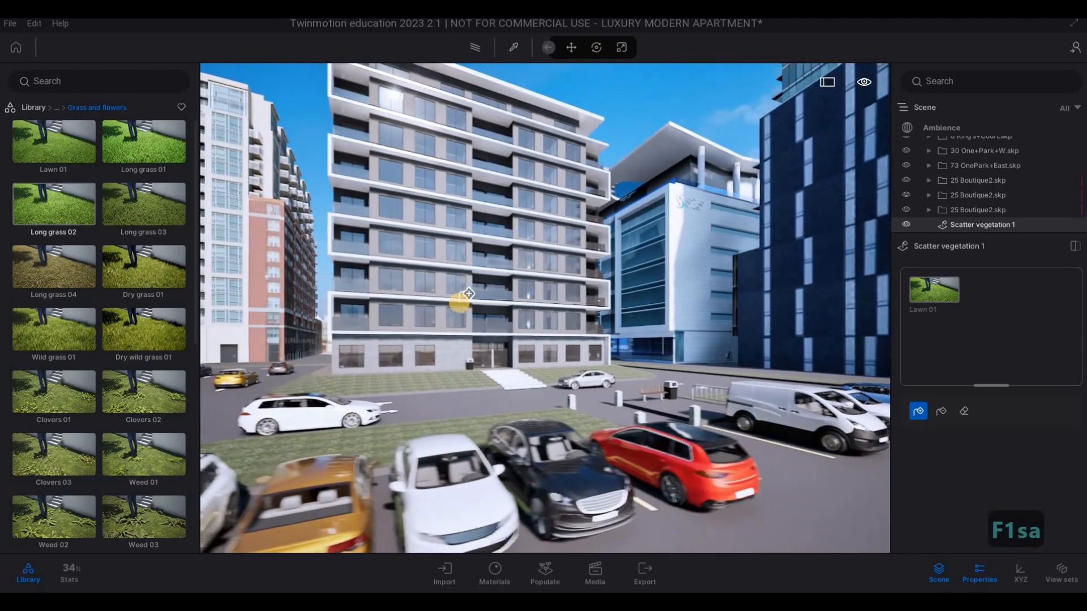
key(F1)
key(s)
key(s)
key(s)
key(s)
key(s)
key(s)
key(s)
key(s)
key(s)
key(s)
key(s)
key(s)
key(s)
key(s)
key(s)
key(s)
key(s)
key(s)
key(s)
key(s)
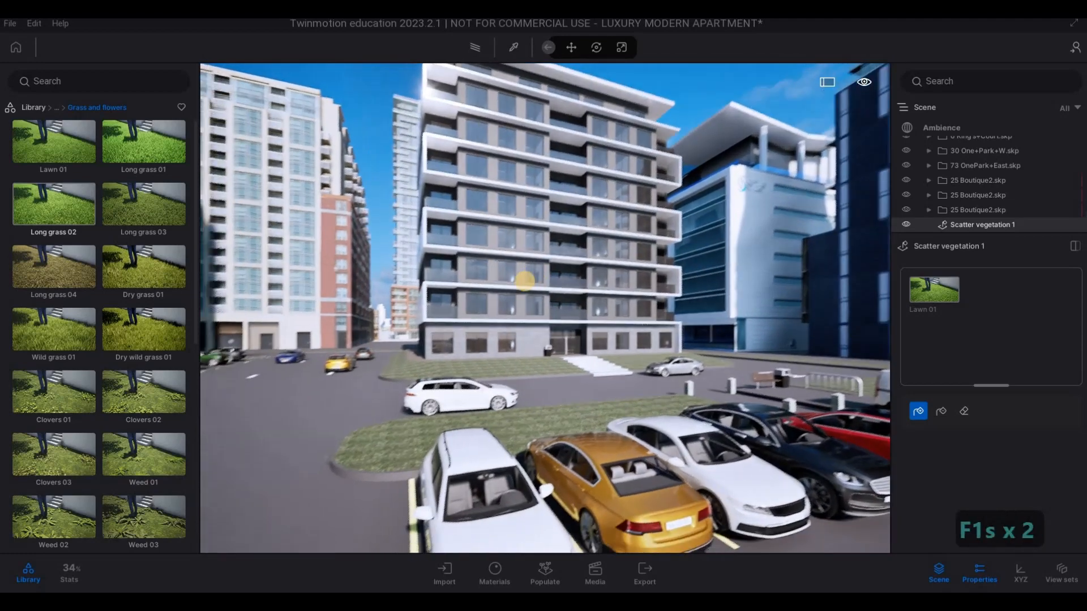
key(a)
key(d)
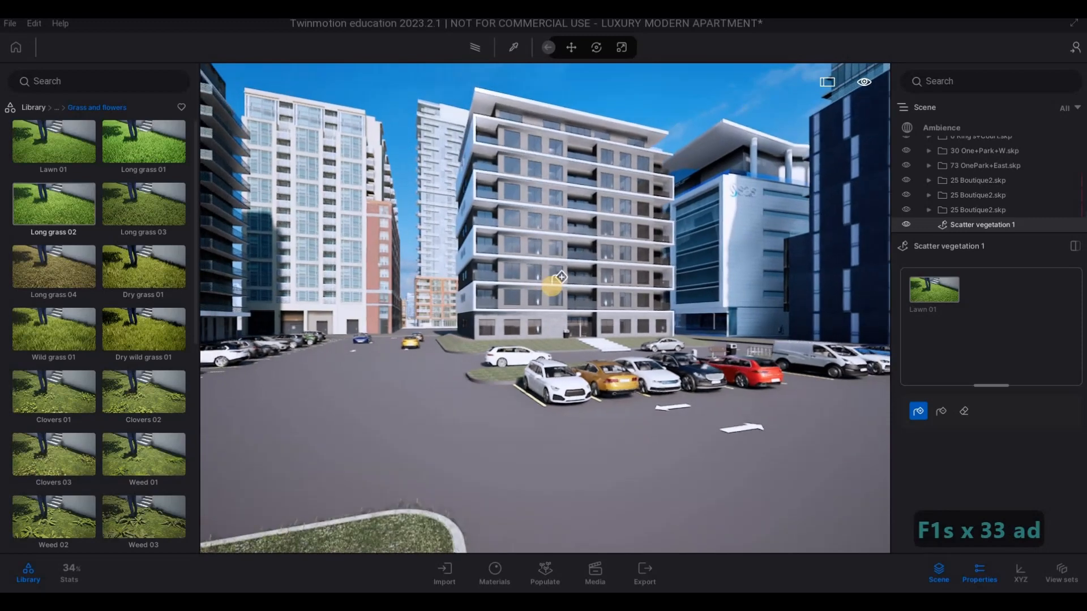
- Stop scattering vegetation and return the library to its top-level categories
key(Escape)
key(Escape)
key(a)
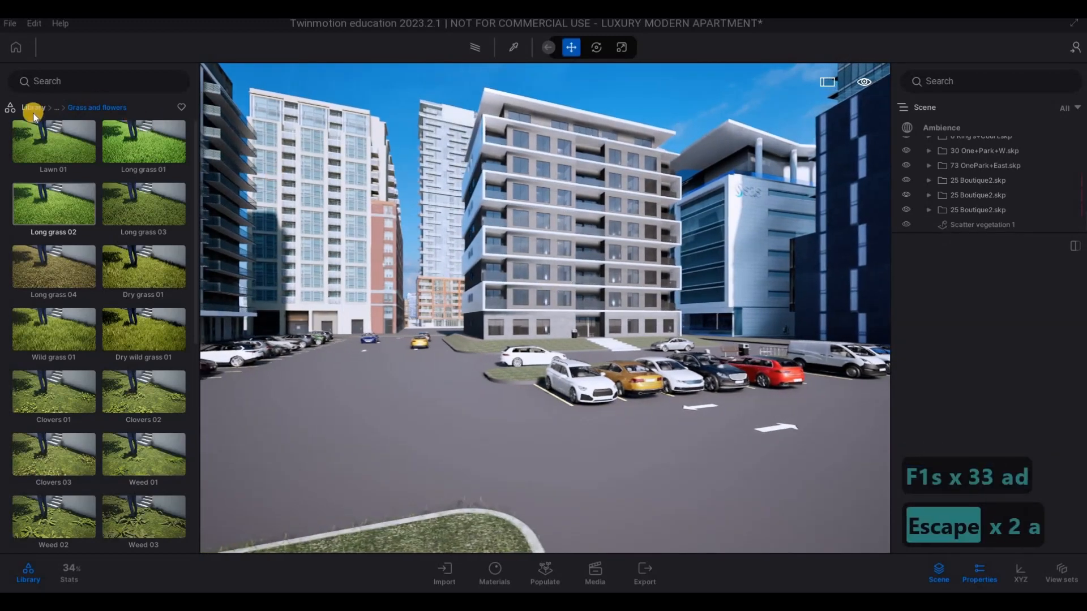
key(s)
key(w)
key(w)
key(w)
key(w)
key(w)
key(w)
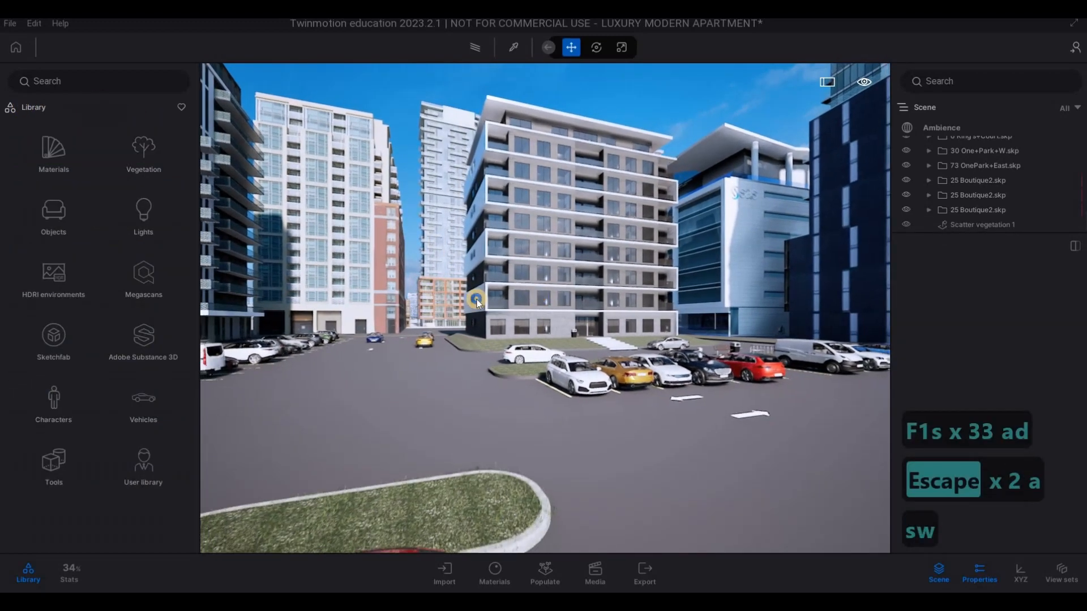
- Frame the apartment block at an angle from the car park, with the white SUV in the foreground and neighbouring towers on both sides
key(a)
key(a)
key(a)
key(s)
key(d)
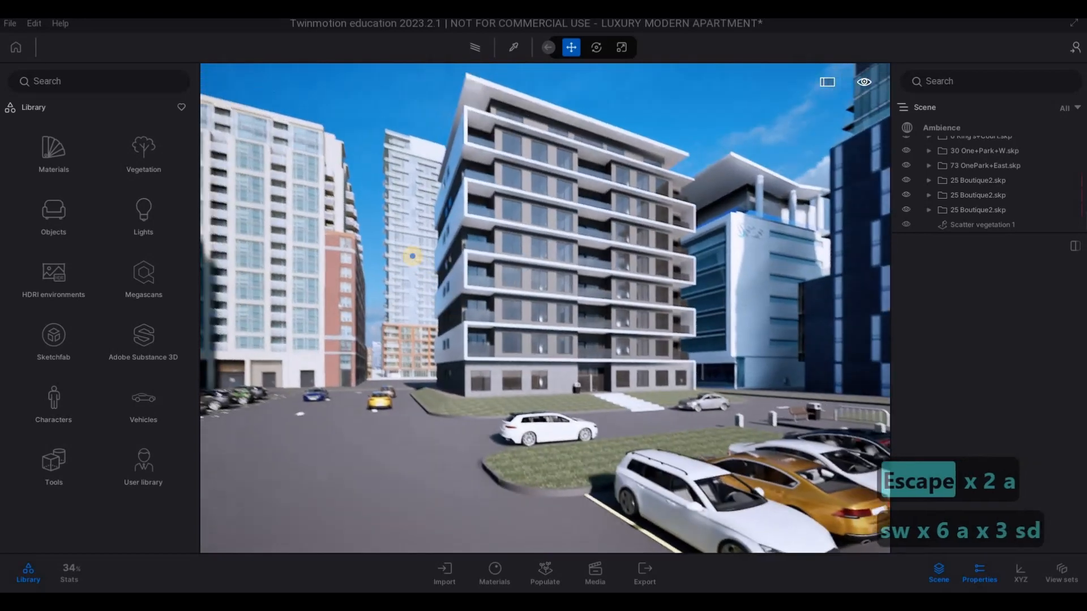
key(d)
key(s)
key(d)
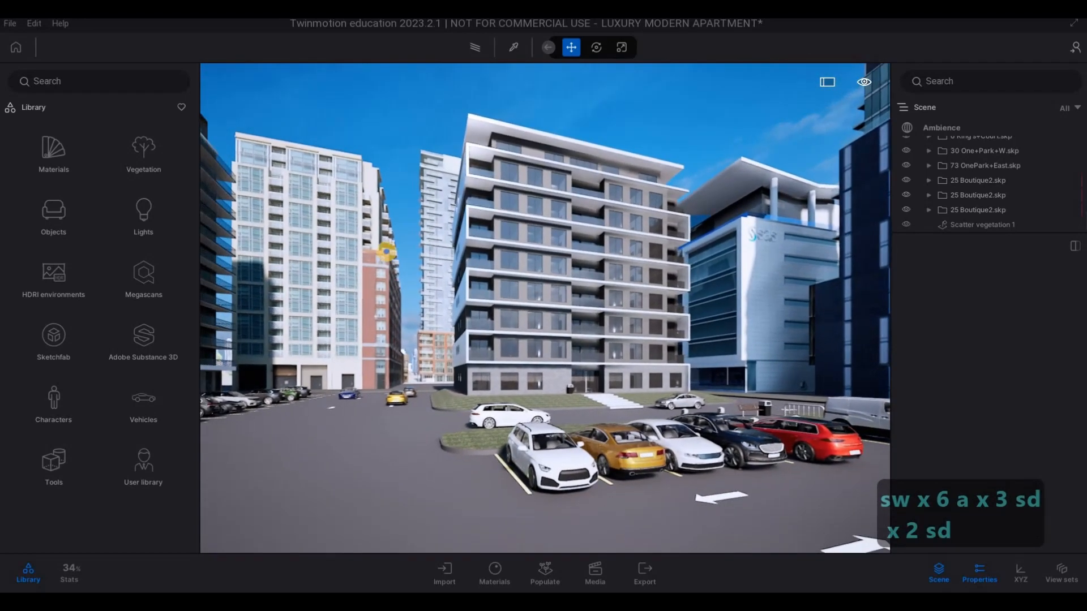
key(e)
key(a)
key(a)
key(a)
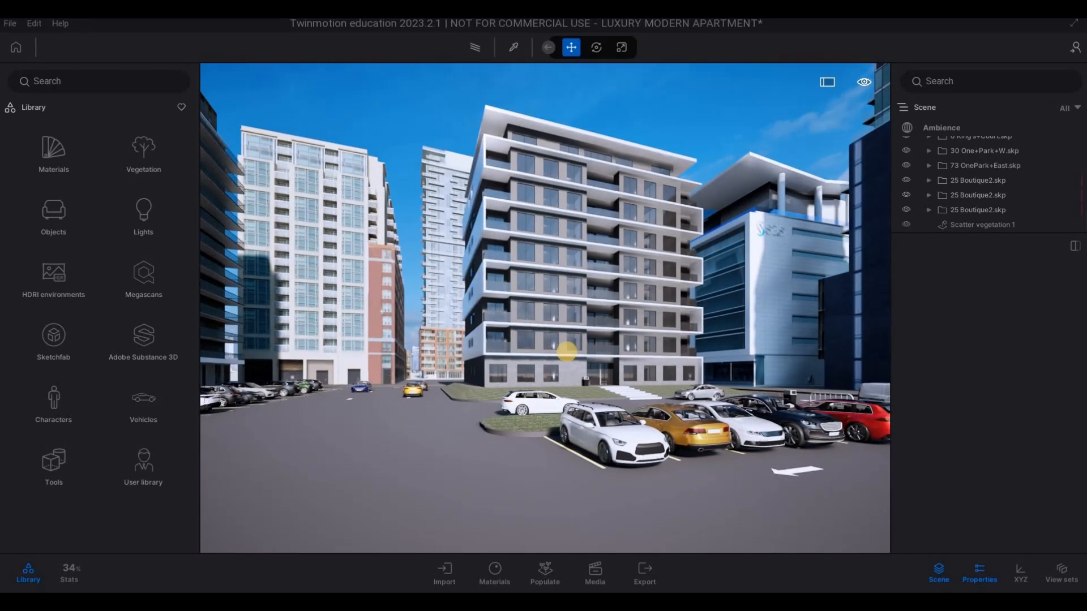
key(F1)
key(a)
key(s)
key(d)
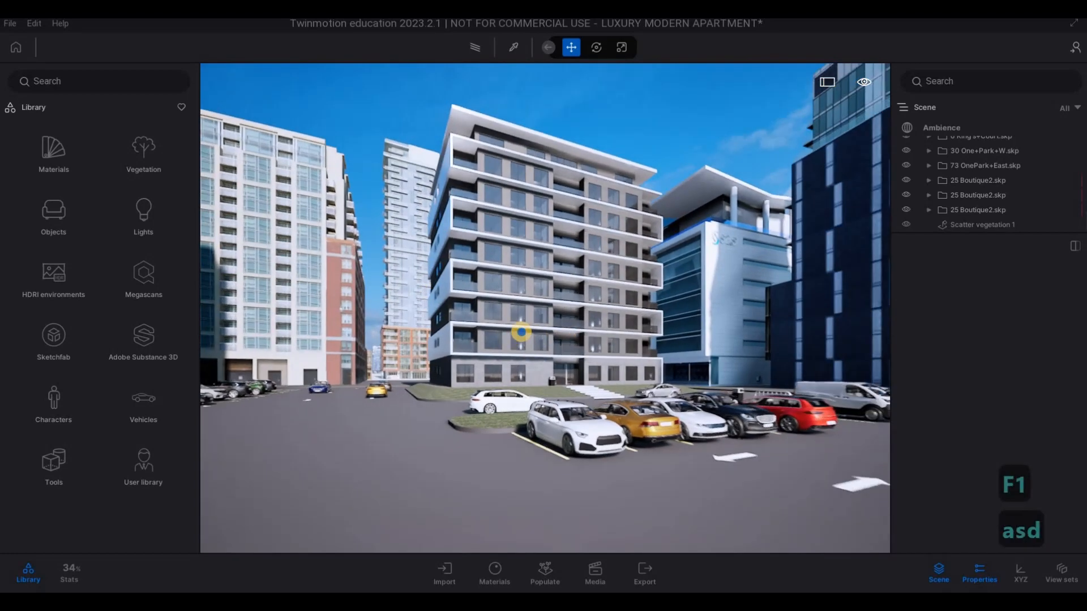
key(w)
key(a)
key(d)
key(a)
key(a)
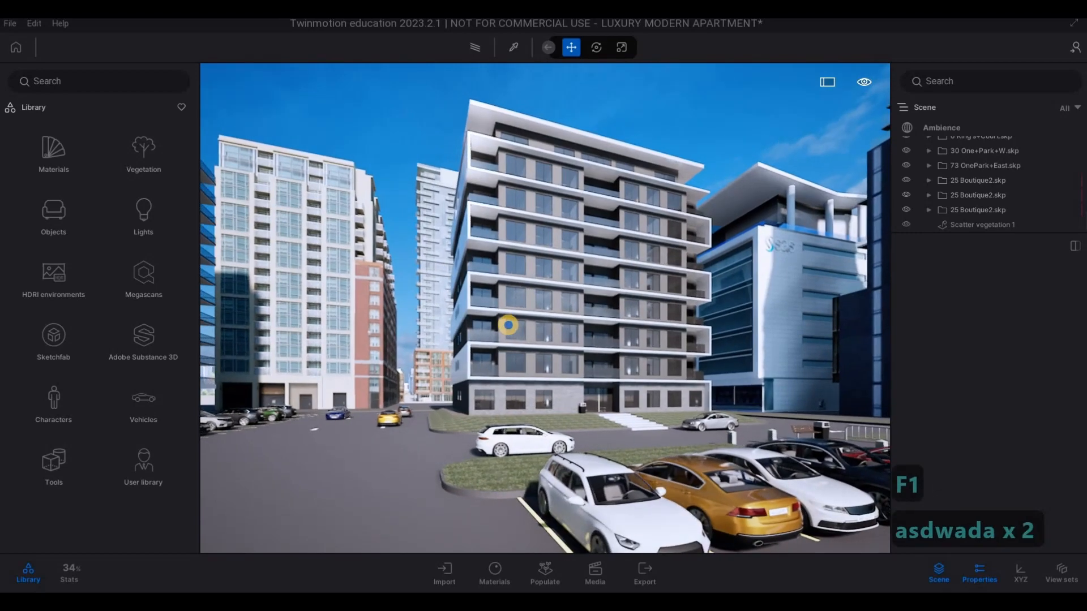
key(w)
key(a)
key(w)
key(e)
key(a)
key(e)
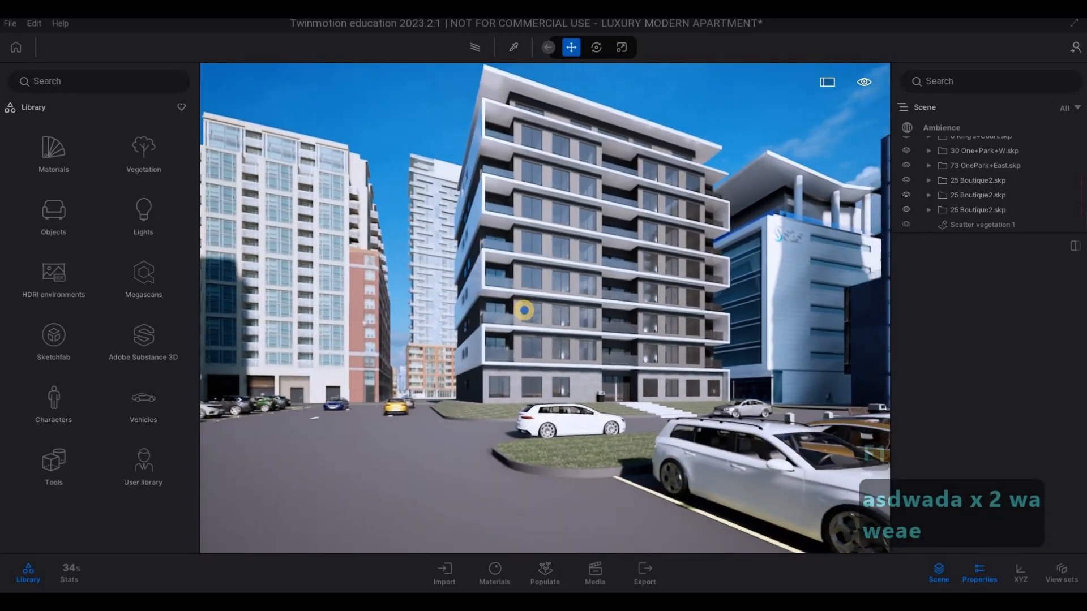
key(d)
key(s)
key(s)
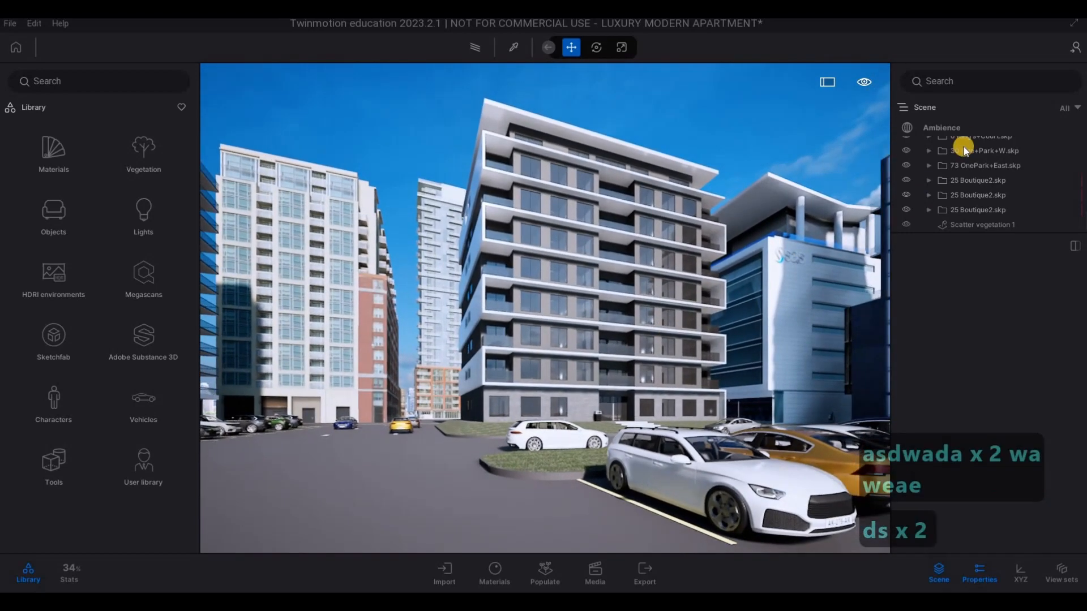
- Shift the ambience weather from clear towards light cloud, about a third of its range, and render the view with the path tracer
click(957, 129)
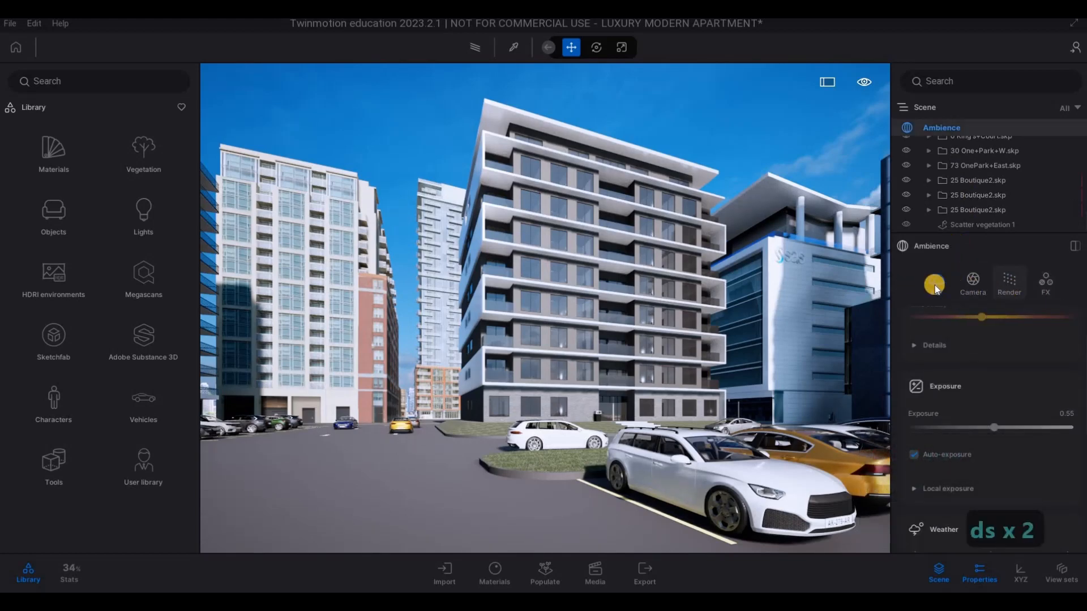
scroll(951, 413, up, 1)
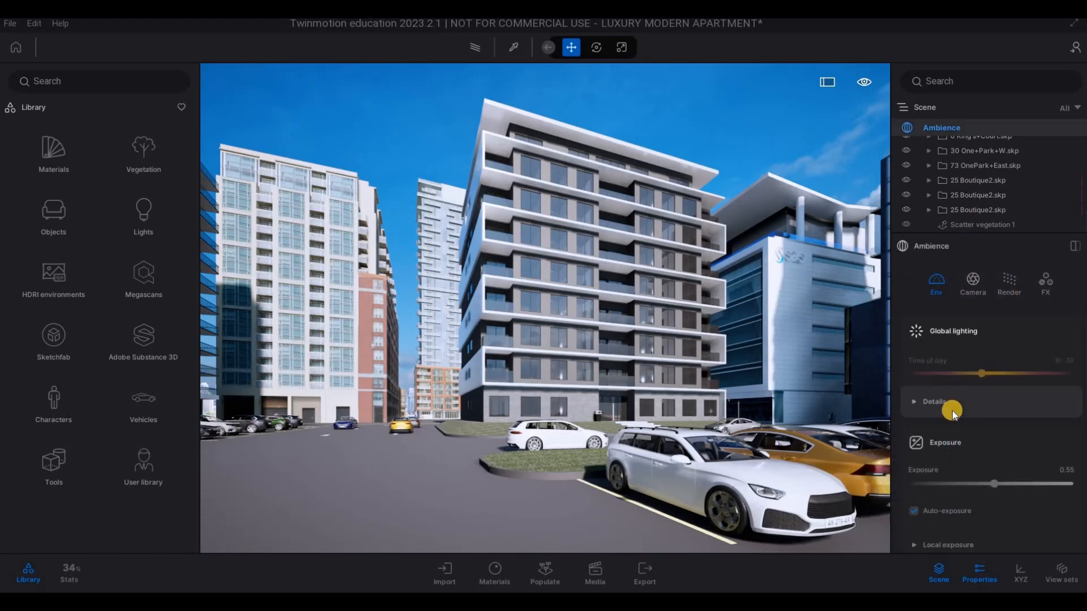
scroll(950, 409, down, 5)
scroll(957, 416, up, 1)
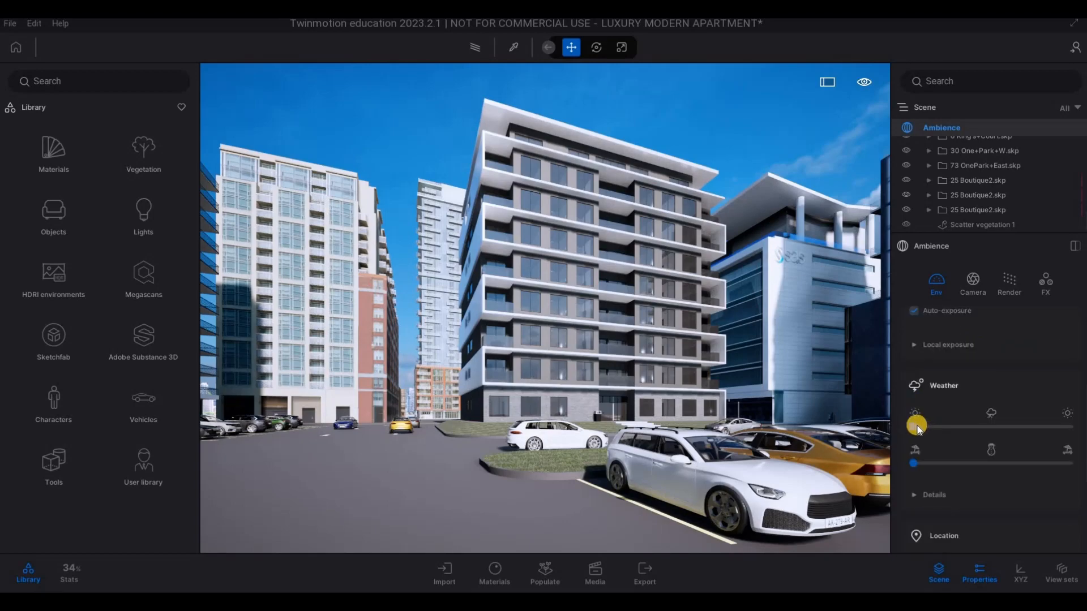
drag(984, 432, 955, 432)
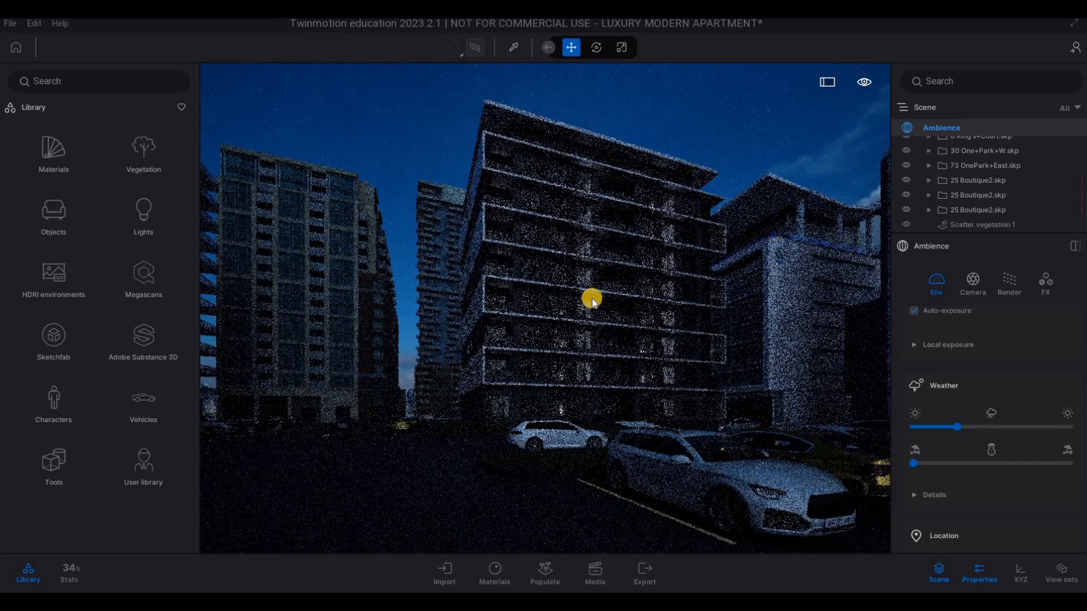
- Set the environment exposure to 1.97
key(s)
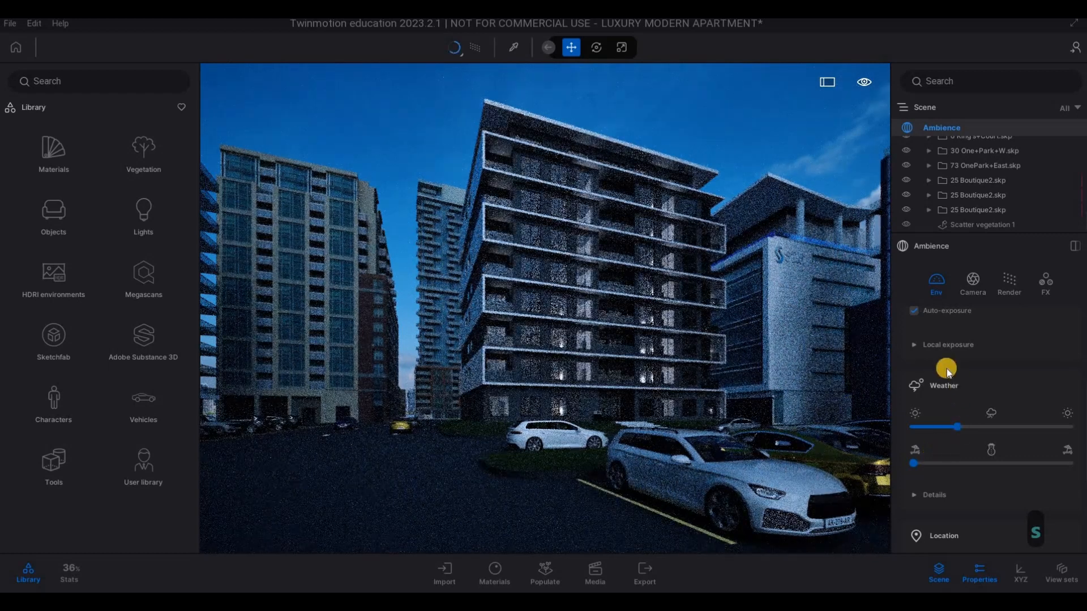
scroll(962, 402, up, 2)
drag(990, 394, 1002, 392)
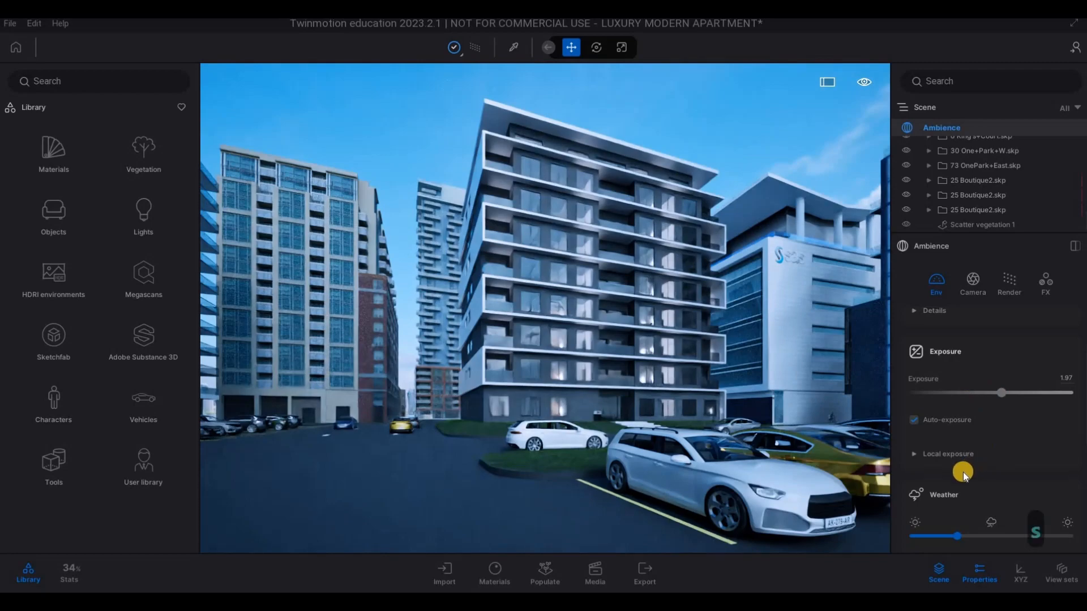
- Set the HDRI environment's skydome intensity to 3.28
scroll(966, 458, down, 5)
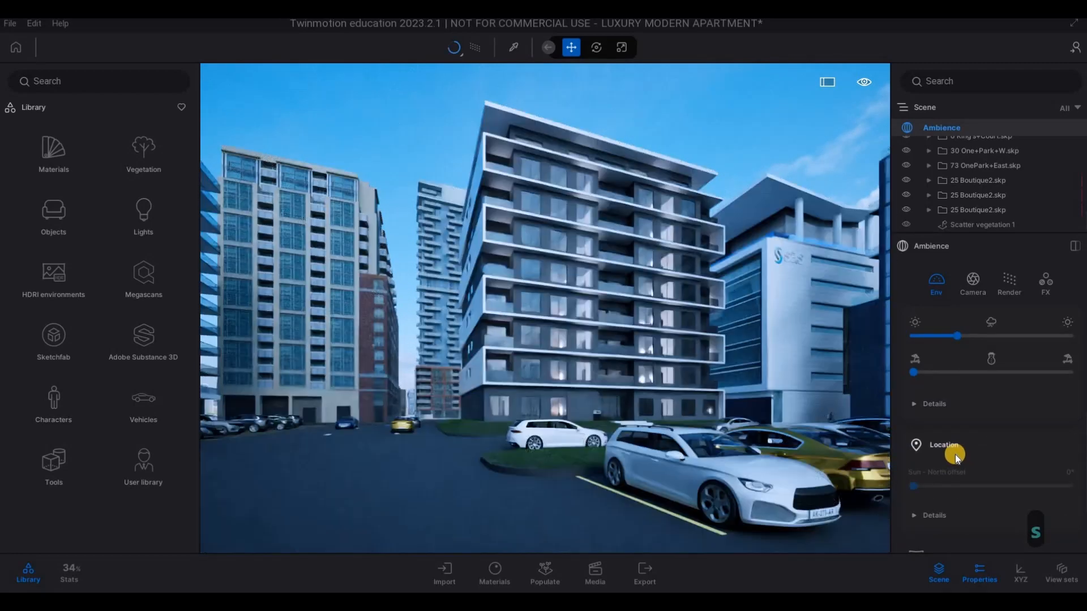
scroll(956, 454, down, 3)
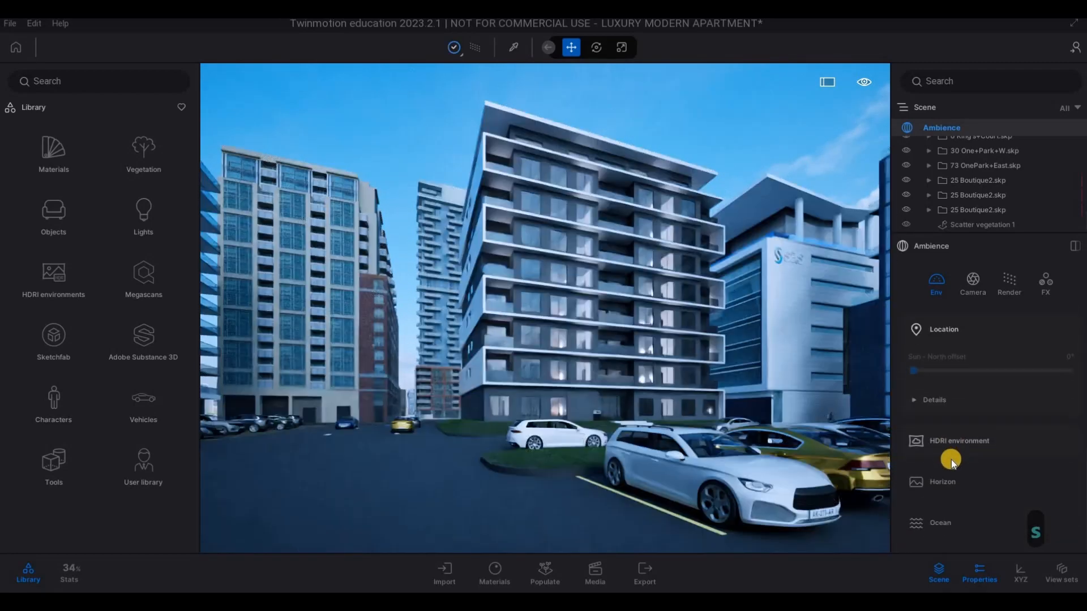
scroll(952, 473, up, 1)
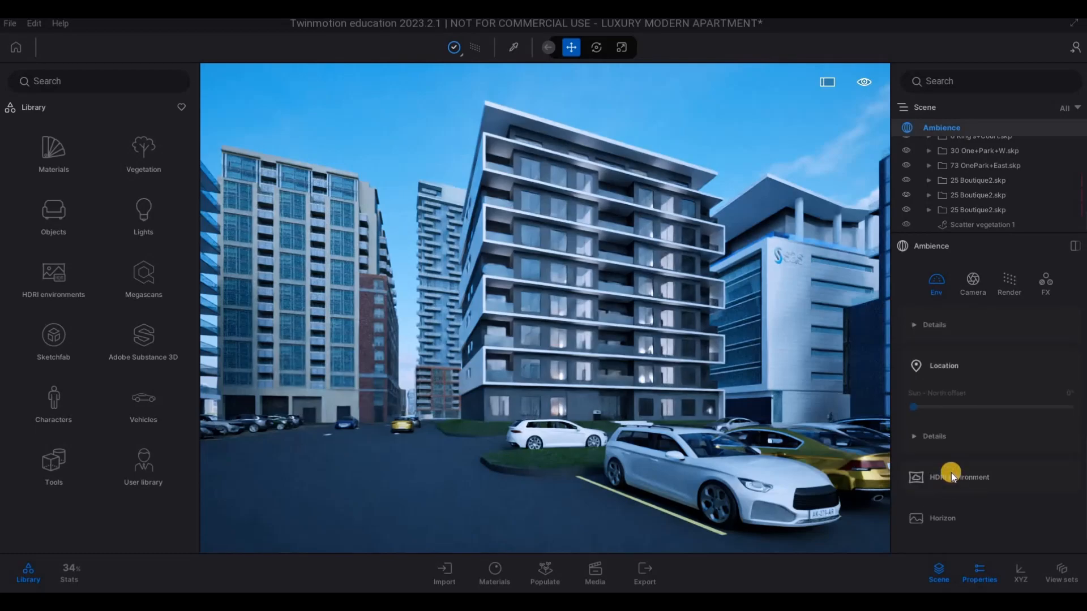
click(951, 475)
scroll(945, 476, down, 3)
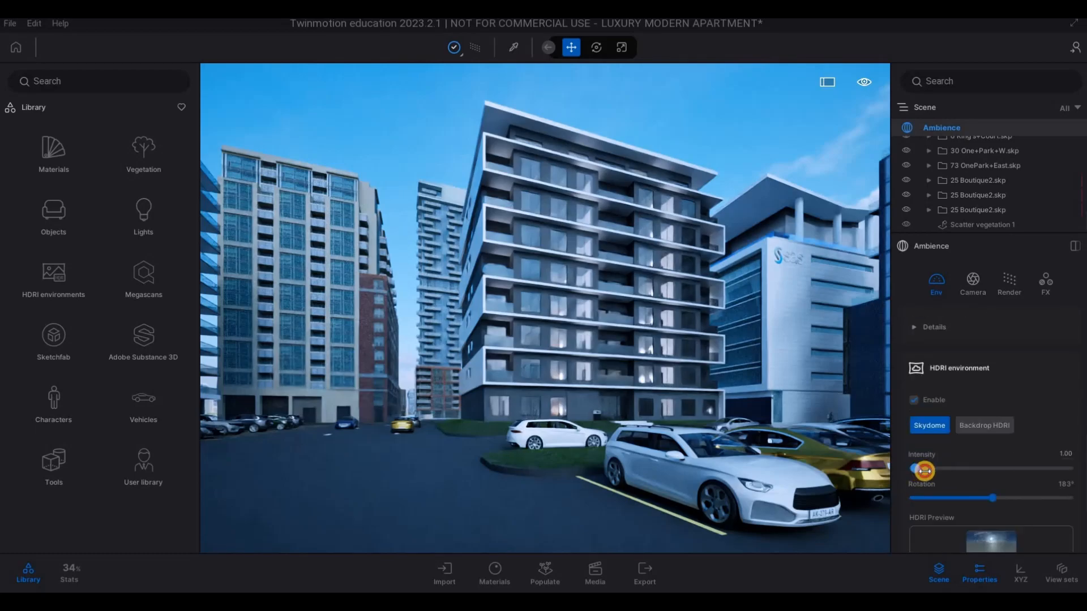
click(925, 471)
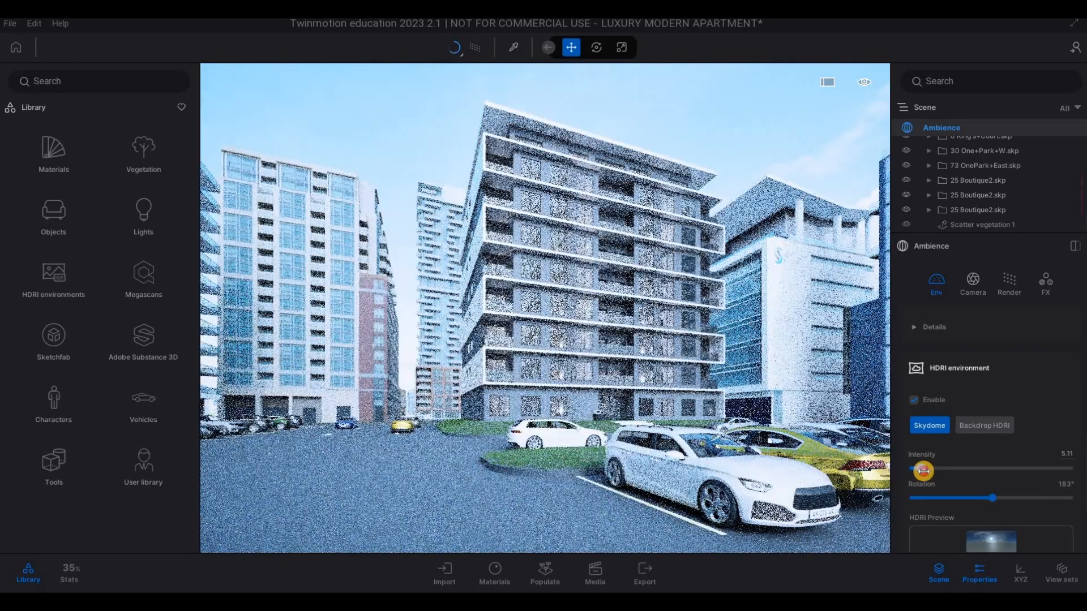
click(924, 471)
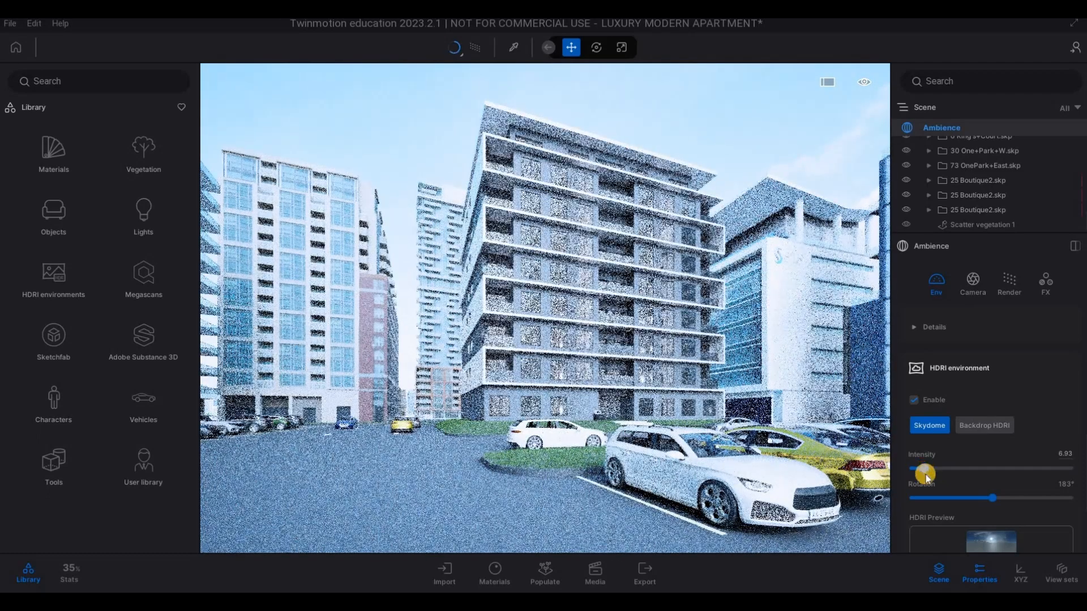
click(923, 471)
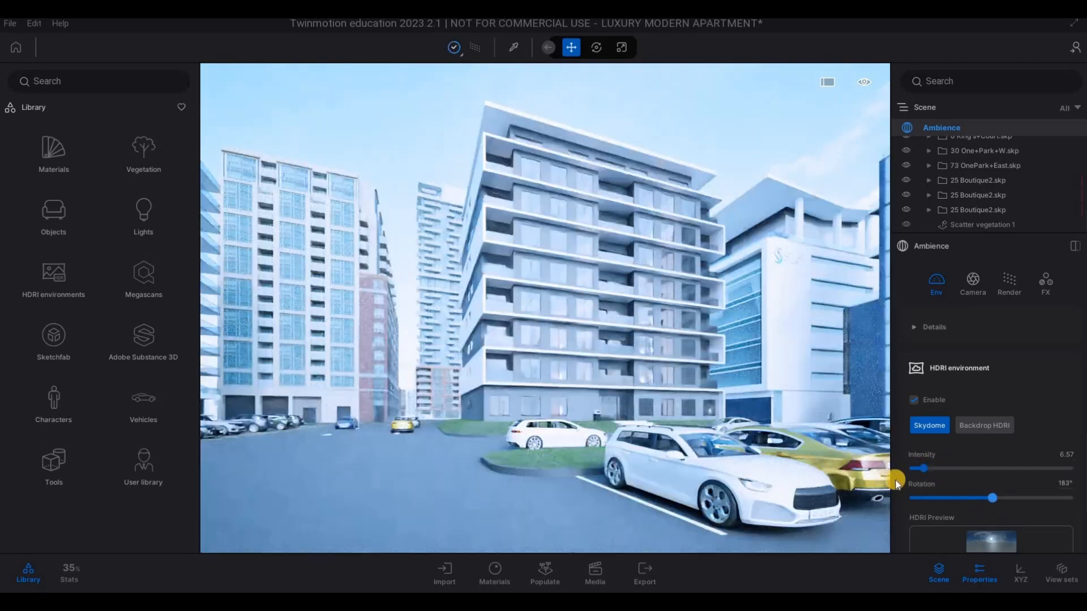
click(919, 471)
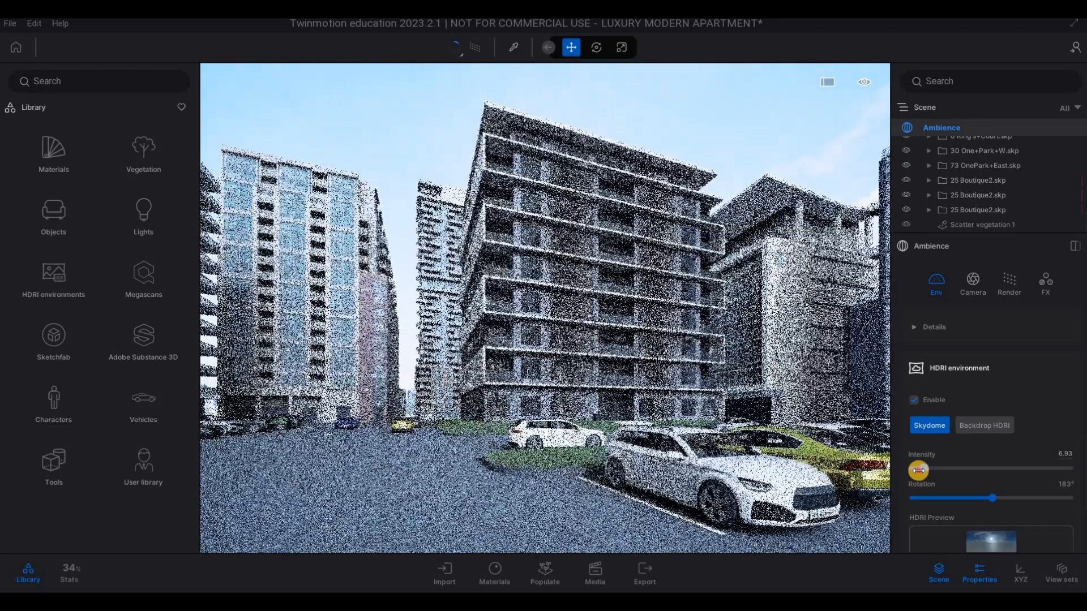
drag(921, 472, 919, 473)
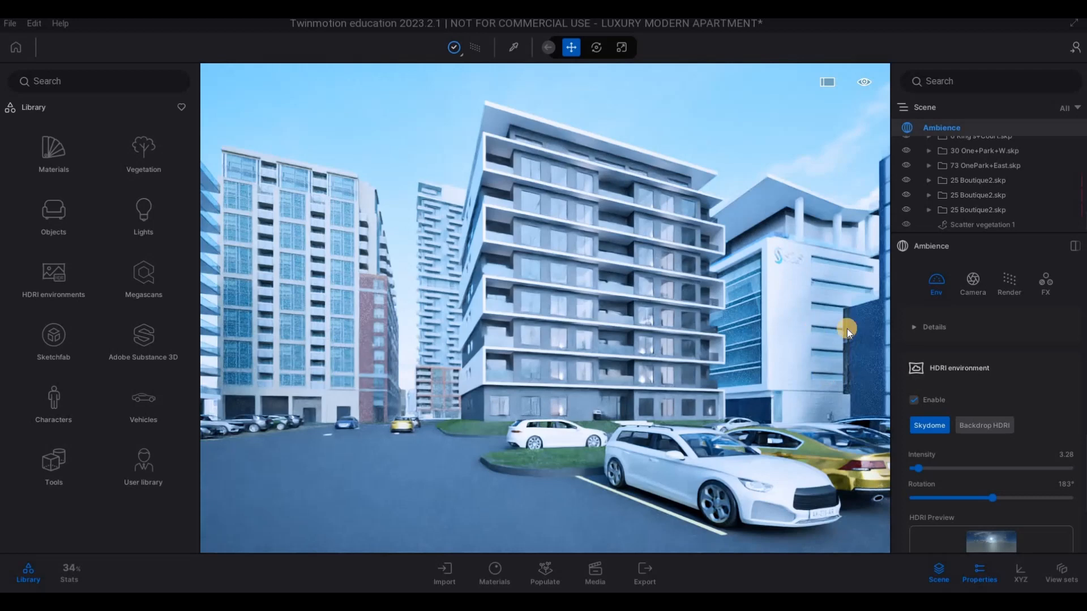
scroll(953, 358, up, 10)
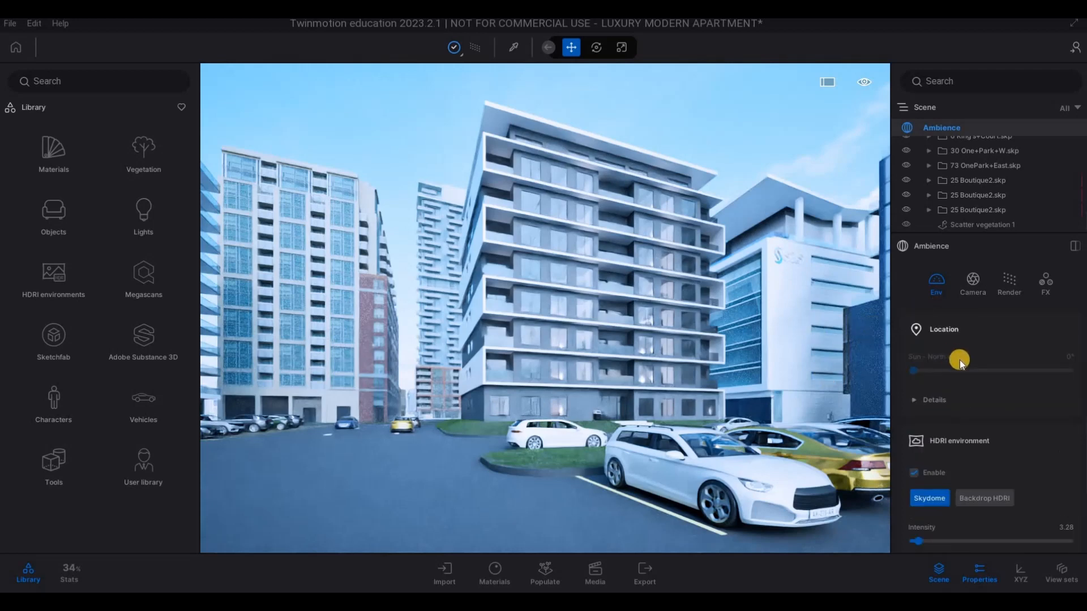
scroll(967, 378, up, 3)
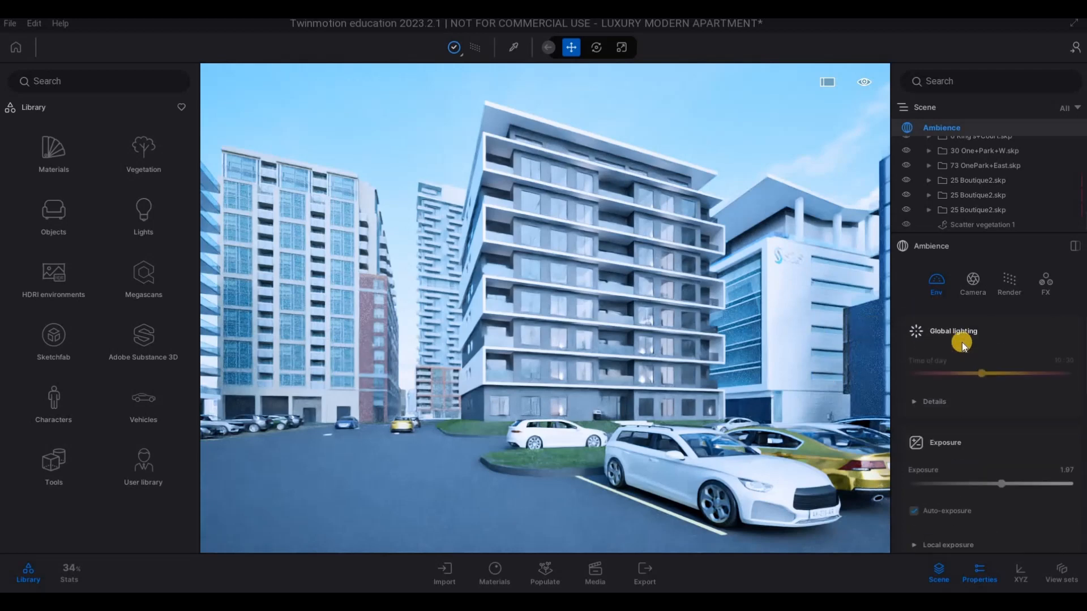
- Set the ambience colour grading to 33% contrast and 59% saturation
click(978, 285)
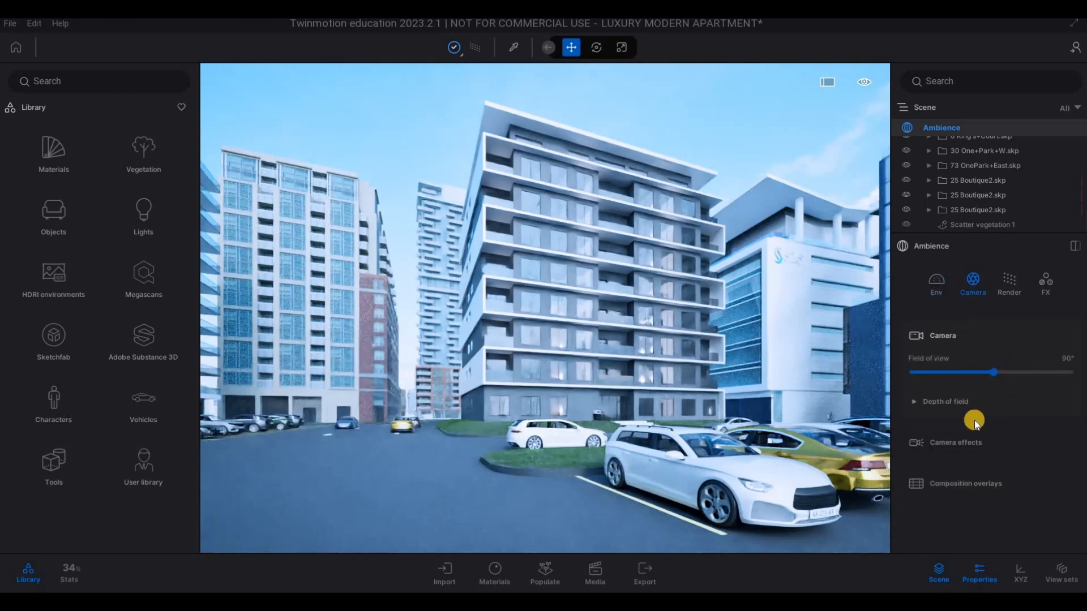
click(1046, 280)
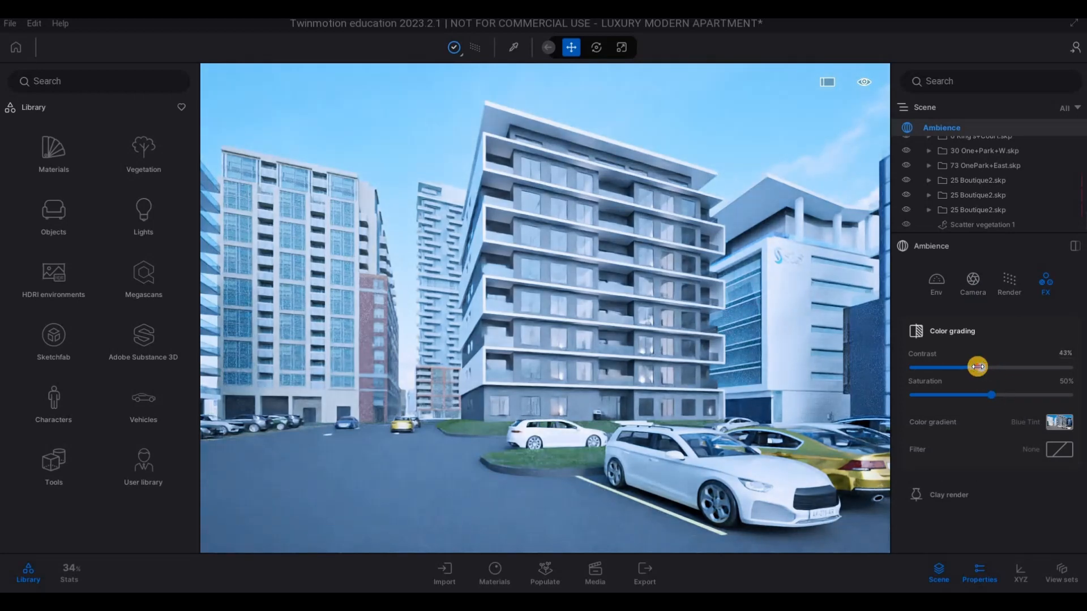
drag(961, 365, 966, 365)
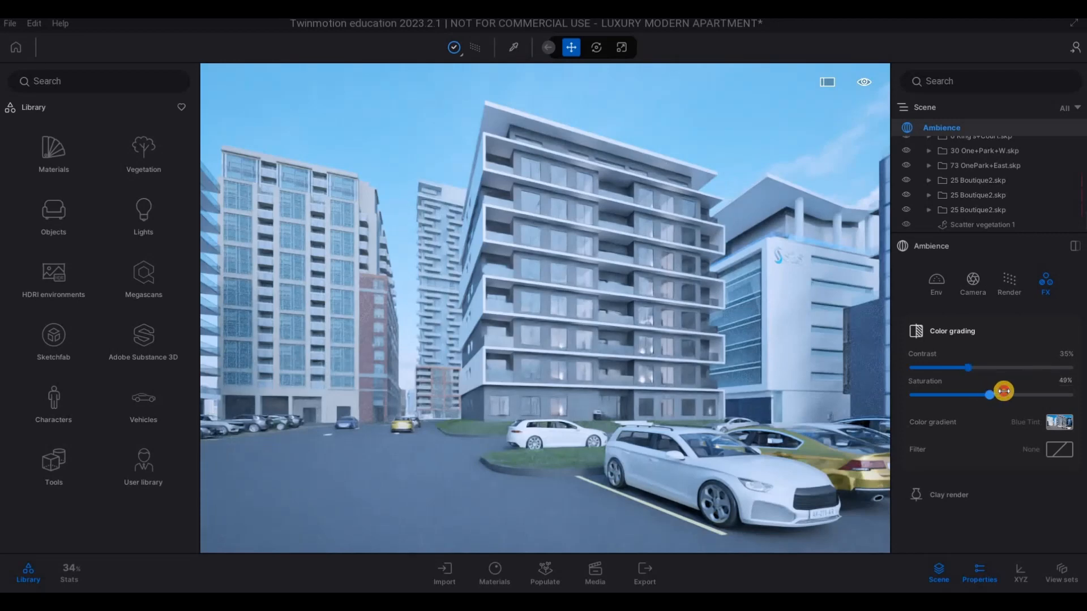
drag(984, 388, 990, 389)
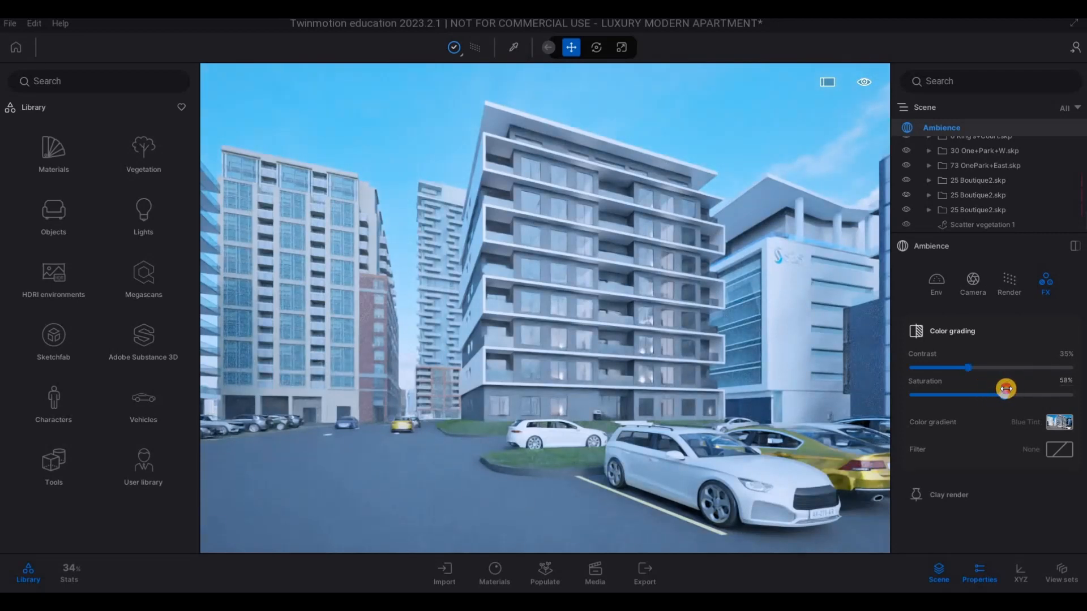
drag(964, 368, 962, 368)
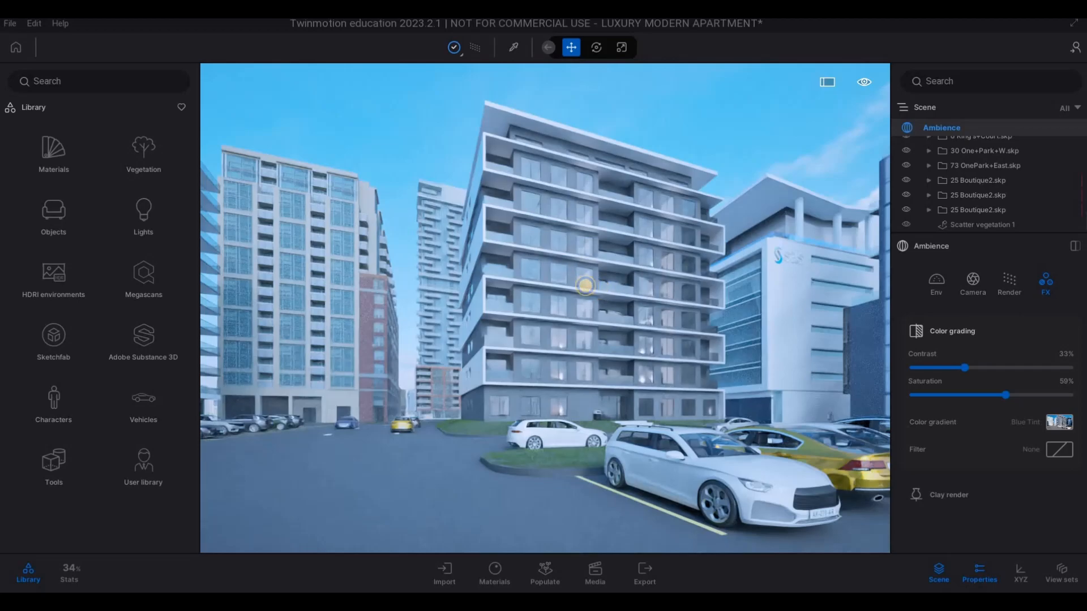
- Reframe the apartment block from a slightly raised viewpoint, with the white SUV partly cropped in the near foreground
key(s)
key(s)
key(e)
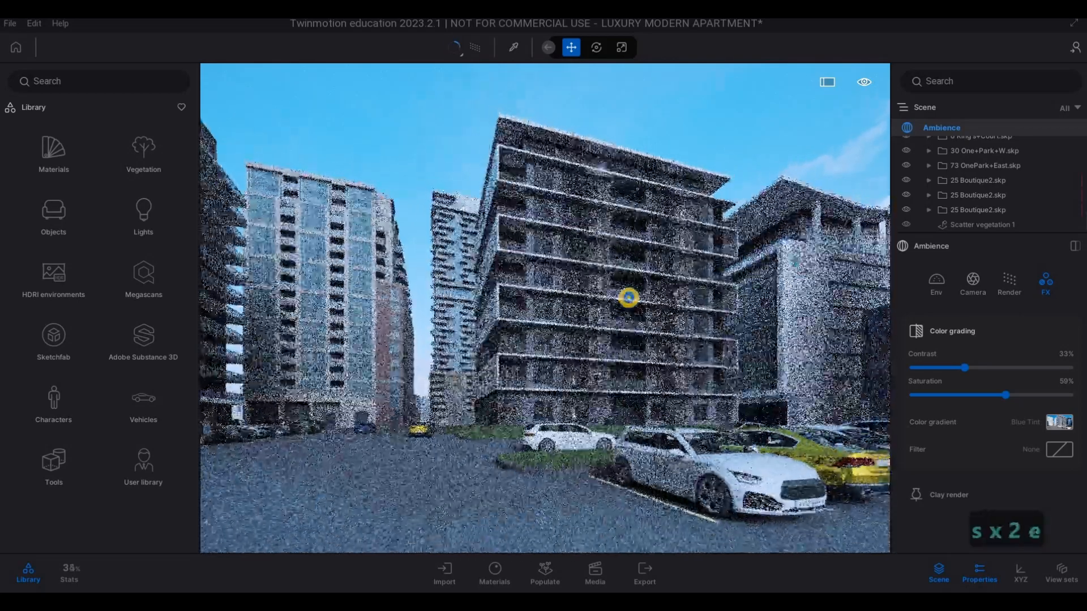
key(e)
key(e)
key(e)
key(e)
key(e)
key(e)
key(e)
key(e)
key(e)
key(e)
key(e)
key(w)
key(q)
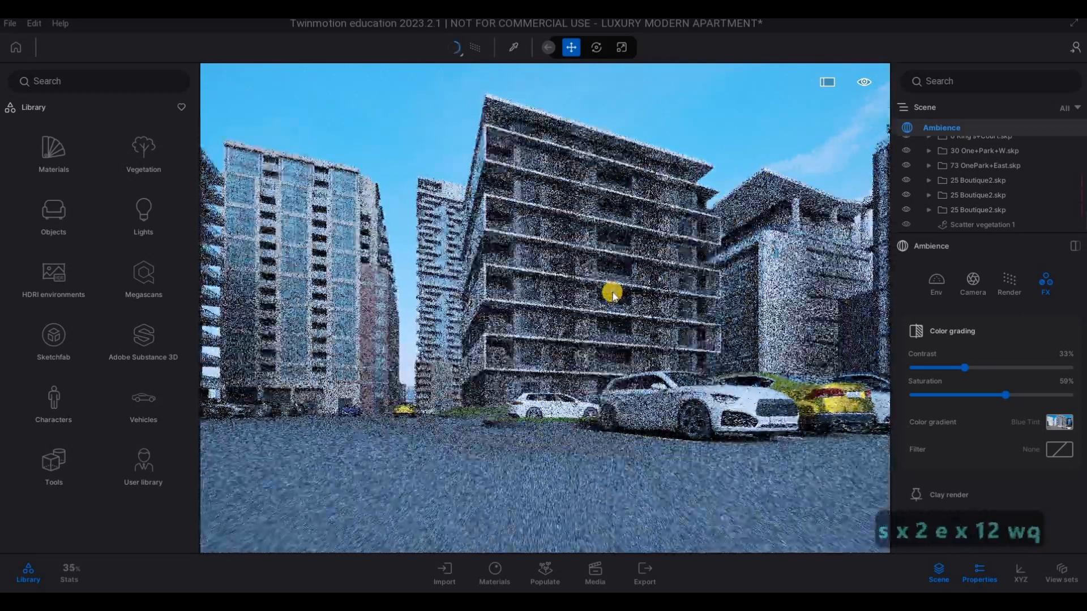
key(q)
key(q)
key(q)
key(q)
key(q)
key(q)
key(q)
key(q)
key(q)
key(q)
key(q)
key(q)
key(q)
key(q)
key(d)
key(d)
drag(583, 288, 628, 295)
key(d)
key(d)
key(a)
key(a)
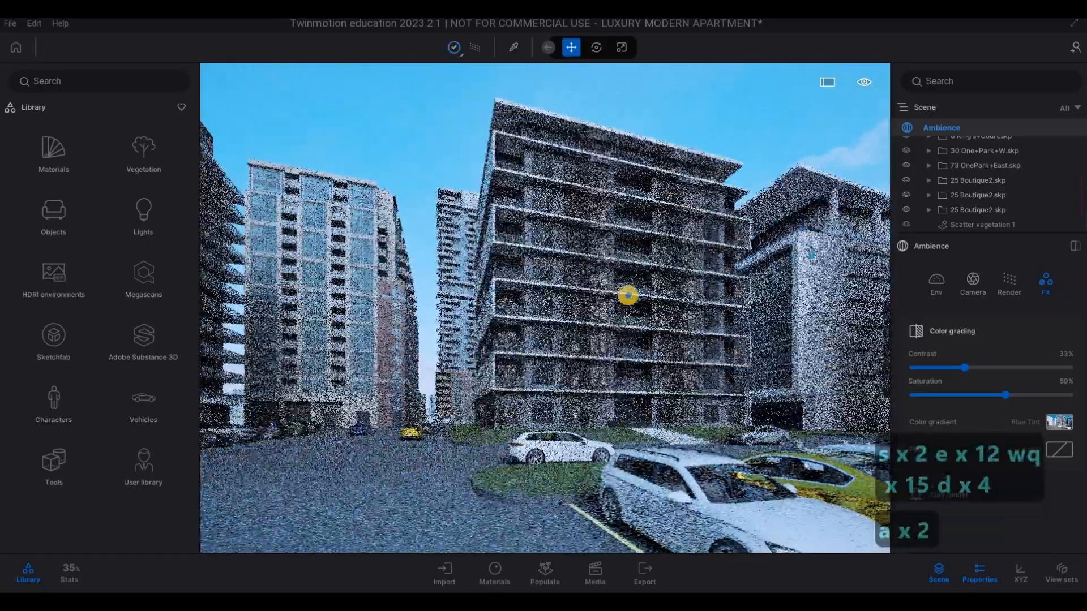
right_drag(628, 295, 623, 295)
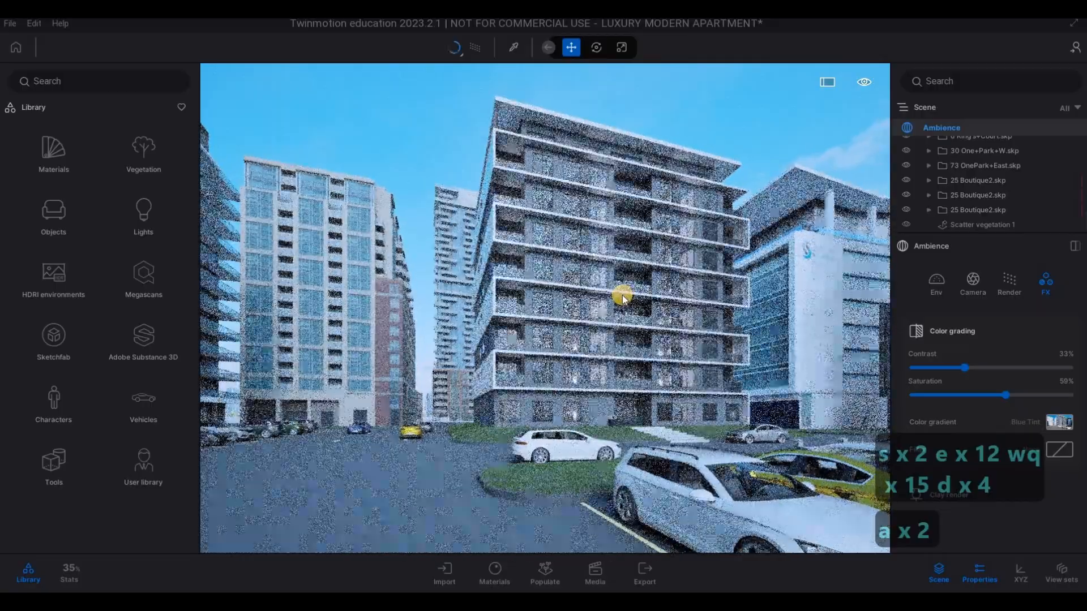
- Delete the white car parked nearest the camera, in front of the grass island facing the apartment block
key(w)
key(w)
key(w)
key(w)
key(w)
key(w)
key(w)
key(w)
key(w)
key(w)
key(w)
key(w)
key(w)
key(w)
key(w)
key(w)
key(w)
key(w)
key(w)
key(w)
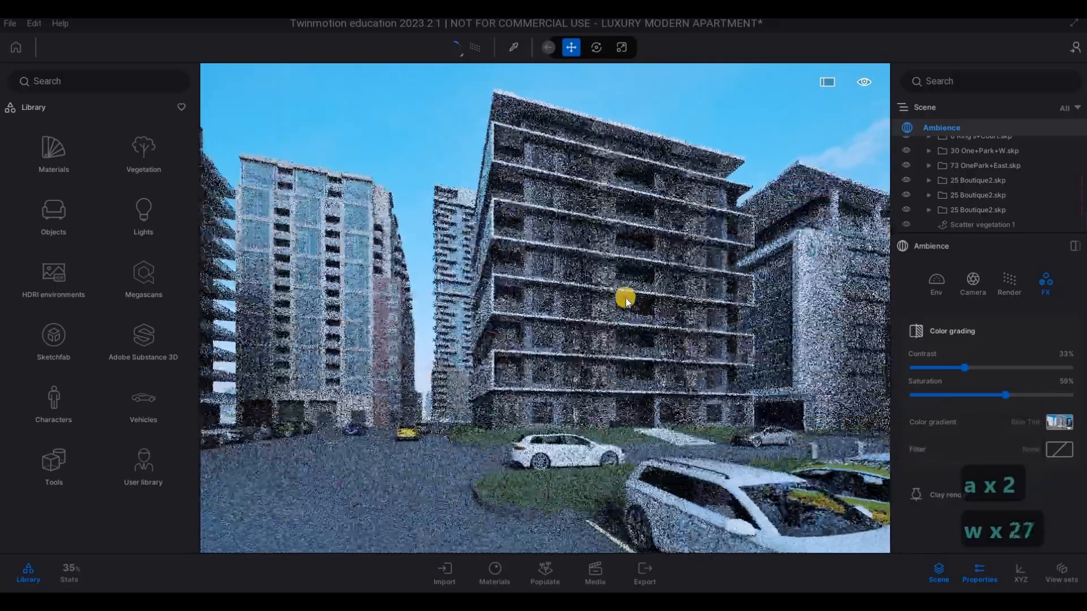
key(w)
key(w)
key(w)
key(w)
key(w)
key(w)
key(w)
key(w)
key(w)
key(w)
key(w)
key(d)
key(d)
key(d)
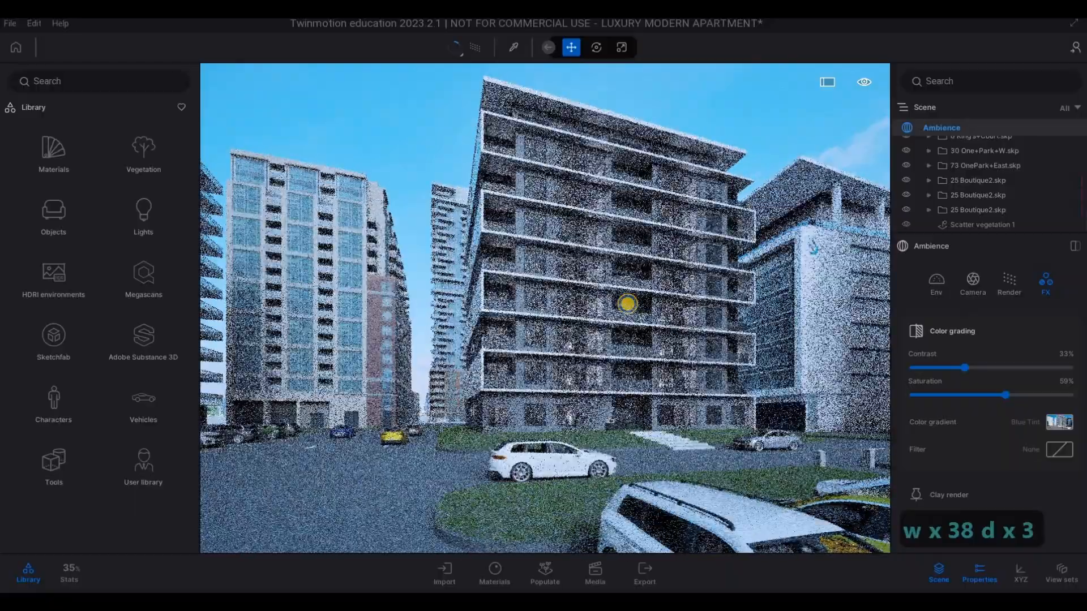
key(w)
key(w)
key(a)
key(e)
key(a)
key(w)
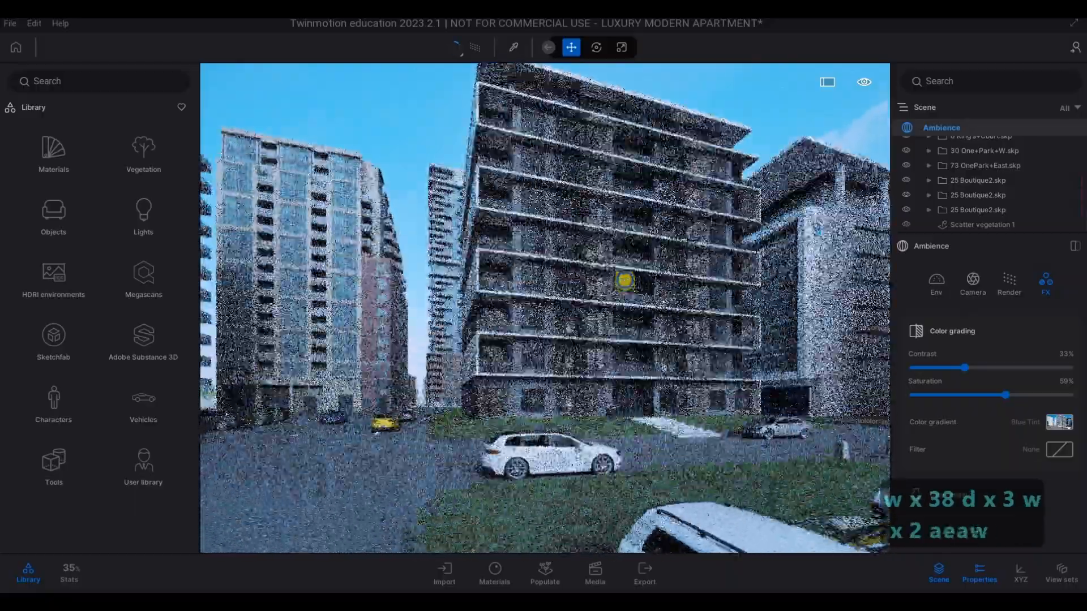
key(w)
key(s)
key(d)
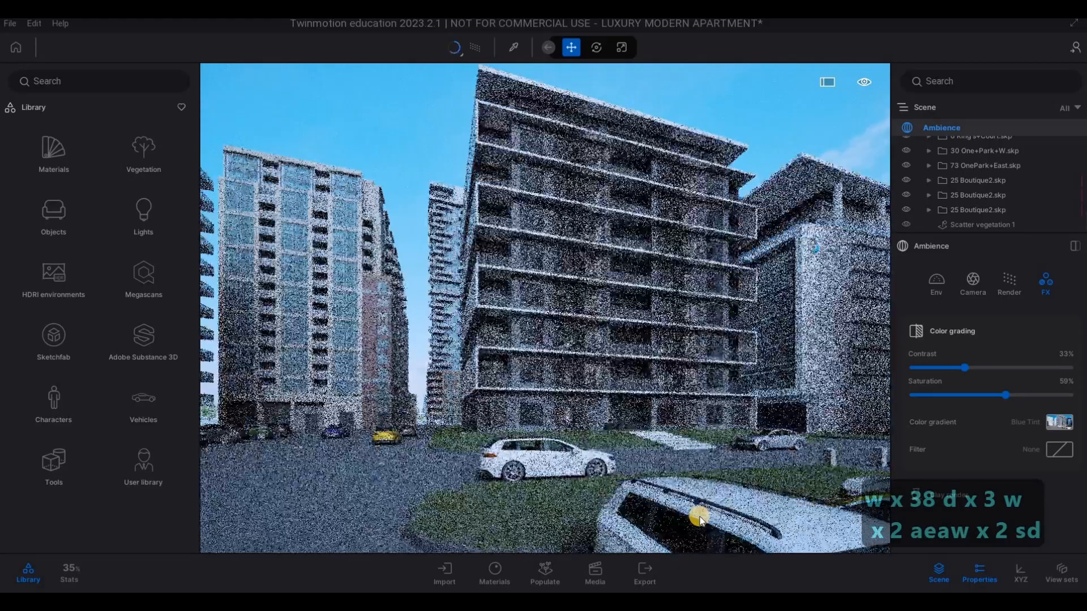
click(703, 522)
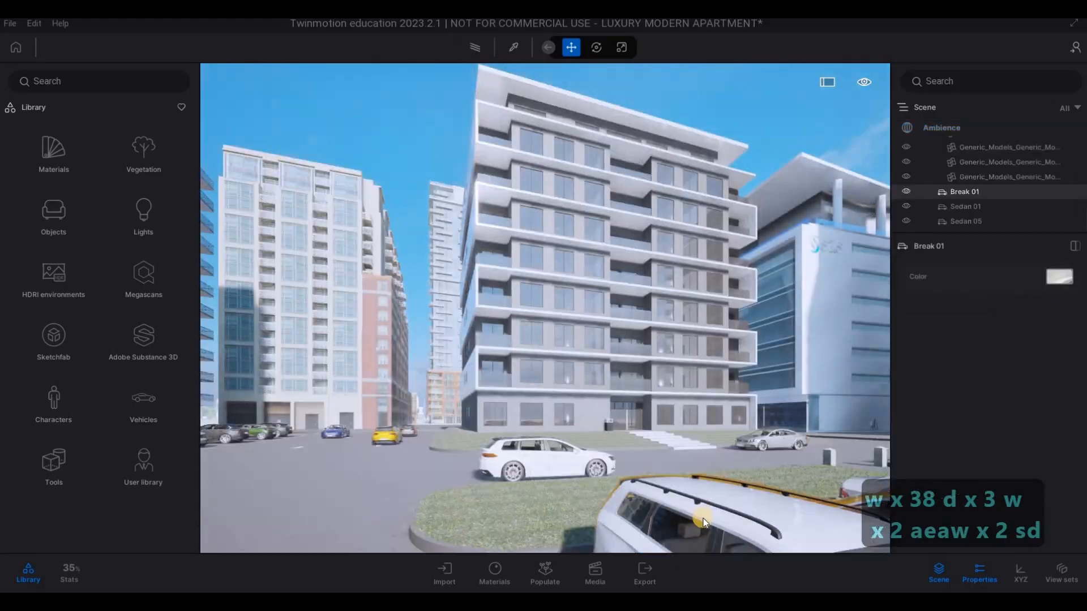
key(Delete)
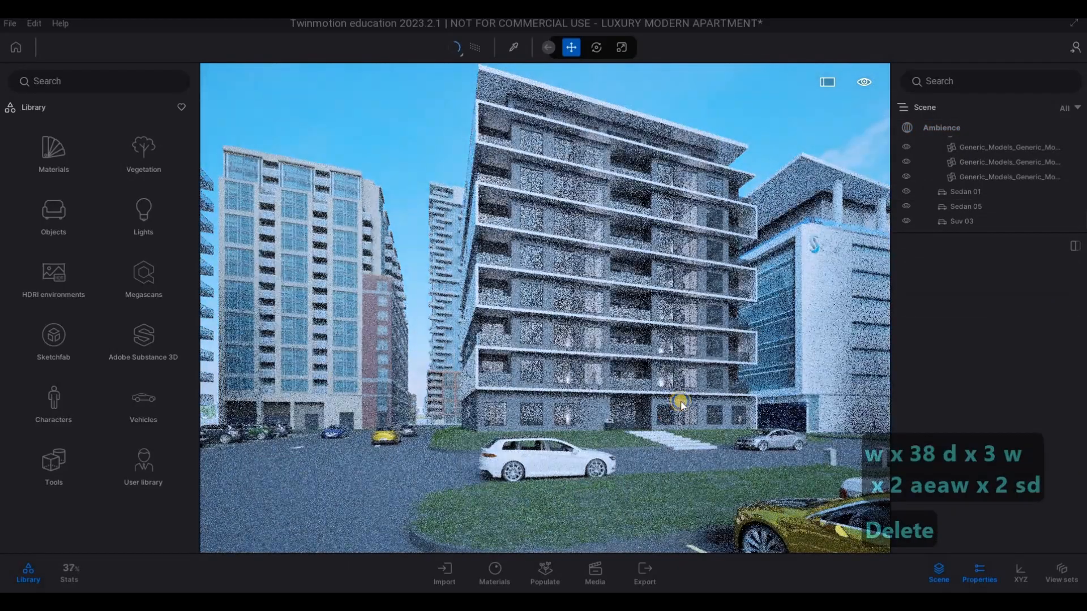
- Frame the apartment block over the grass island, with the gold car at the edge of the foreground
key(w)
key(w)
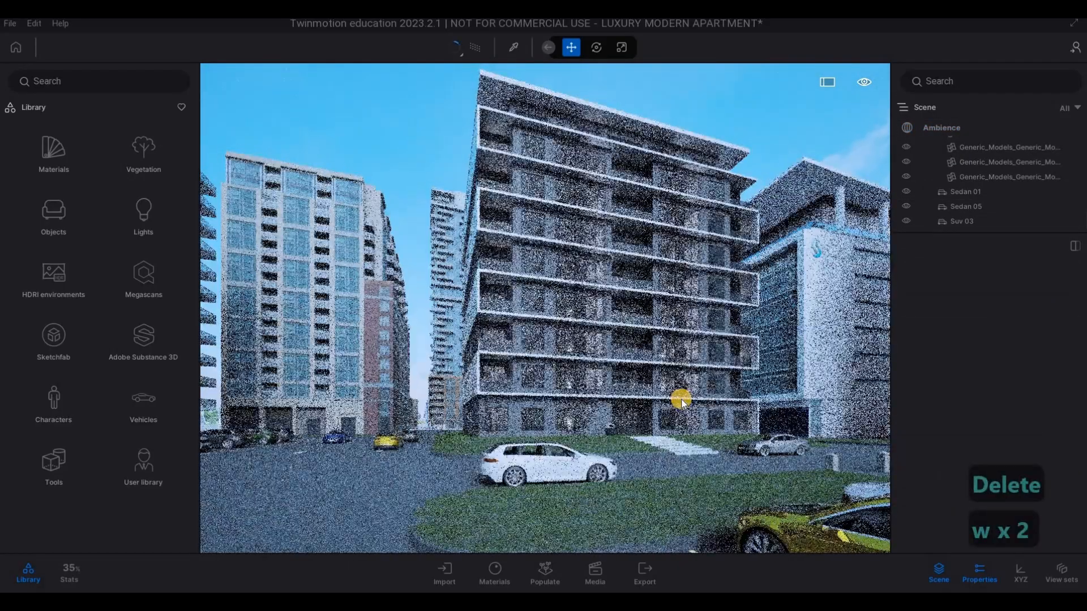
key(d)
key(w)
key(s)
key(s)
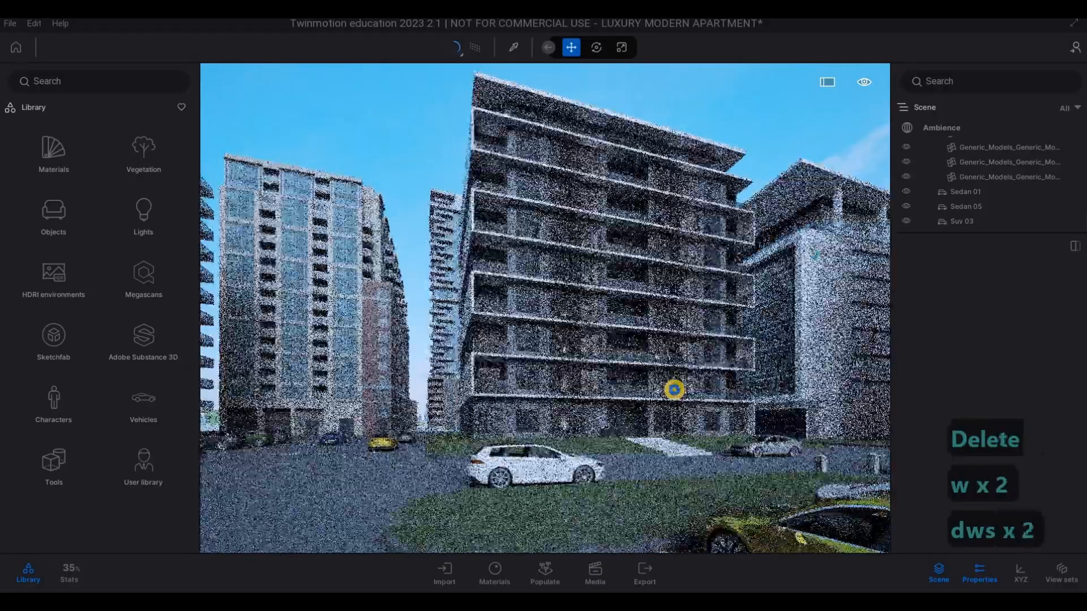
key(s)
key(a)
key(a)
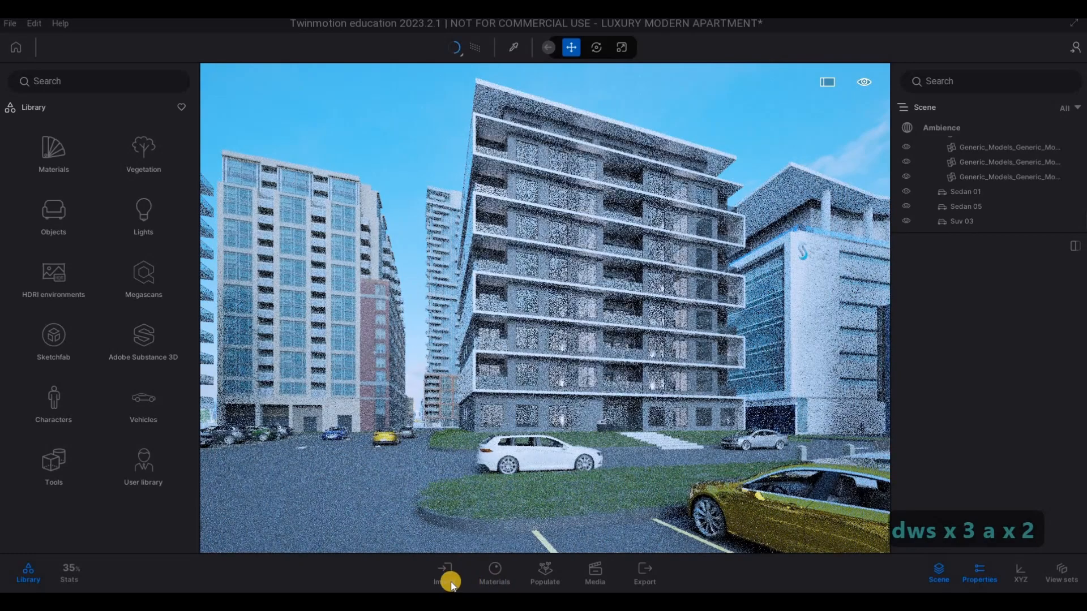
- Open the still image media and reframe the apartment block with the grass island and parked cars in the foreground
click(562, 552)
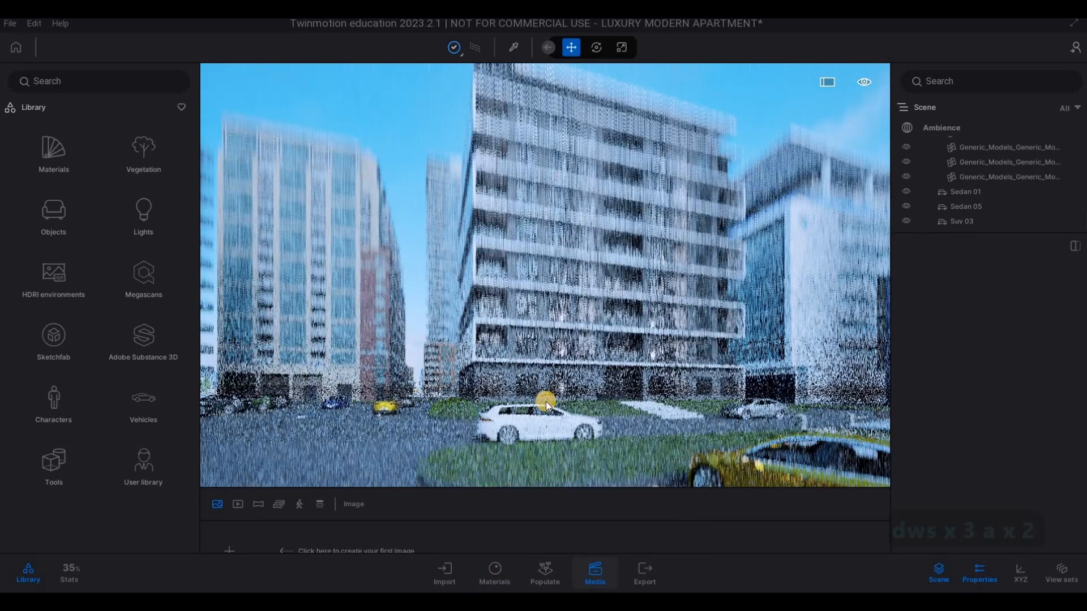
key(s)
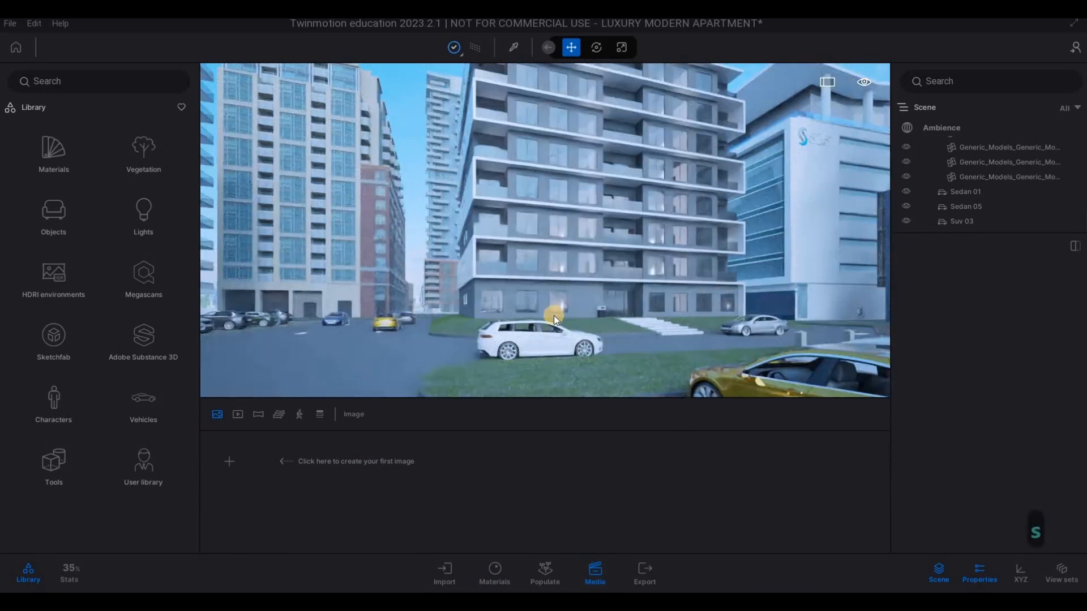
key(s)
key(s)
key(s)
key(s)
key(s)
key(s)
key(s)
key(s)
key(s)
key(s)
key(s)
key(s)
key(s)
key(s)
key(s)
key(s)
key(s)
key(s)
key(s)
key(s)
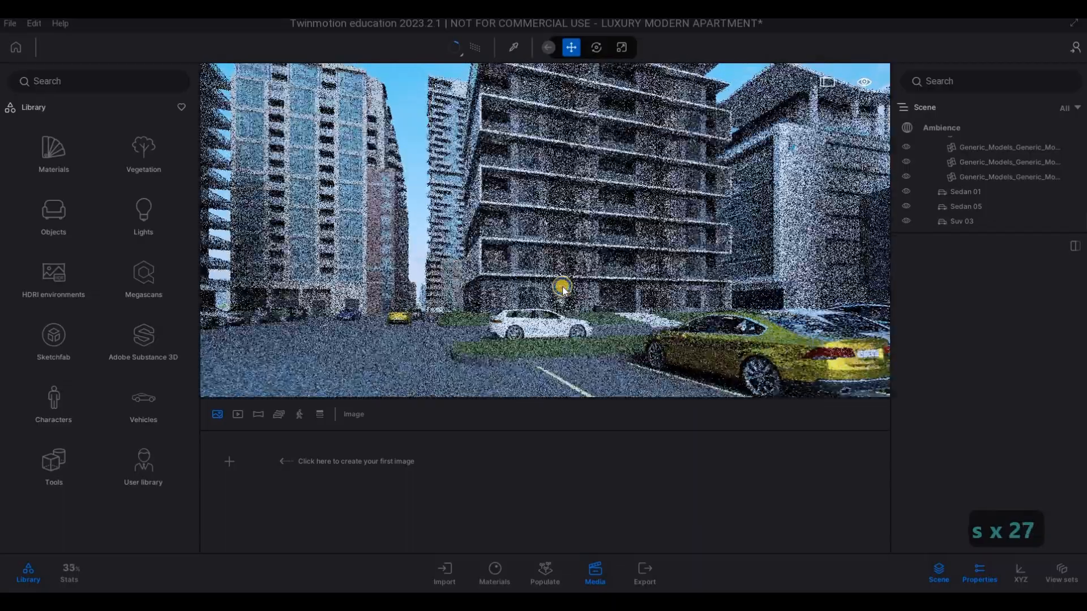
key(w+q)
key(w+q)
key(w+q)
key(w+q)
key(w+q)
key(w+q)
key(w+q)
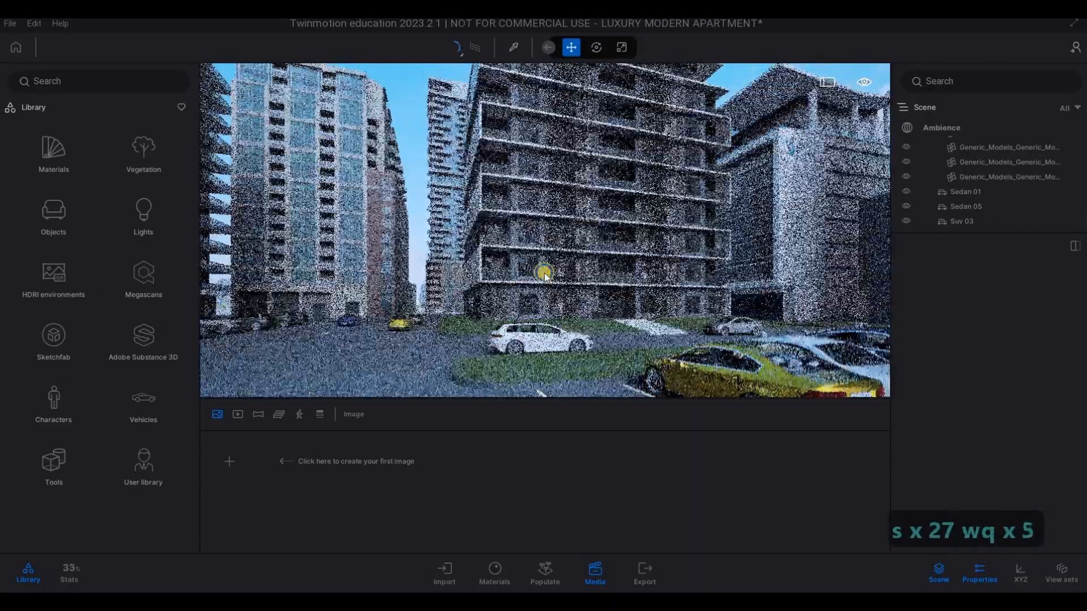
key(d)
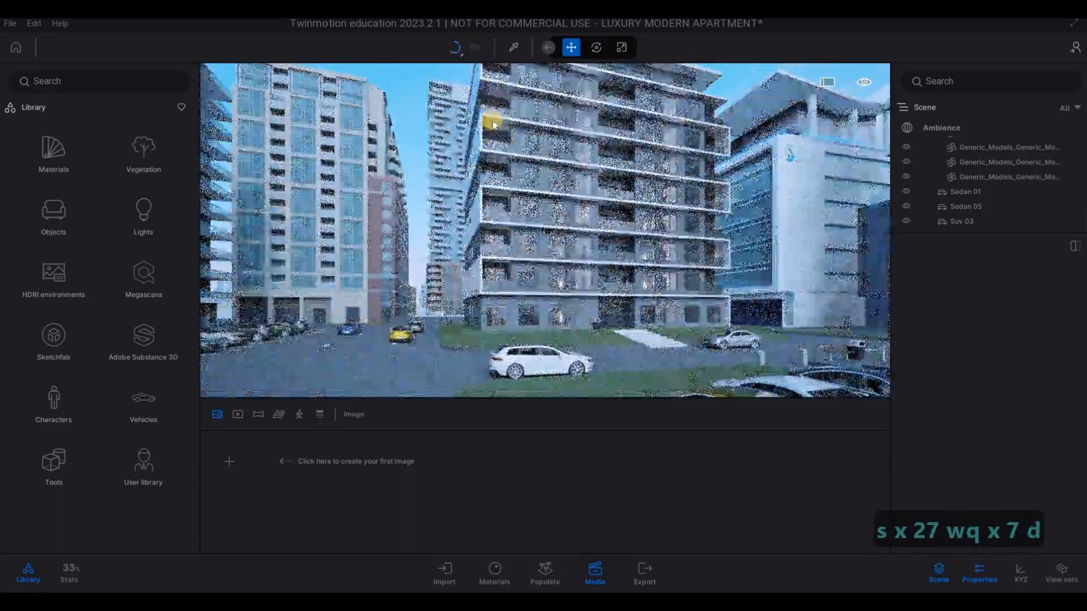
- With the path tracer off, frame the whole block with the parked cars and neighbouring towers, and create the first image from this view
key(s)
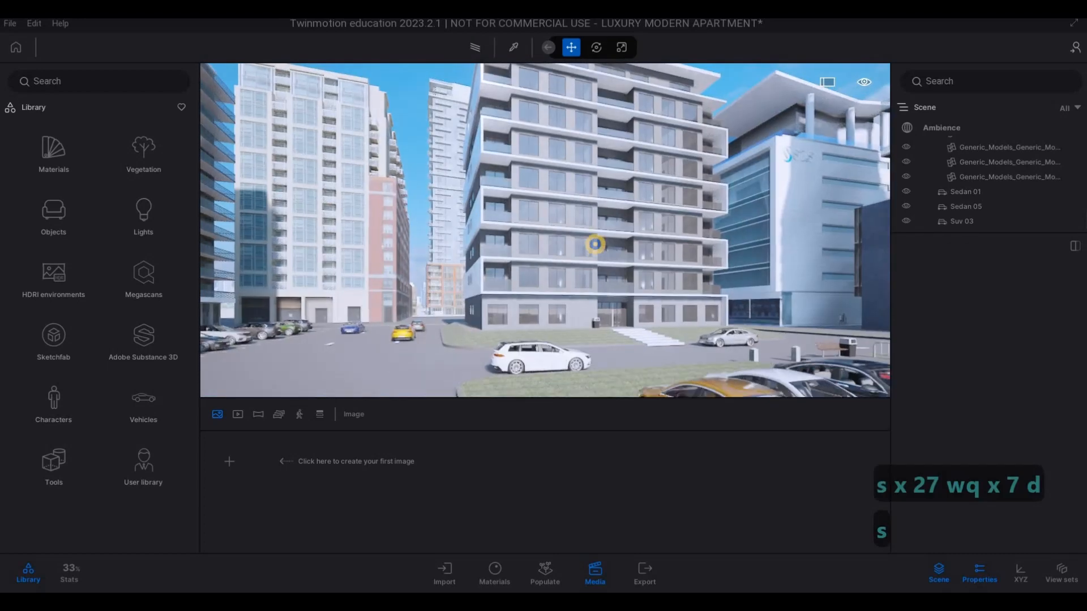
key(s)
key(w)
key(s)
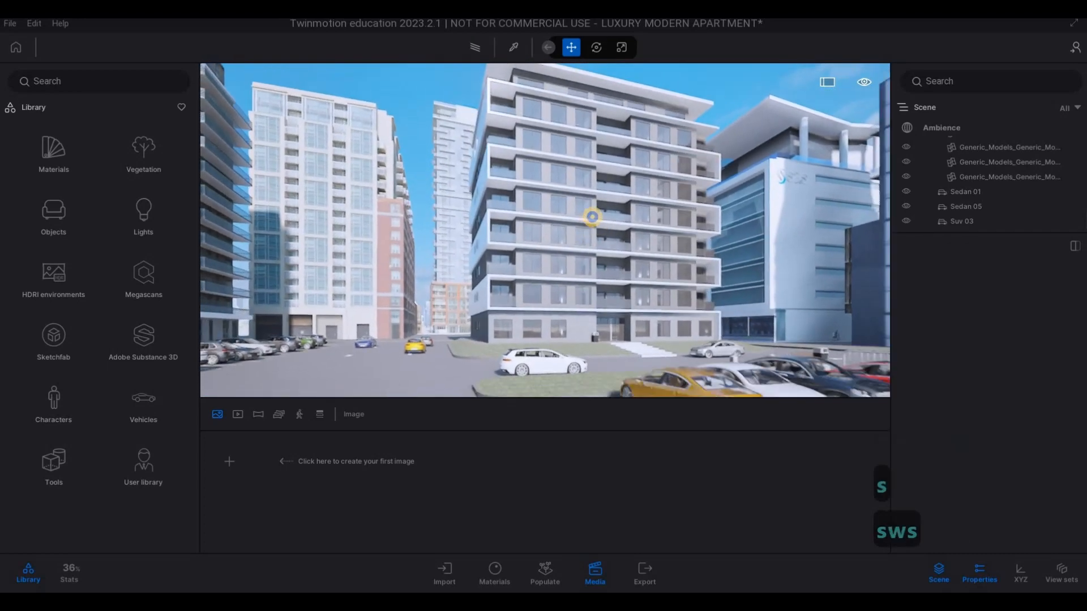
key(w+s)
key(w+s)
key(w+s)
key(d)
key(w)
key(w)
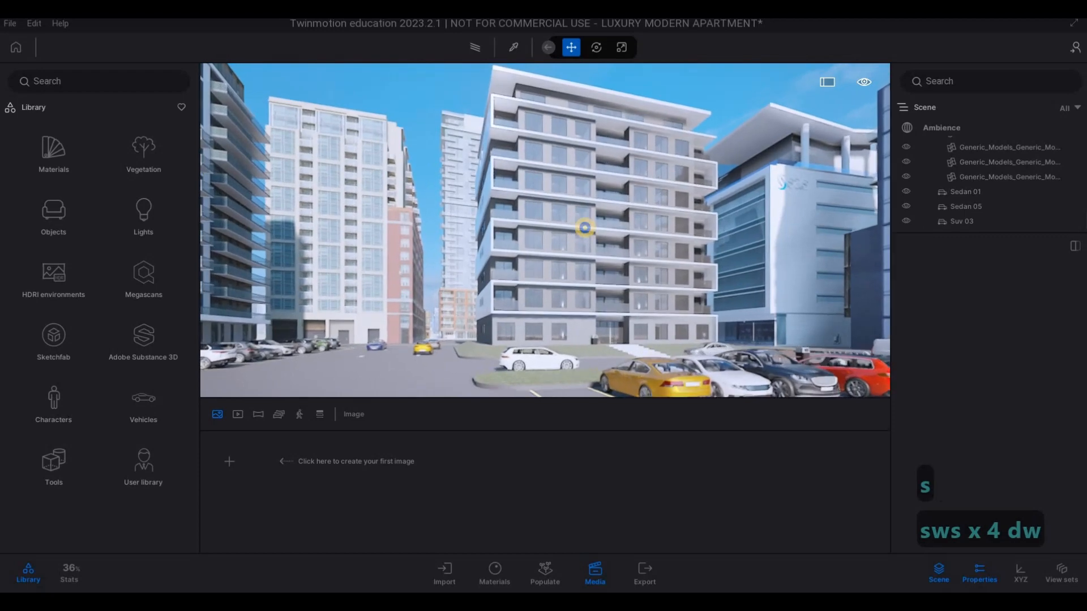
key(a)
key(s)
key(a)
key(w)
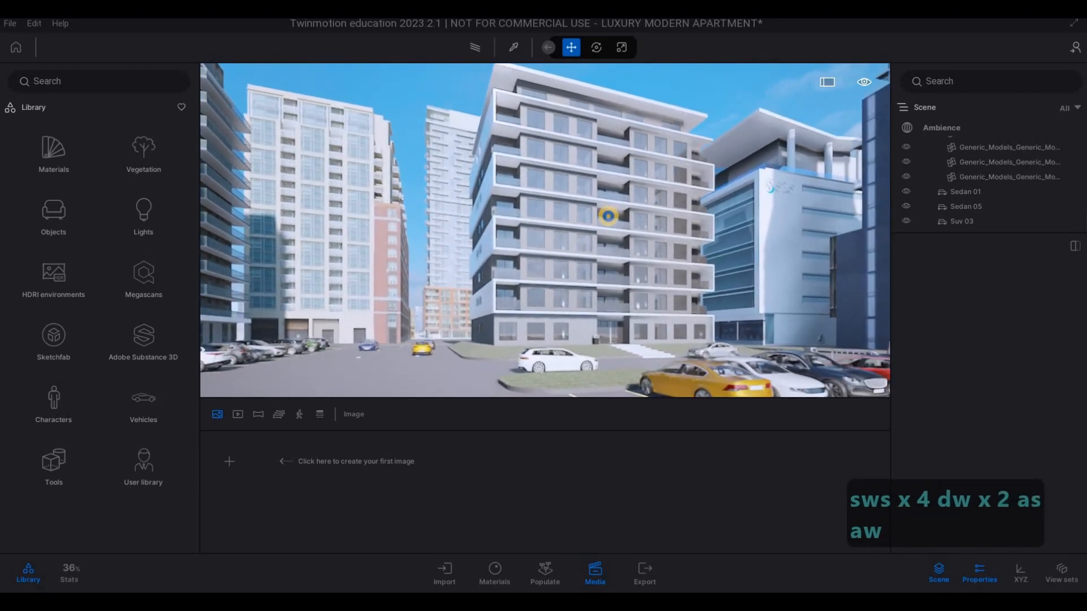
key(s)
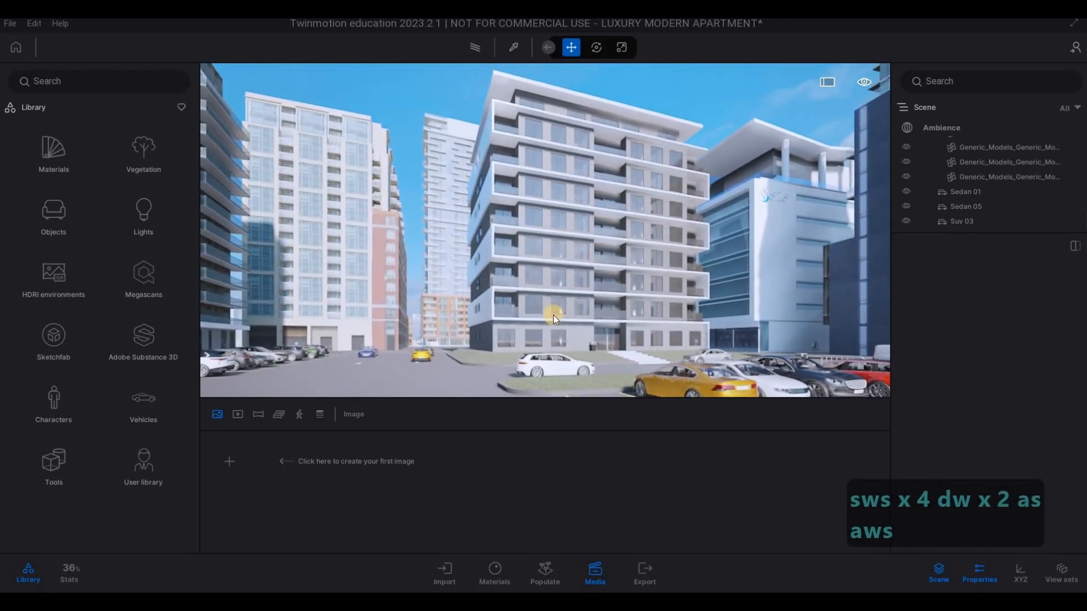
click(236, 466)
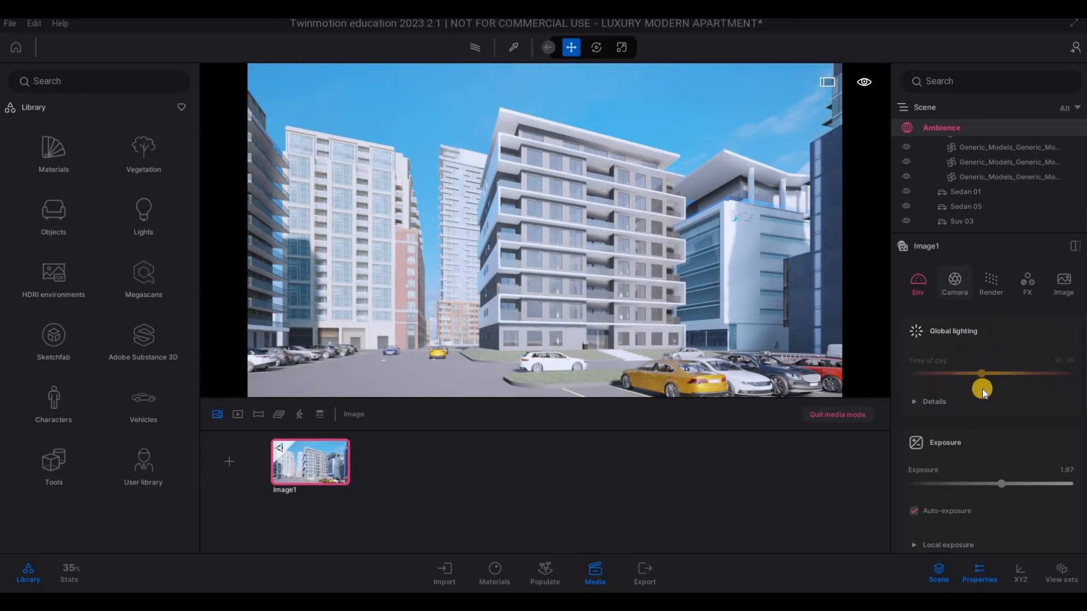
- Set the image camera's focal length to 22 mm, adjust its framing of the block, and refresh the saved image
drag(990, 371, 988, 368)
key(q)
key(q)
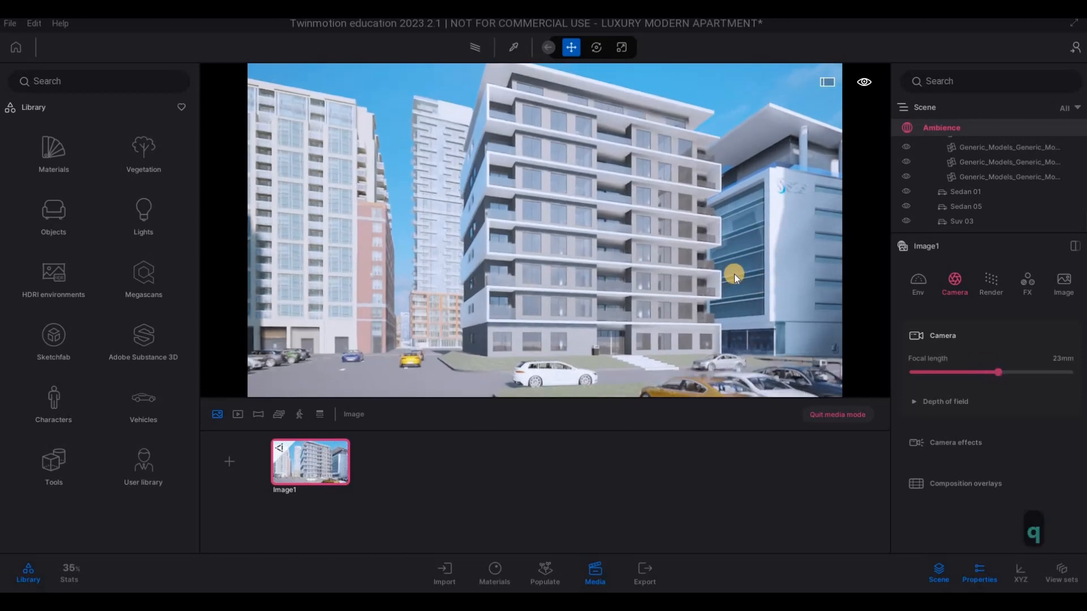
click(996, 375)
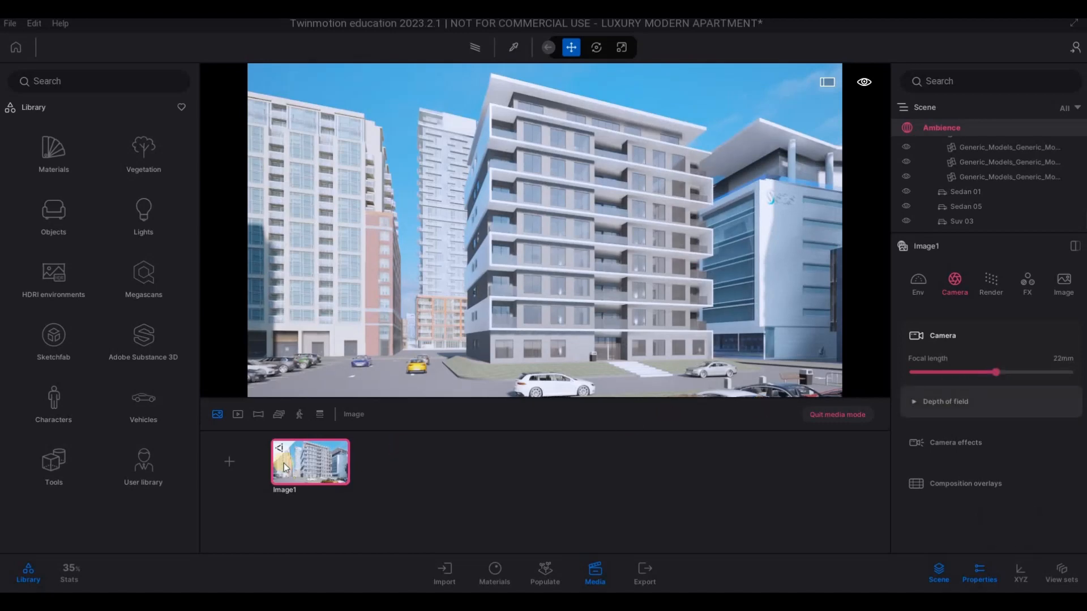
mouse_move(306, 446)
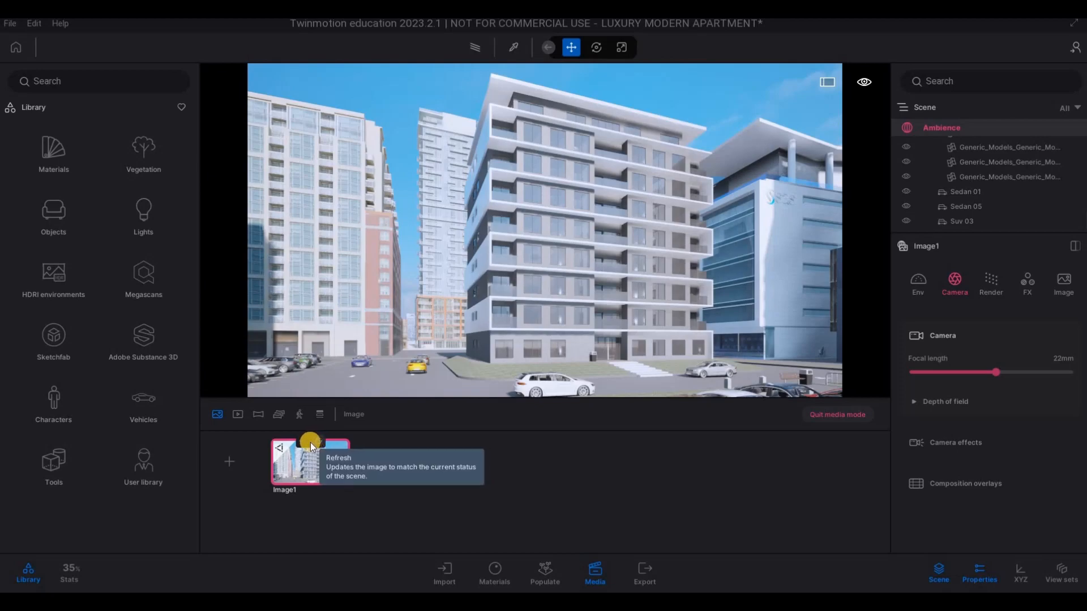
click(310, 443)
- Render the image view with the path tracer and refresh the saved image to match
click(470, 48)
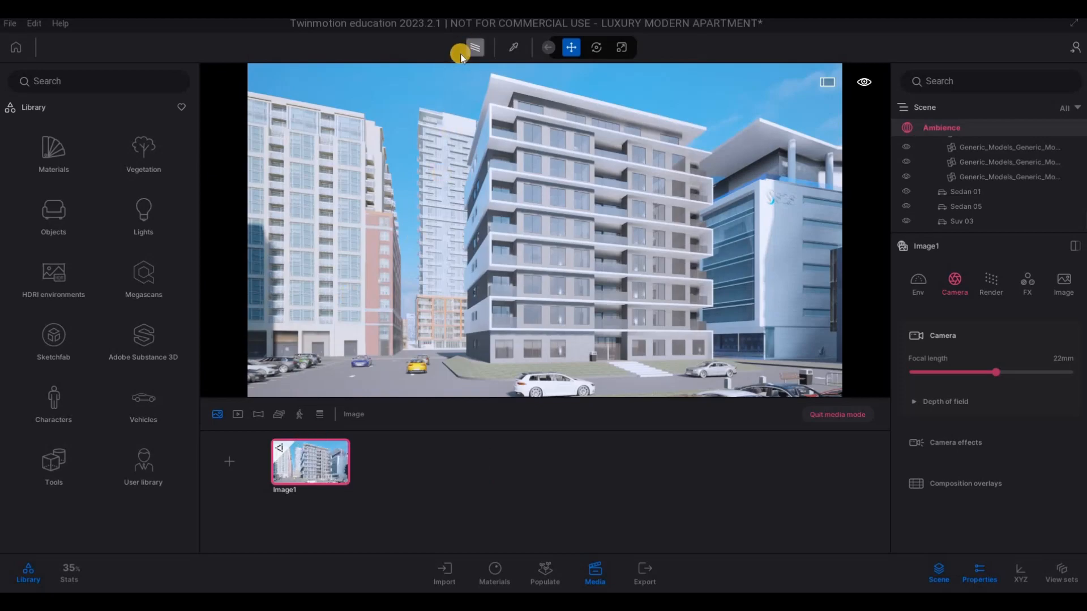
click(461, 53)
click(456, 103)
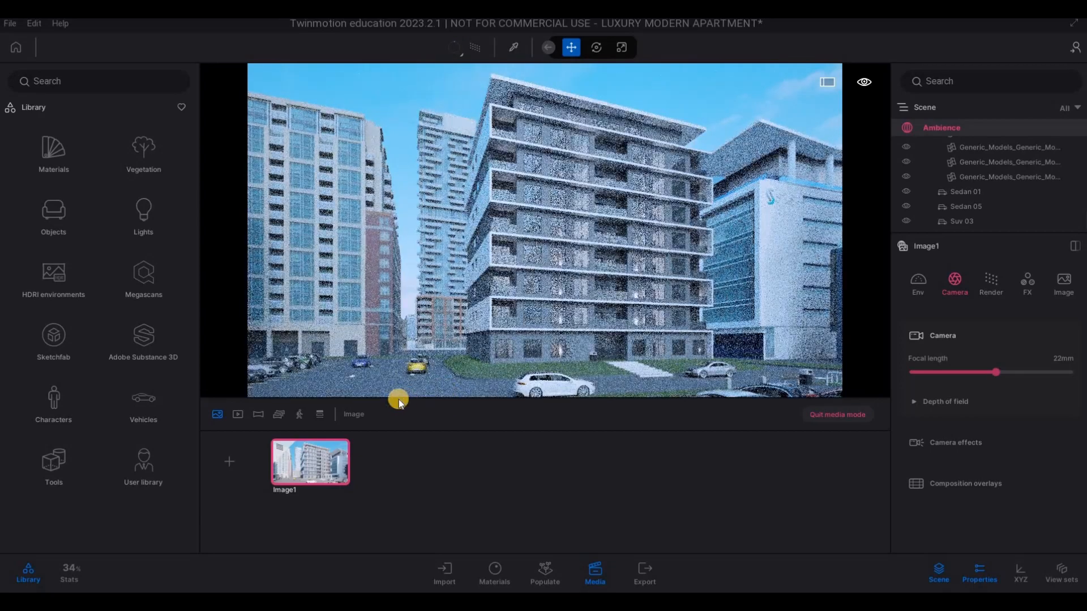
click(320, 443)
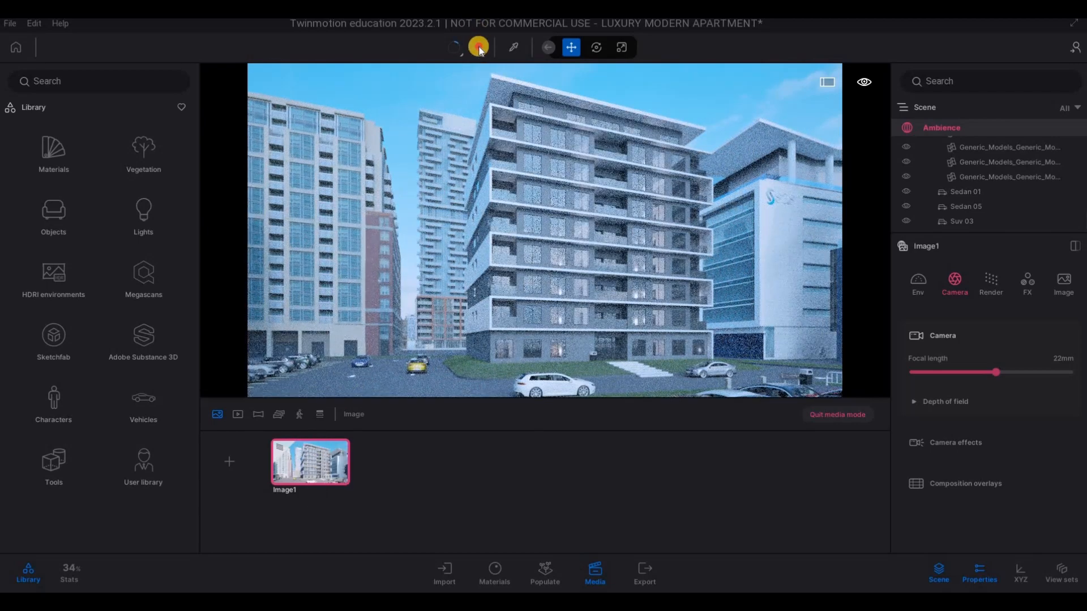
- Frame the apartment block head-on with the parked cars in the foreground, and create the second image from this view
key(d)
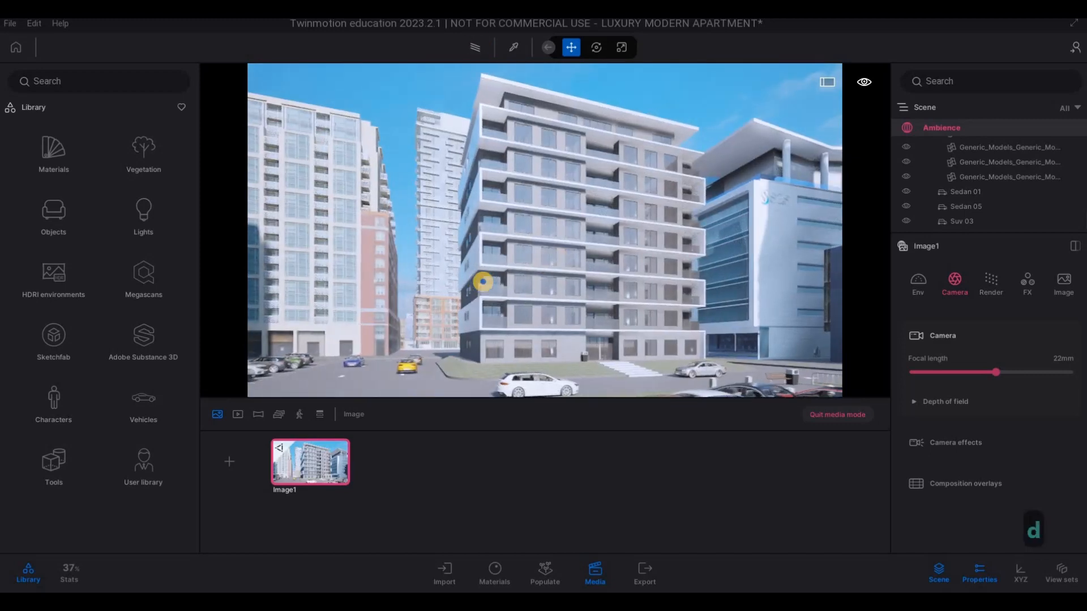
key(s)
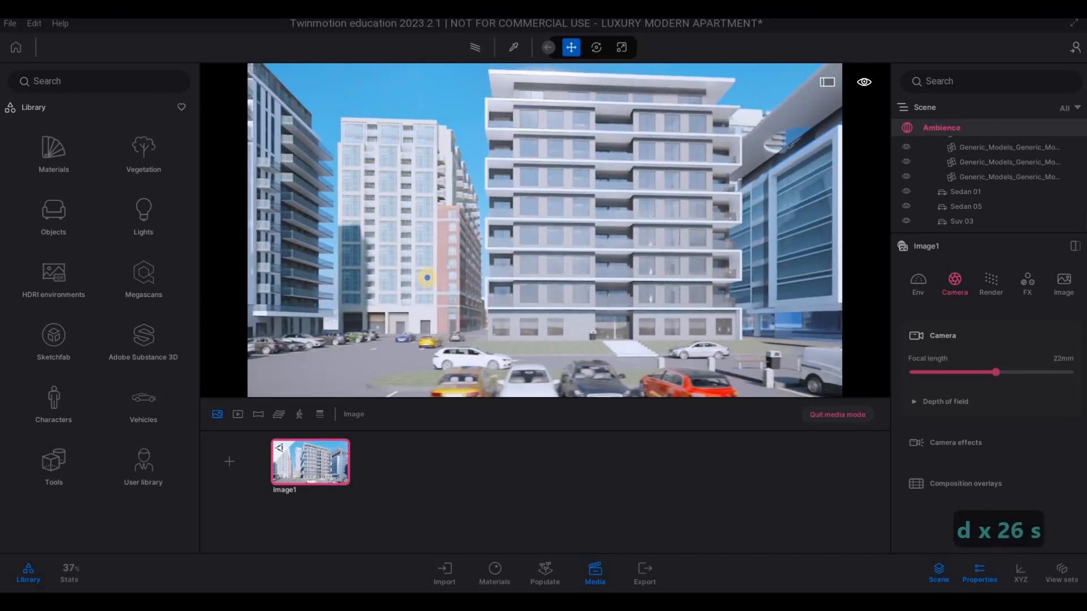
key(s)
key(d)
key(s)
key(d)
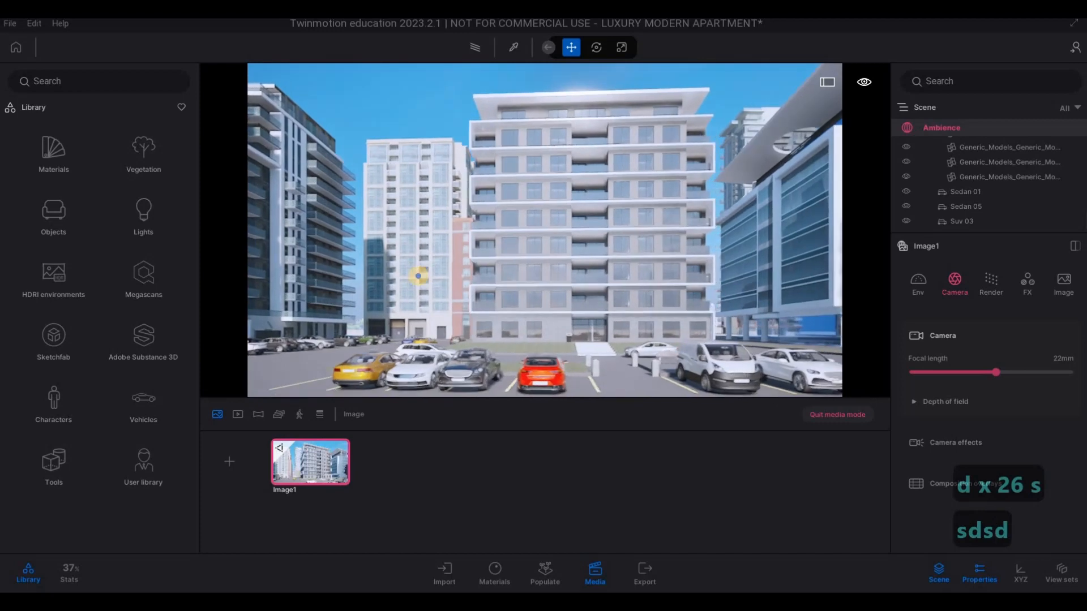
key(a)
key(d)
key(d)
key(d)
key(d)
key(d)
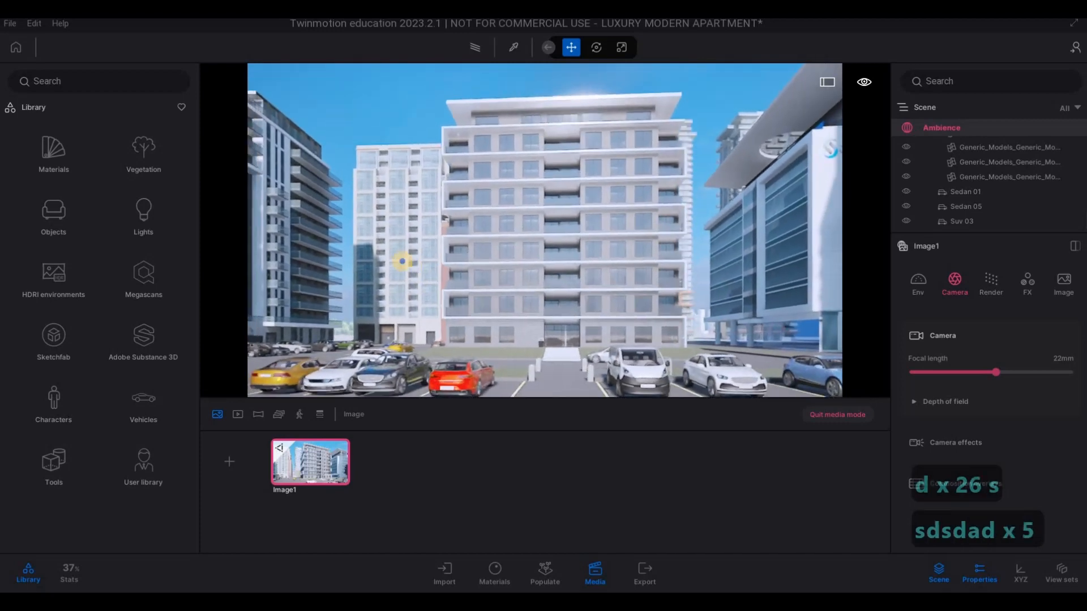
key(s)
key(e)
key(e)
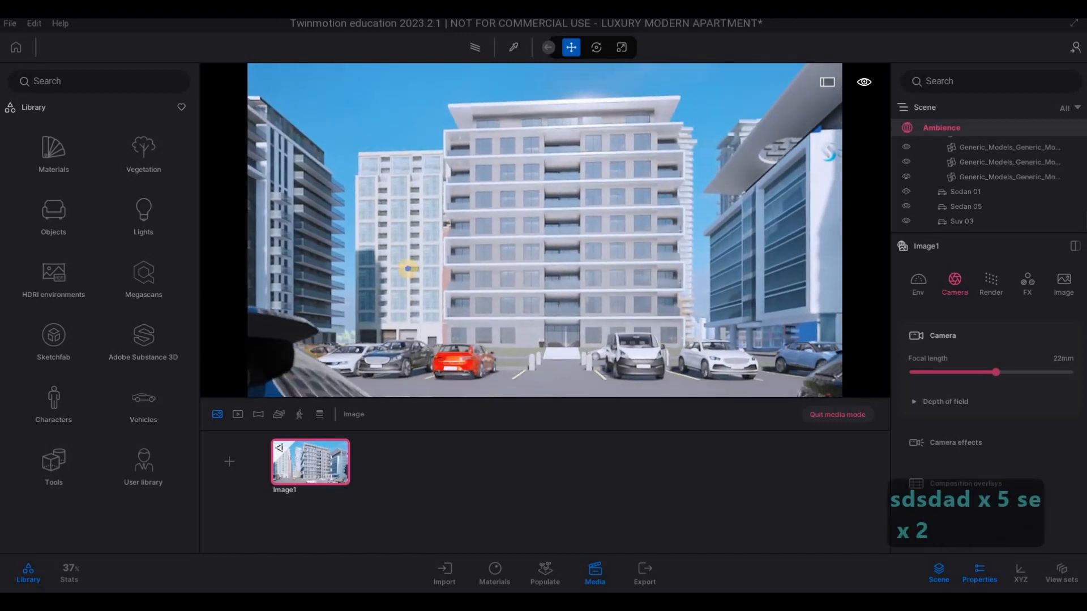
key(q)
key(w)
key(w)
key(a)
key(a)
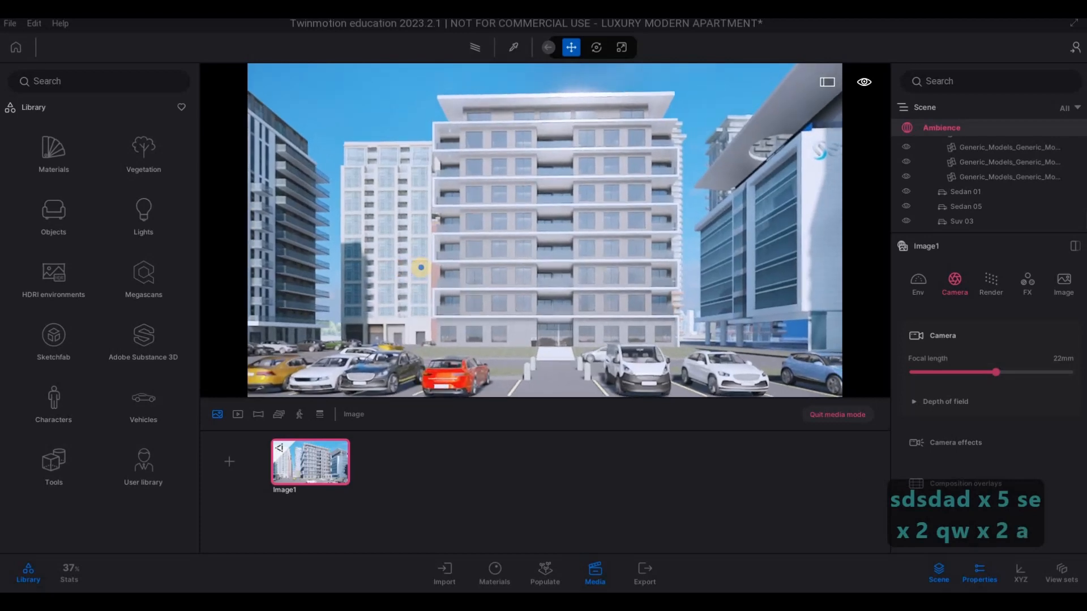
key(e)
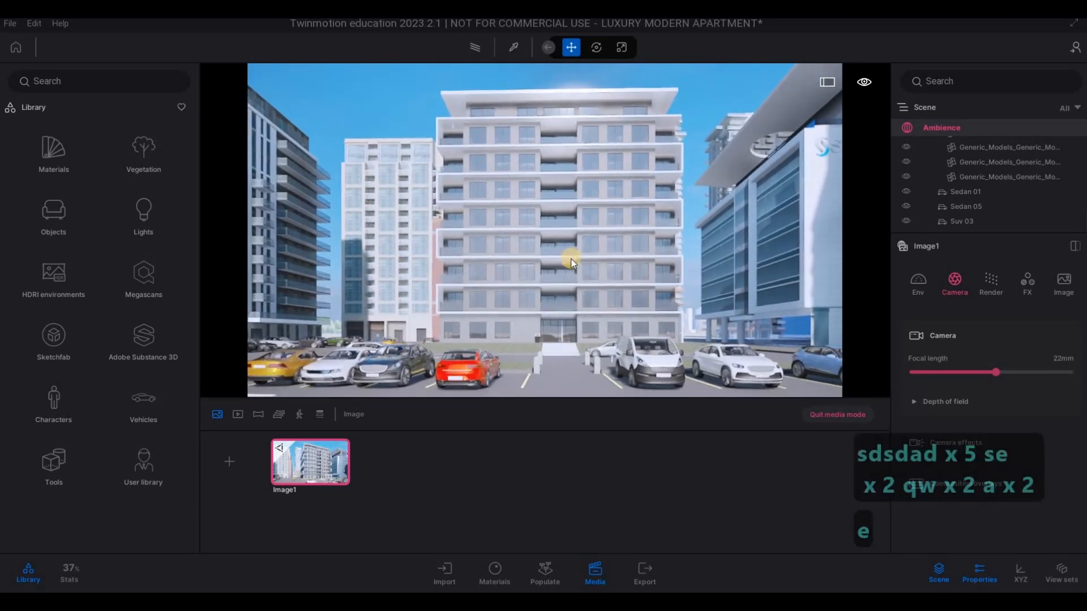
key(w)
key(w)
key(w)
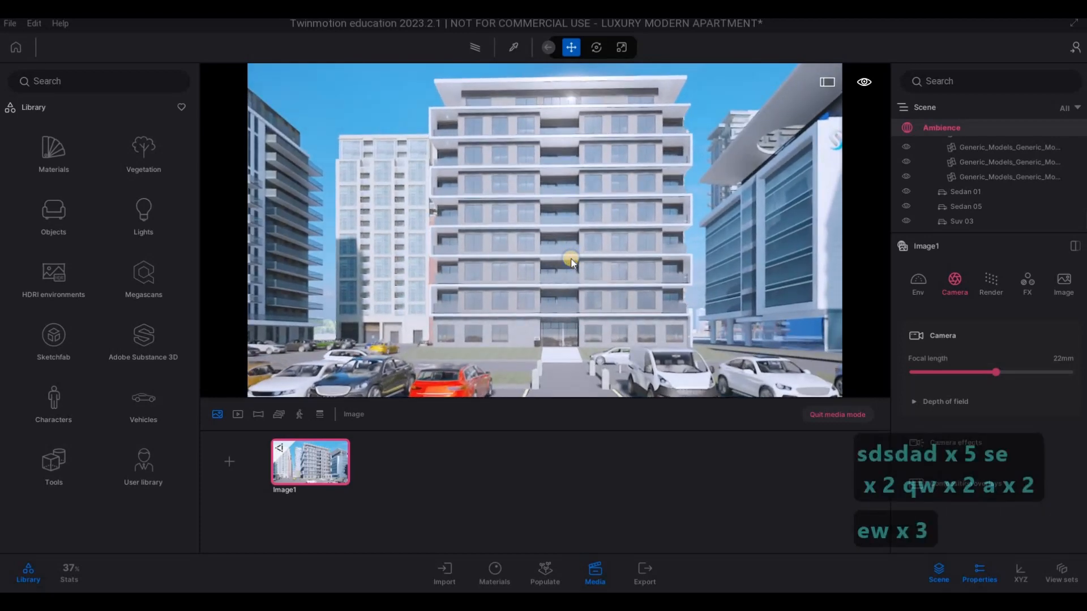
key(w)
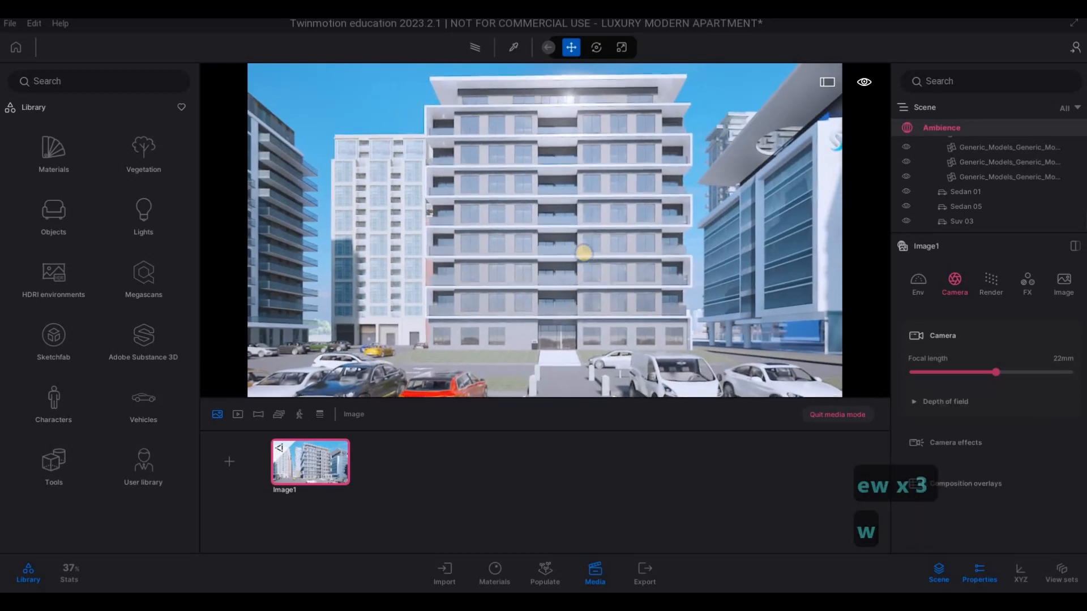
key(a)
key(d)
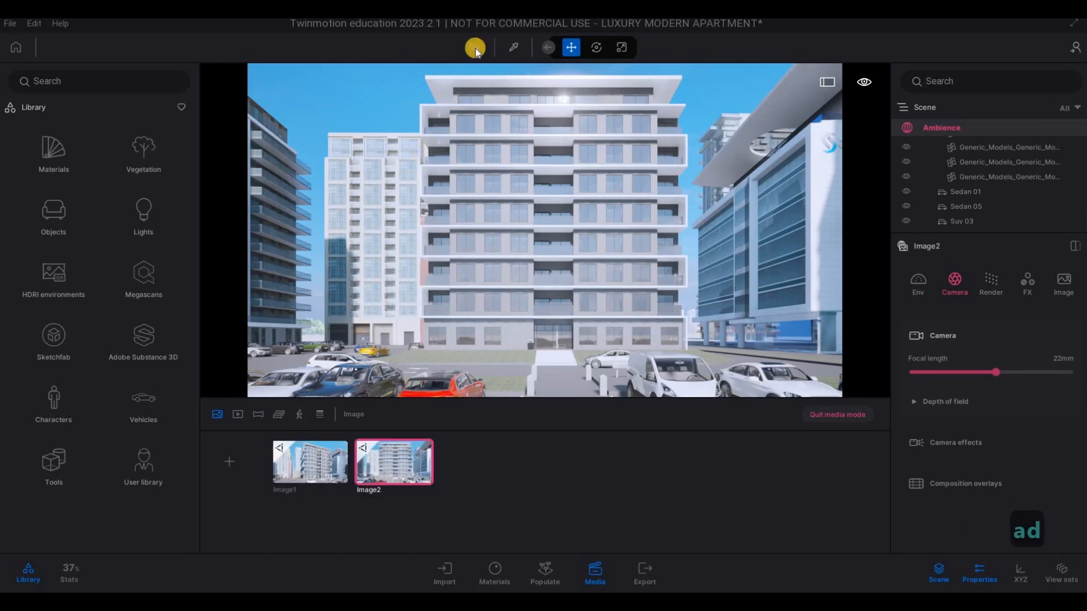
- Turn on the path tracer for the first and second images, pick a quality preset for each, and review both views
click(317, 457)
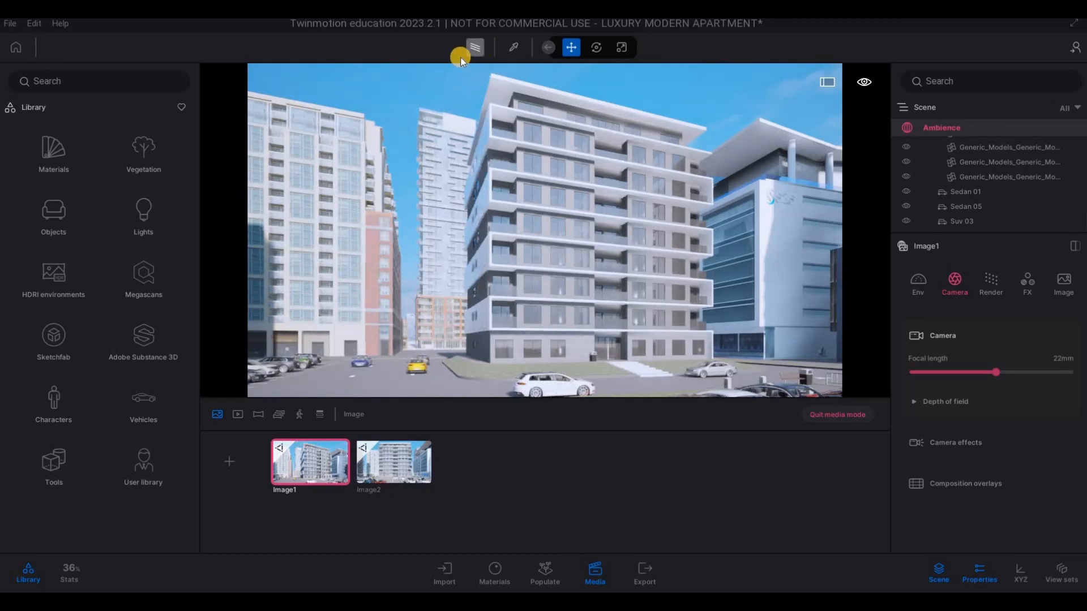
click(461, 58)
click(447, 100)
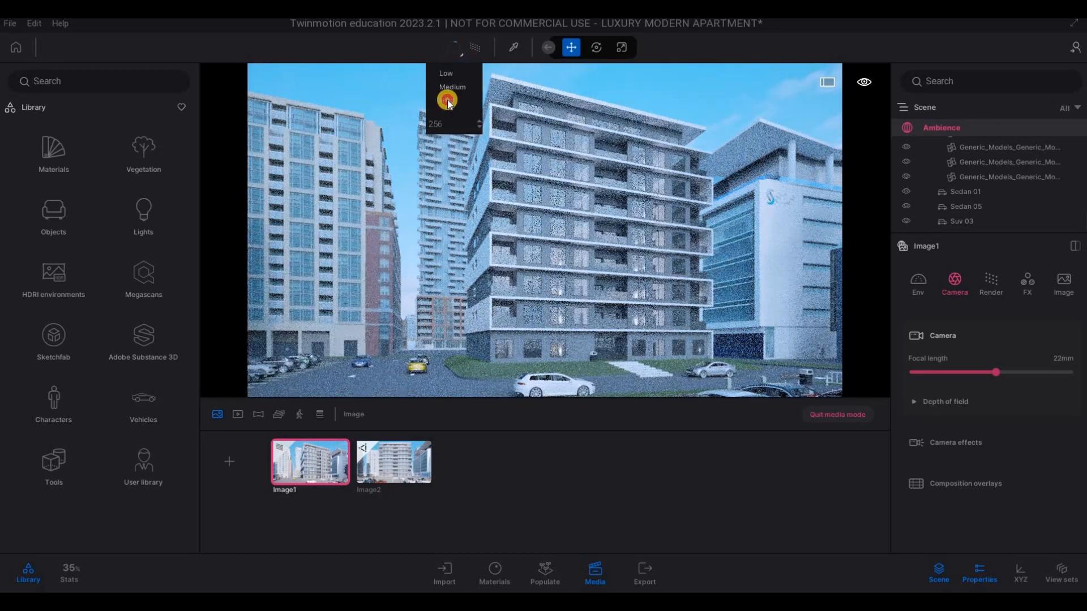
click(382, 457)
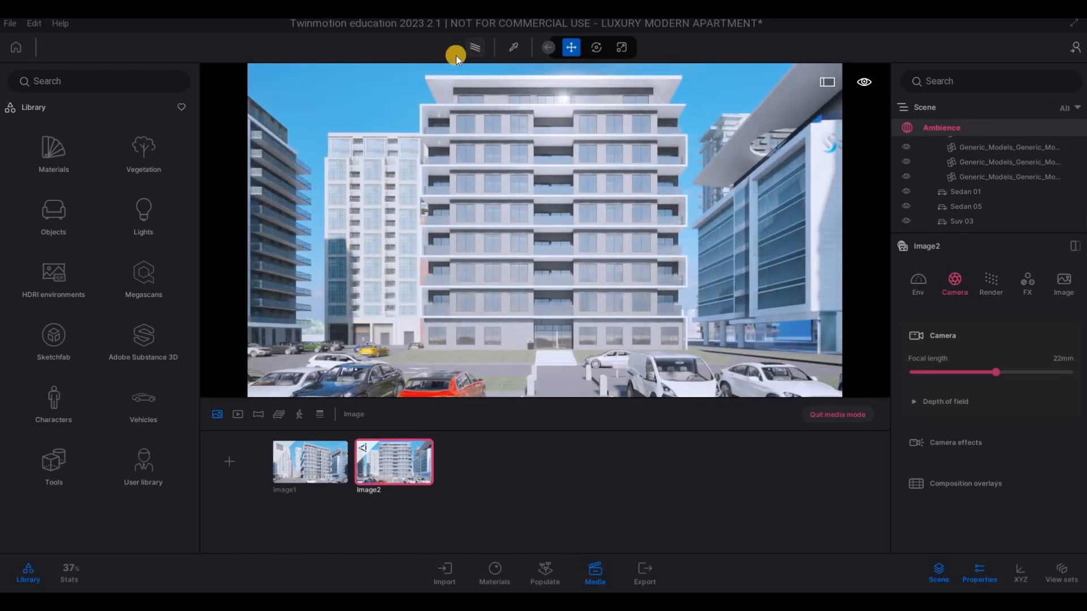
click(460, 54)
click(447, 102)
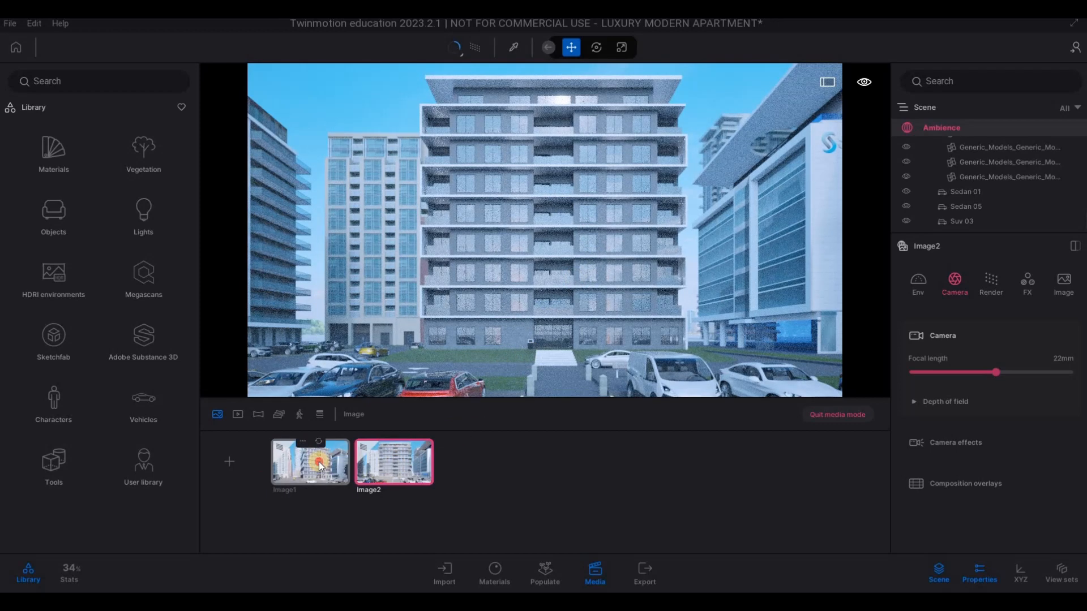
click(325, 441)
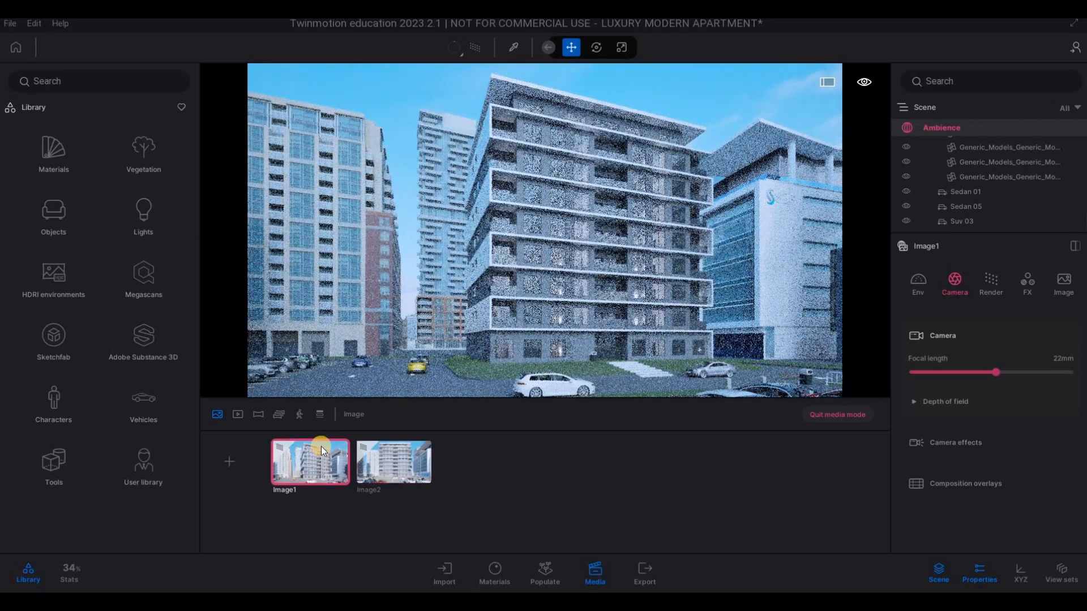
click(394, 446)
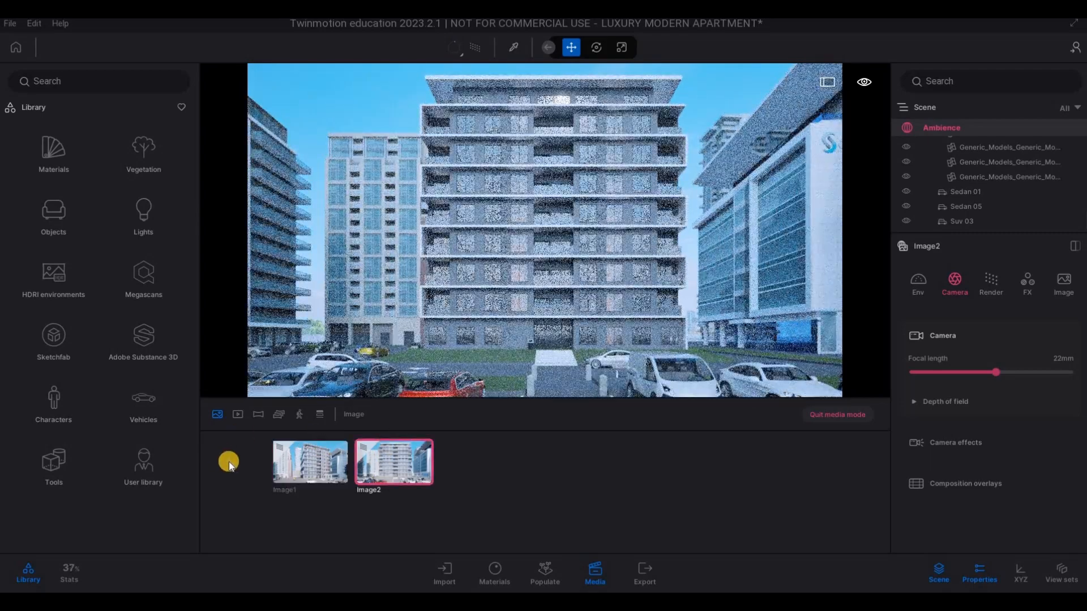
- Create the third image and move its camera to show the block's opposite corner with the side road and towers beyond
click(229, 461)
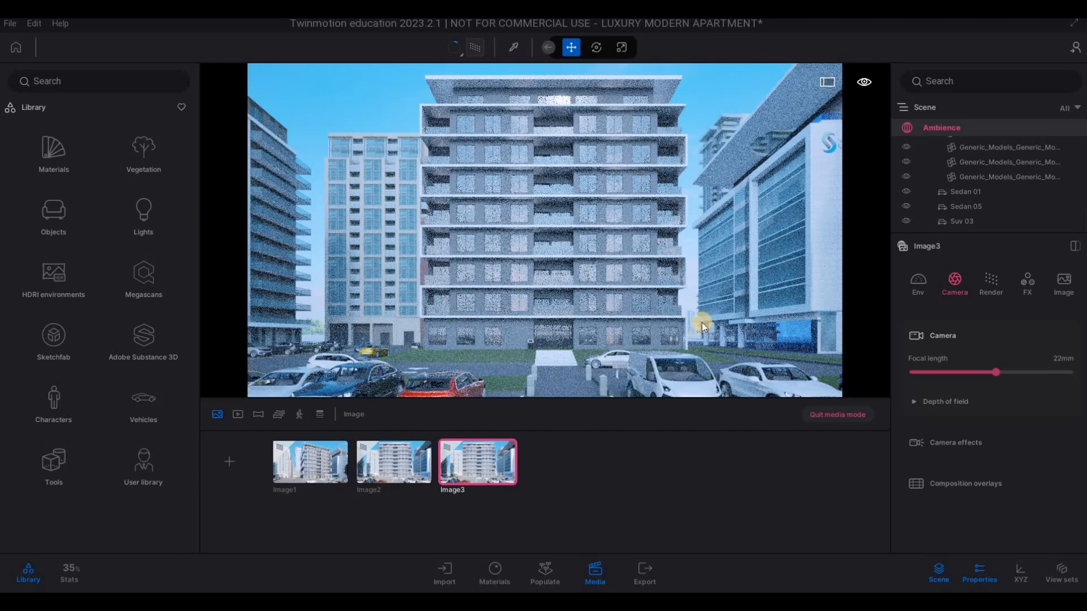
key(d)
key(d)
key(d)
key(d)
key(d)
key(d)
key(d)
key(d)
key(d)
key(d)
key(d)
key(d)
key(s)
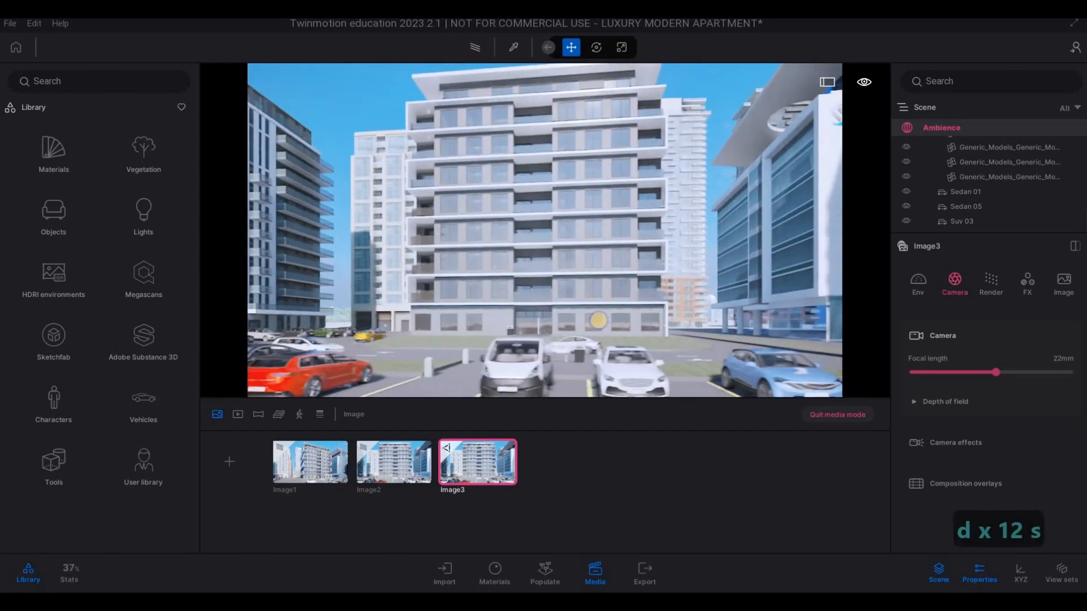
drag(598, 320, 499, 294)
key(d)
key(d)
key(s)
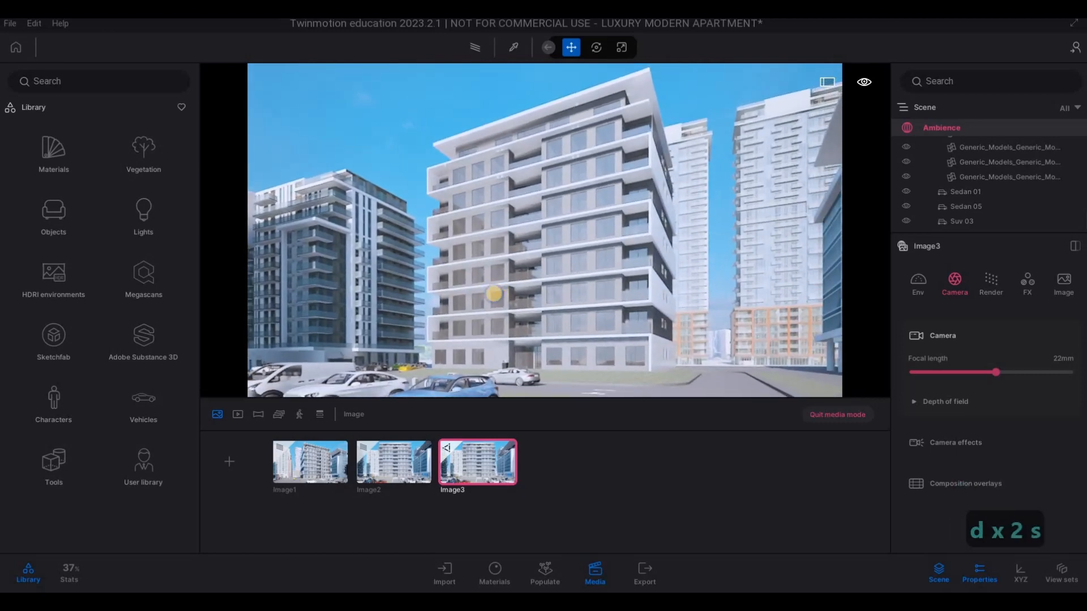
- Fine-tune the third image's corner framing, and refresh the saved image with the path tracer on
drag(497, 293, 687, 318)
mouse_move(482, 443)
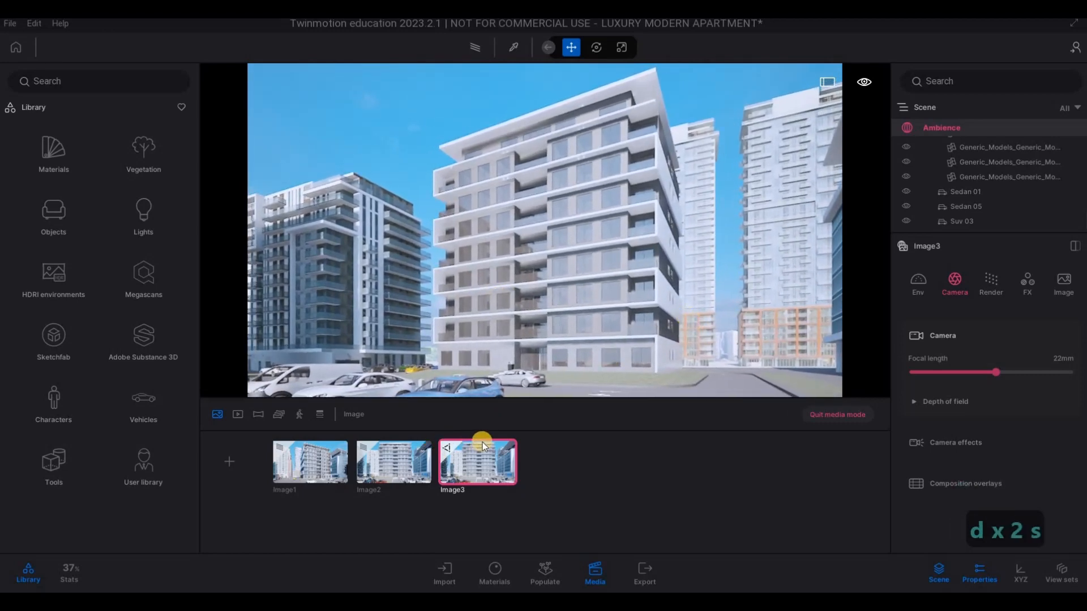
click(485, 443)
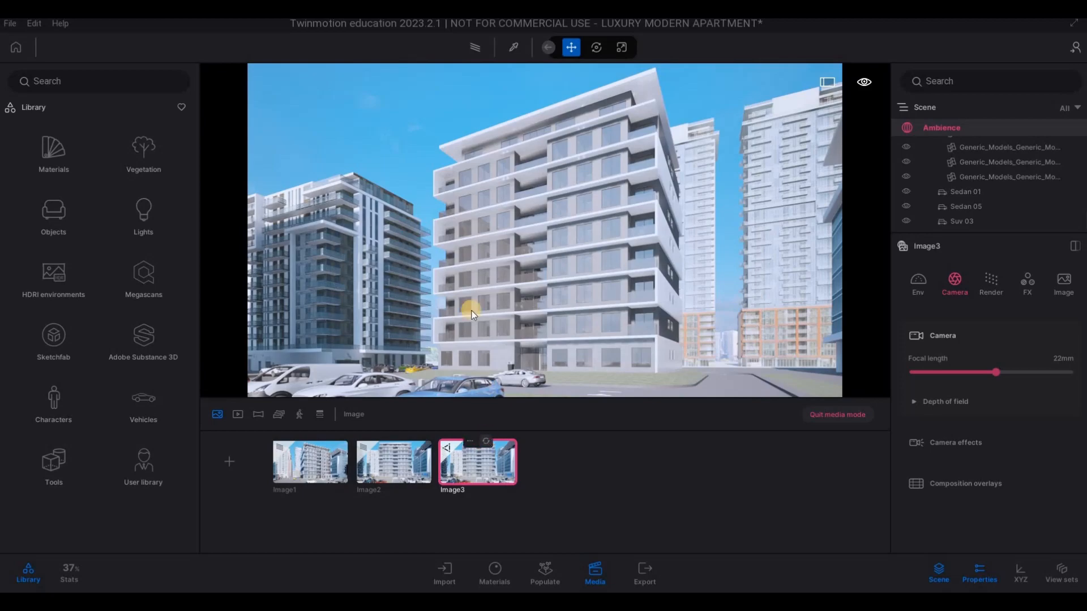
click(474, 44)
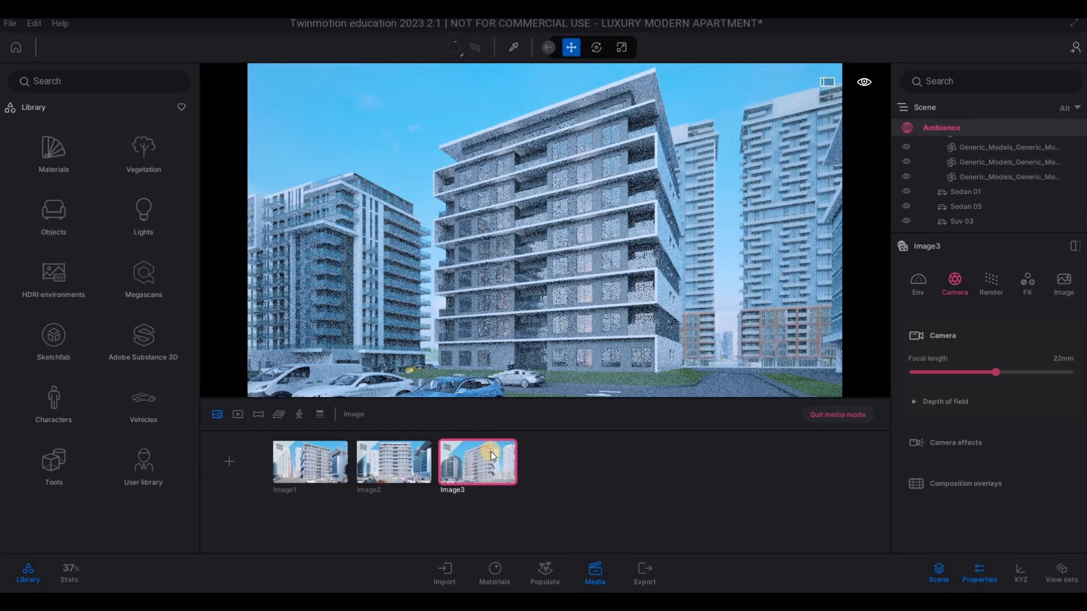
click(487, 442)
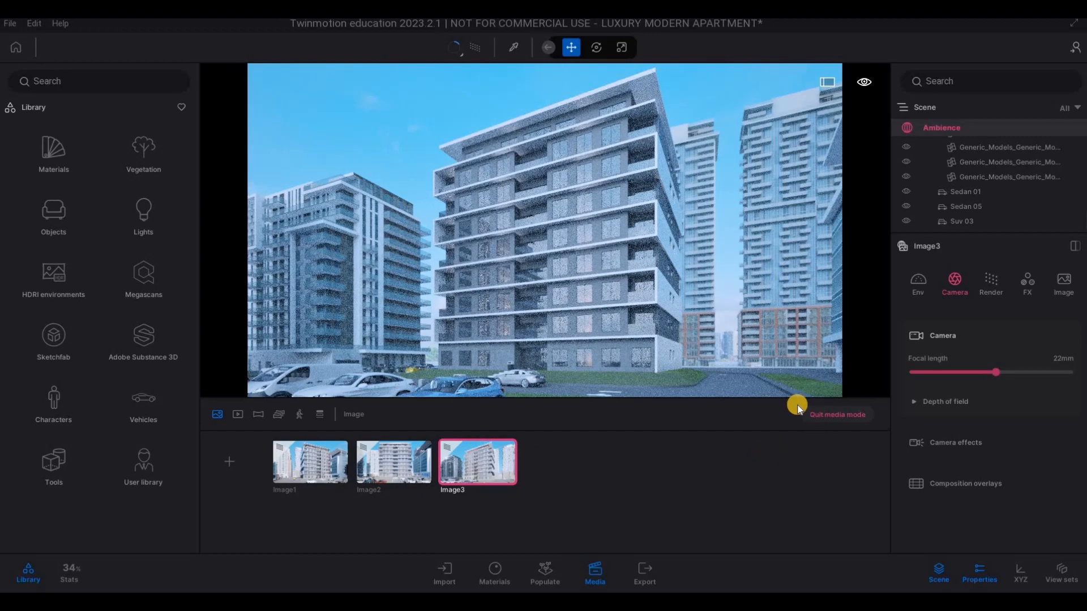
- Quit media mode, bring the side road's grass strip into view, and open the library's vegetation trees
click(828, 416)
right_drag(613, 283, 317, 193)
key(w)
key(q)
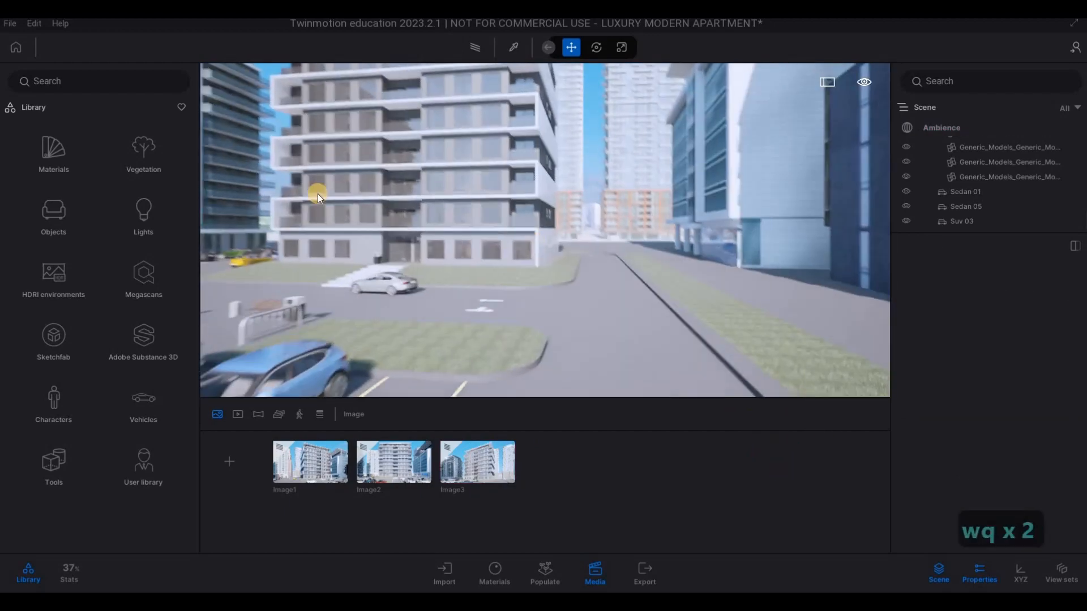
key(w)
key(q)
click(118, 178)
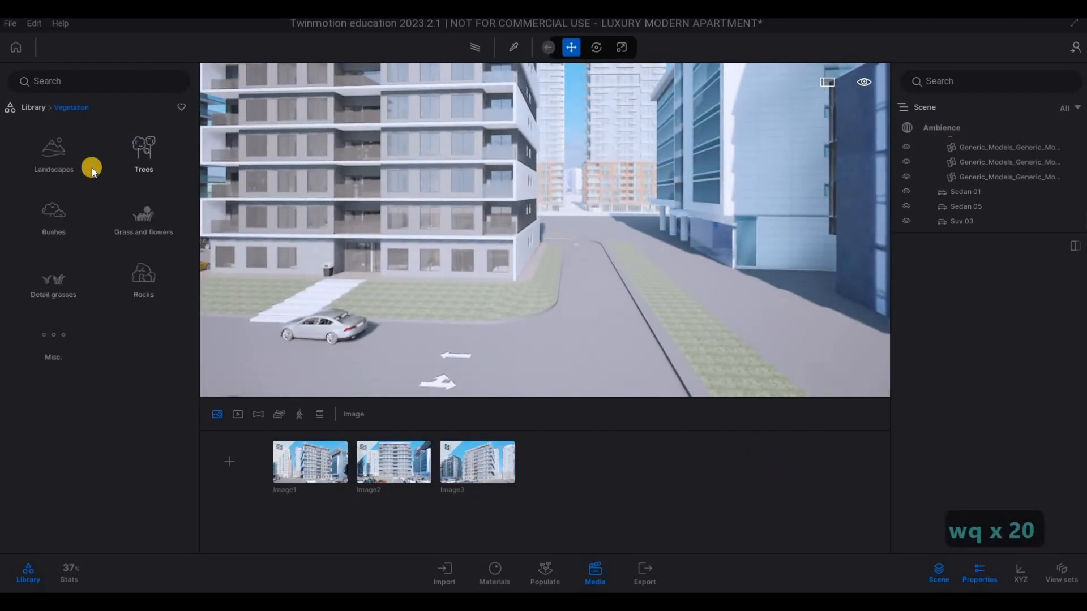
click(136, 156)
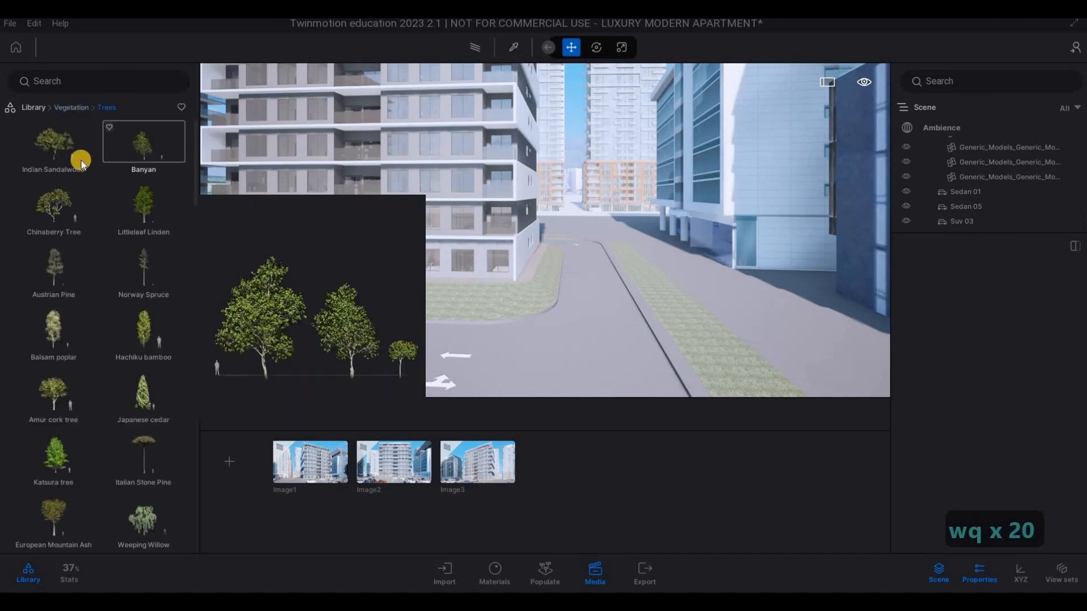
- Choose the Katsura tree and place it at the far end of the grass strip beside the side road
click(54, 144)
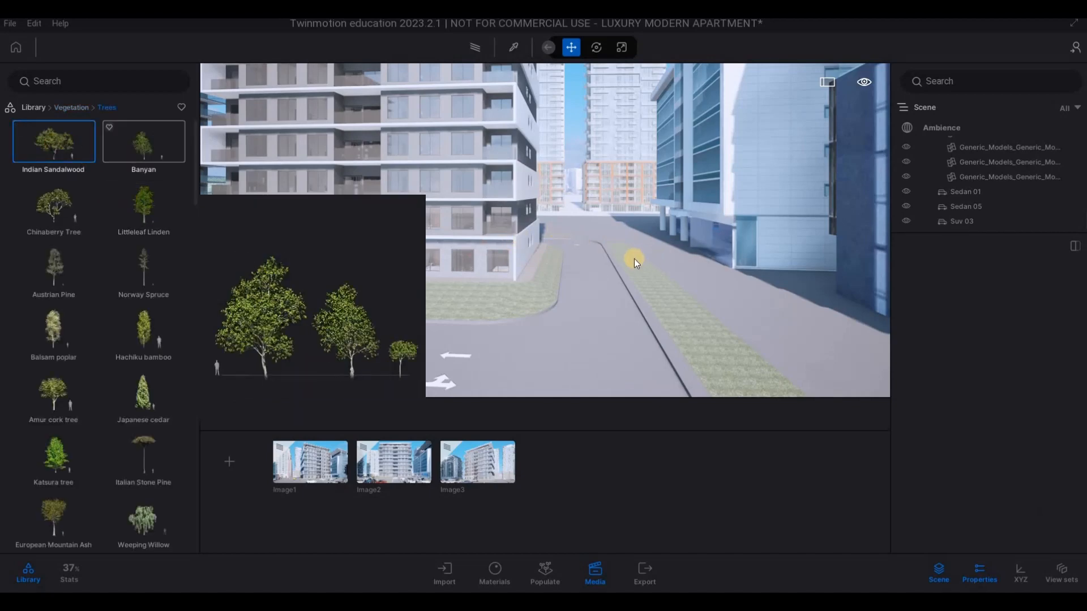
scroll(54, 305, down, 2)
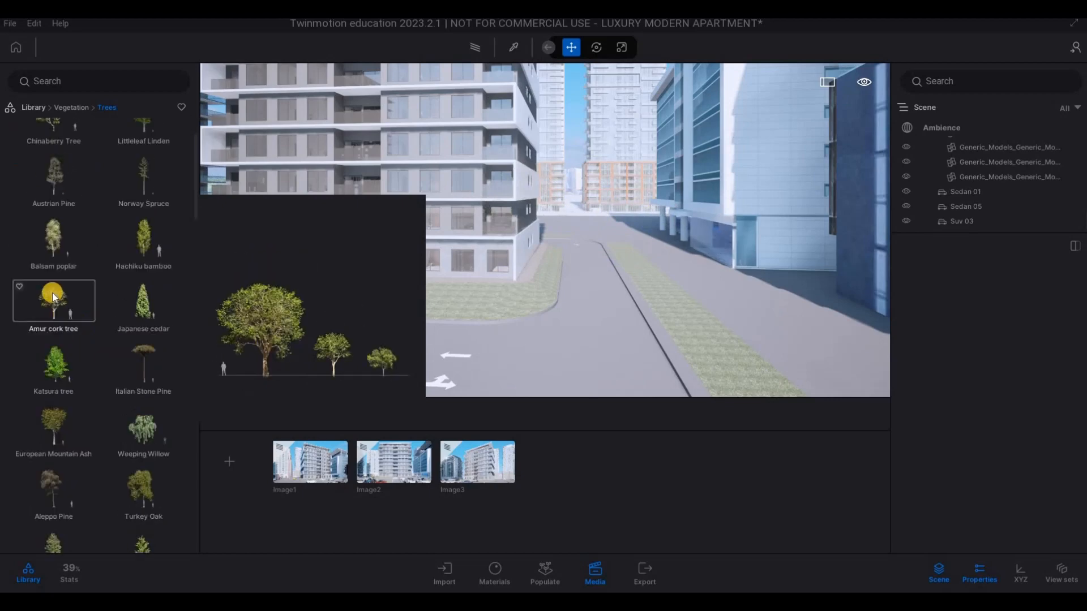
scroll(53, 296, down, 3)
click(56, 281)
key(w)
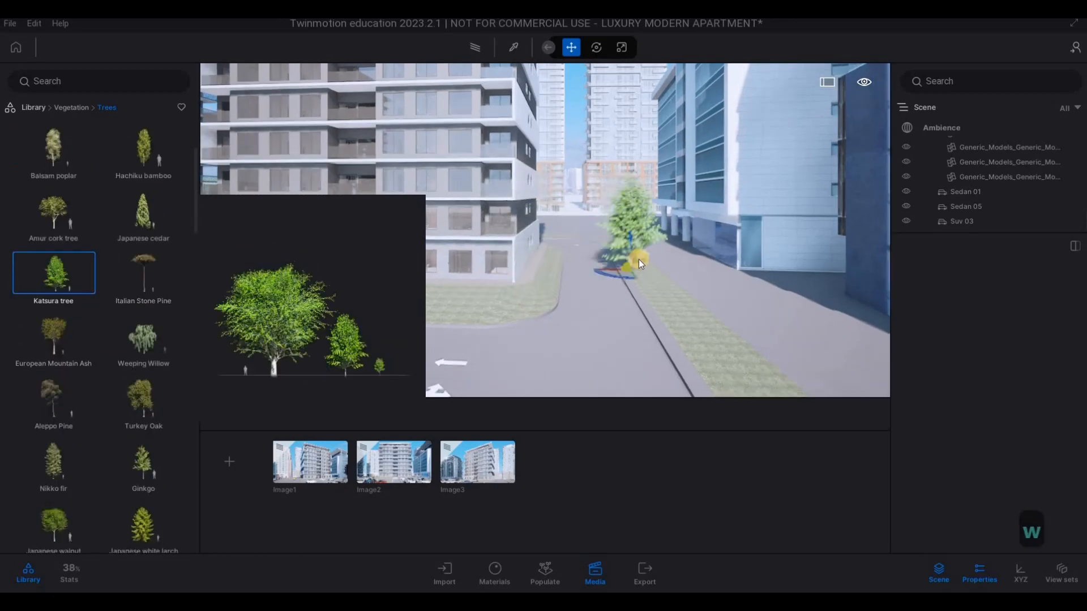
key(w)
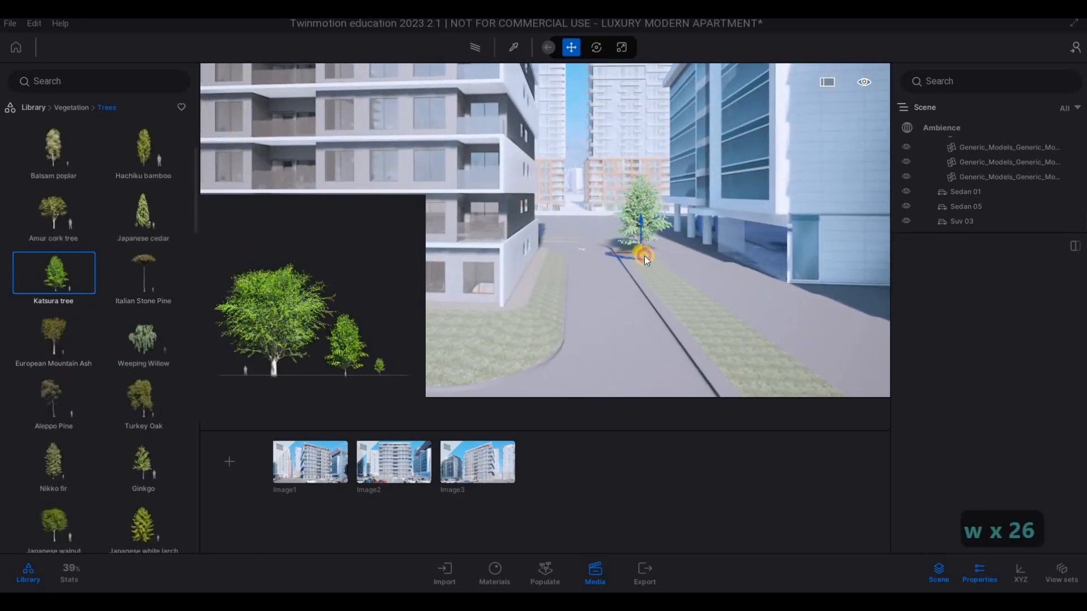
drag(644, 256, 661, 273)
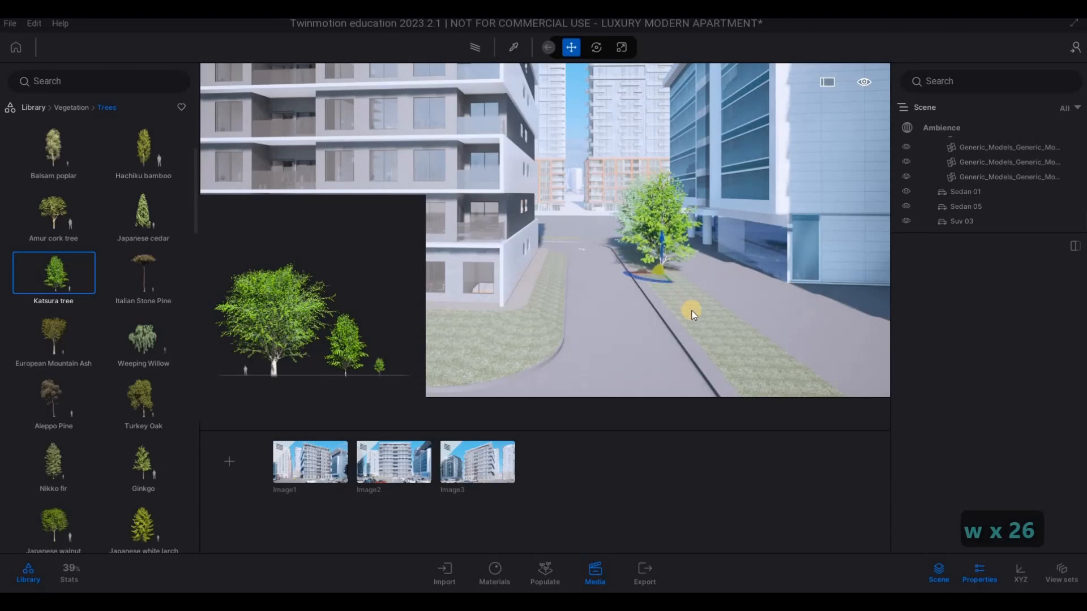
- Plant more Katsura trees one after another down the far part of the grass strip beside the side road
key(d)
key(s)
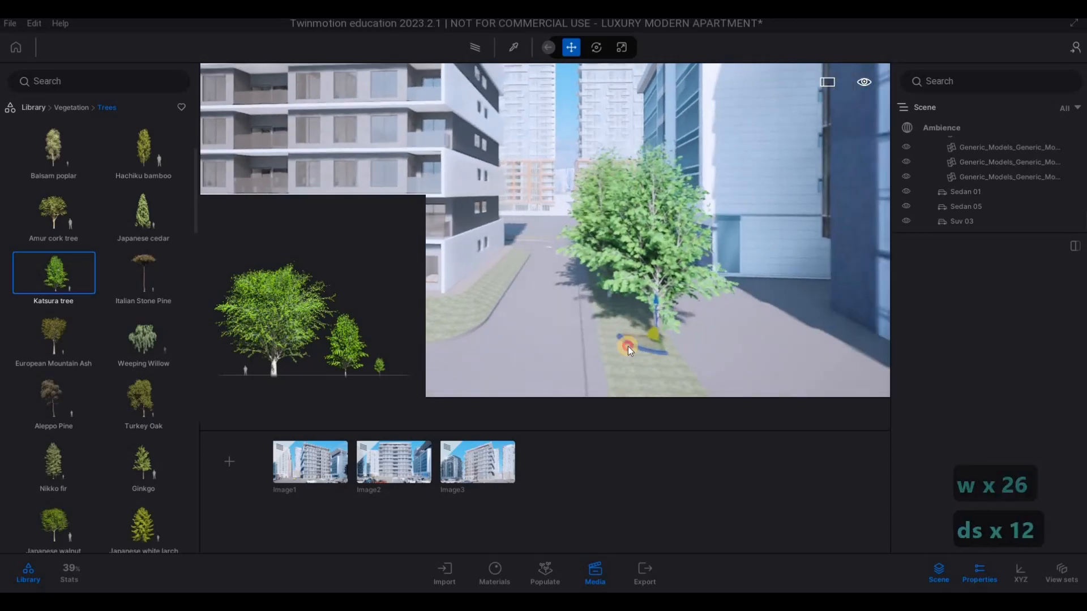
key(d)
key(a)
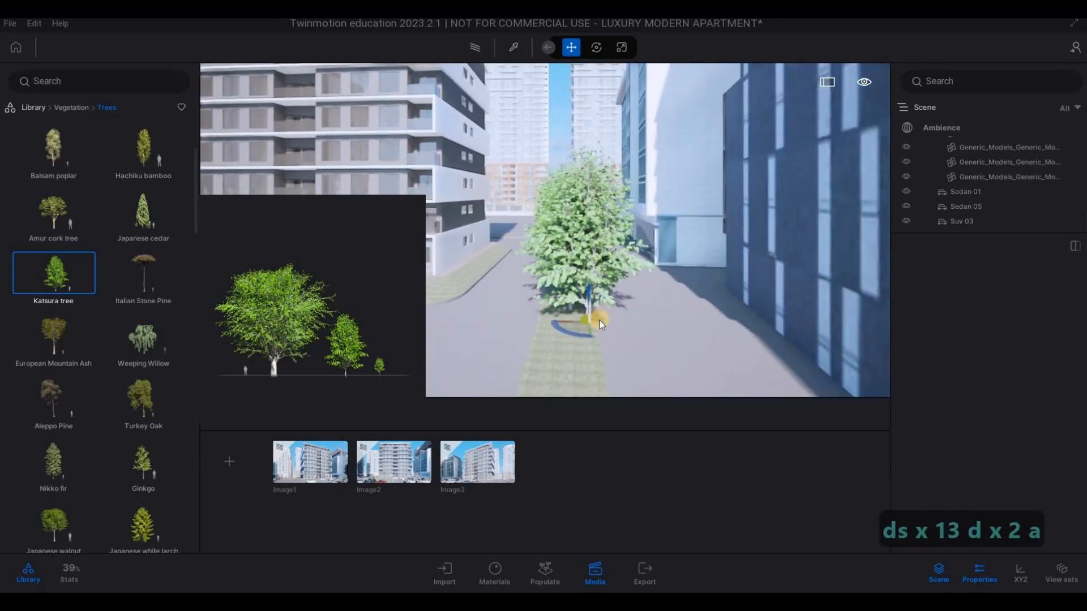
drag(595, 331, 594, 383)
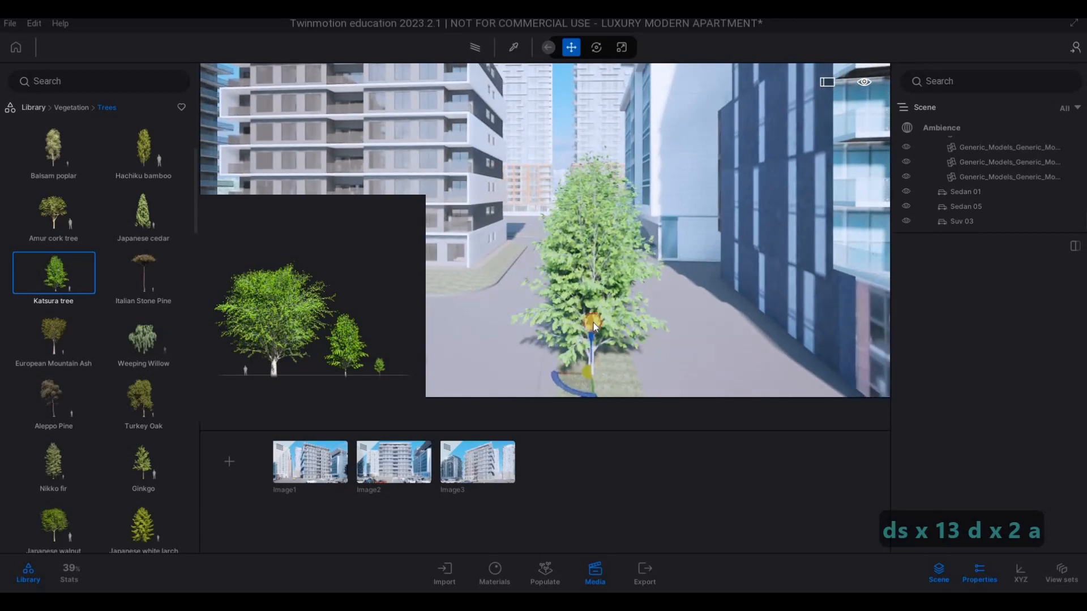
- Continue the row of Katsura trees along the rest of the roadside grass strip to its near end
key(s)
key(a)
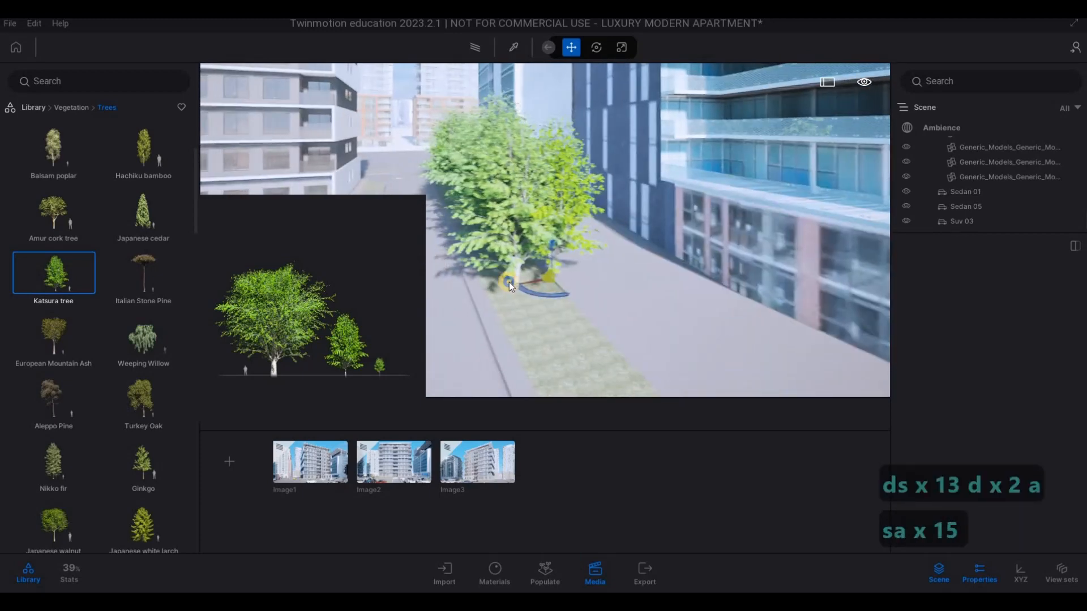
key(s)
key(a)
key(s)
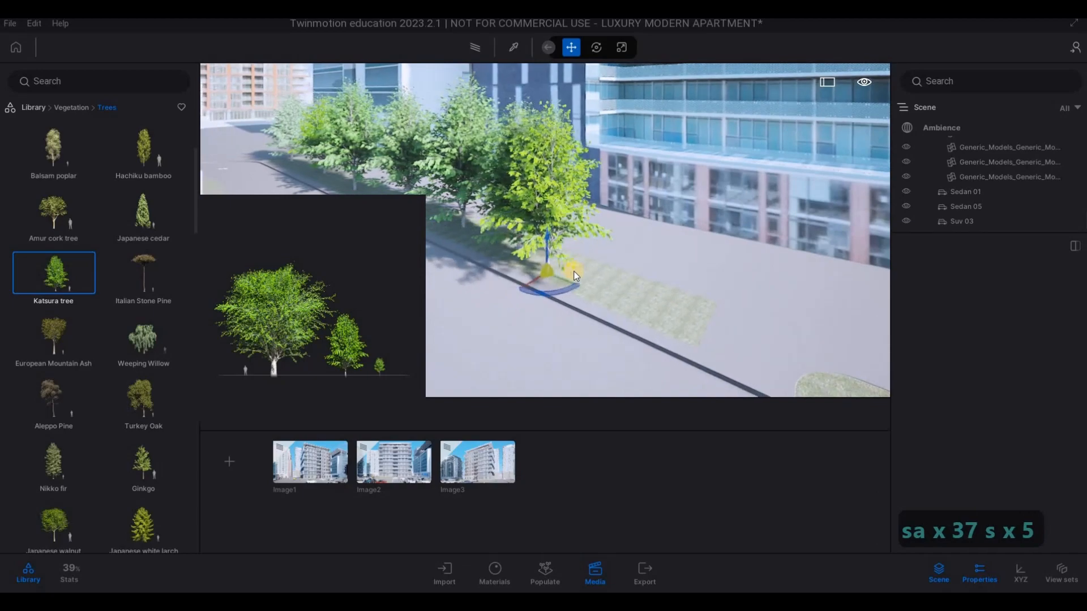
drag(575, 276, 651, 300)
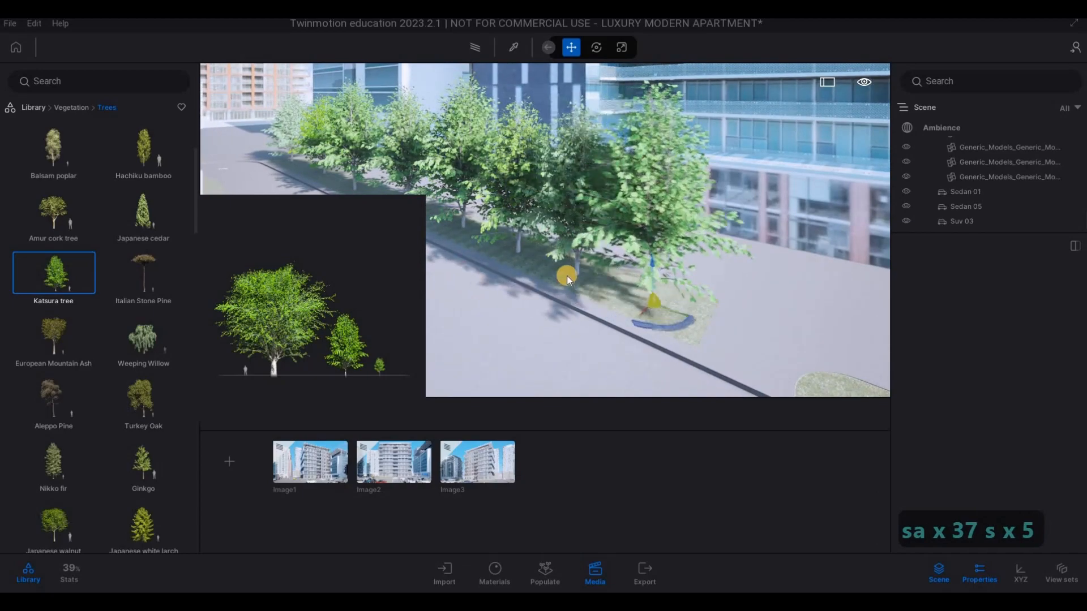
- Choose the Amur cork tree and plant one on the rounded island where the parking row beyond the side road begins
key(s)
key(a)
key(w)
key(d)
key(s)
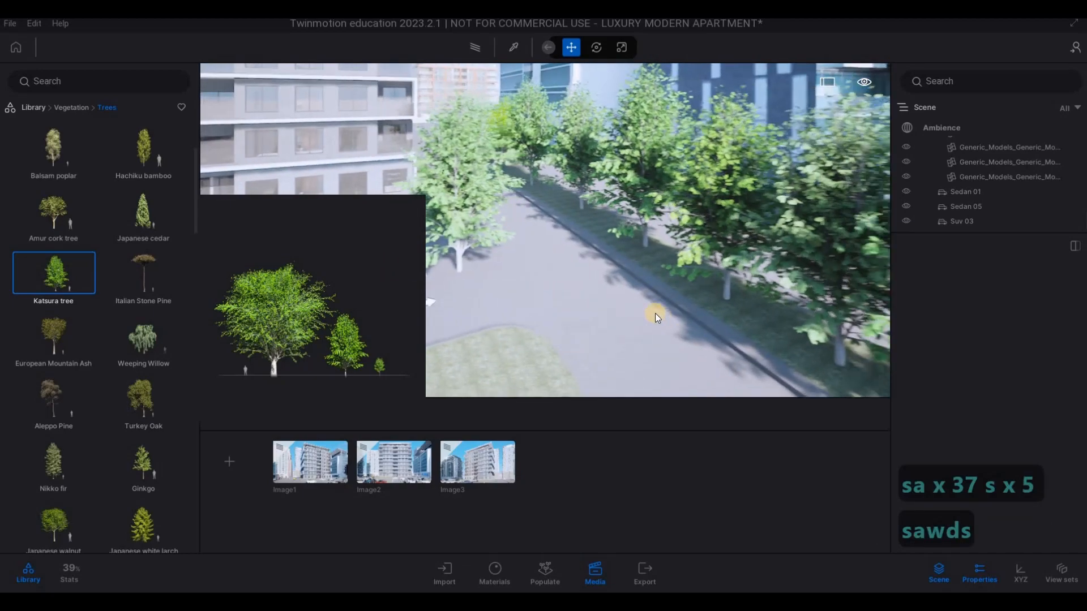
key(s)
key(s)
key(s)
key(s)
key(s)
key(s)
key(s)
key(s)
key(s)
key(s)
key(s)
key(e)
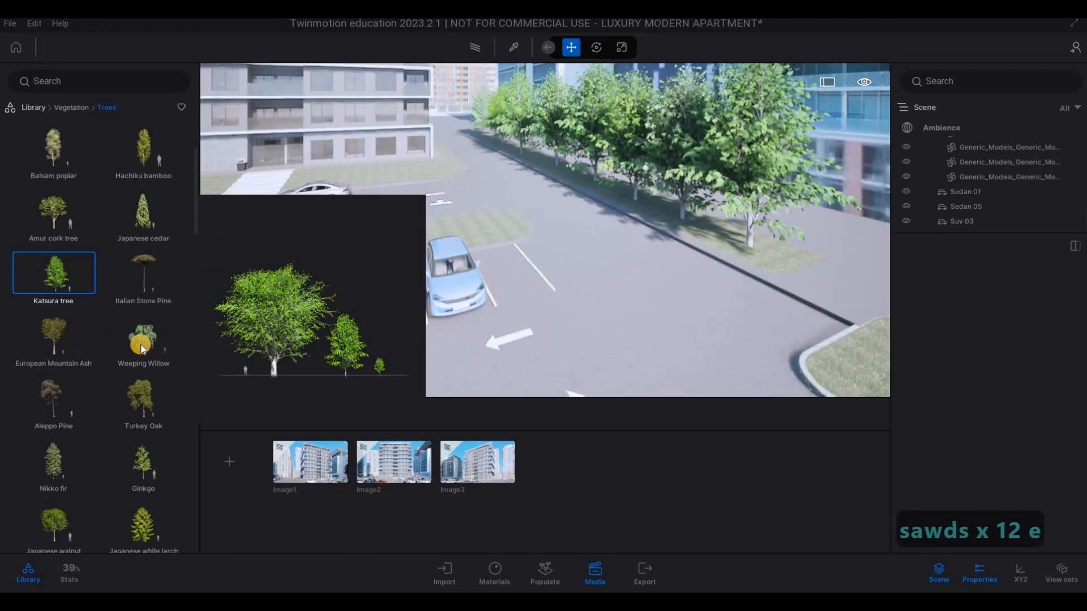
click(784, 323)
key(s)
key(d)
key(a)
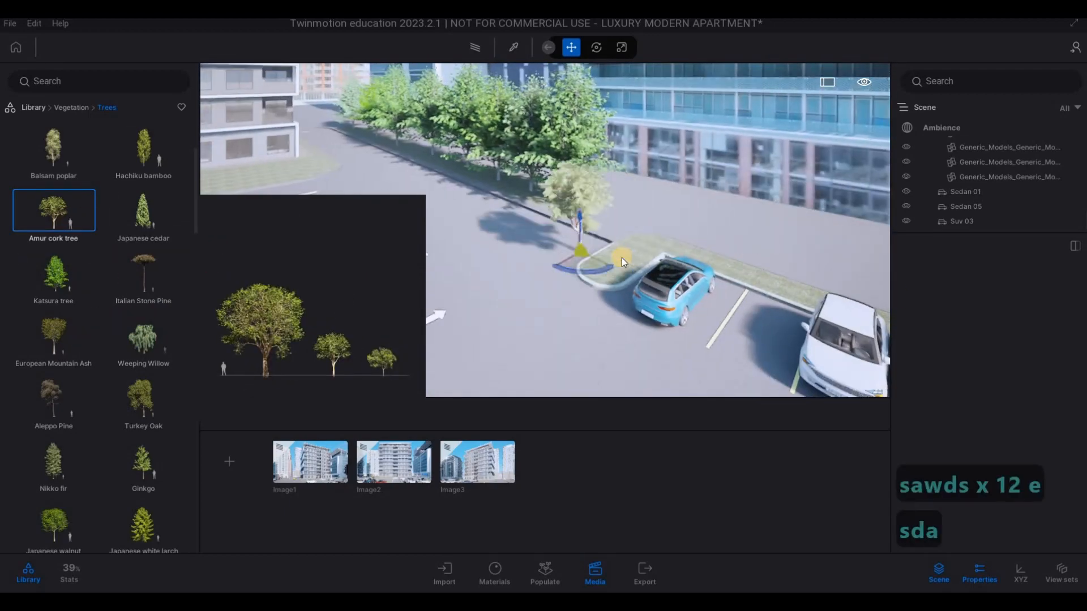
key(s)
key(d)
click(815, 255)
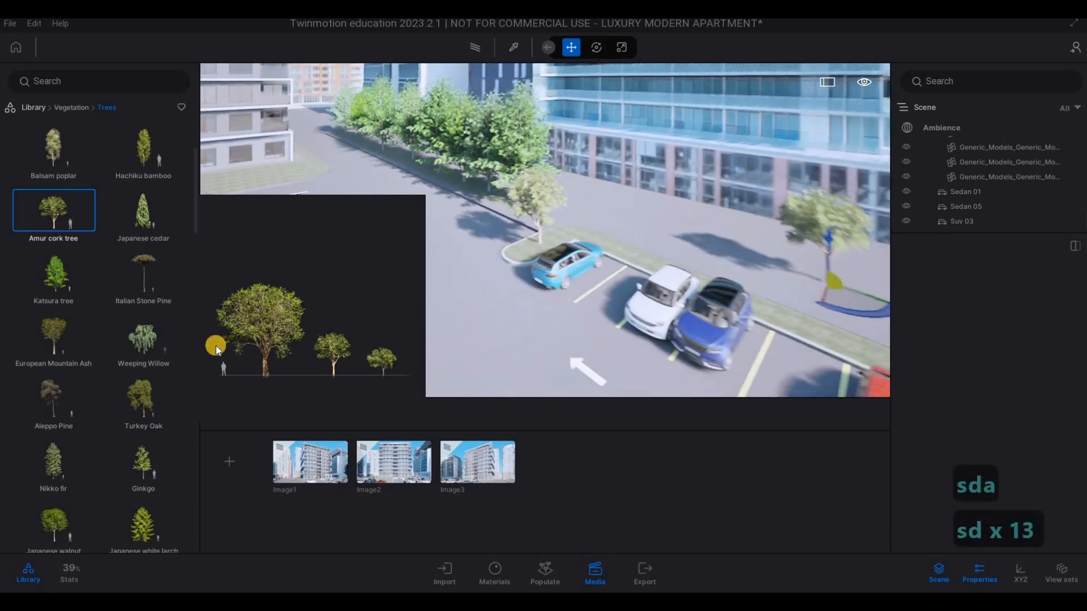
key(s)
key(d)
key(a)
- Choose the Japanese walnut and plant the first trees on the grass strip behind the row of parked cars
scroll(84, 386, down, 2)
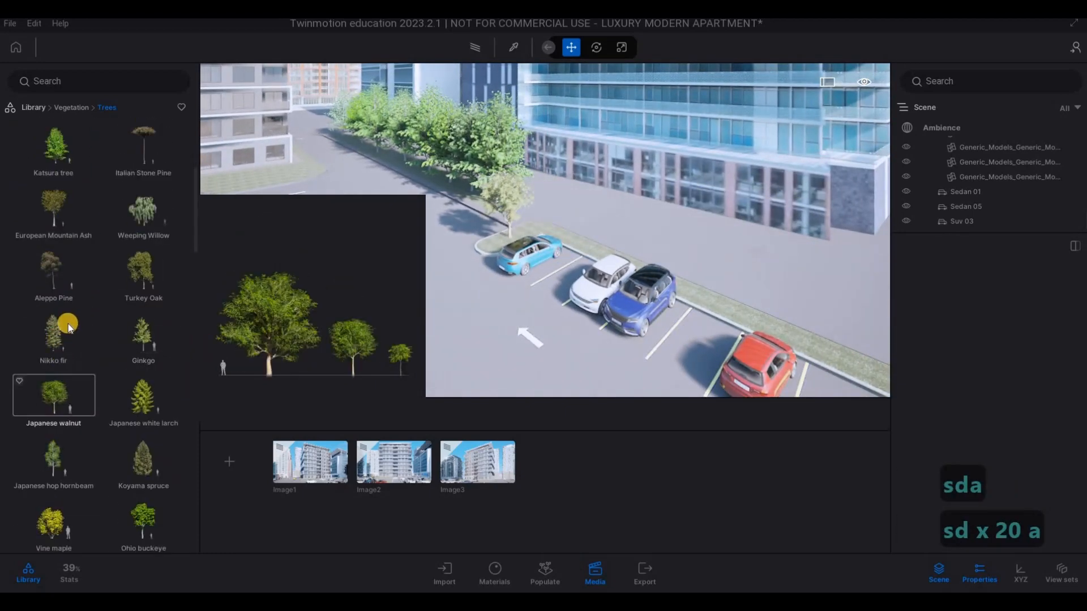
scroll(68, 324, down, 1)
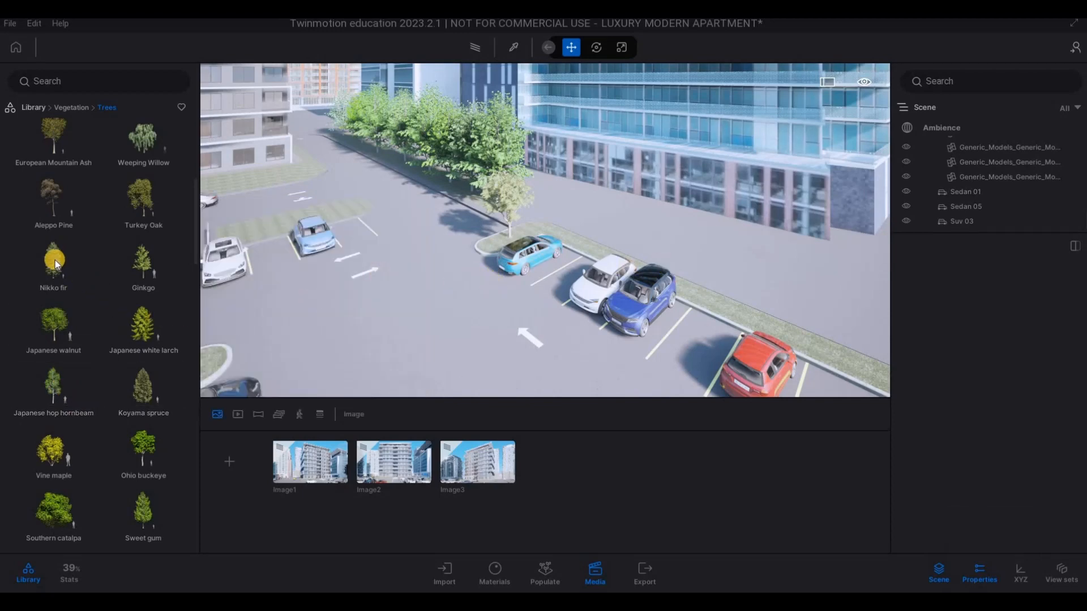
drag(48, 321, 587, 271)
key(d)
key(s)
click(616, 290)
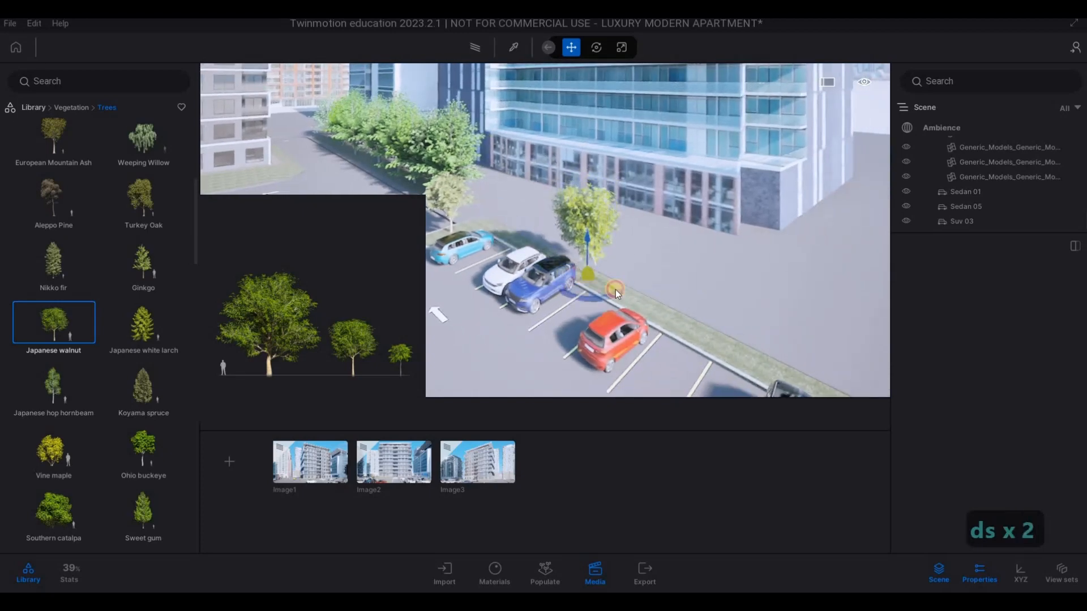
click(685, 326)
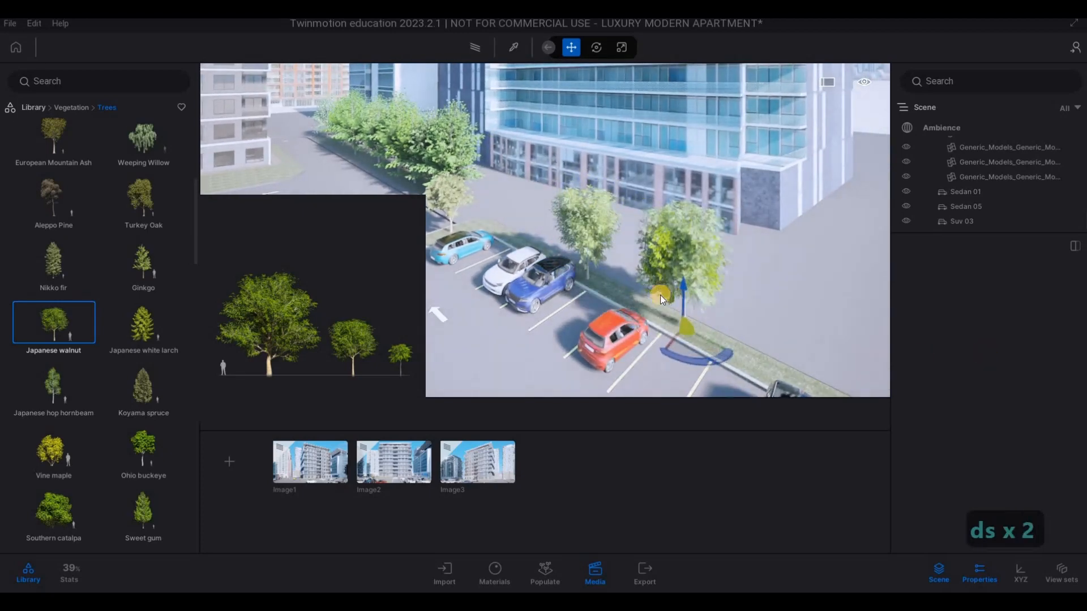
- Continue planting Japanese walnuts along the grass strip behind the parked cars to the rounded island at its end
key(a)
key(a)
key(d)
key(s)
key(d)
key(s)
key(d)
key(s)
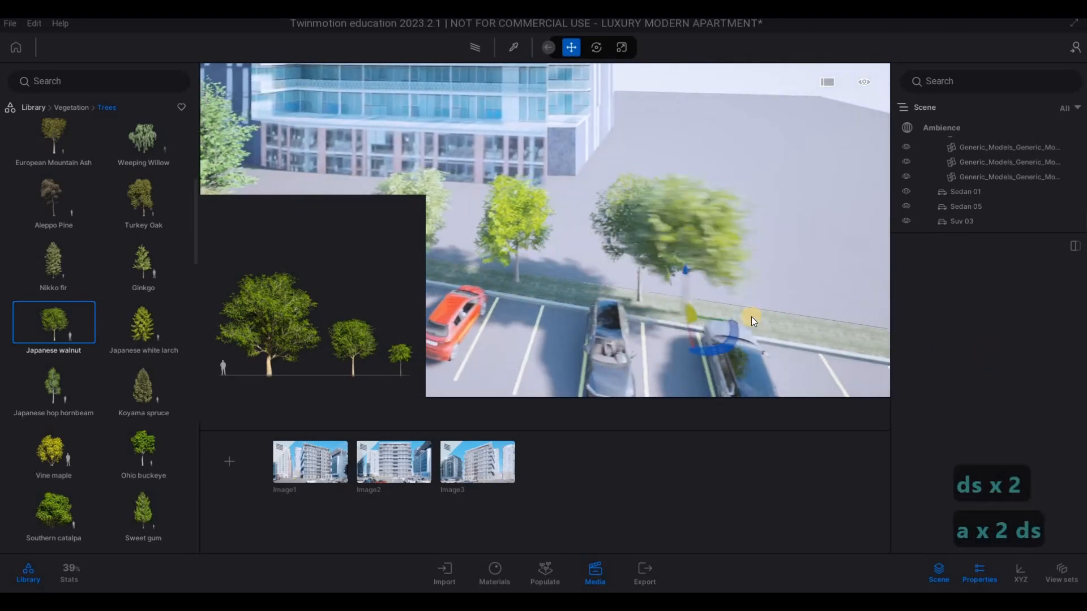
key(d)
key(s)
key(d)
key(s)
key(d)
key(s)
key(d)
key(s)
key(d)
key(s)
key(d)
key(s)
key(d)
key(s)
key(d)
key(s)
key(d)
key(s)
key(d)
key(s)
key(d)
key(s)
key(d)
key(s)
key(d)
key(s)
key(d)
key(s)
key(d)
key(s)
key(d)
key(s)
key(d)
key(s)
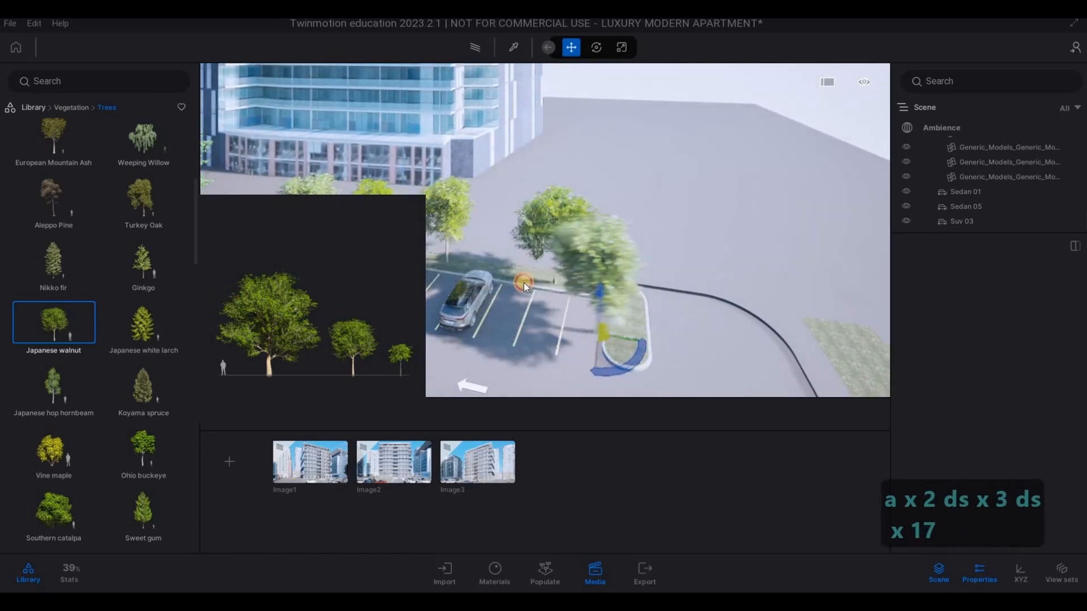
- Plant Japanese walnuts on both sides of the far end island of the car park's central median
key(s)
key(d)
key(s)
key(d)
key(s)
key(d)
key(s)
key(d)
key(s)
key(d)
key(s)
key(d)
key(s)
key(d)
key(s)
key(d)
key(s)
key(d)
key(s)
key(d)
key(s)
key(d)
key(s)
key(d)
key(s)
key(d)
key(s)
key(d)
key(s)
key(d)
key(s)
key(d)
key(s)
key(d)
key(s)
key(d)
key(s)
key(d)
key(s)
key(d)
key(s)
key(d)
key(s)
key(d)
key(s)
key(d)
key(s)
key(d)
key(s)
key(d)
key(s)
key(d)
key(s)
key(d)
key(s)
key(d)
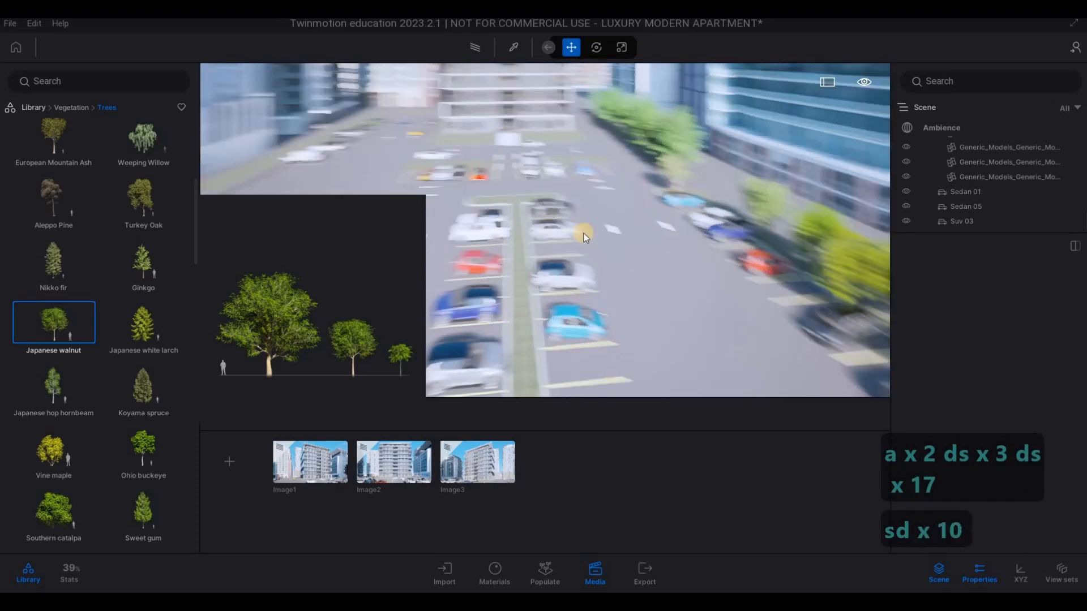
key(w)
key(a)
key(w)
key(a)
key(w)
key(a)
key(w)
key(a)
key(w)
key(a)
key(w)
key(a)
key(w)
key(a)
key(w)
key(a)
key(w)
key(a)
key(w)
key(a)
key(w)
key(a)
key(w)
key(a)
key(w)
key(a)
key(w)
key(a)
key(w)
key(a)
key(w)
key(a)
key(w)
key(a)
key(w)
key(a)
key(w)
key(a)
key(w)
key(a)
key(w)
key(a)
key(w)
key(a)
key(w)
key(a)
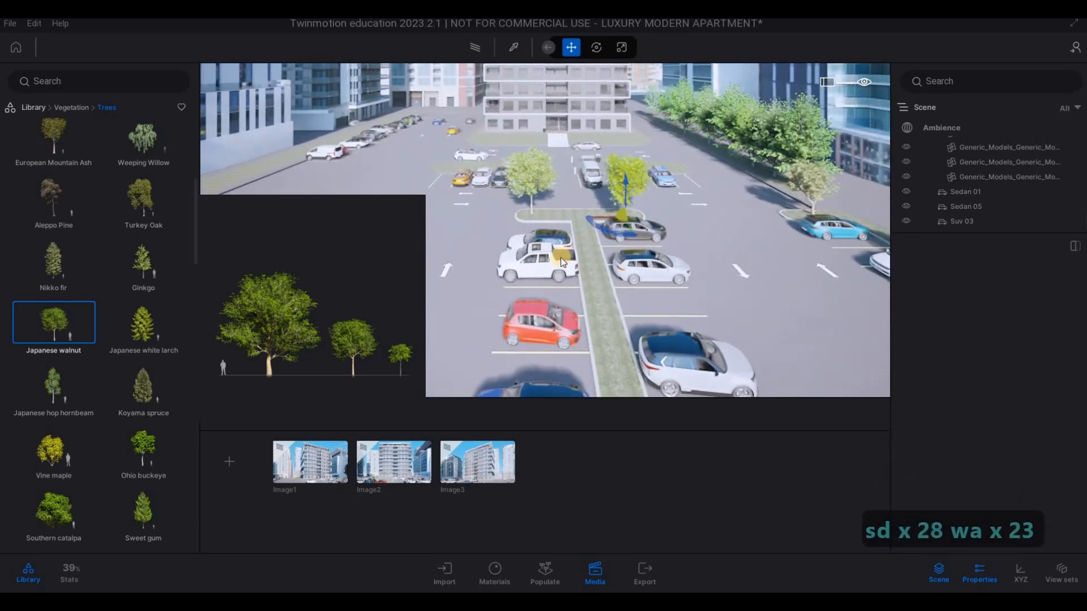
- Plant Japanese walnuts between the facing parked cars along the far half of the central median
key(s)
key(d)
key(s)
key(d)
key(s)
key(d)
key(s)
key(d)
key(s)
key(d)
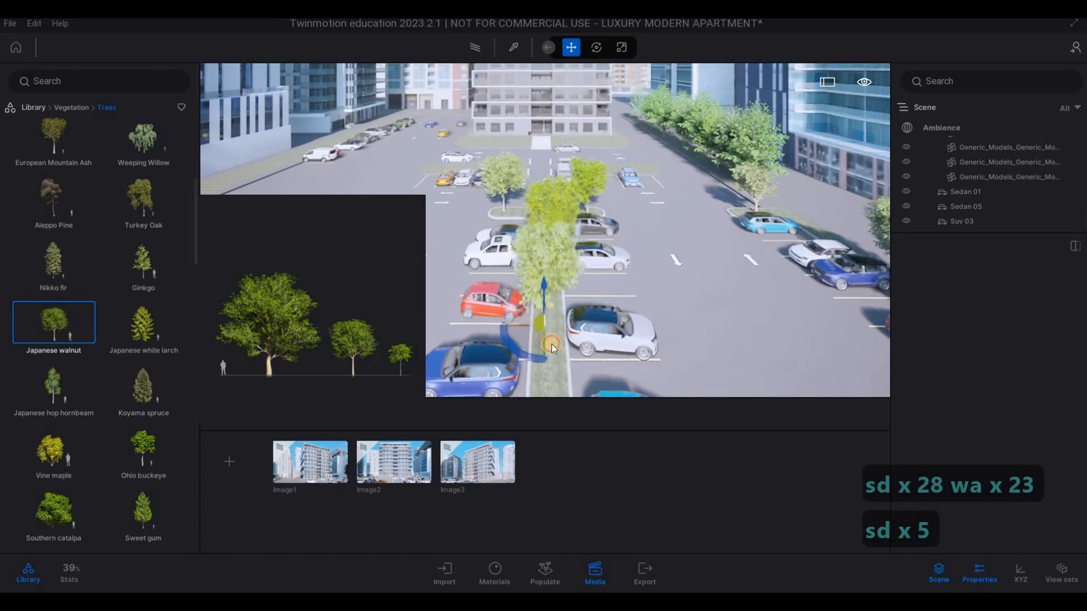
key(s)
key(d)
key(s)
key(d)
- Extend the row of Japanese walnuts down the near half of the central median
key(s)
key(d)
key(s)
key(d)
key(s)
key(d)
key(s)
key(d)
key(s)
key(d)
key(s)
key(d)
key(a)
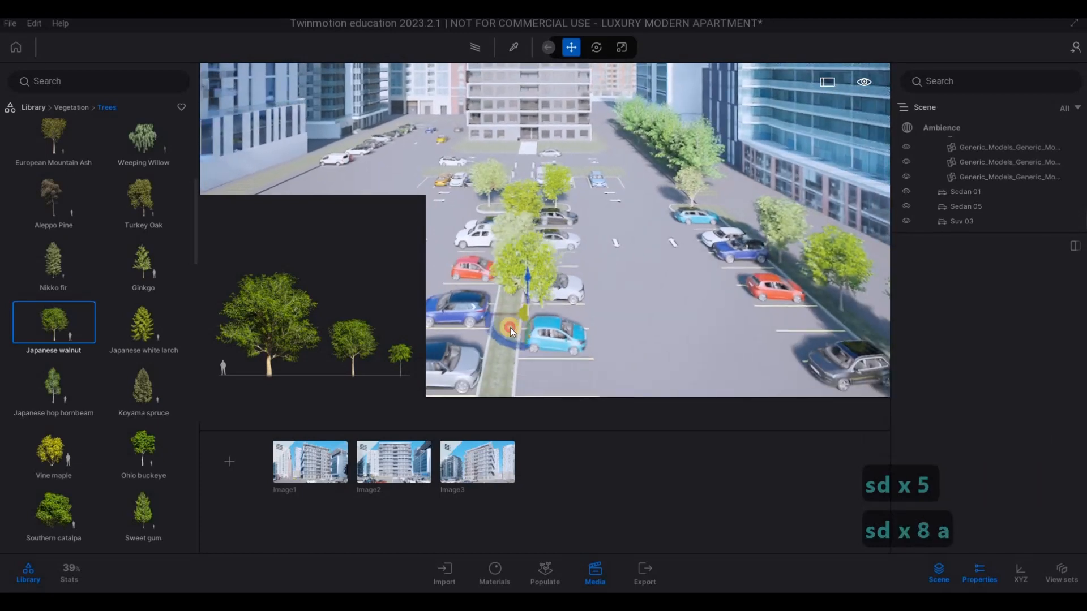
key(s)
key(d)
key(a)
key(s)
key(d)
key(a)
key(s)
key(d)
key(a)
key(s)
key(d)
key(a)
key(s)
key(d)
key(a)
key(s)
key(d)
key(a)
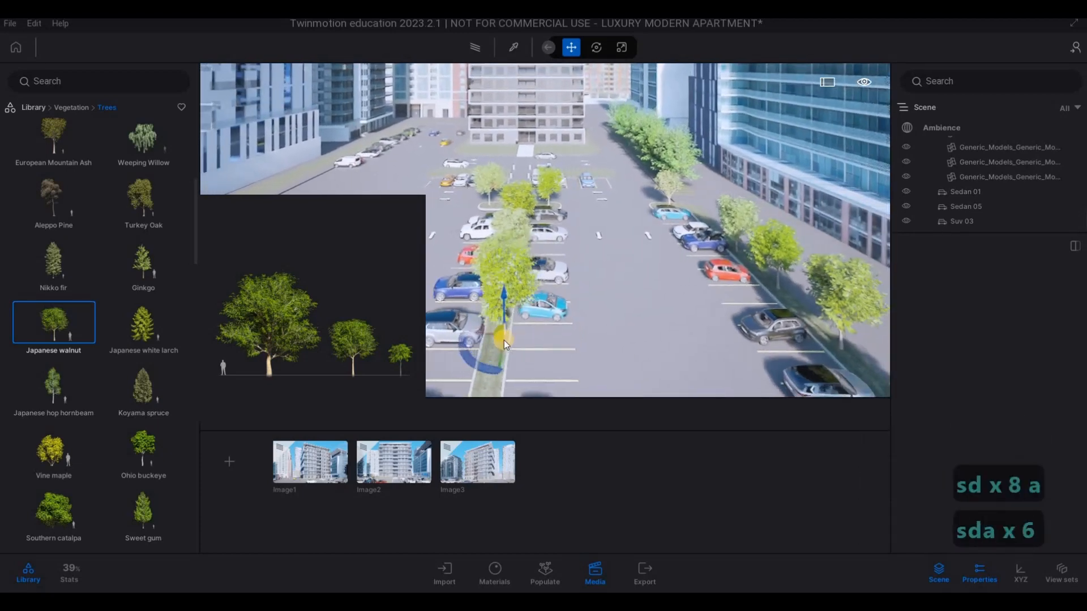
key(e)
key(a)
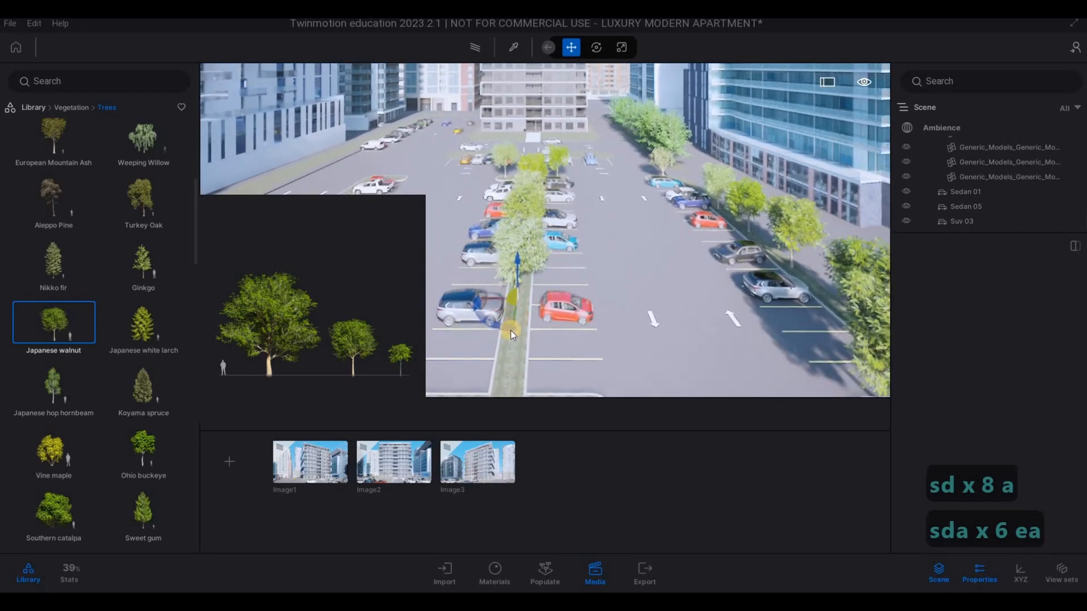
- Finish the median row and plant a Japanese walnut on each side of its near end island
key(s)
key(s)
key(s)
key(s)
key(s)
key(s)
key(s)
key(s)
key(s)
key(s)
key(s)
key(s)
key(s)
key(a)
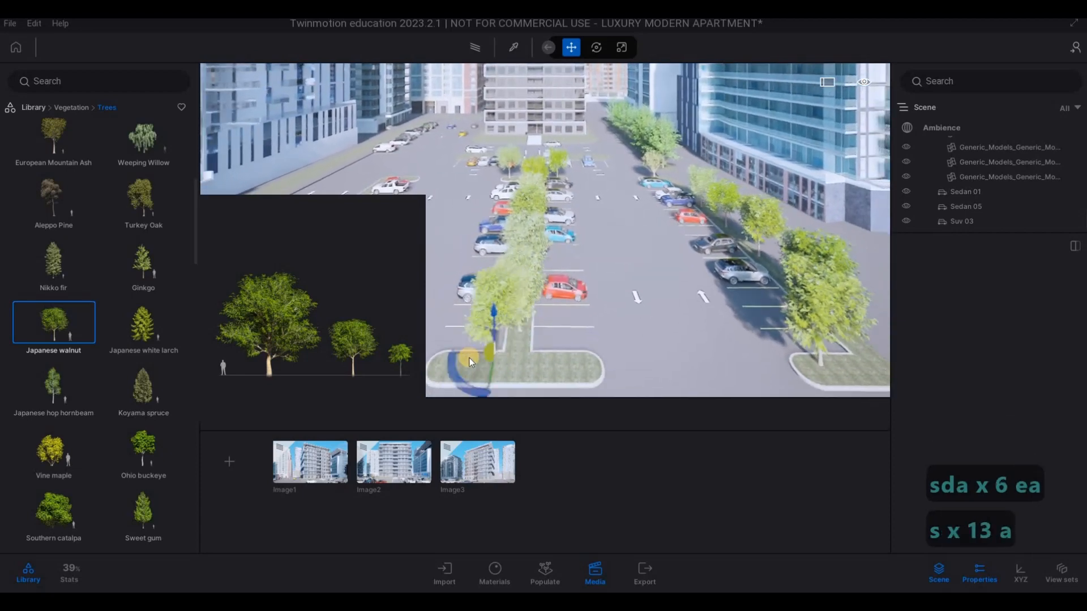
click(596, 361)
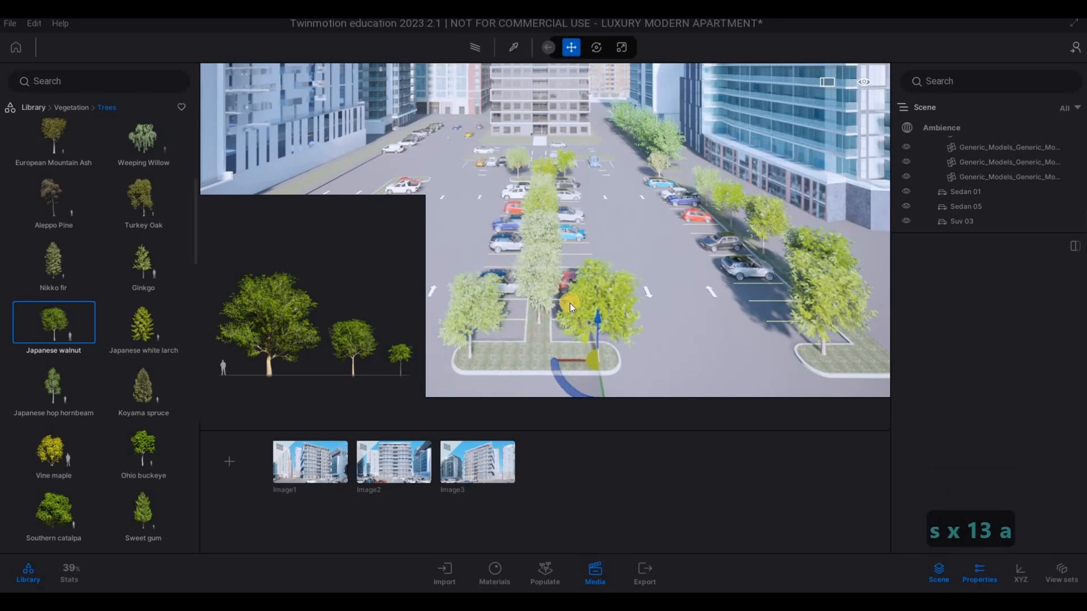
- Plant Japanese walnuts along the parking row nearest the opposite building, from its near end island to its far end
key(a)
key(a)
key(a)
key(a)
key(a)
key(a)
key(a)
key(a)
key(a)
key(a)
key(a)
key(a)
key(a)
key(a)
key(a)
key(a)
key(a)
key(a)
key(a)
key(a)
key(a)
key(a)
key(a)
key(a)
key(a)
key(a)
key(a)
key(a)
key(a)
key(a)
key(a)
key(w)
key(w)
key(w)
key(w)
key(w)
key(w)
key(w)
key(w)
key(w)
key(w)
key(w)
key(w)
key(w)
key(w)
key(w)
key(w)
key(w)
key(w)
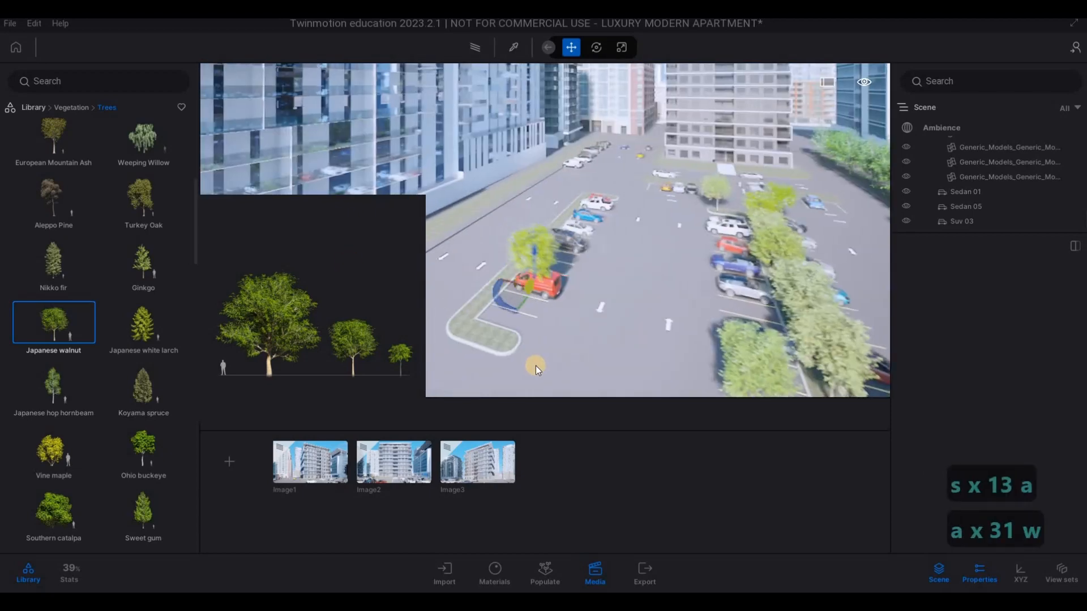
drag(516, 347, 596, 219)
key(w)
key(w)
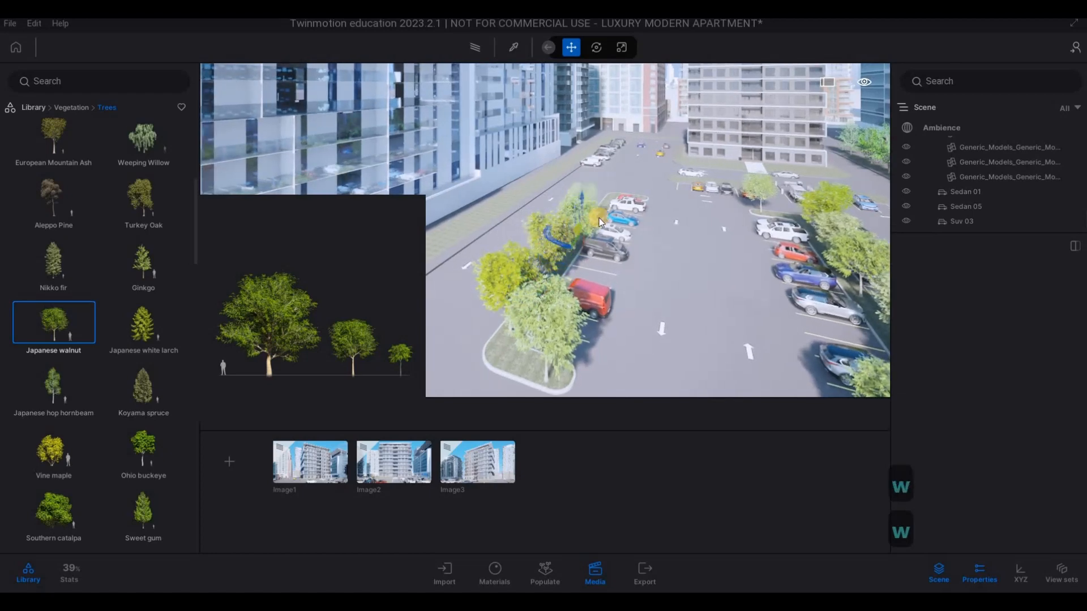
key(w+q)
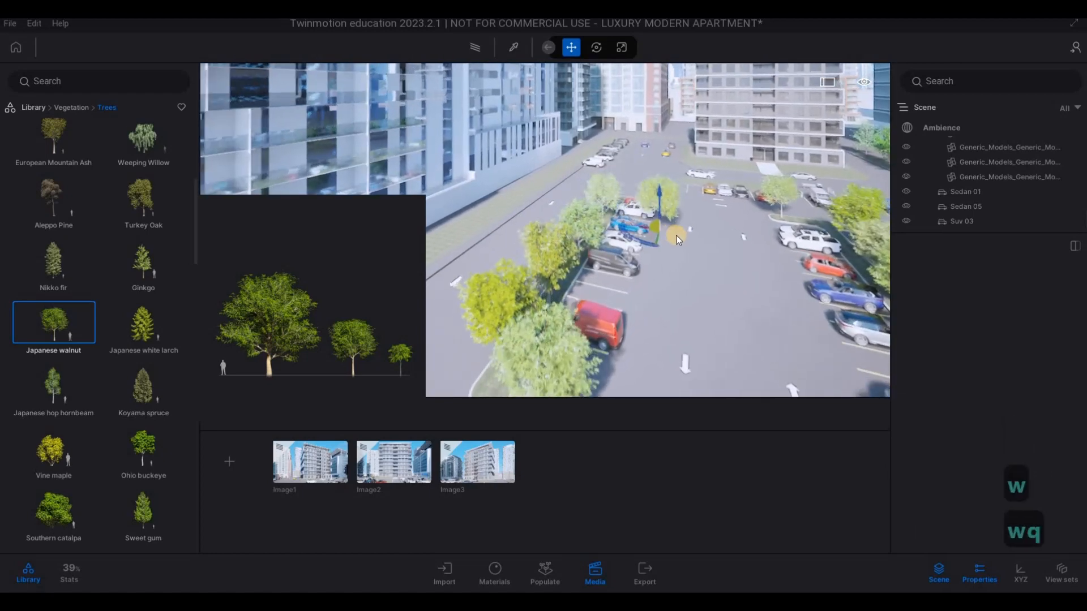
key(w+q)
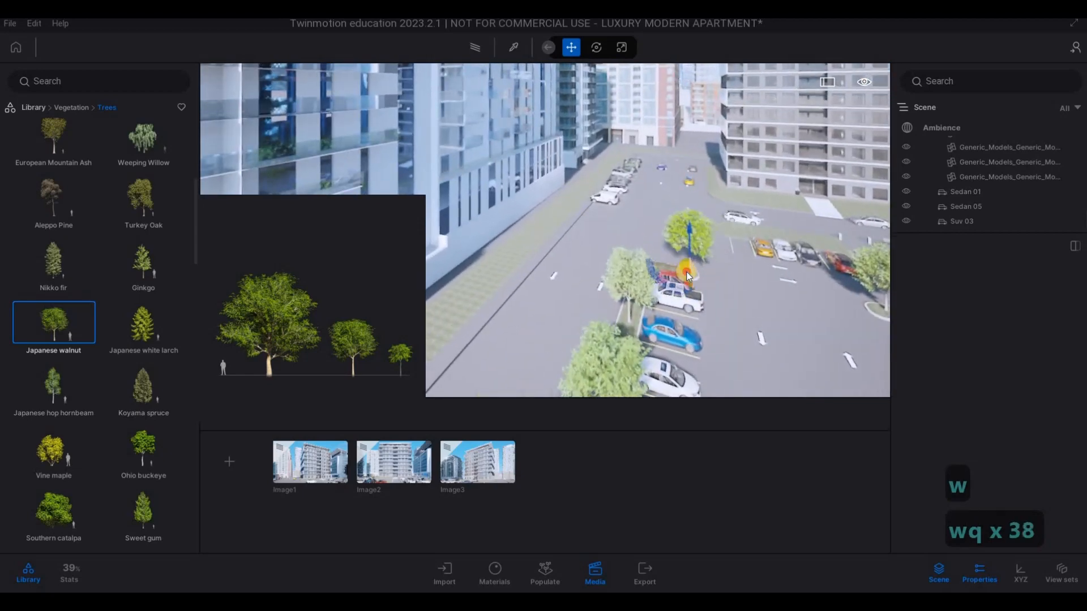
- Choose the Southern catalpa and place one at the near end of the long grass strip in front of the opposite building
key(a+s)
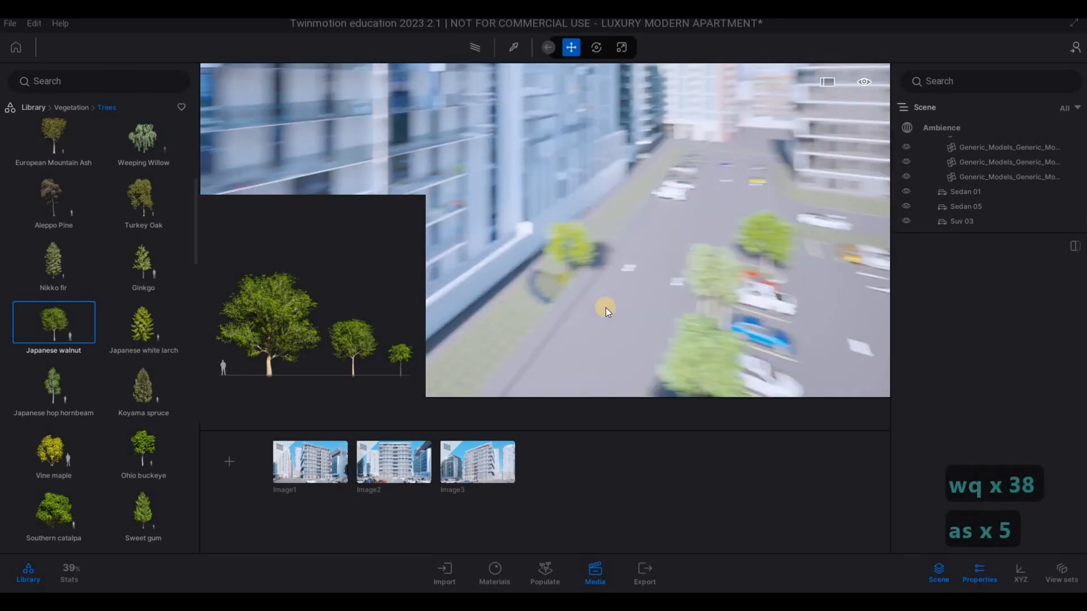
key(e)
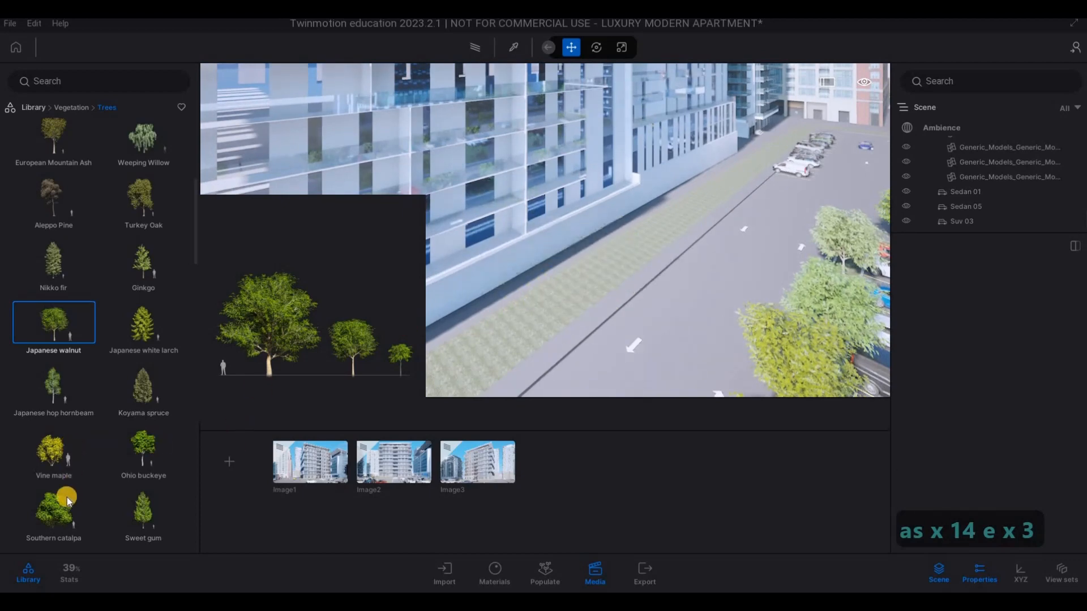
drag(67, 497, 569, 371)
key(s)
key(a)
key(s)
key(Escape)
key(d)
key(d)
key(w)
key(s)
key(d)
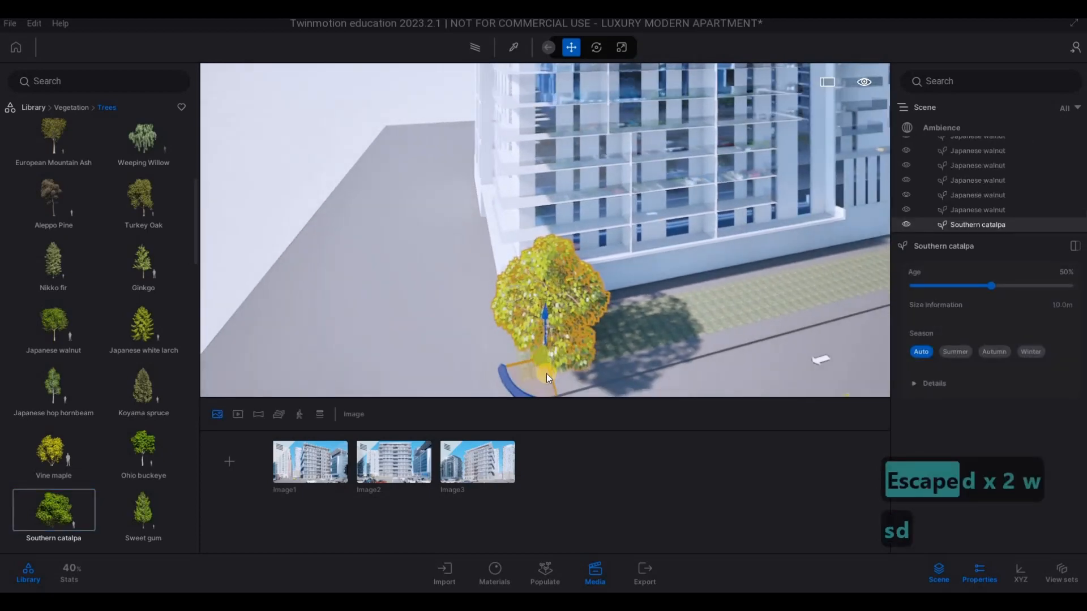
- Copy the Southern catalpa along the building's grass strip as 15 instances spaced about 11.93 m apart
key(Tab)
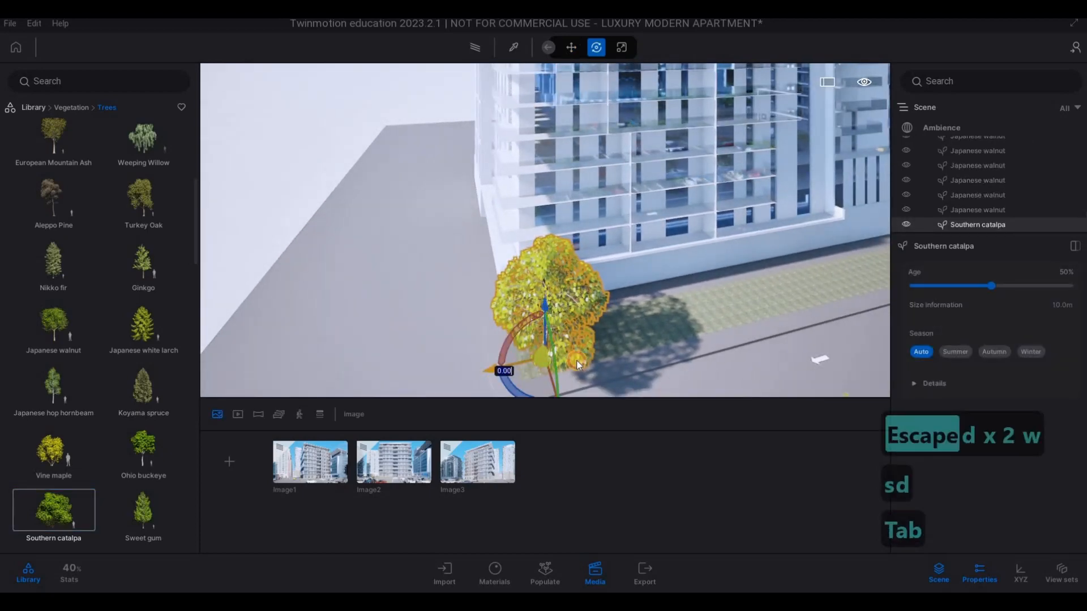
shift+drag(576, 361, 617, 354)
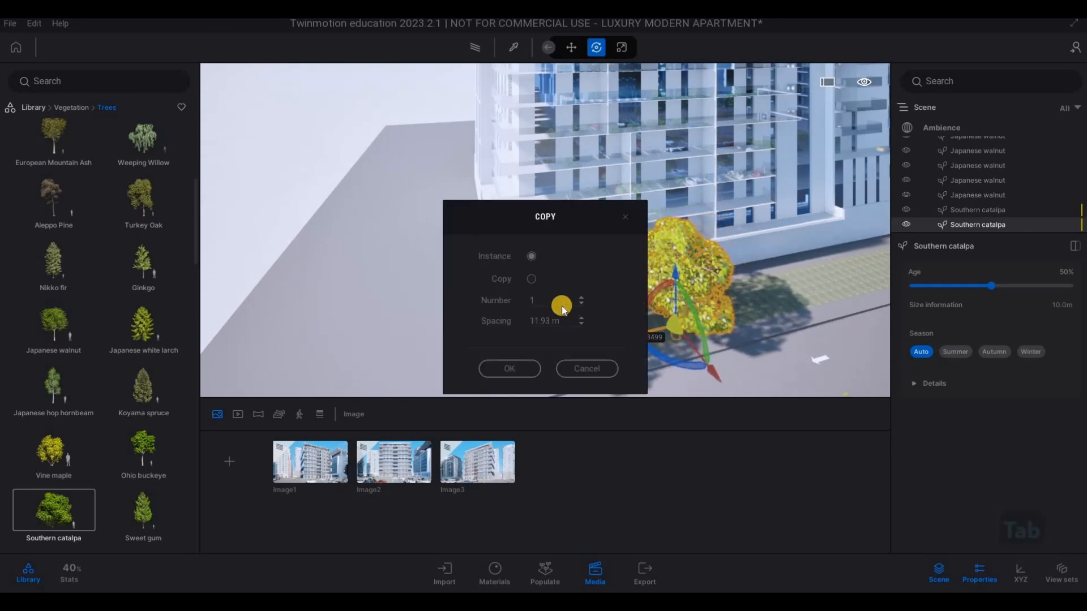
drag(548, 301, 478, 294)
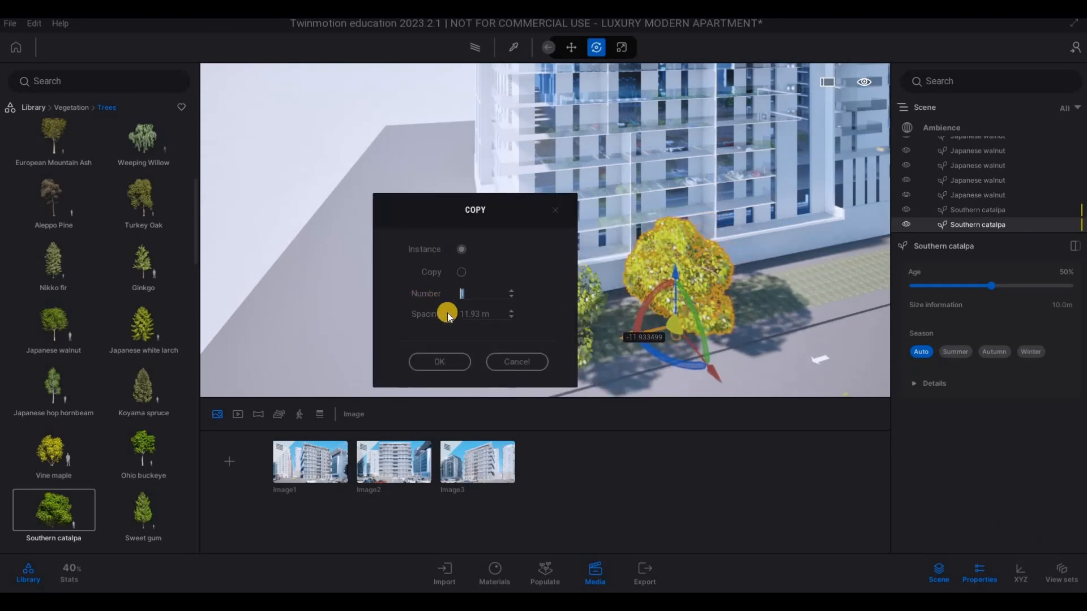
text(15)
click(439, 361)
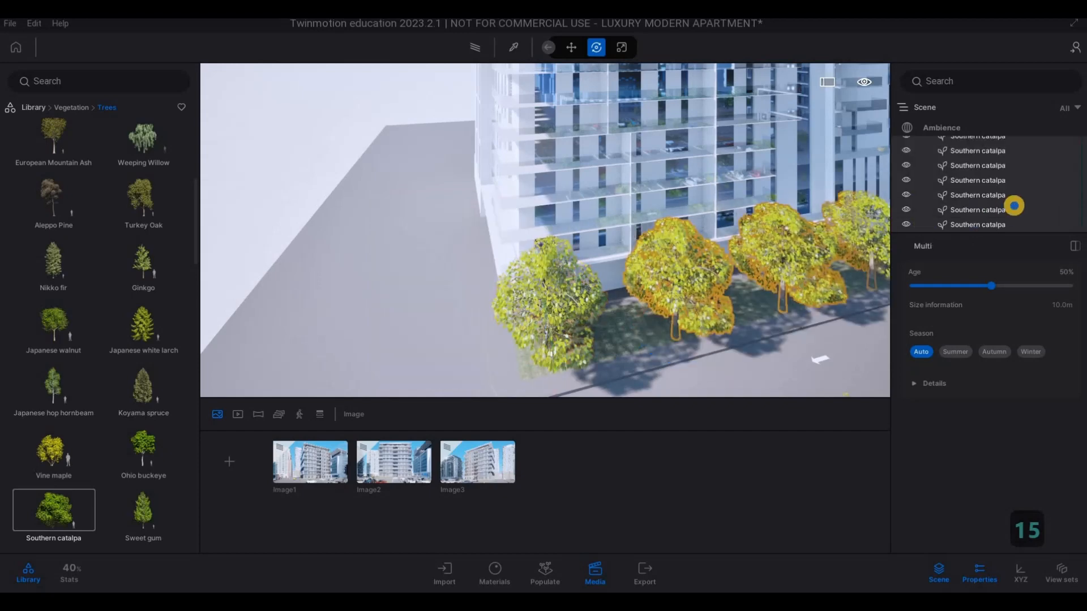
- Inspect the row of copied Southern catalpas along the building from its near end to its far end
key(d)
key(w)
key(w)
key(q)
key(q)
key(q)
key(q)
key(q)
key(q)
key(q)
key(q)
key(q)
key(q)
key(q)
key(q)
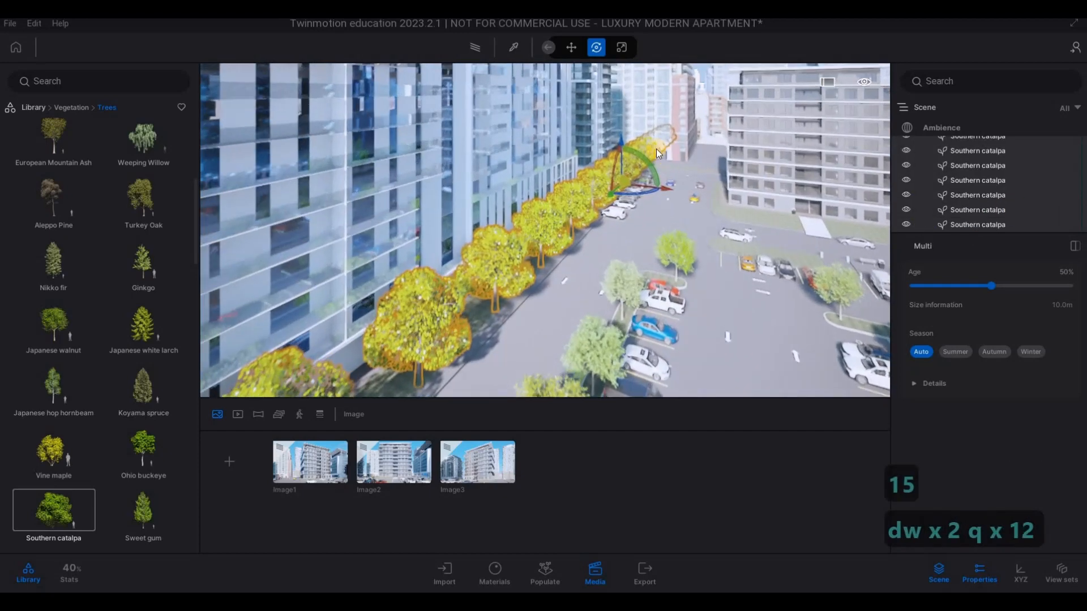
key(q)
key(q)
key(q)
key(Escape)
key(Escape)
key(w)
key(w)
key(w)
key(w)
key(w)
key(w)
key(w)
key(w)
key(w)
key(w)
key(w)
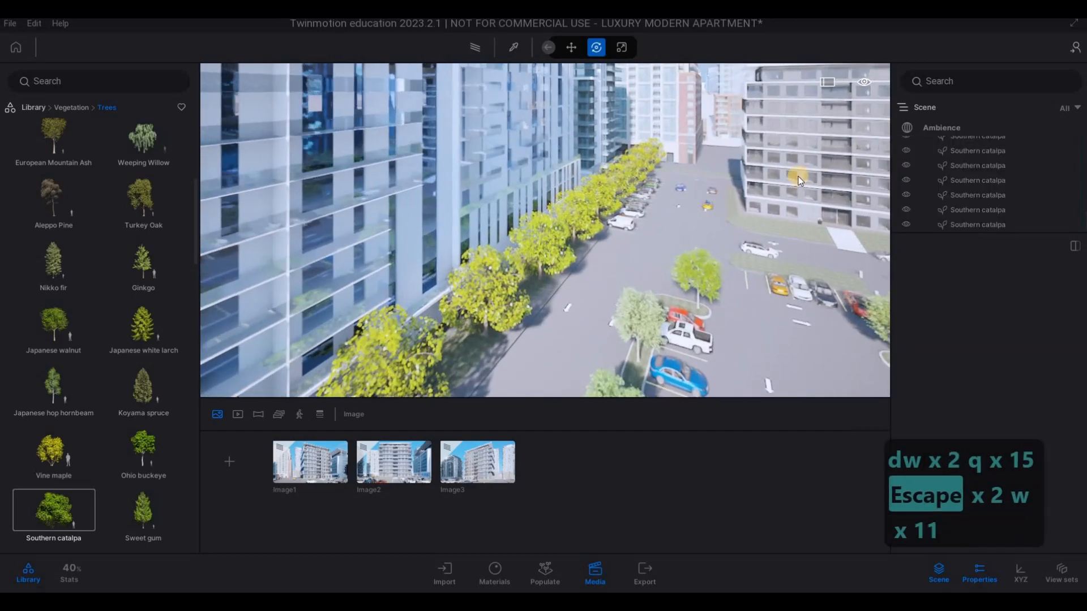
key(w)
key(w)
key(w)
key(w)
key(w)
key(w)
key(w)
key(w)
key(w)
key(w)
key(w)
key(w)
key(w)
key(w)
key(w)
key(w)
key(w)
key(w)
key(w)
key(w)
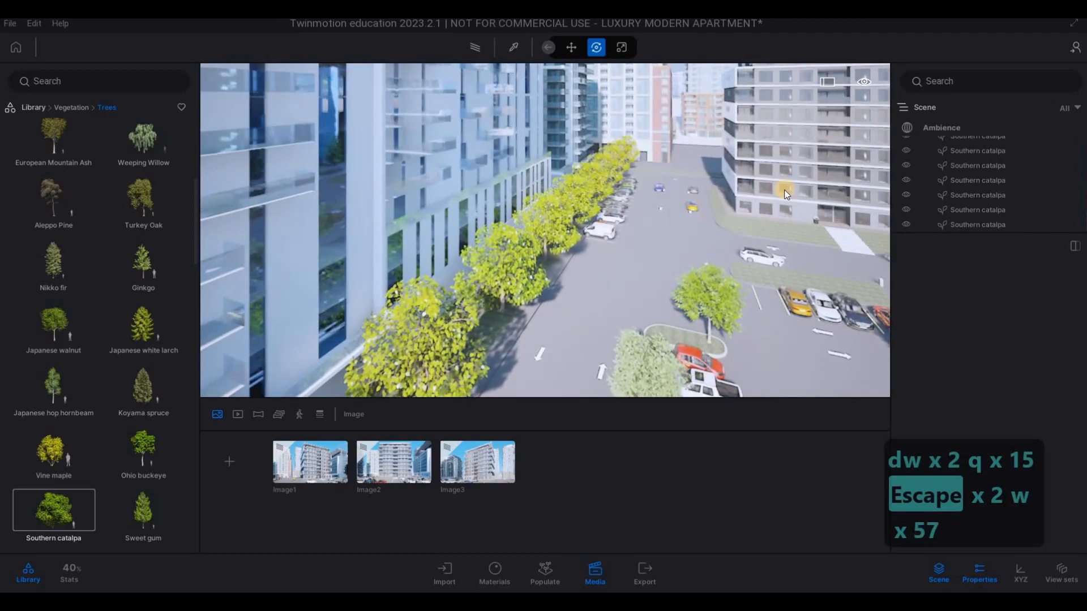
key(w)
key(w)
key(w)
key(w)
key(w)
key(w)
key(w)
key(w)
key(w)
key(w)
key(w)
key(w)
key(w)
key(w)
key(w)
key(w)
key(w)
key(w)
key(w)
key(w)
key(6)
key(q)
key(s)
key(d)
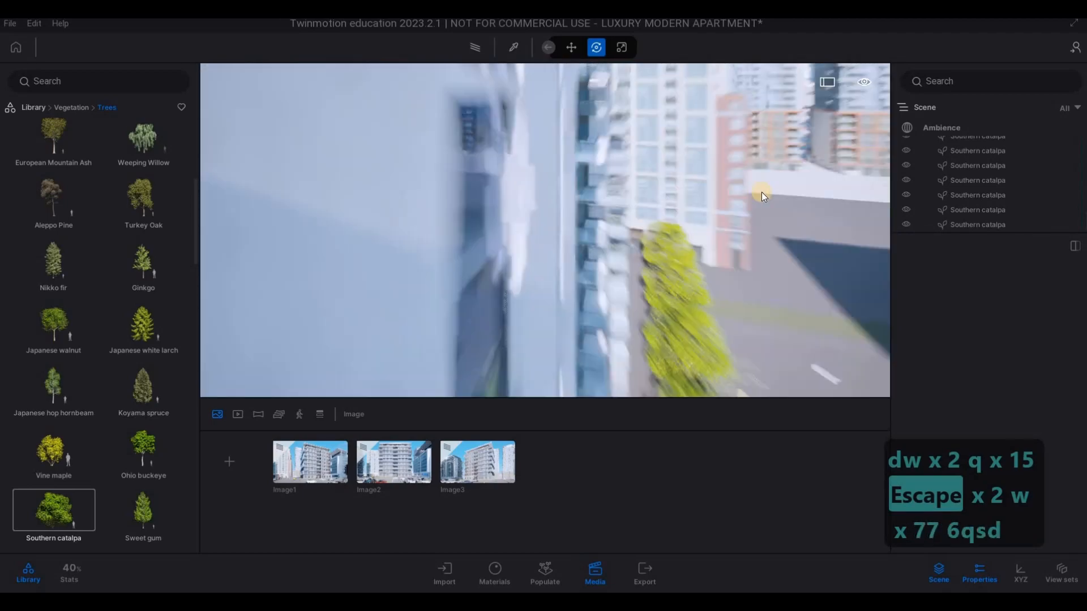
key(4)
key(w)
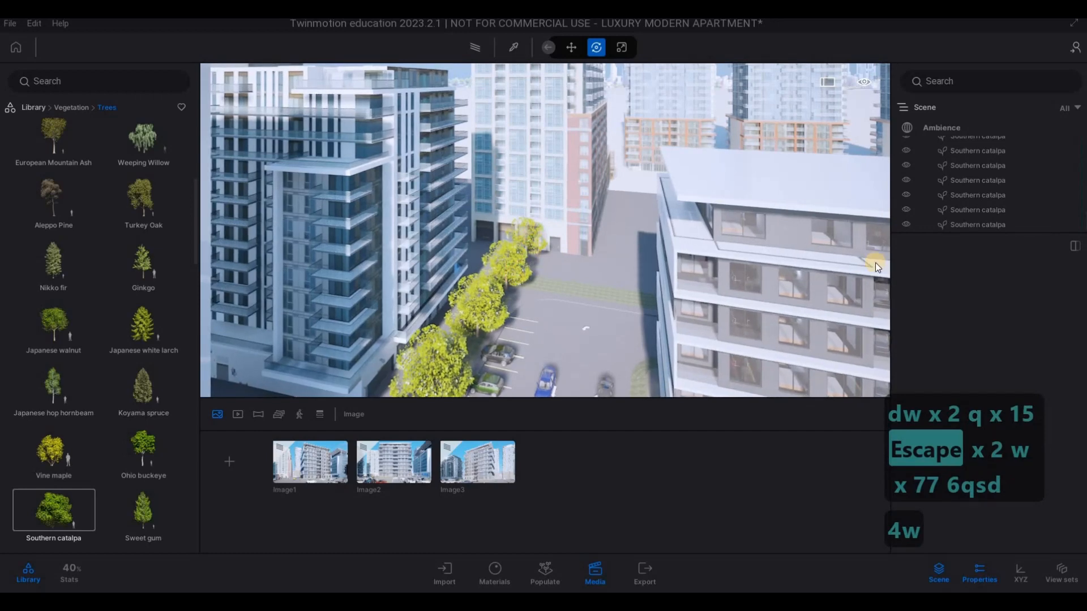
click(969, 227)
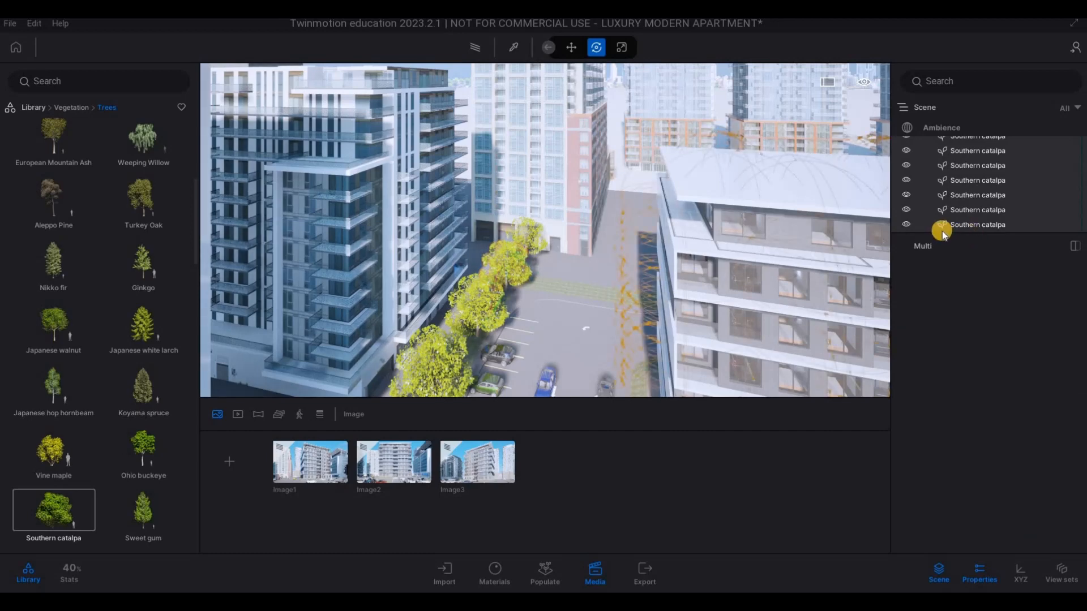
key(Delete)
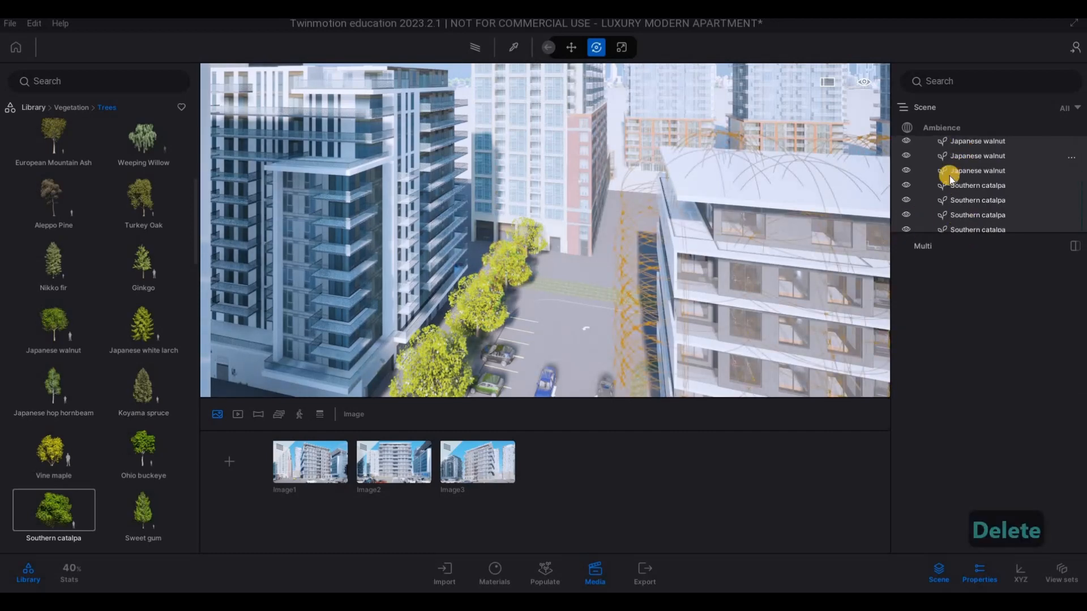
key(Escape)
key(ctrl+z)
key(Escape)
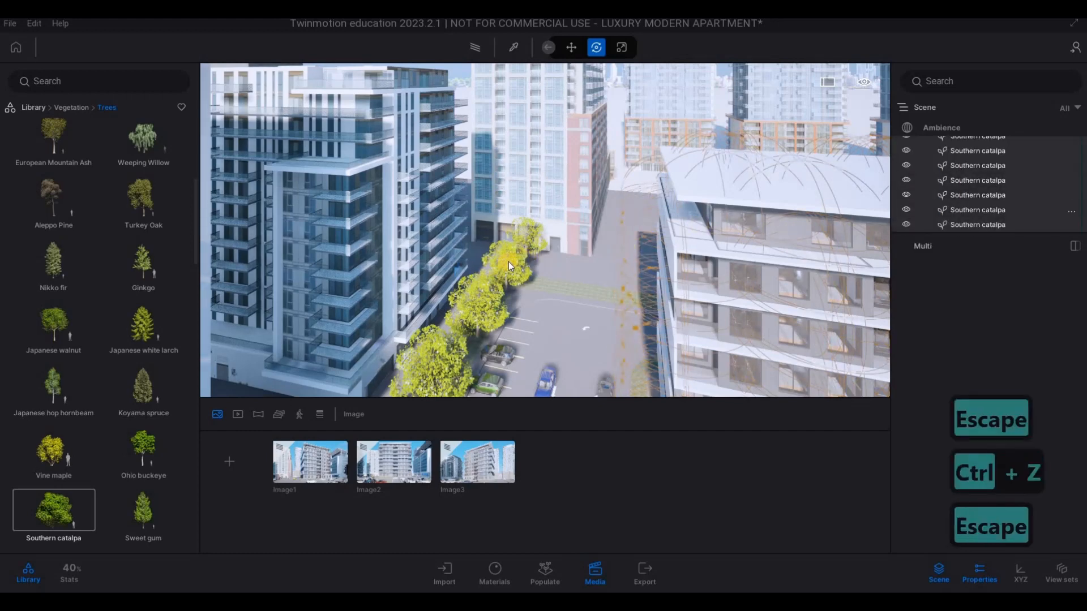
key(Escape)
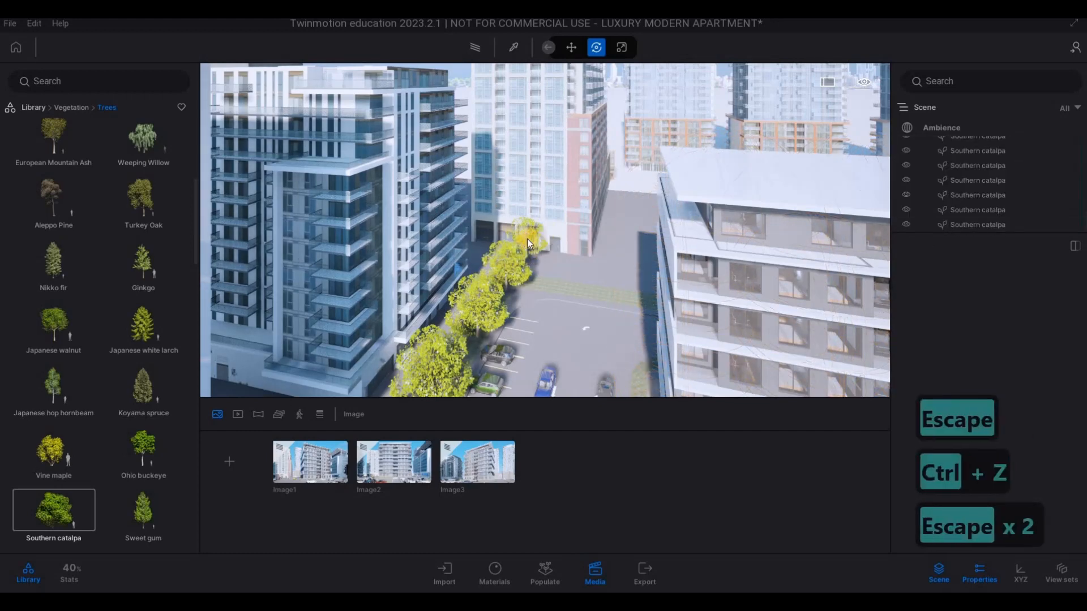
key(F1)
click(521, 232)
key(Escape)
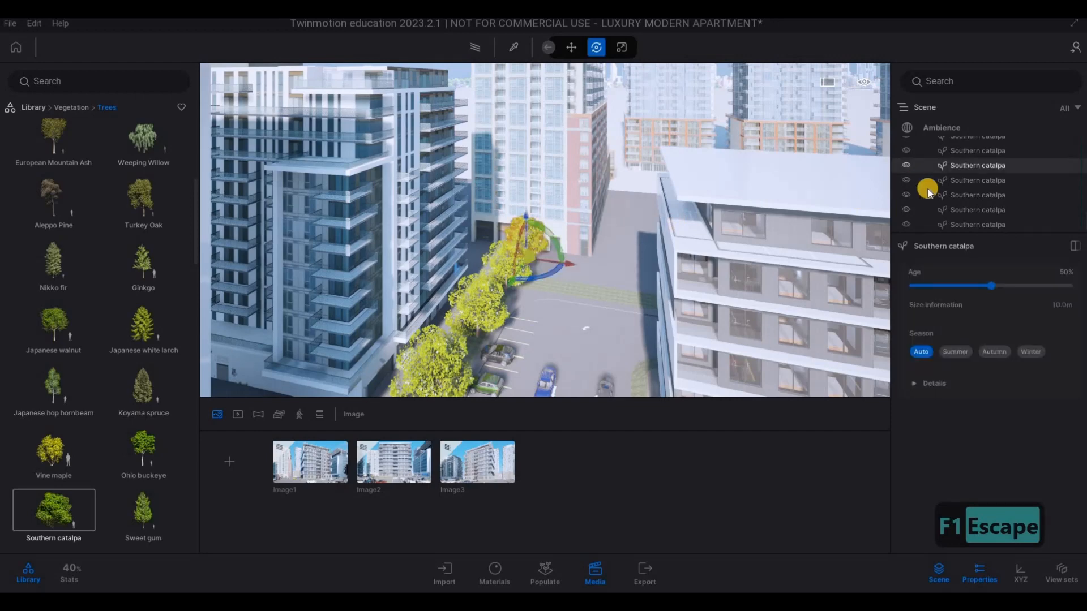
shift+click(967, 224)
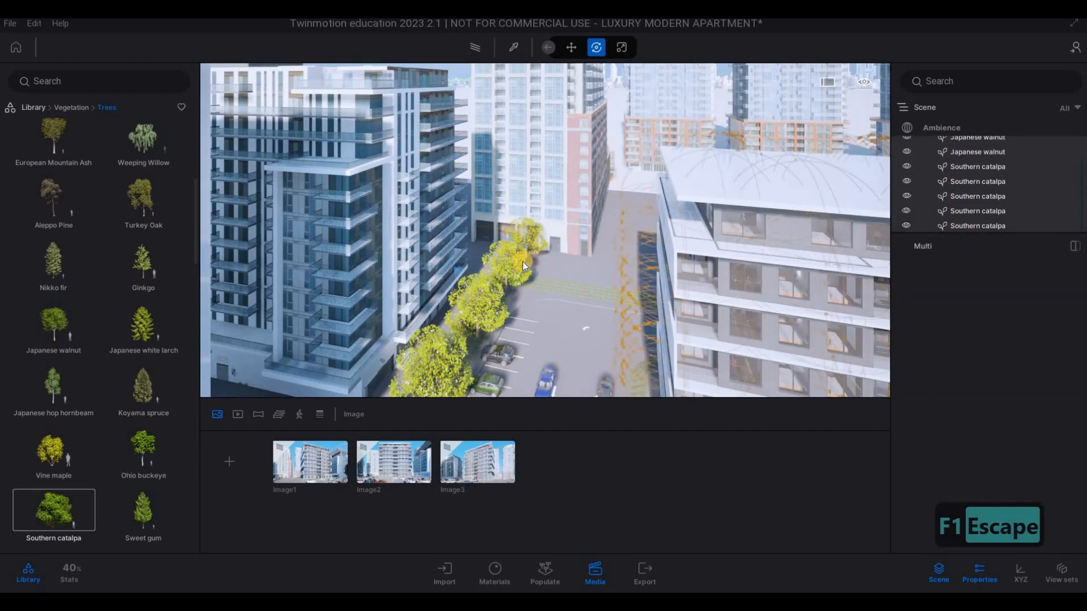
key(Escape)
- Delete the last five Southern catalpas that extend the row past the far end of the building's grass strip
click(537, 240)
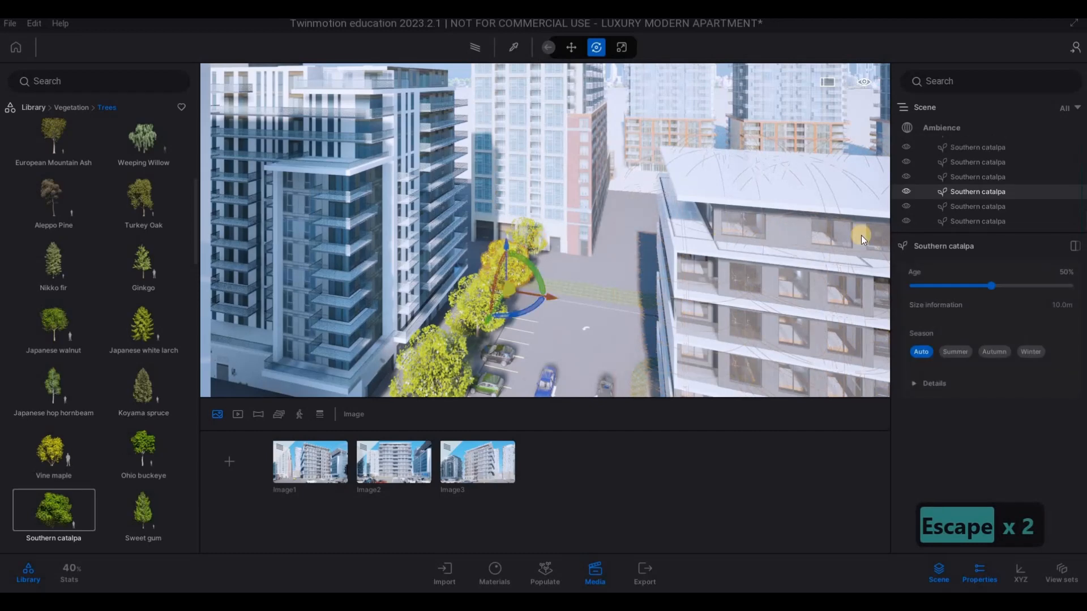
ctrl+click(973, 225)
scroll(966, 201, down, 1)
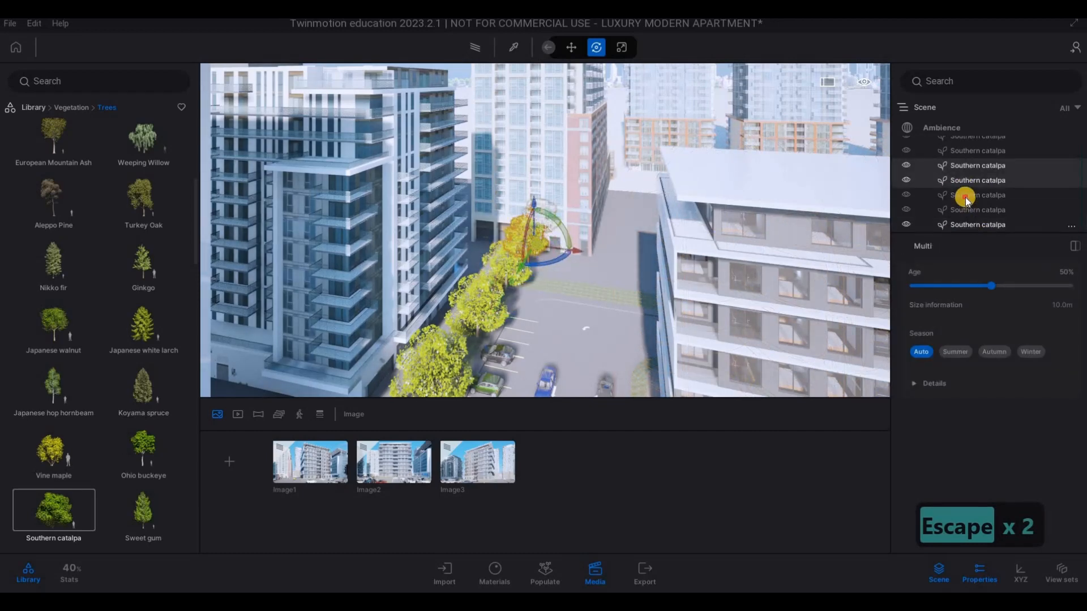
ctrl+click(966, 198)
shift+click(969, 223)
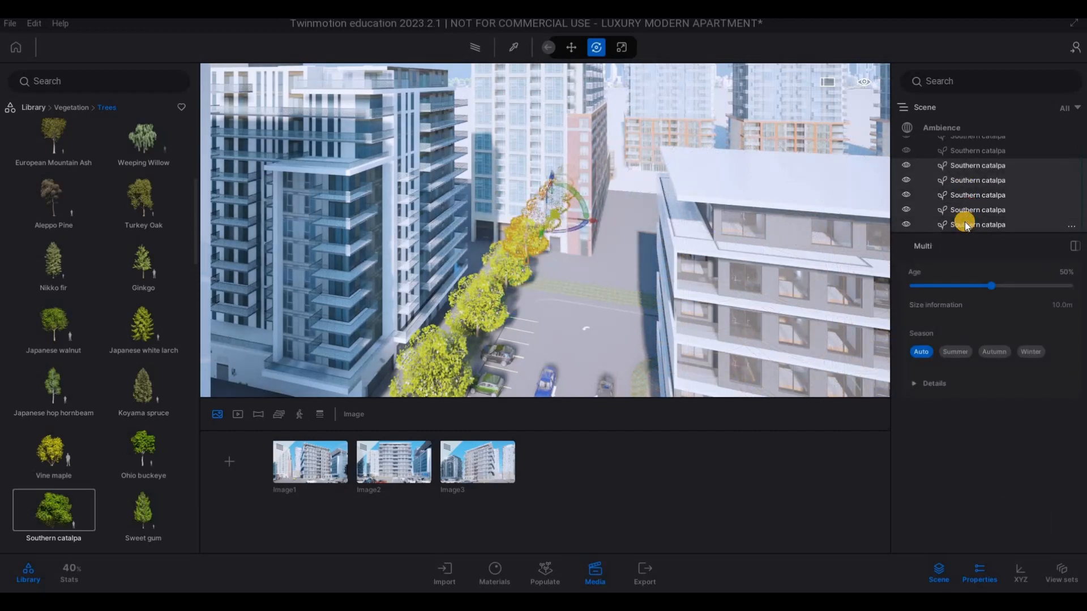
key(Delete)
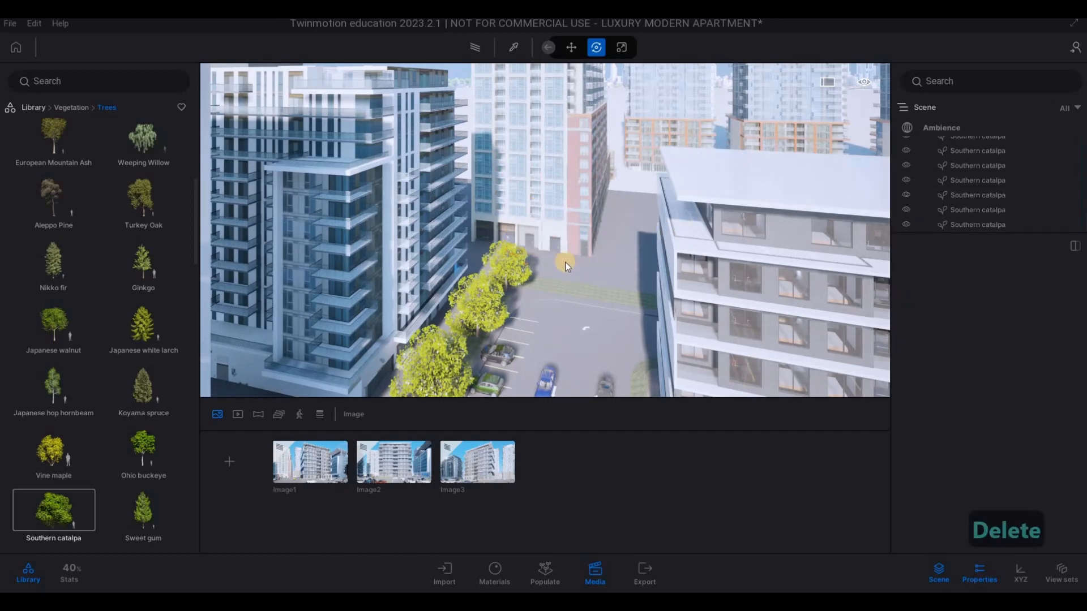
key(Escape)
- Place a Southern catalpa on the grass strip closing the far end of the car park and copy it about 8.57 m along the strip
key(w)
key(a)
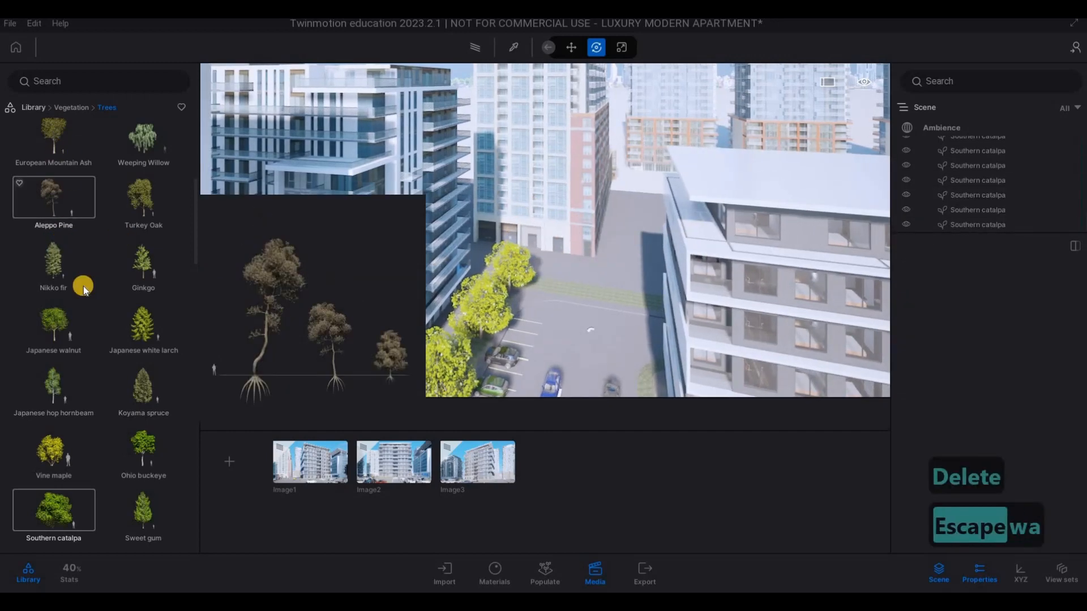
scroll(80, 339, down, 1)
drag(55, 457, 562, 291)
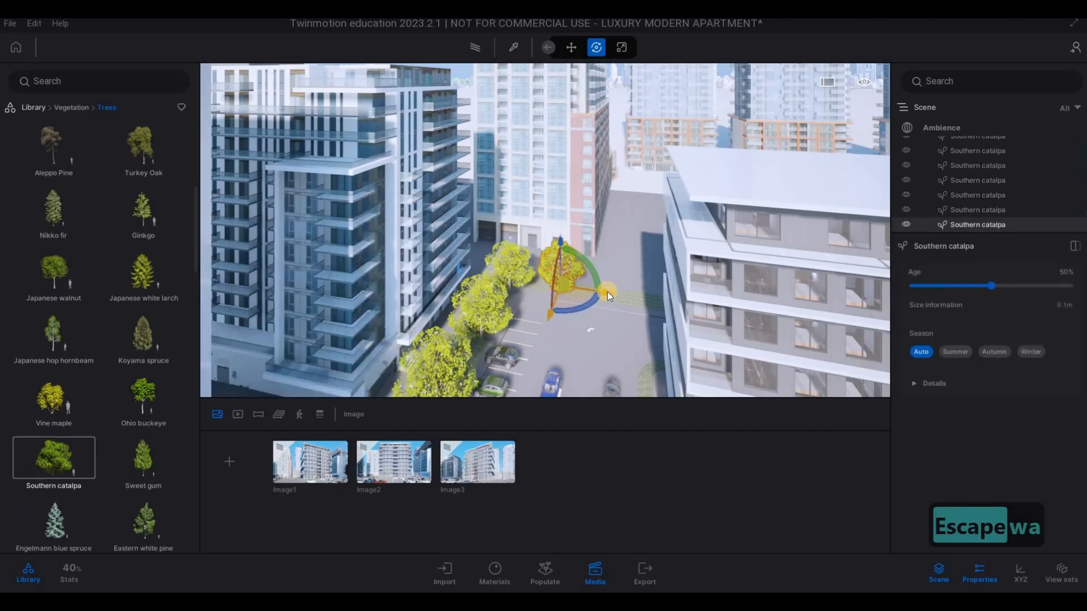
shift+drag(654, 297, 656, 298)
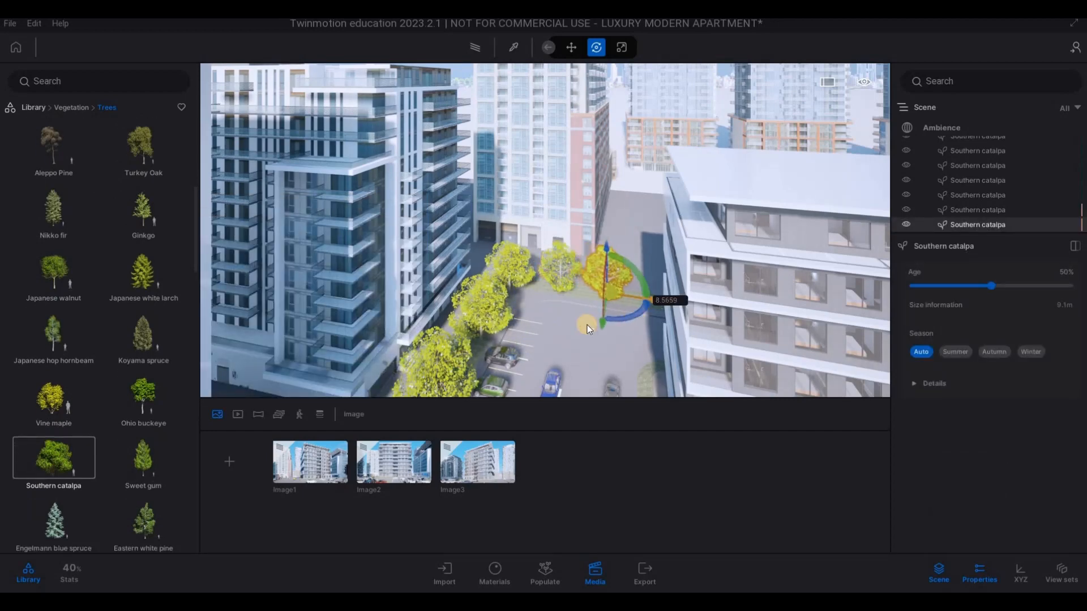
click(509, 368)
- Review the new catalpas and the apartment building from farther back over the car park
key(s)
key(e)
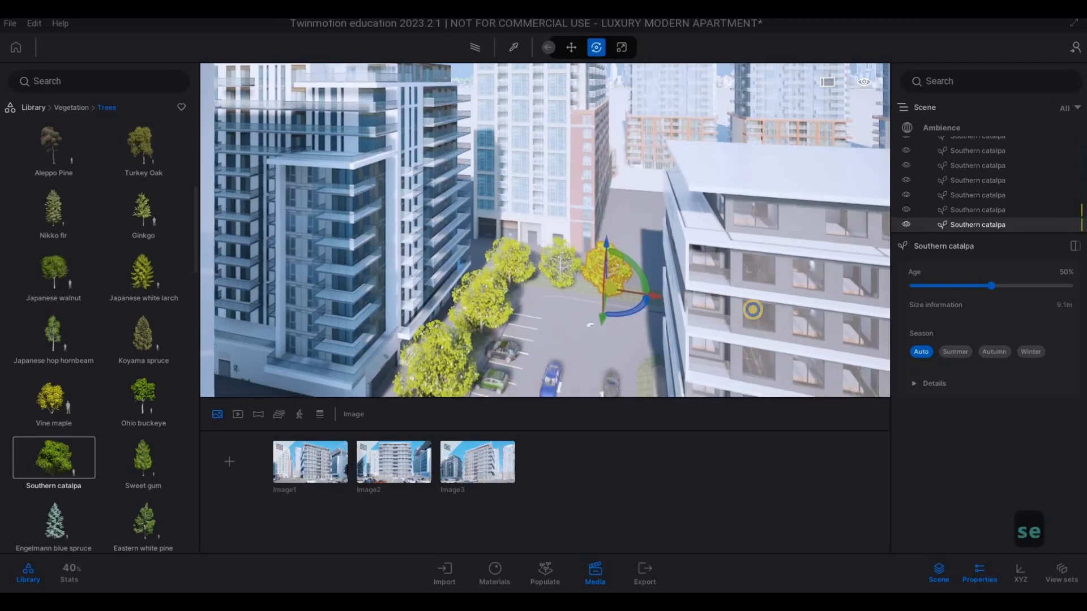
key(s)
key(s)
key(s)
key(s)
key(s)
key(s)
key(s)
key(s)
key(s)
key(s)
key(s)
key(s)
key(s)
key(s)
key(s)
key(s)
key(s)
key(s)
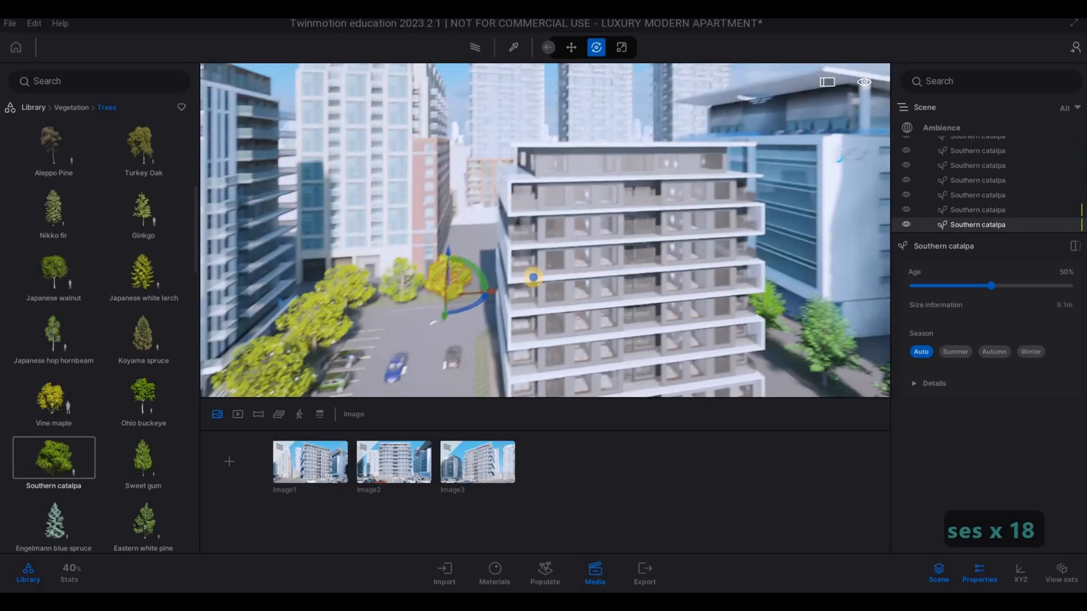
key(s)
key(s)
key(s)
key(s)
key(s)
key(s)
key(s)
key(s)
key(s)
key(s)
key(s)
key(s)
key(s)
key(s)
key(s)
key(s)
key(s)
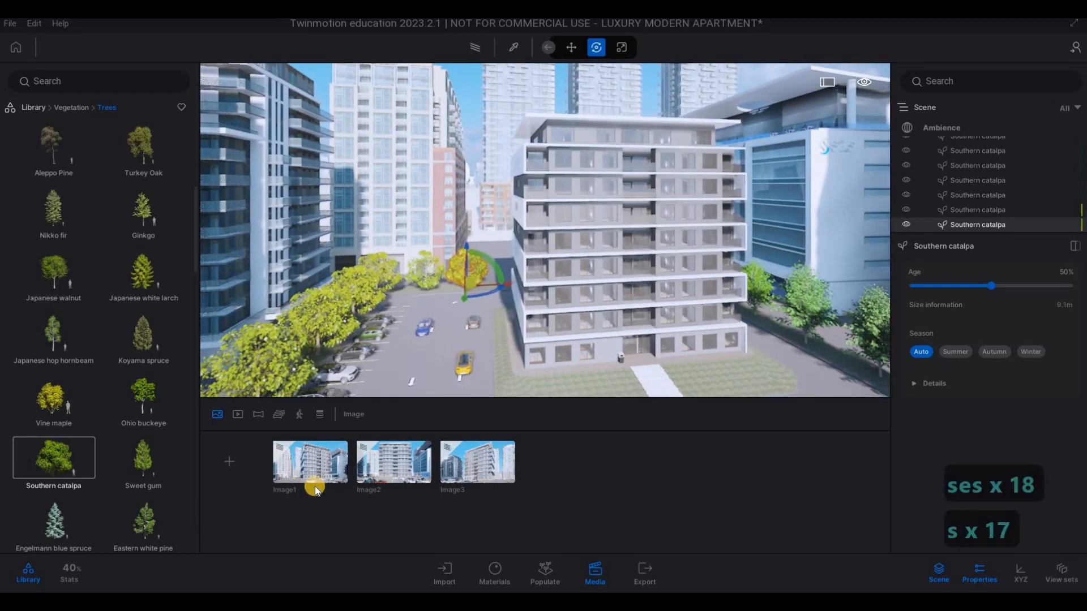
- Open Image1 and try to get a clear view of the building by moving its camera back and sideways around the trees
click(302, 470)
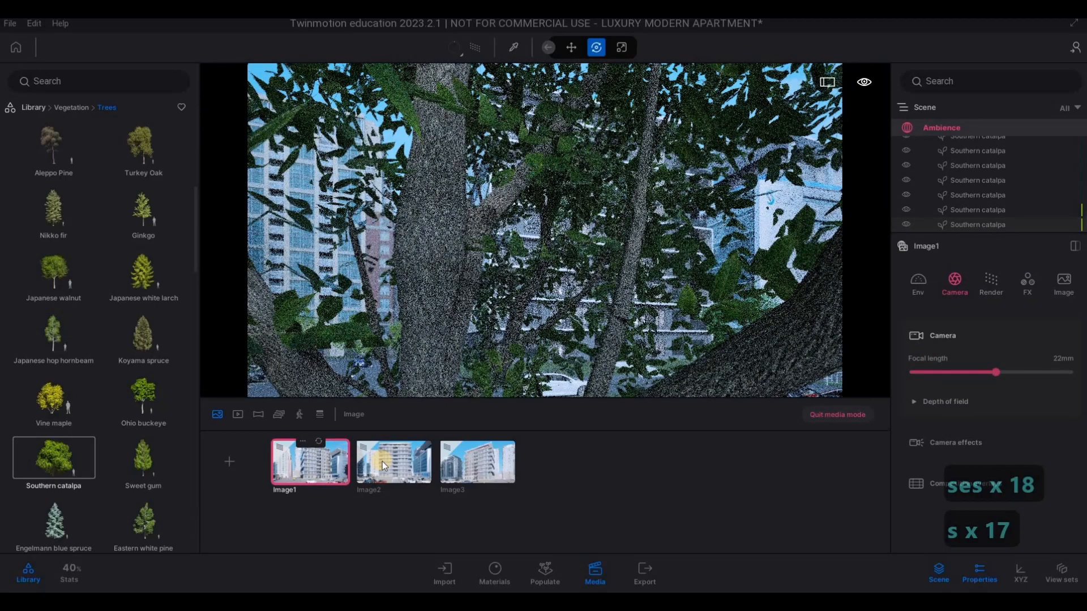
key(s)
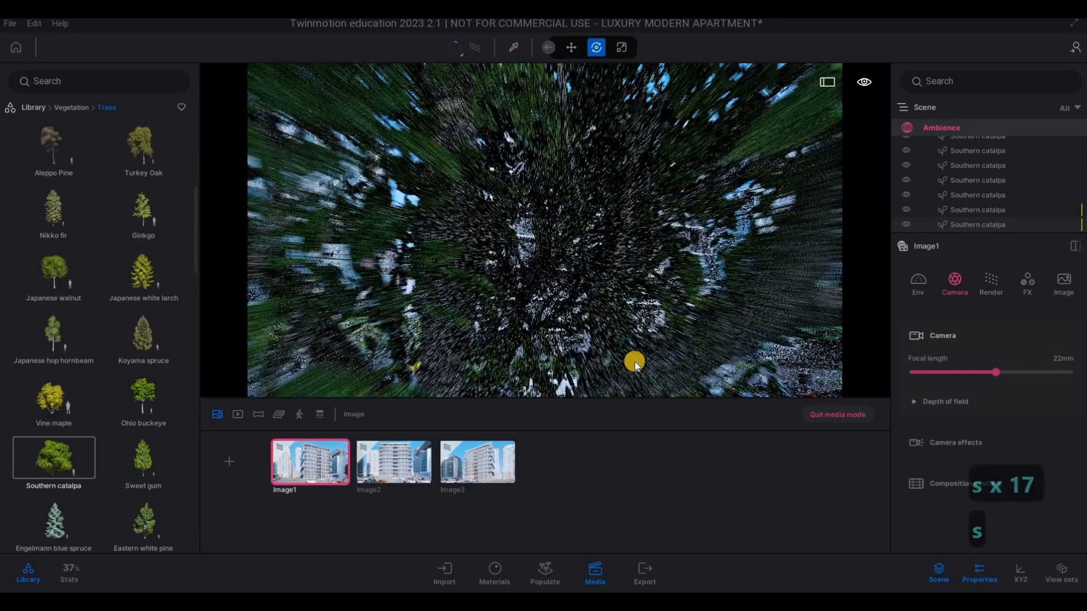
key(s)
key(s)
key(s)
key(s)
key(s)
key(s)
key(s)
key(s)
key(s)
key(s)
key(s)
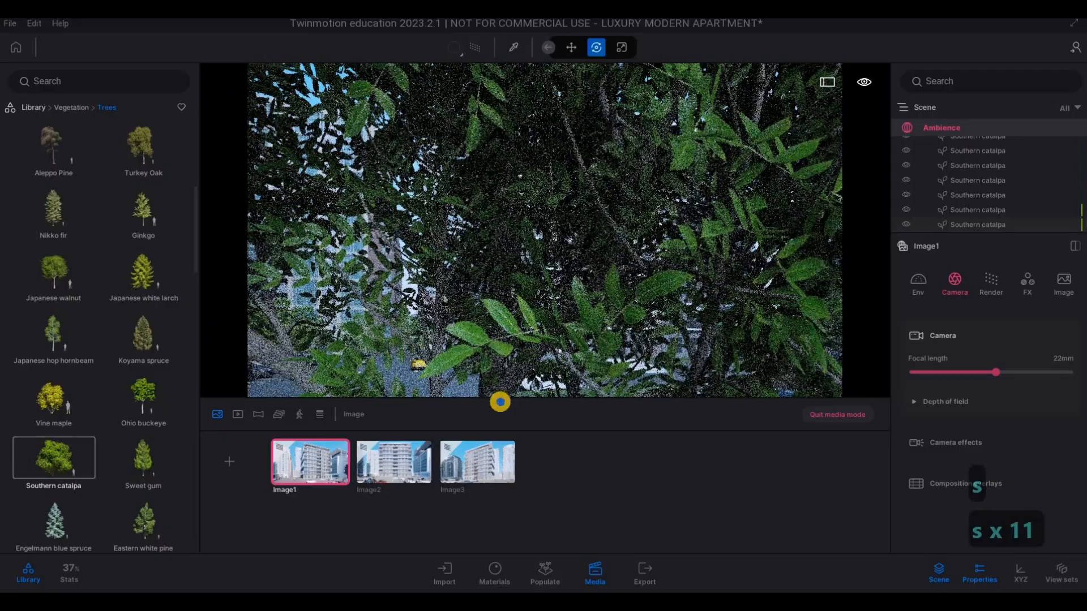
key(s)
key(a)
key(a)
key(a)
key(a)
key(a)
key(a)
key(a)
key(a)
key(a)
key(a)
key(a)
key(a)
key(a)
key(a)
key(a)
key(a)
key(a)
key(a)
key(a)
key(a)
key(a)
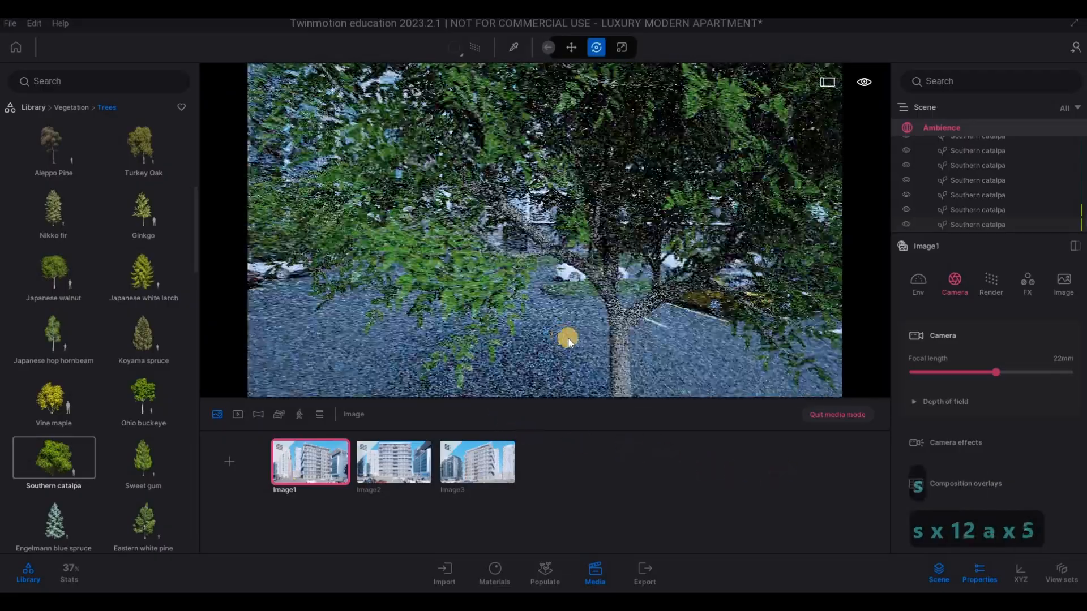
key(a)
key(a)
key(a)
key(a)
key(a)
key(a)
key(a)
key(a)
key(a)
key(a)
key(e)
key(s)
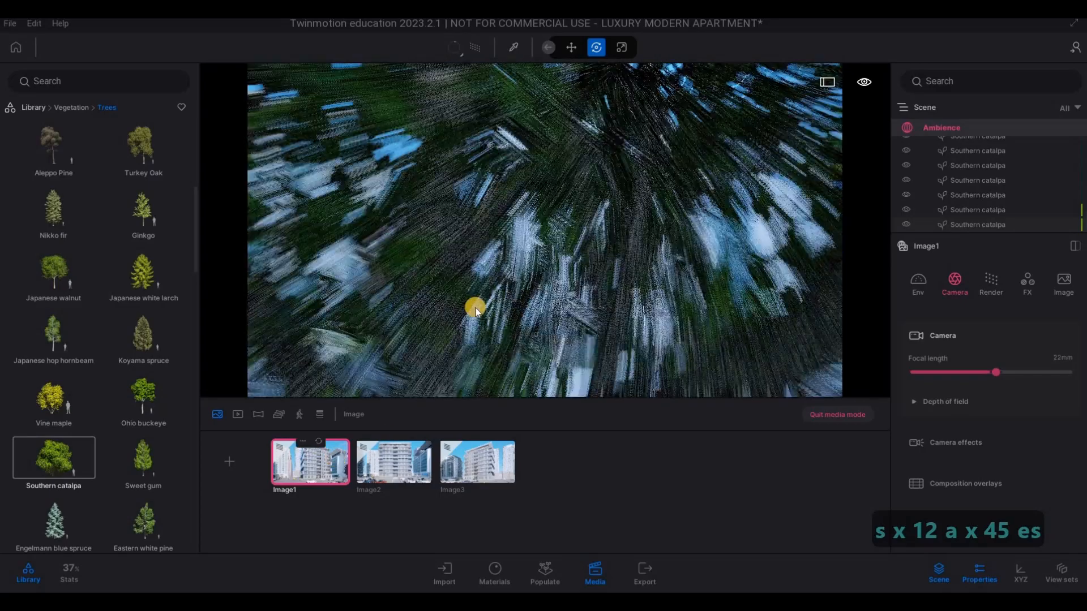
- Move Image1's camera forward past the foreground tree to frame the apartment building unobstructed, and update the saved view
key(w)
key(w)
key(w)
key(w)
key(w)
key(w)
key(w)
key(w)
key(w)
key(w)
key(w)
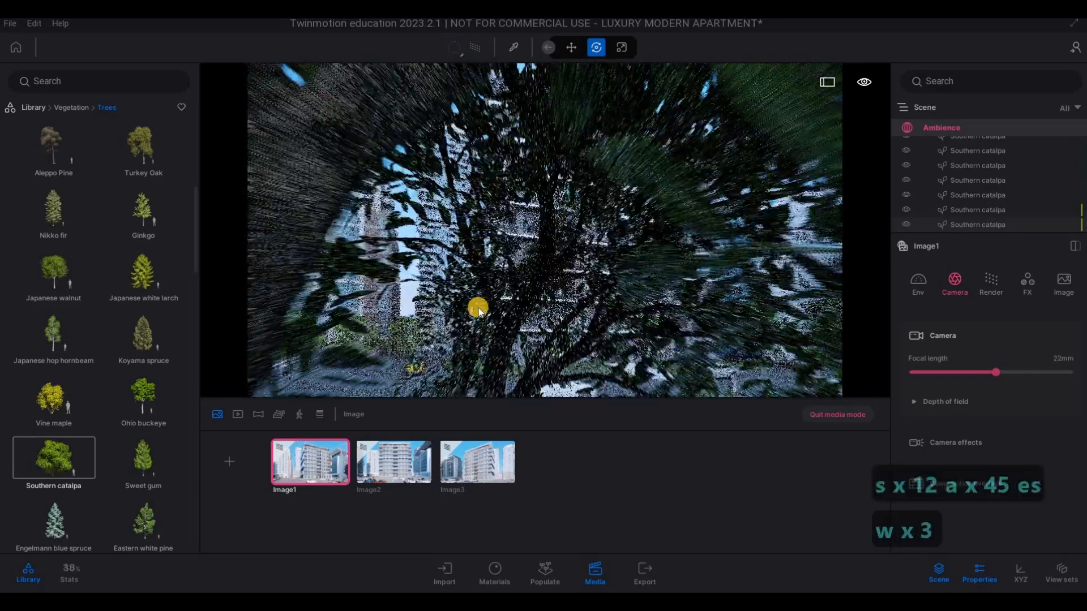
key(e)
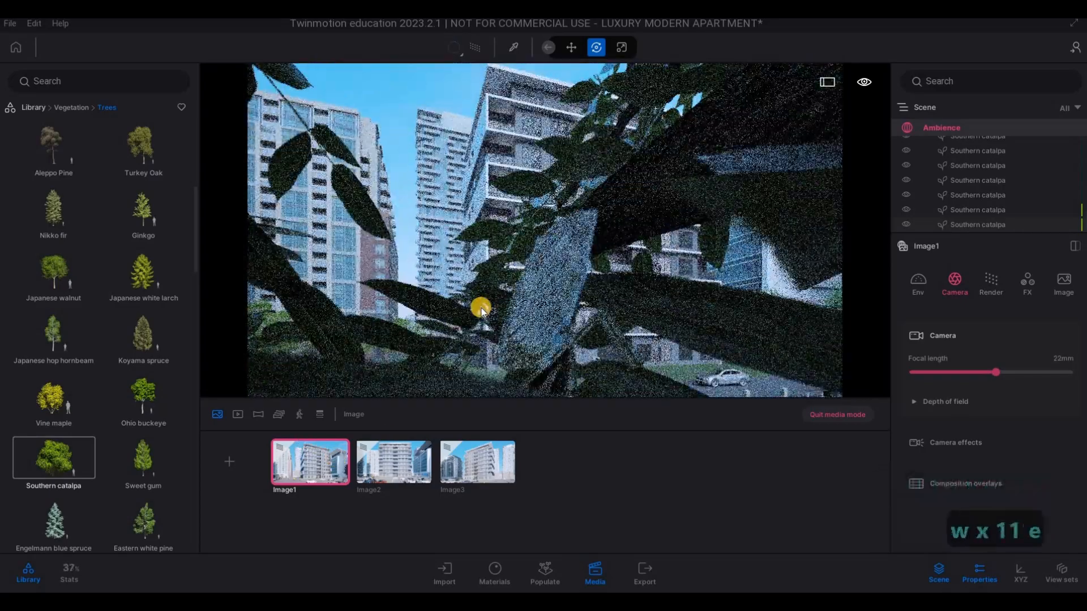
key(e)
key(w)
key(w)
key(w)
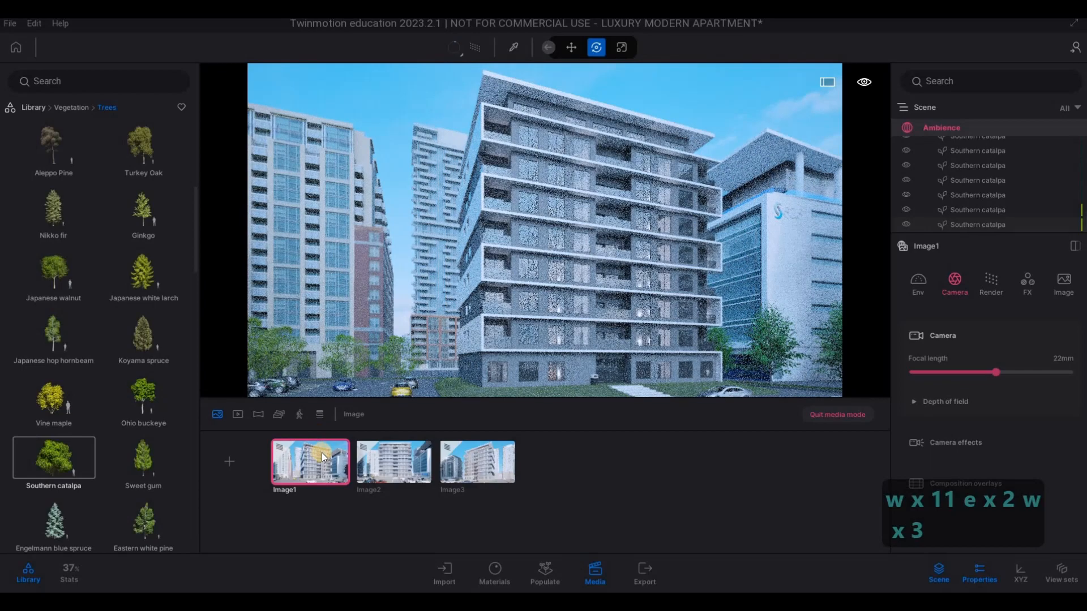
mouse_move(320, 440)
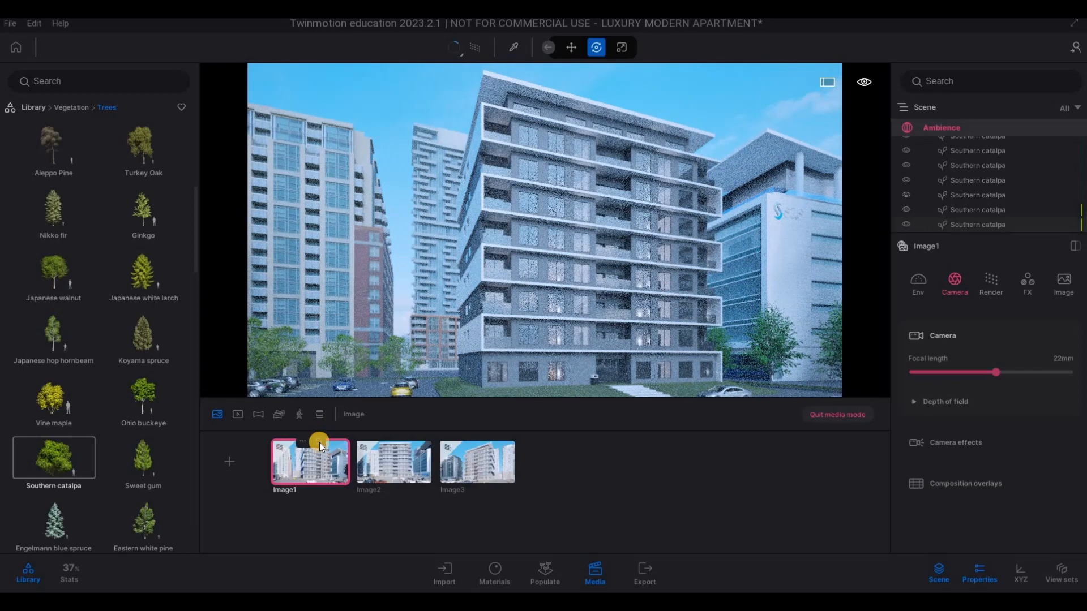
- Open Image2, move its camera forward past the foreground tree to frame the full front facade, and update the saved view
click(401, 465)
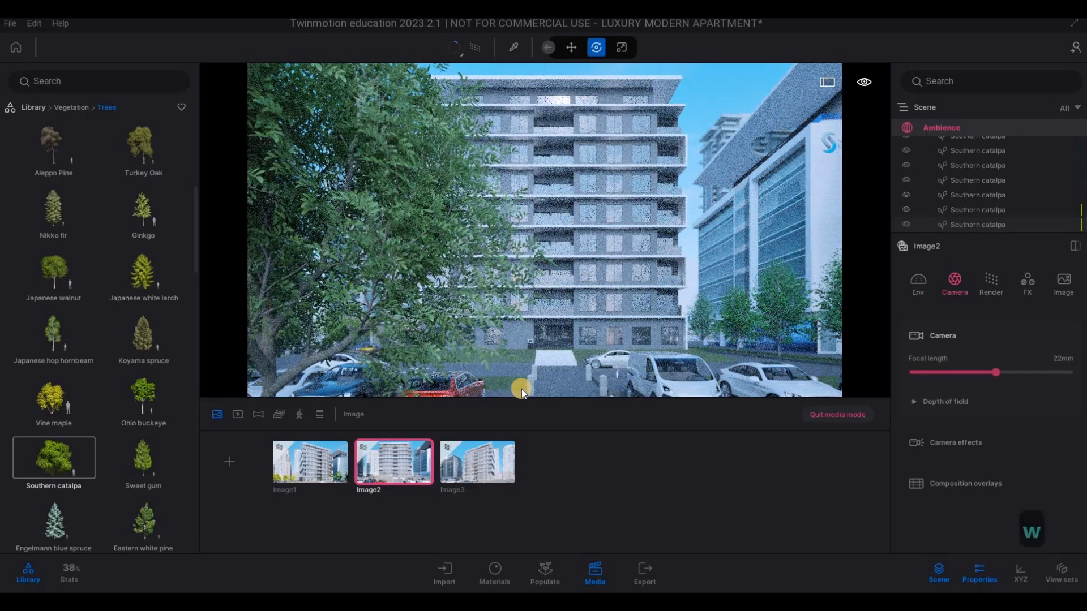
key(w)
key(e)
key(e)
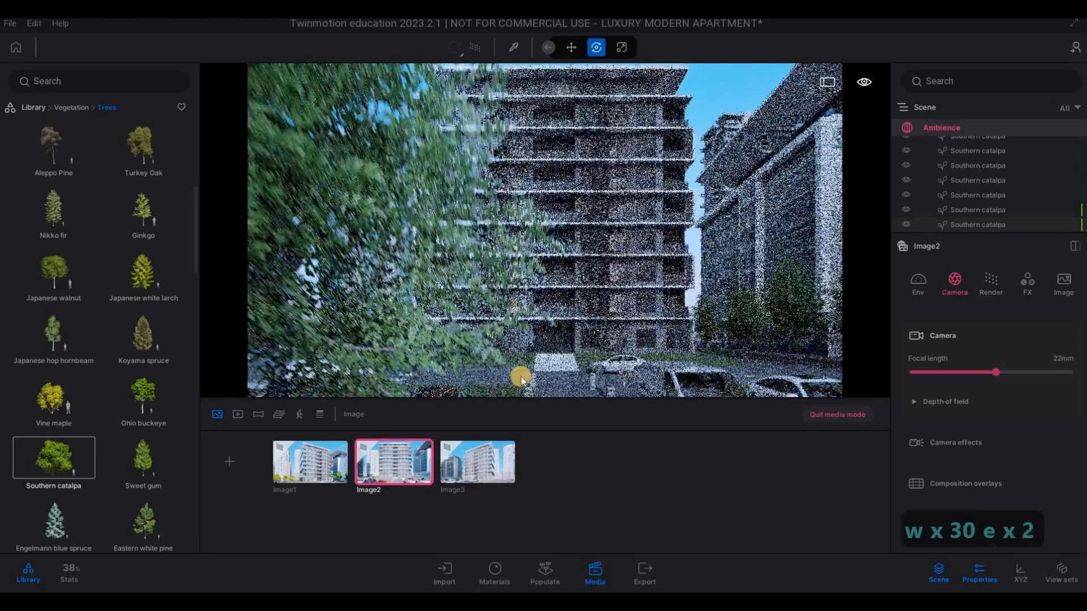
key(w)
key(w)
mouse_move(534, 296)
right_down()
mouse_move(536, 271)
mouse_move(533, 314)
right_up()
key(q)
key(w)
key(w)
key(w)
key(w)
key(w)
key(e)
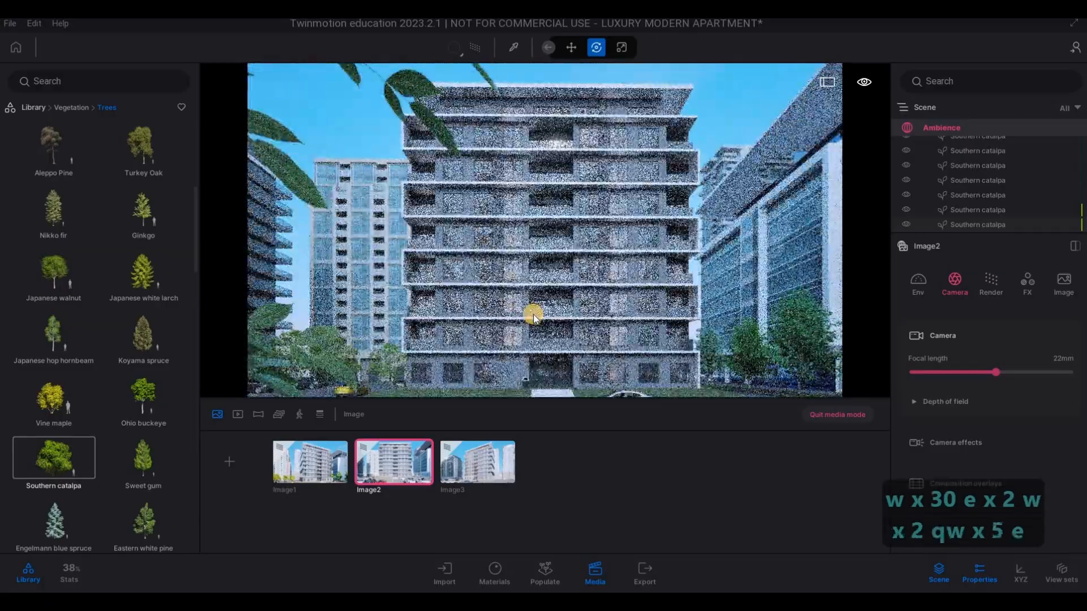
key(w)
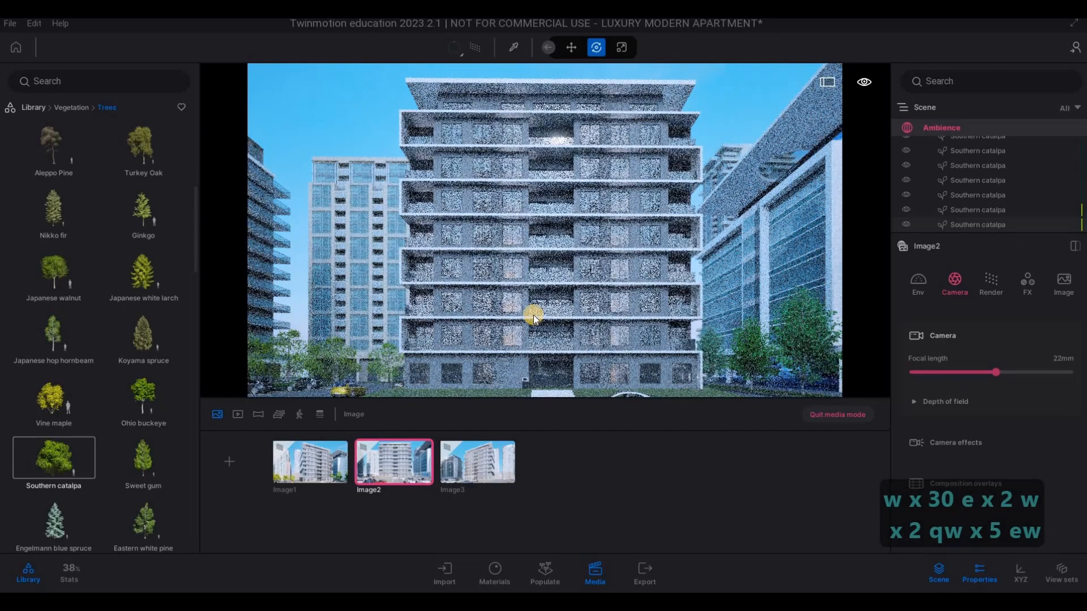
right_drag(533, 315, 533, 319)
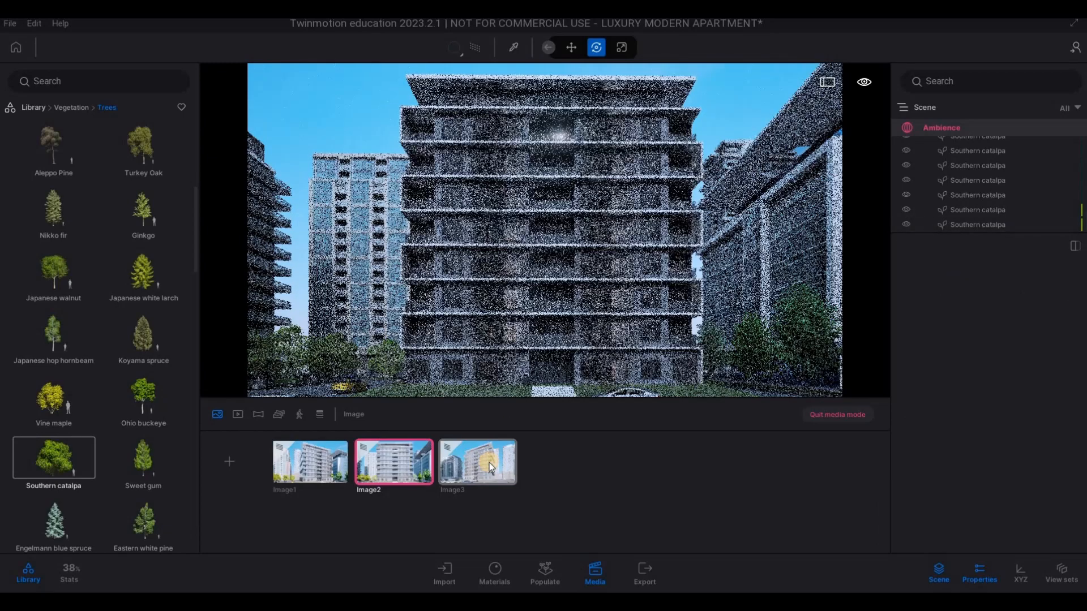
- Check the building view in Image3, then leave it and survey the side road as far as the empty kerb by the green bins
click(489, 463)
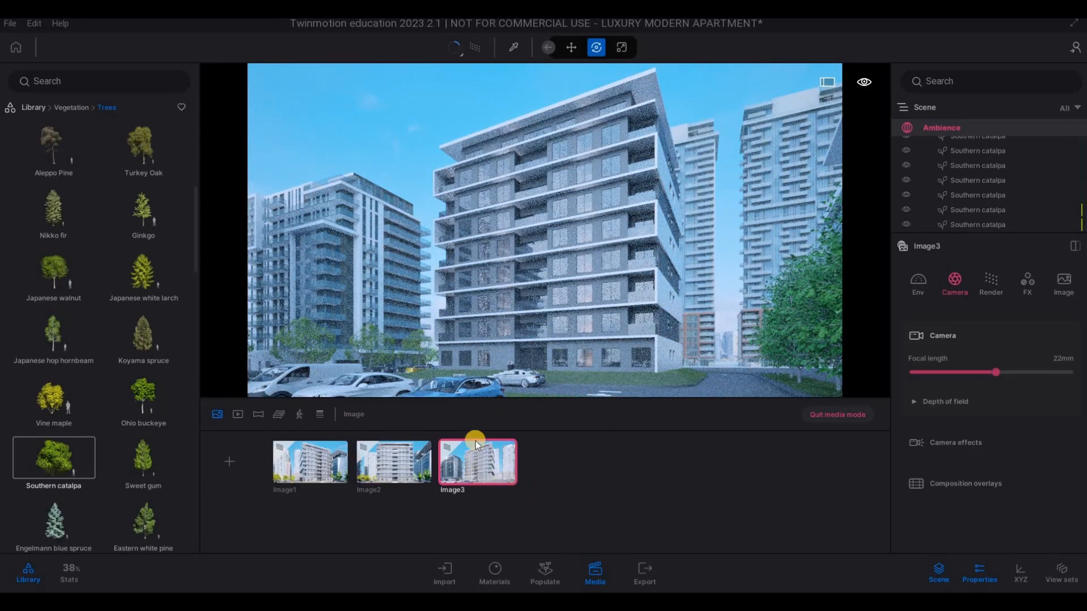
click(830, 416)
key(w)
key(w)
key(w)
key(w)
key(w)
key(w)
right_drag(700, 338, 655, 287)
key(q)
key(q)
key(q)
key(q)
key(q)
key(q)
key(q)
key(q)
key(q)
key(w)
key(w)
key(w)
key(w)
key(w)
key(w)
key(q)
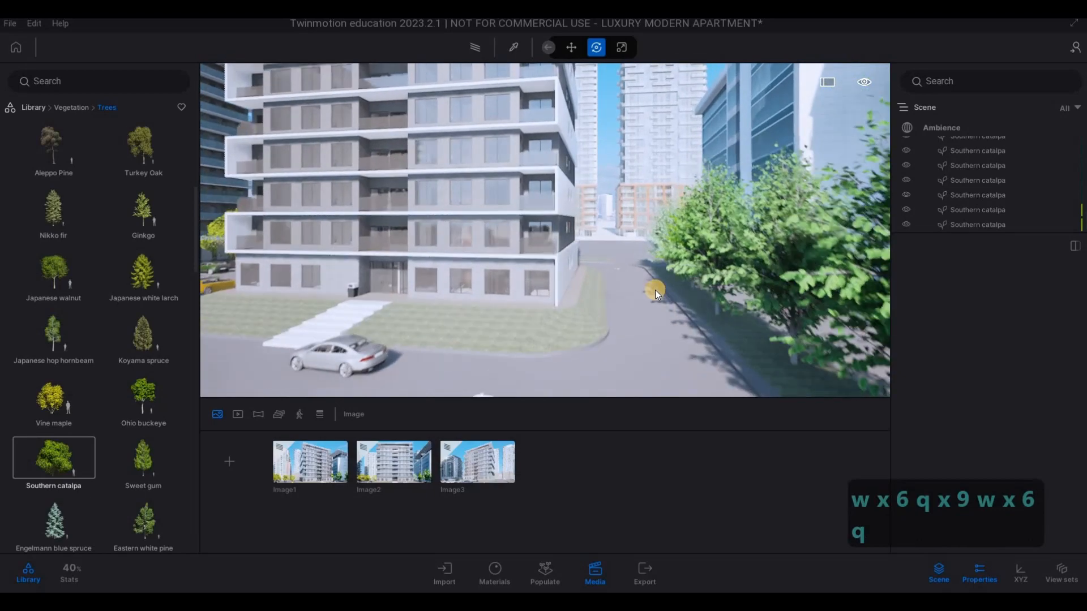
key(5)
key(w)
key(d)
key(q)
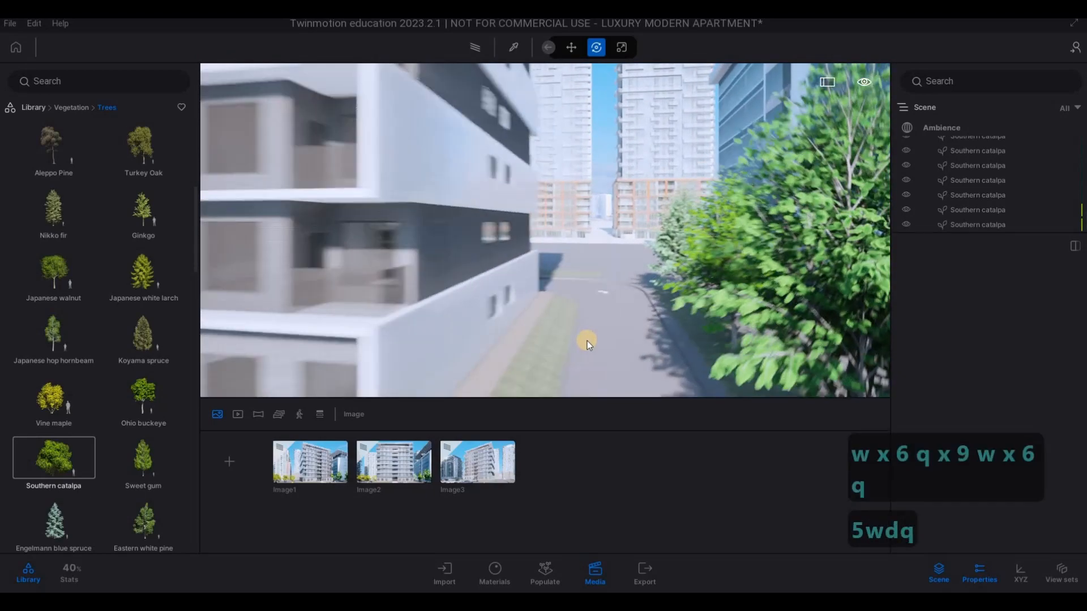
key(d)
key(e)
key(e)
key(w)
key(w)
key(e)
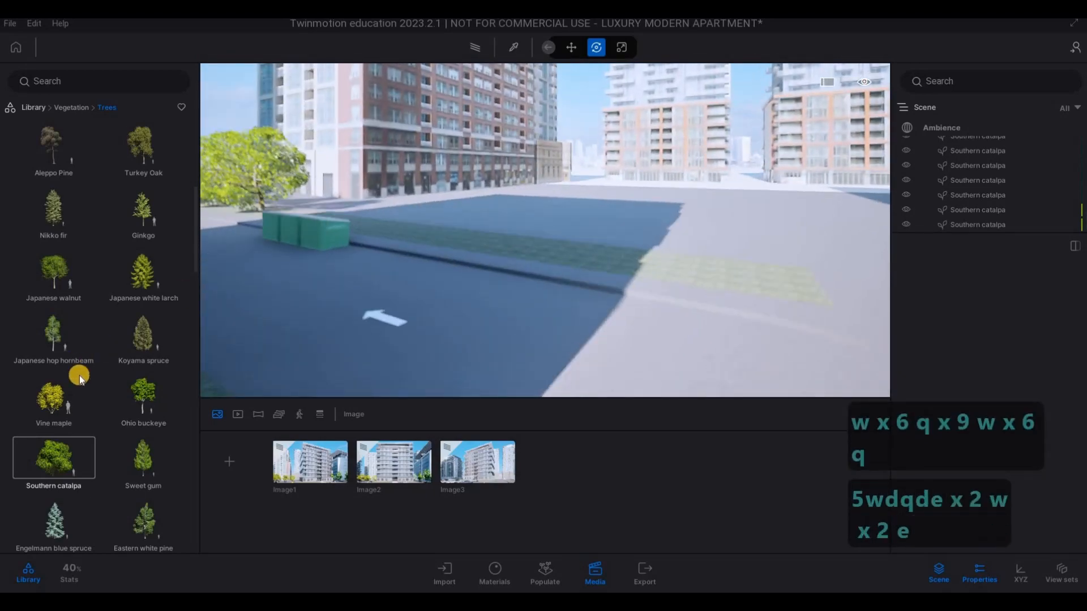
- Plant a southern catalpa on the verge beyond the side road and make 4 instance copies in a row toward the green bins
scroll(79, 375, down, 2)
drag(59, 345, 524, 282)
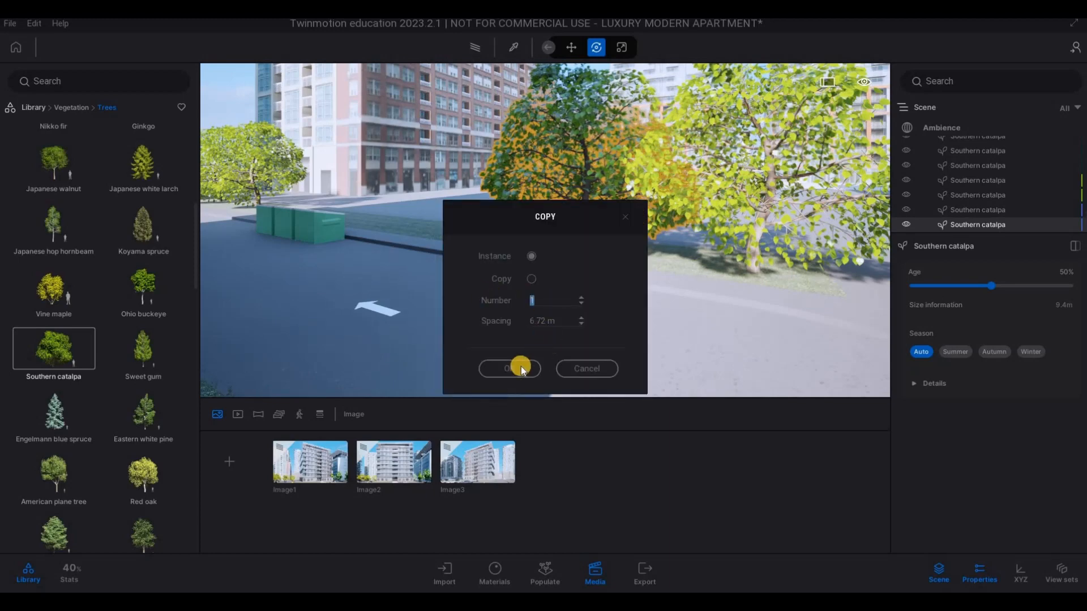
click(498, 357)
key(Escape)
key(Escape)
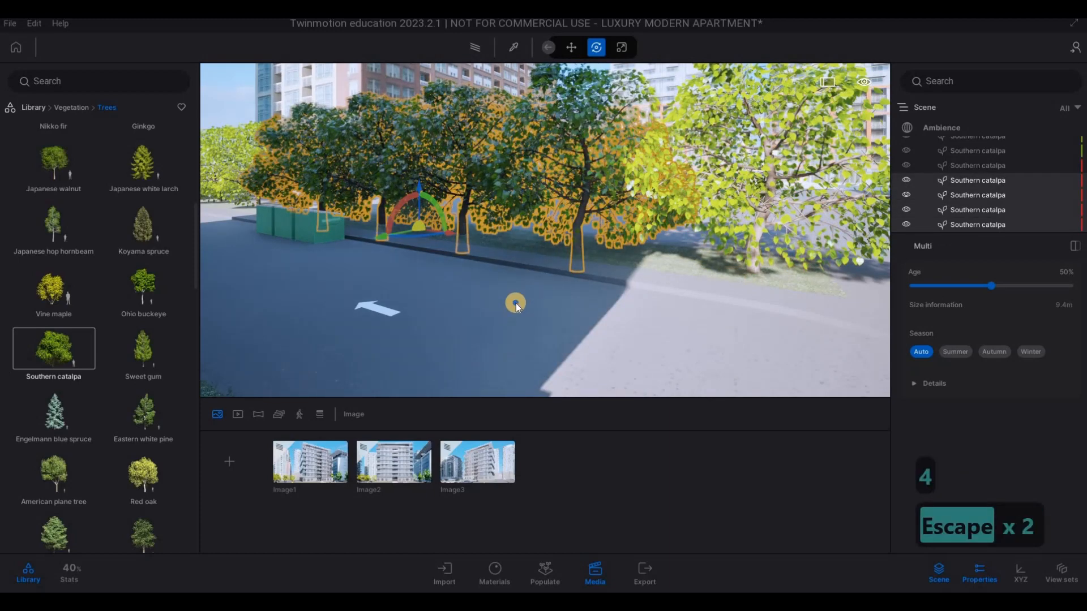
- Review the new row of catalpas from farther back along the side road and the front street
key(s)
key(s)
key(a)
key(d)
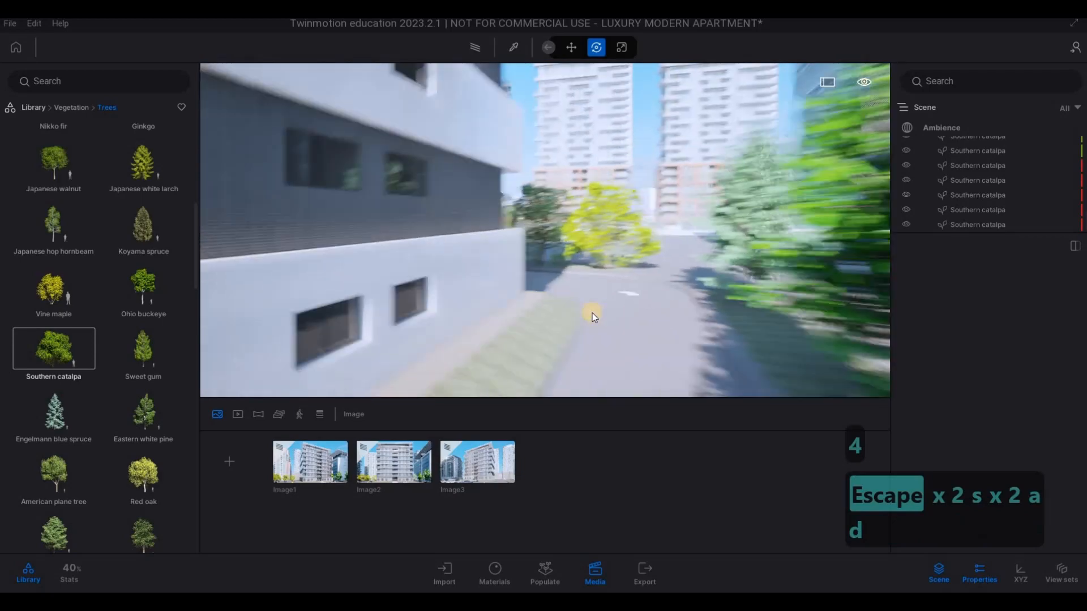
key(d)
key(d)
key(d)
key(d)
key(a)
key(a)
key(a)
key(a)
key(a)
key(d)
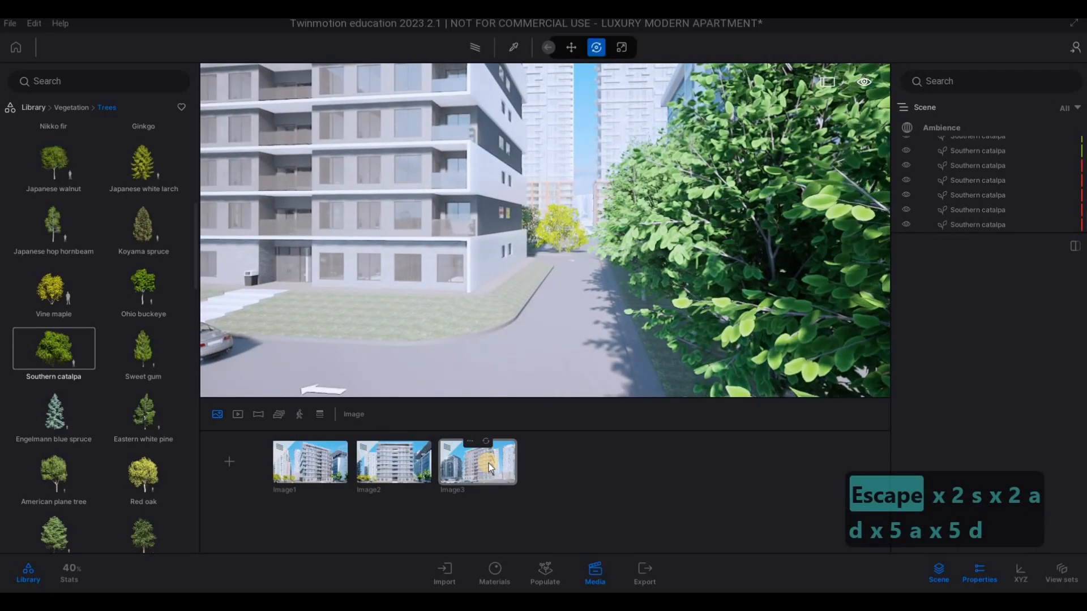
- Reopen Image3 and try to reframe the building by moving its camera sideways along the car park
click(488, 463)
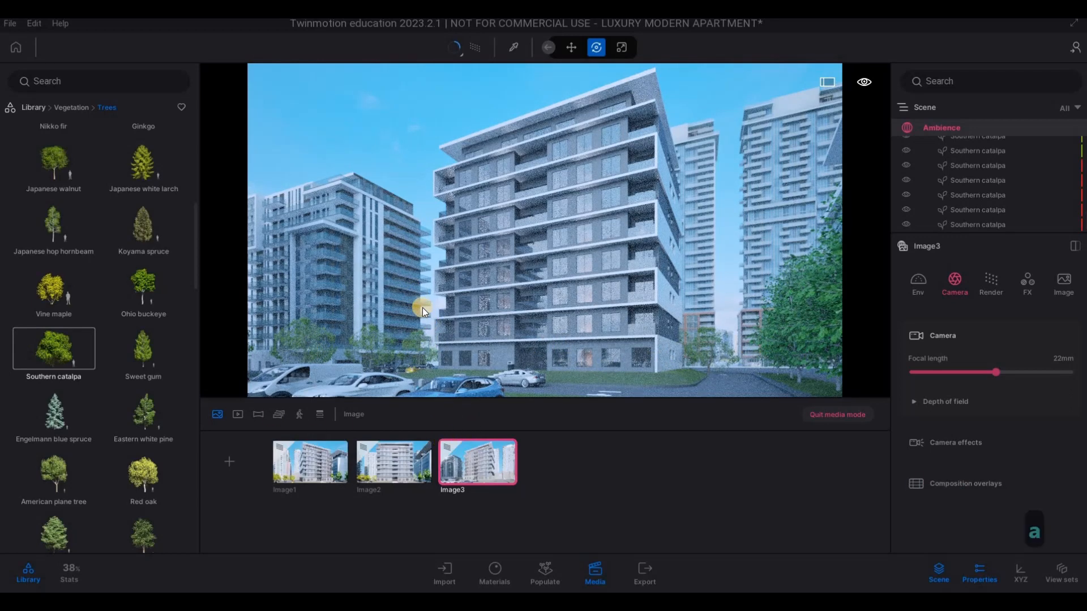
key(a)
key(w)
key(a)
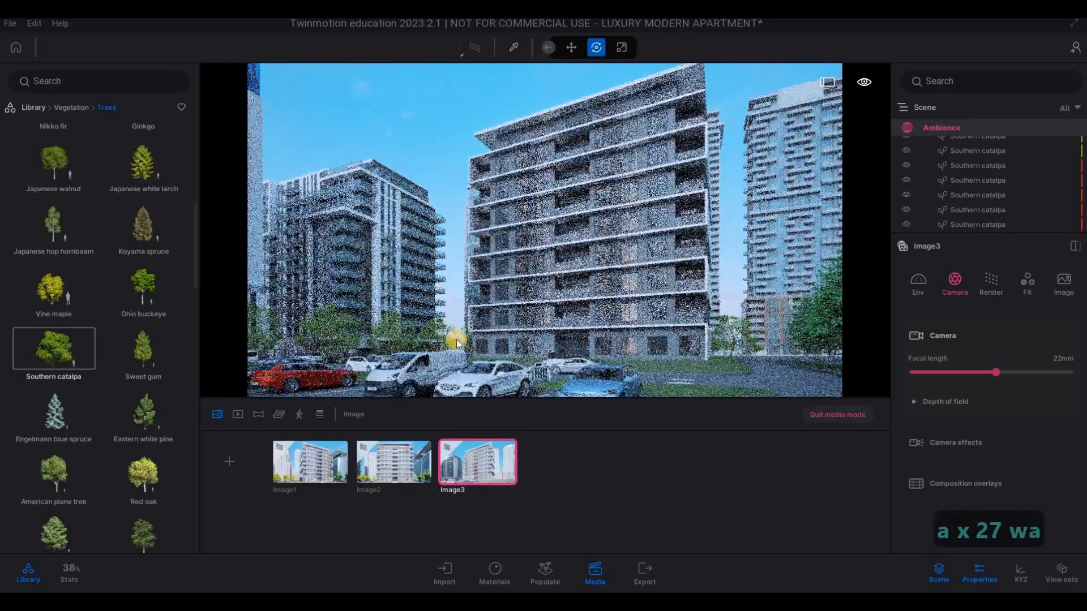
key(w)
key(a)
key(w)
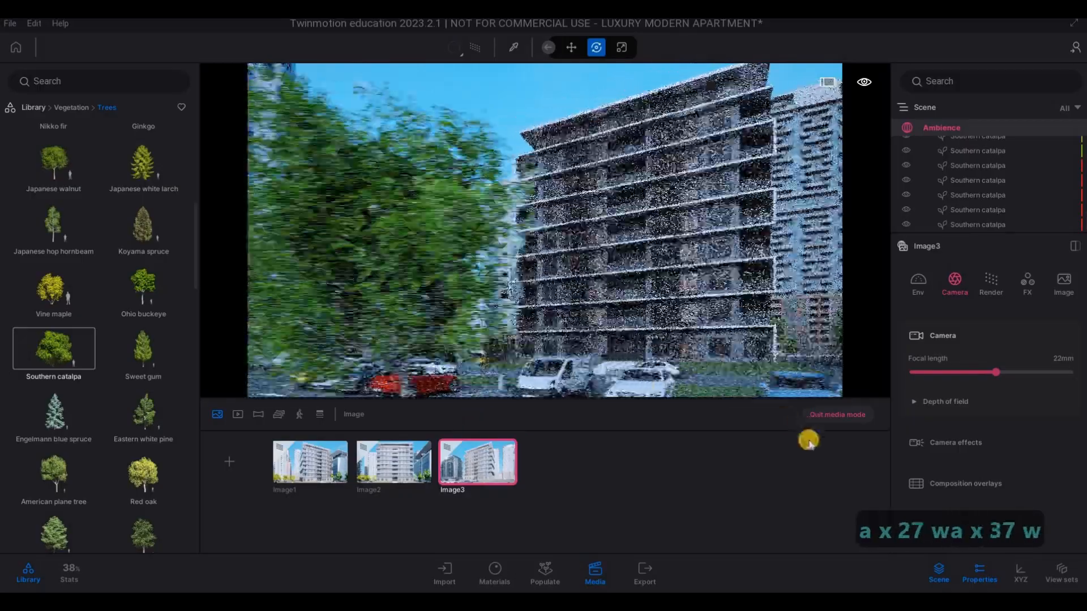
key(w)
click(849, 419)
- Frame the apartment building's dark-walled side corner from across the car park and save it as a new path-traced image
right_drag(708, 366, 842, 379)
key(a)
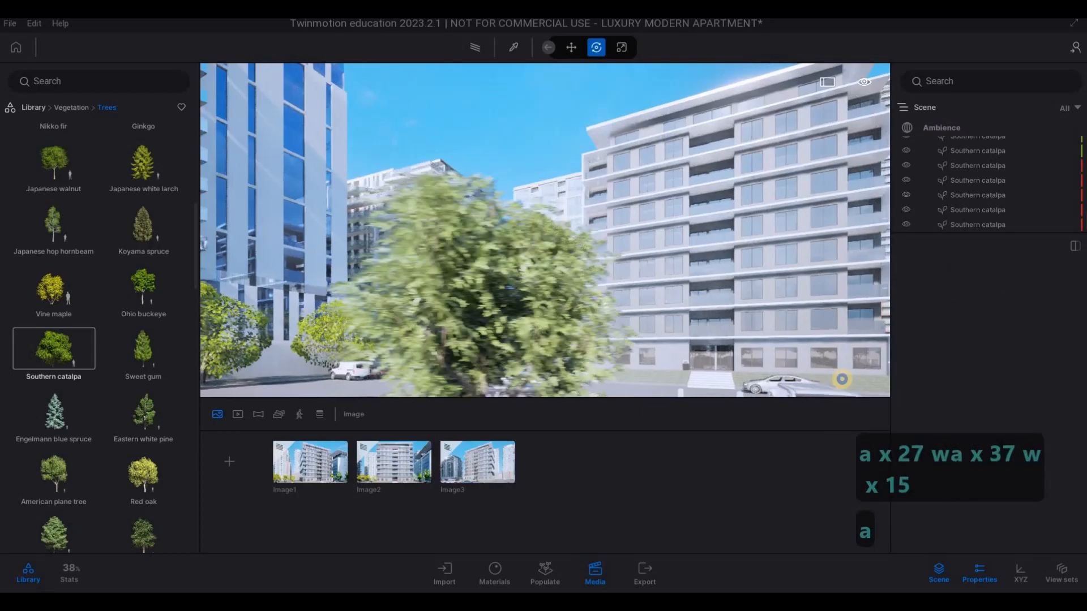
key(s)
key(w)
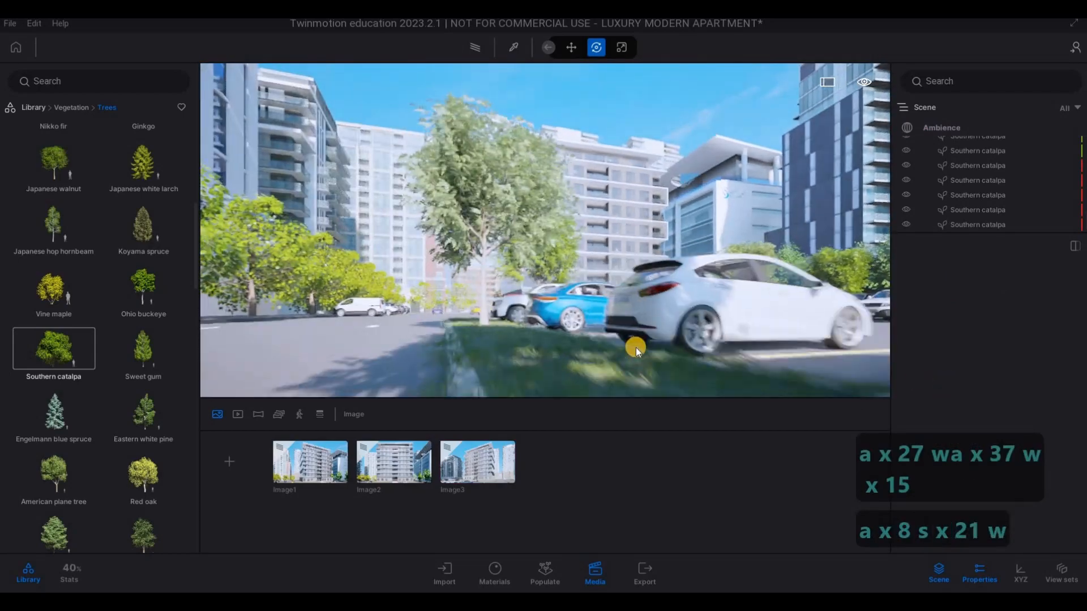
key(q)
key(a)
mouse_move(637, 347)
right_down()
mouse_move(757, 368)
mouse_move(810, 357)
mouse_move(629, 355)
right_up()
key(w)
key(e)
key(a)
key(w)
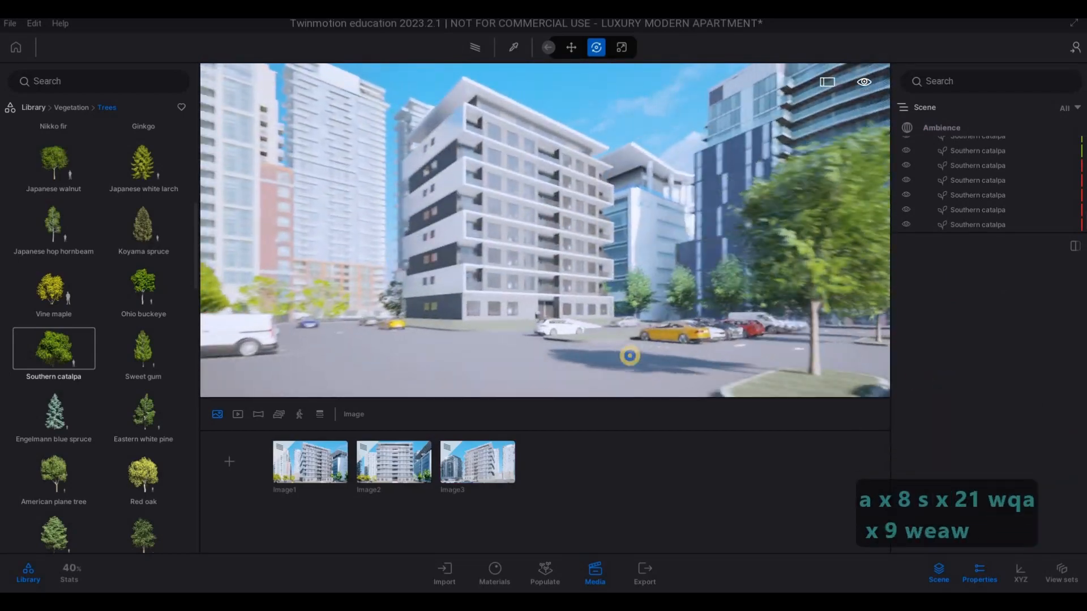
key(a)
key(w)
key(e)
key(d)
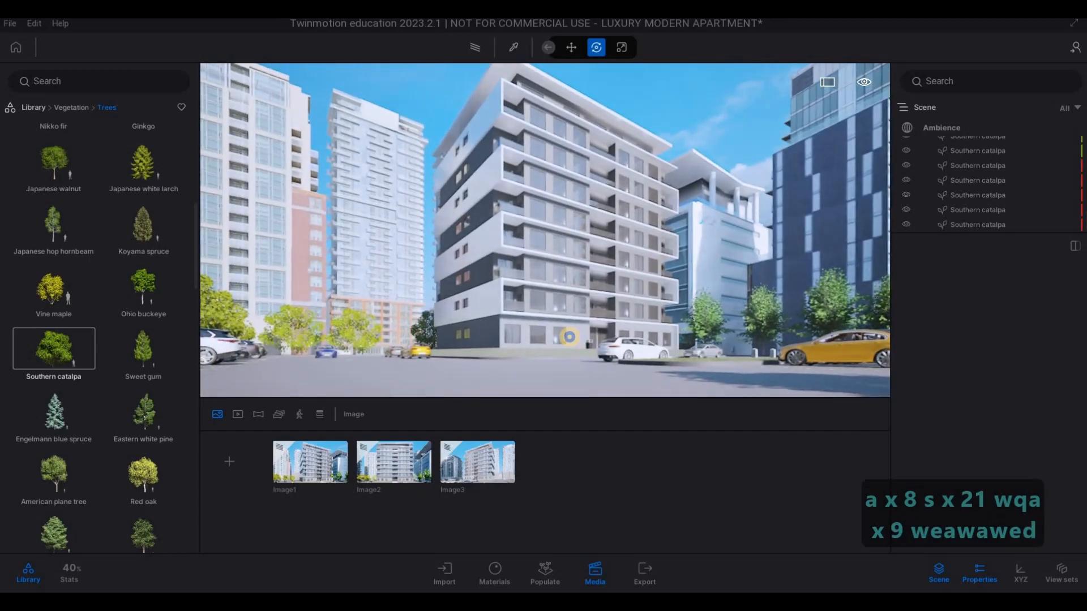
key(q)
key(a)
key(w)
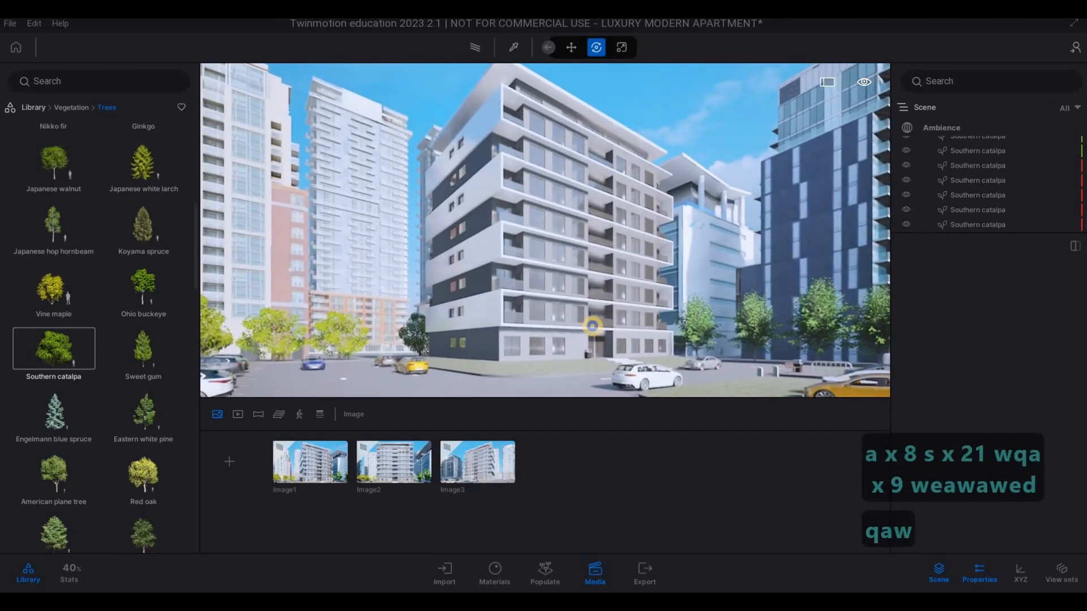
key(s)
key(a)
right_drag(592, 326, 625, 363)
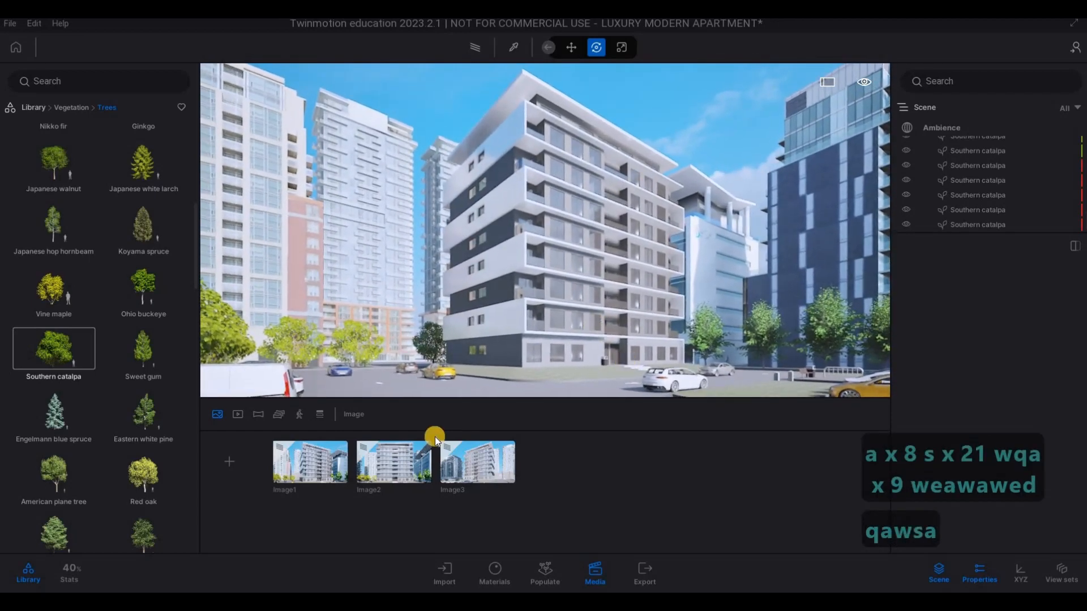
click(234, 461)
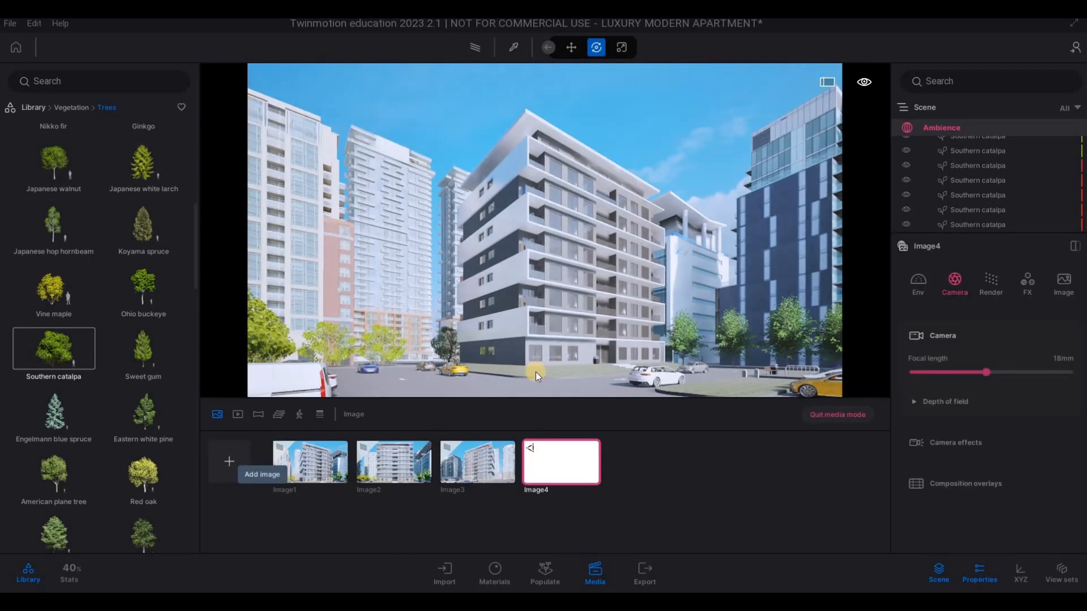
click(468, 51)
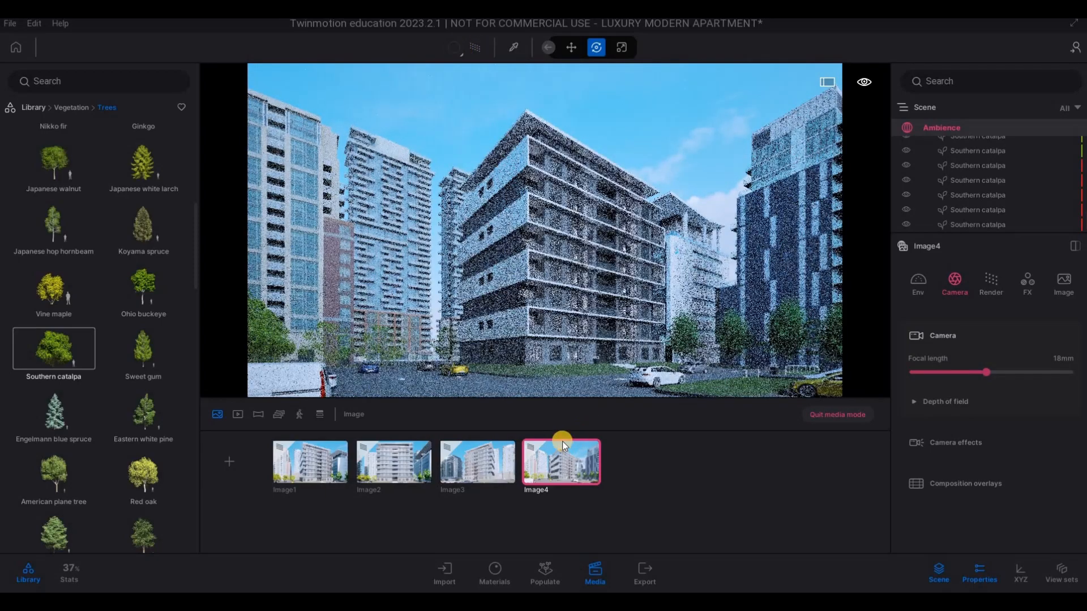
click(567, 443)
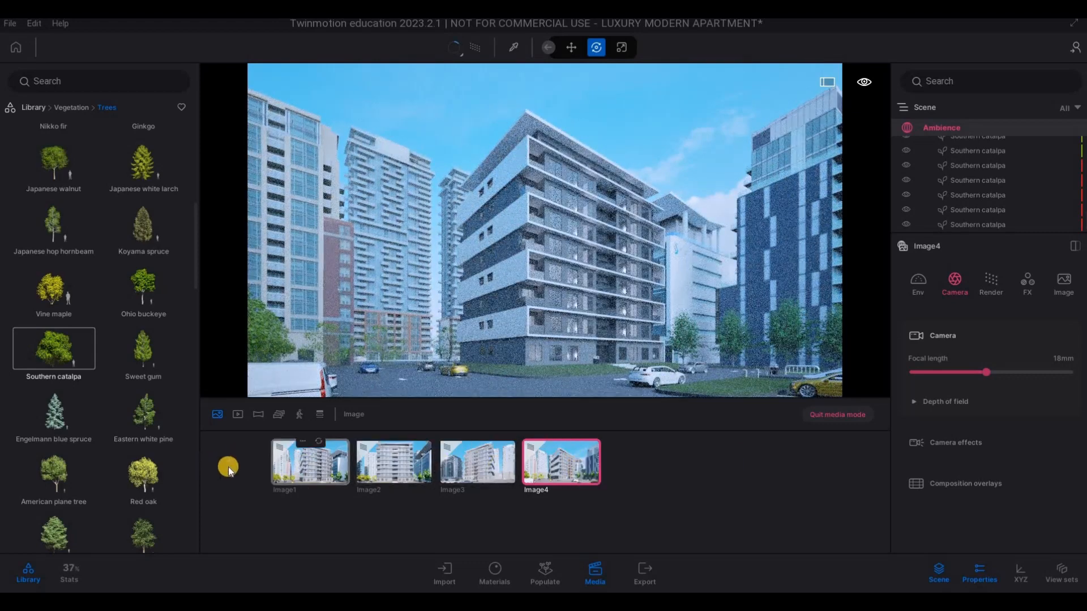
- Create a video whose first part moves from the Image4 corner view in toward the building over 7 seconds
click(277, 417)
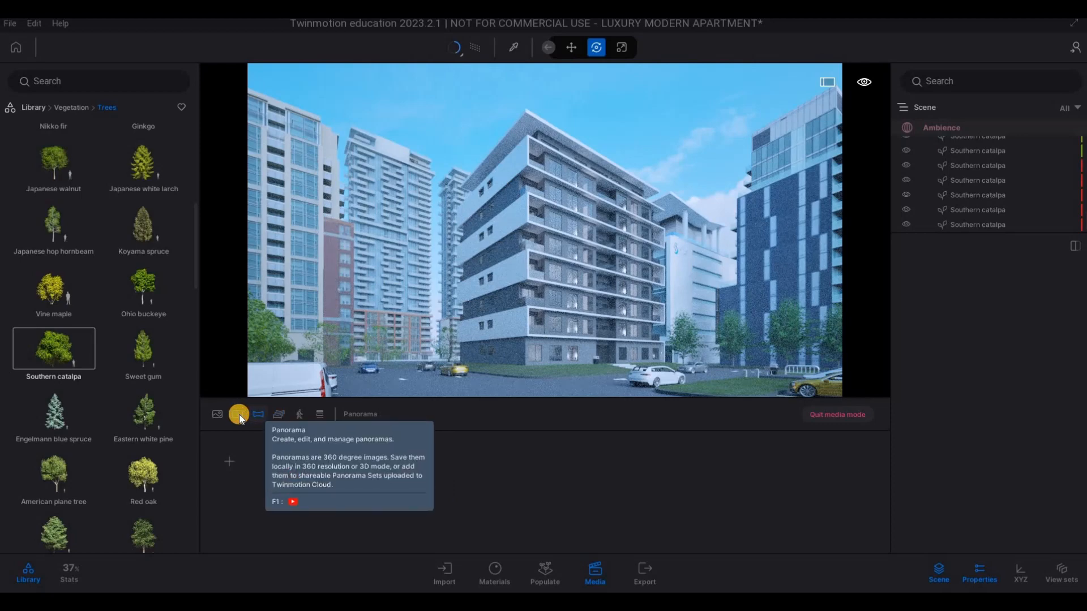
click(238, 415)
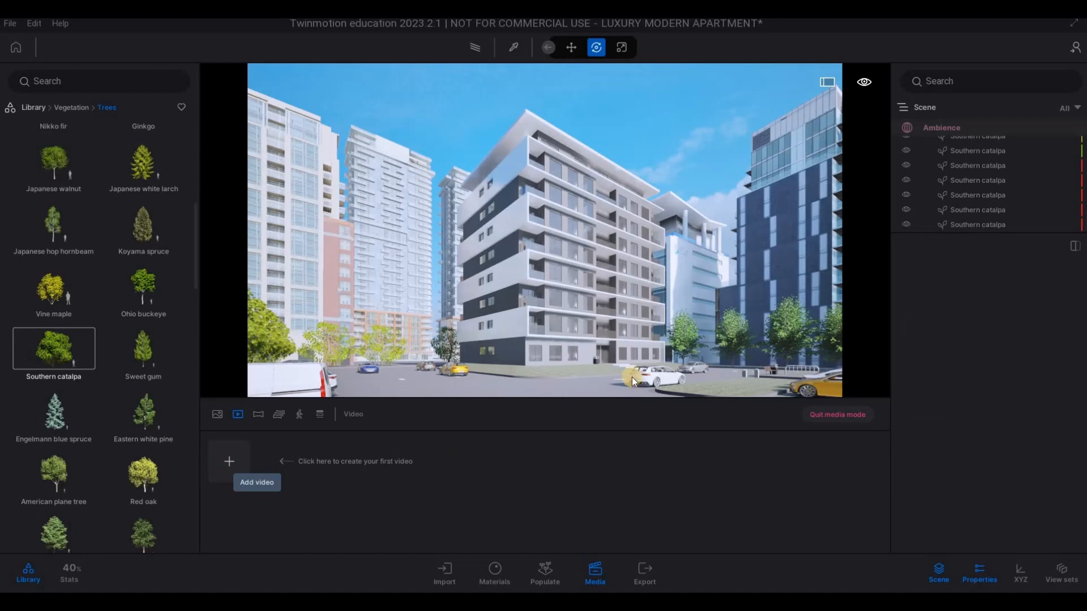
key(w)
key(w)
key(w)
key(w)
key(w)
key(w)
key(w)
key(w)
key(w)
key(w)
key(w)
key(w)
key(w)
key(w)
key(w)
key(w)
key(w)
key(w)
key(w)
key(w)
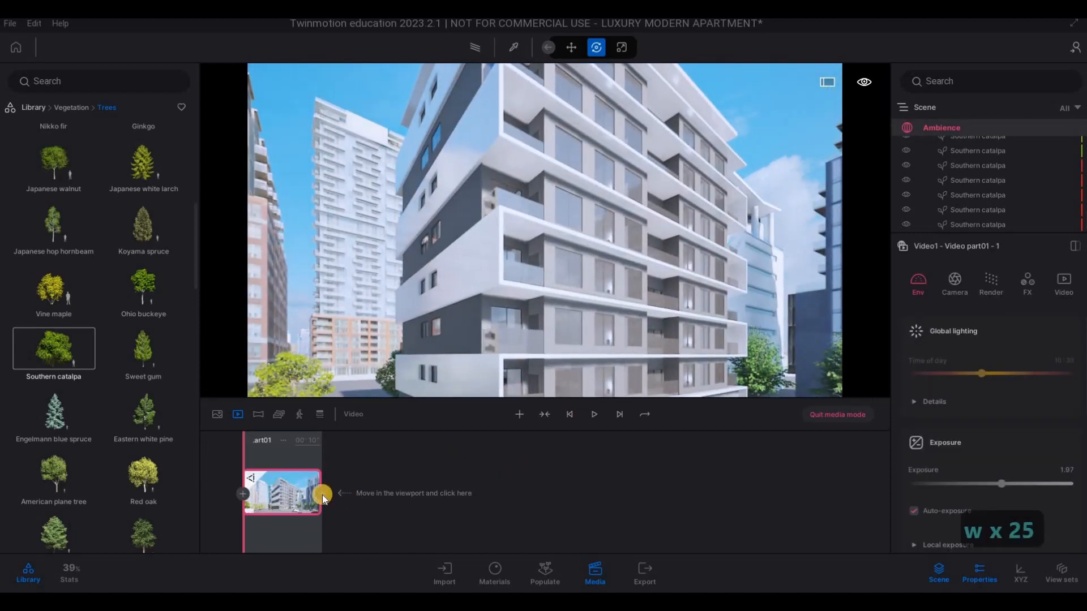
click(324, 495)
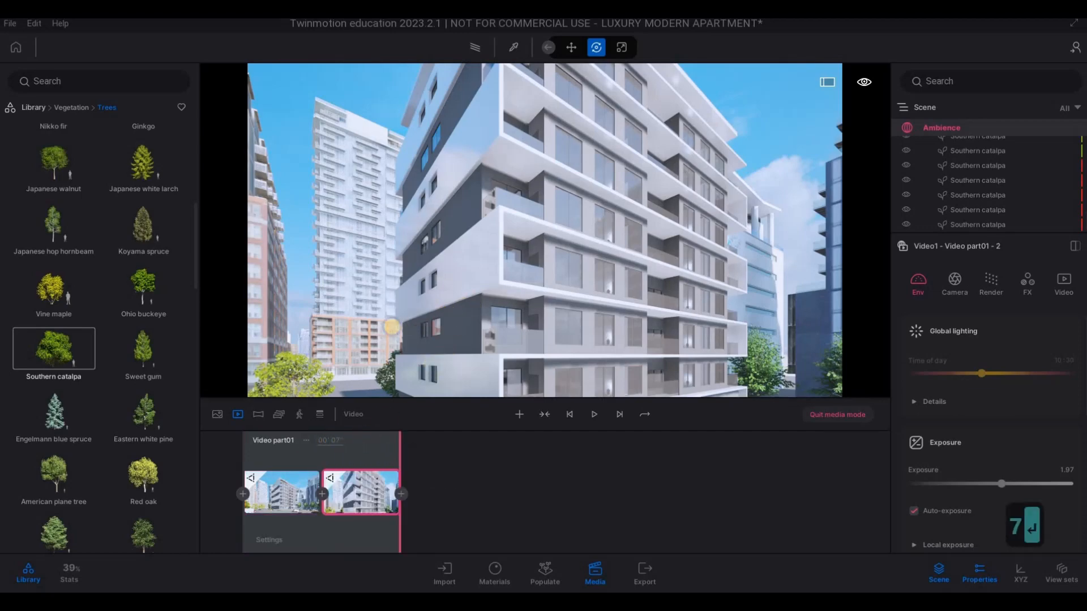
- Reframe the building corner from farther back with the entrance path visible and start a second video part there
key(d)
key(s)
key(s)
key(s)
key(s)
key(s)
key(q)
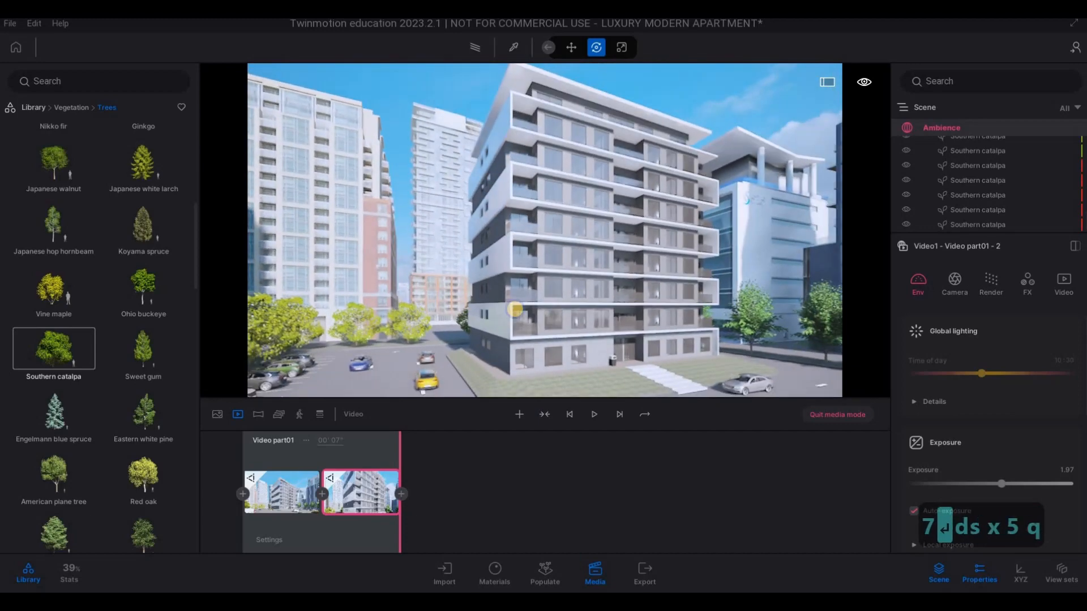
key(a)
key(w)
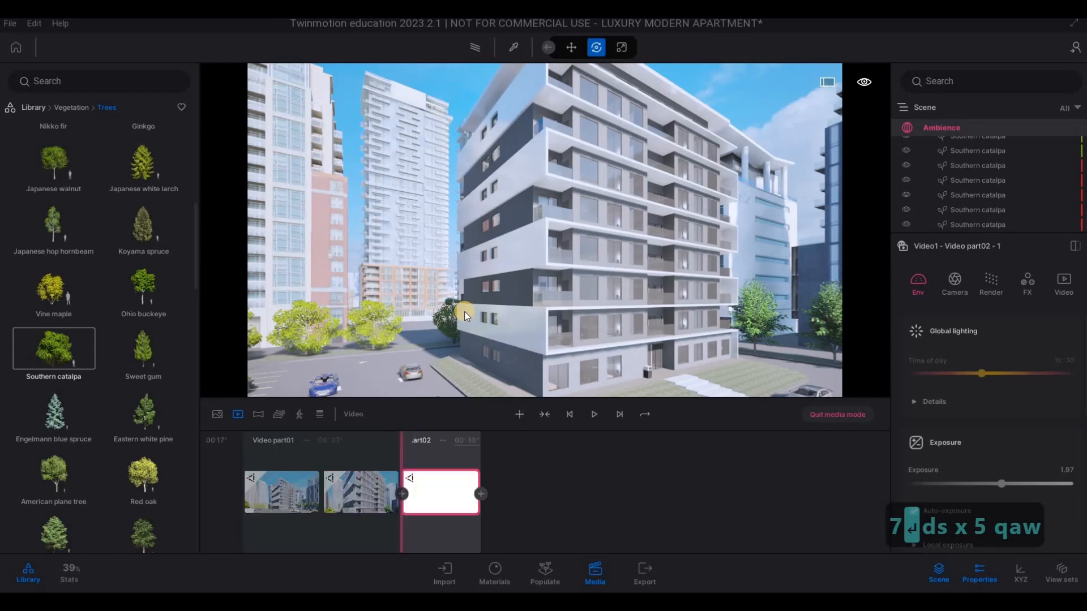
- Move the camera around to face the full front facade and add it as the second part's next keyframe
key(d)
right_drag(465, 312, 206, 316)
key(s)
key(d)
key(w)
- Move the camera around to the building's opposite corner, clear of the tree, and add a third keyframe to the second part
key(w)
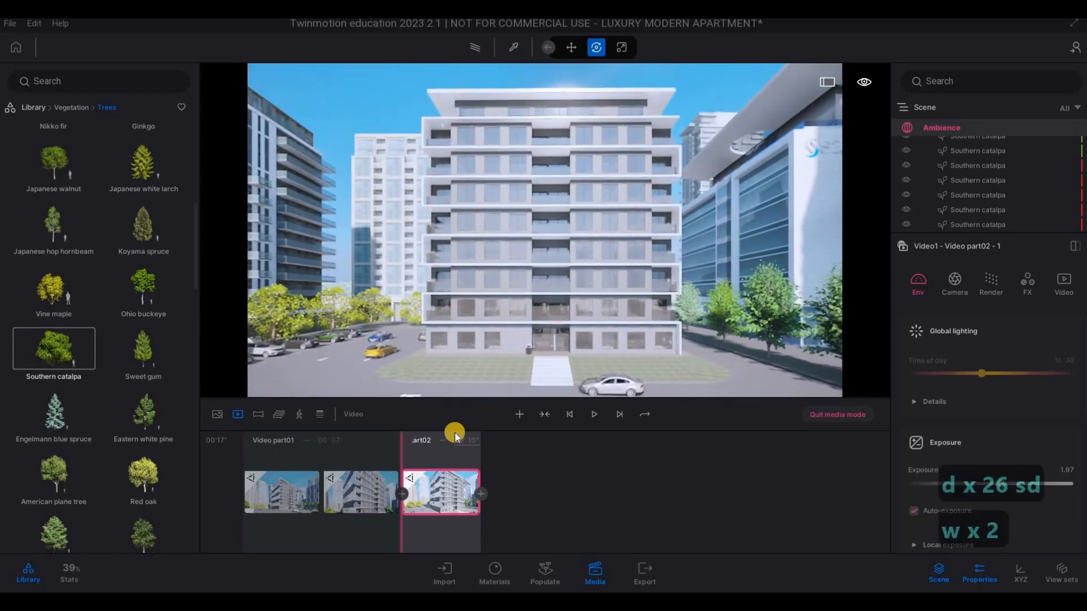
key(d)
right_drag(501, 335, 285, 343)
key(d)
key(d)
key(d)
key(d)
key(d)
key(w)
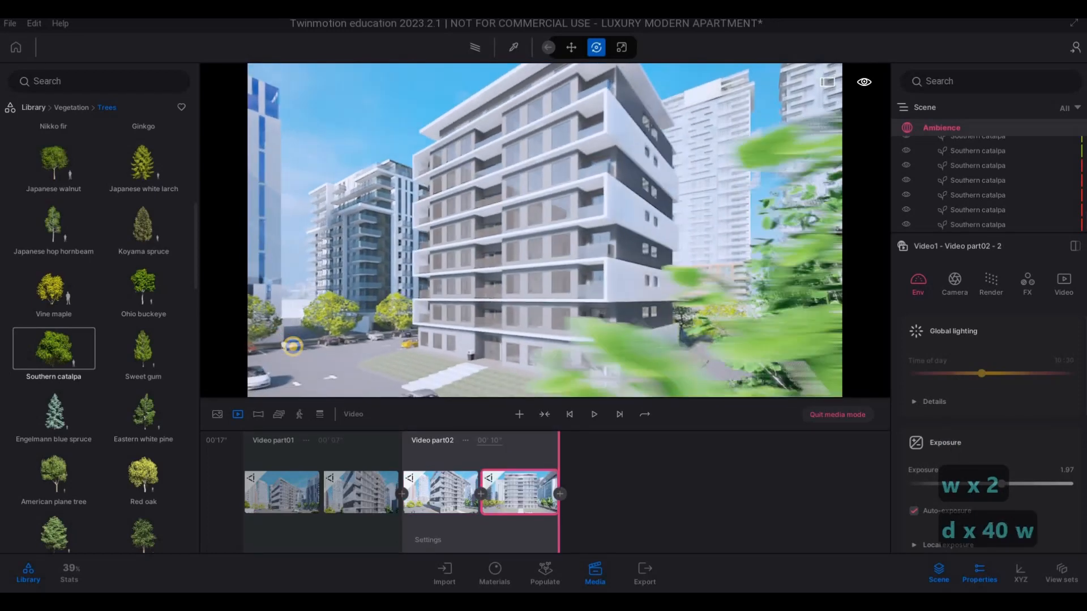
key(a)
click(560, 494)
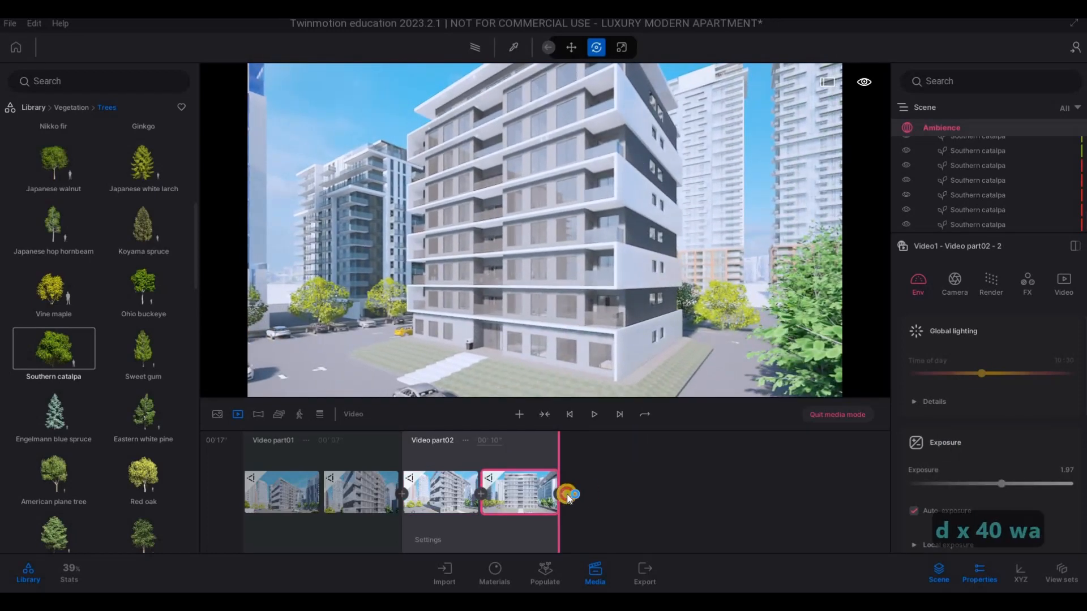
- Frame the lower front facade and entrance steps head-on at close range and start a third video part there
key(a)
right_drag(588, 321, 761, 332)
key(s)
key(s)
key(s)
key(s)
key(w)
key(w)
key(w)
key(w)
key(w)
key(w)
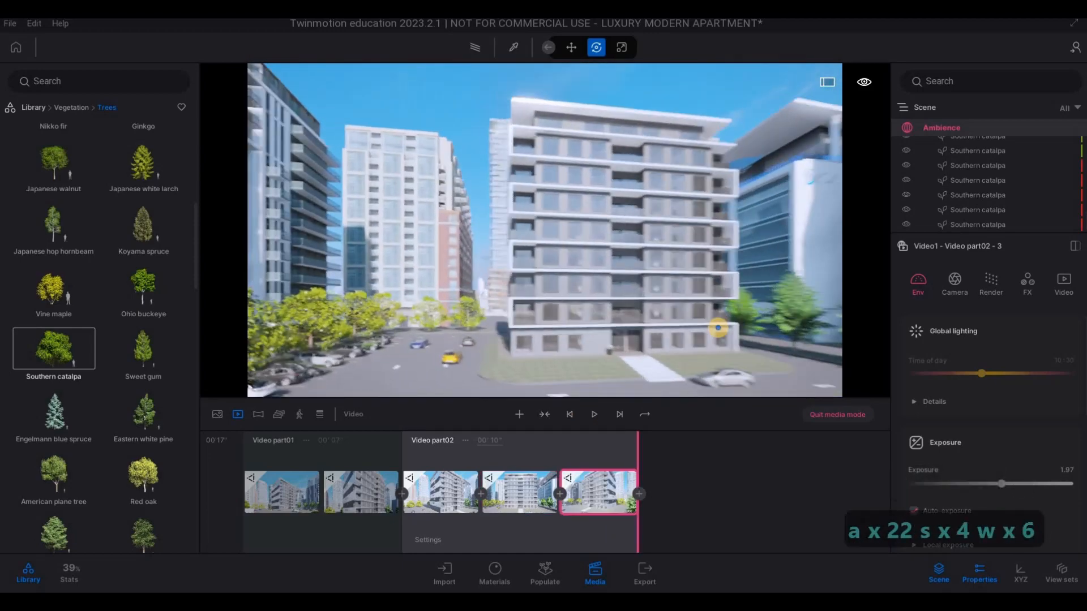
key(d)
key(w)
key(d)
key(q)
key(e)
key(a)
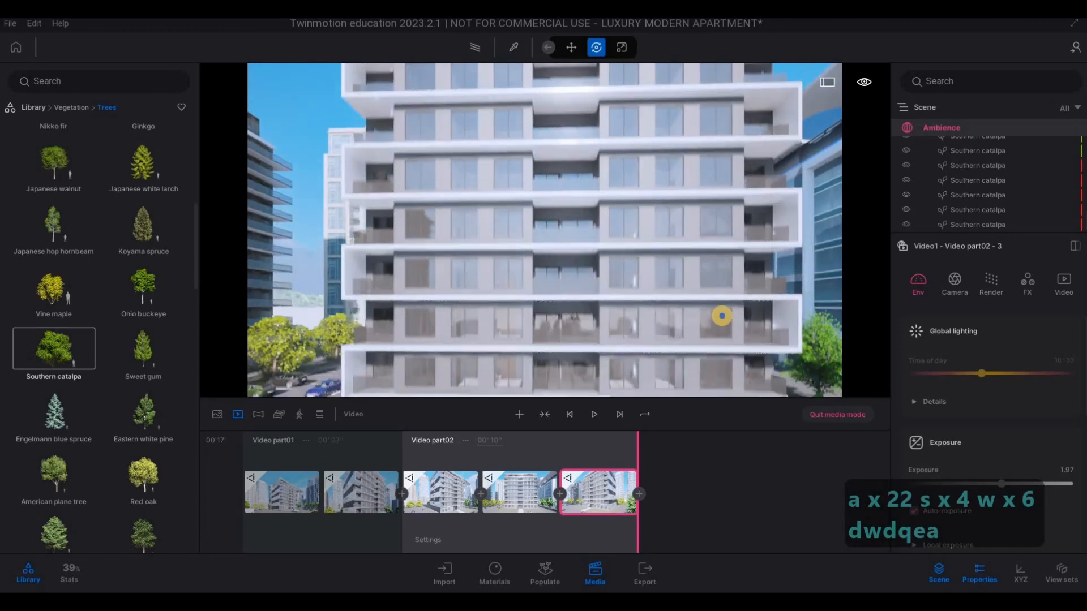
key(s)
key(q)
right_drag(713, 329, 723, 320)
key(d)
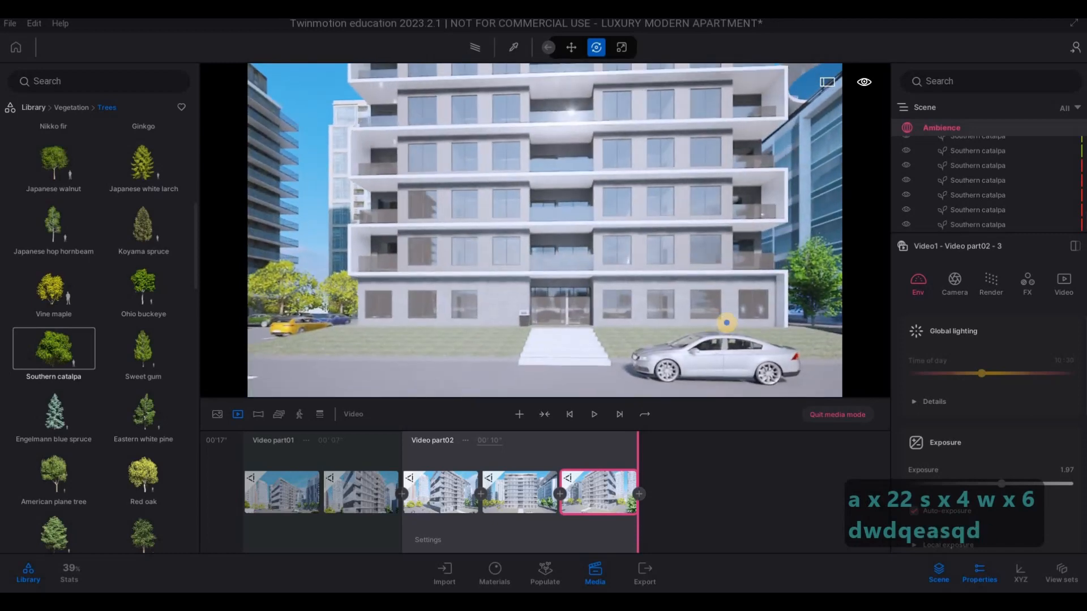
key(a)
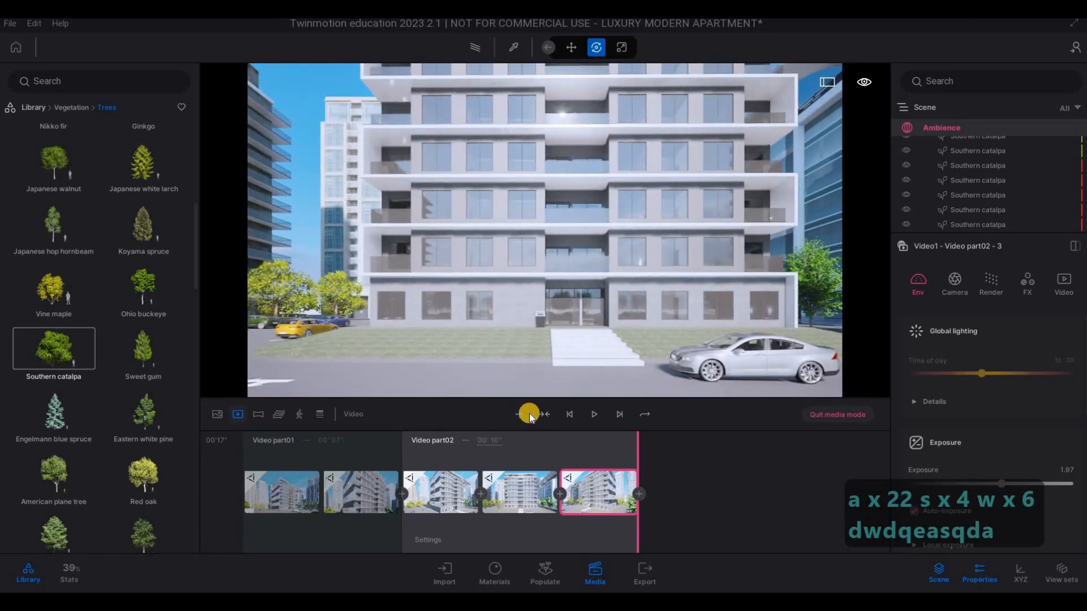
click(520, 419)
- Raise the camera to frame the facade up to the roof, add it as the third part's second keyframe, and set its duration to 7 seconds
key(q)
key(q)
key(q)
key(q)
key(q)
key(q)
key(q)
key(q)
key(q)
key(q)
key(q)
key(q)
key(q)
key(q)
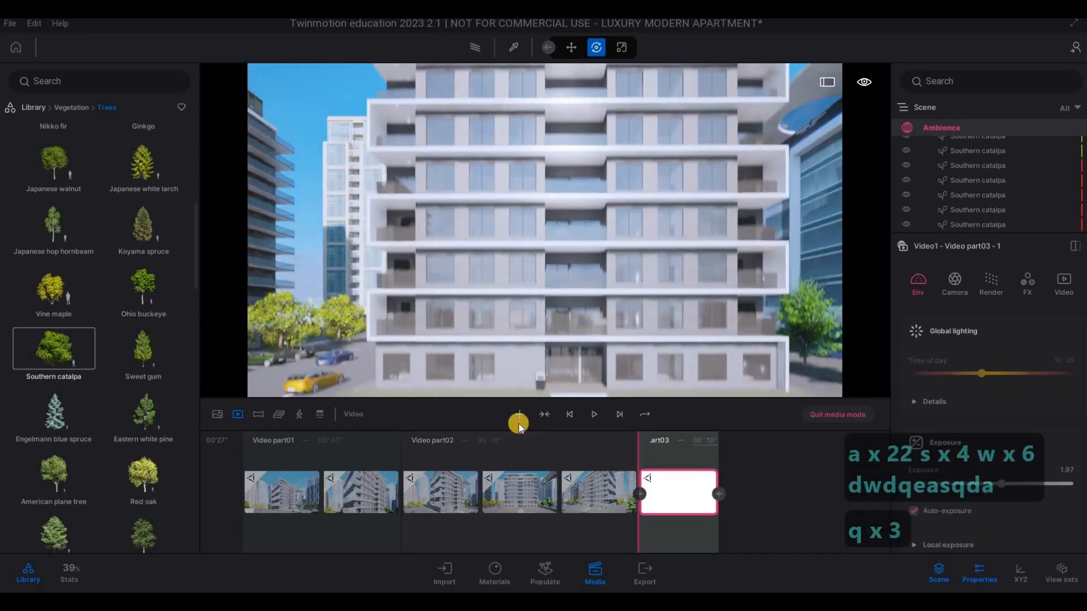
key(e)
key(e)
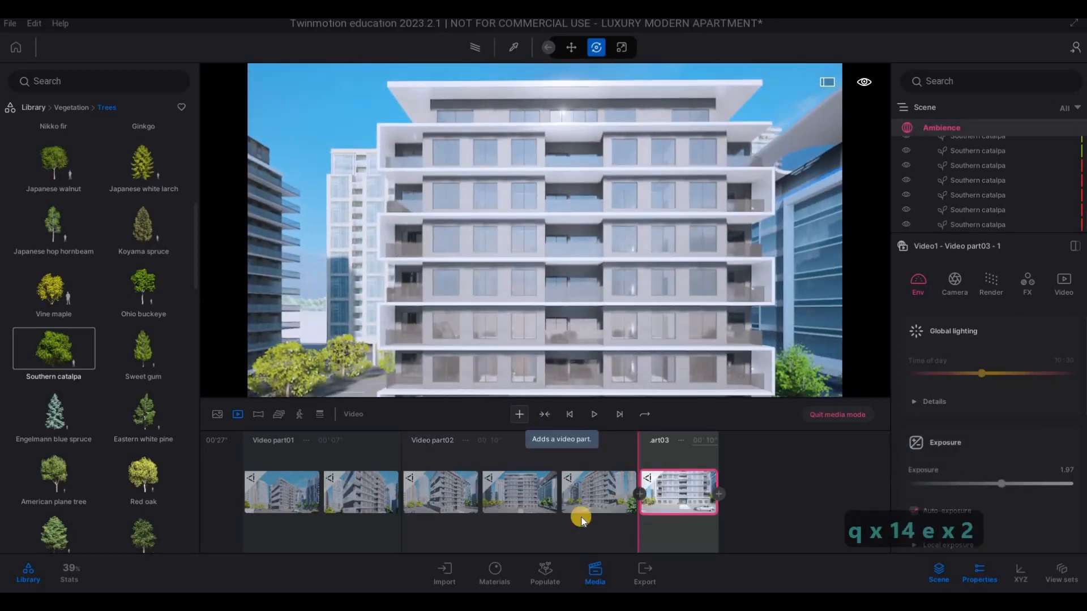
key(q)
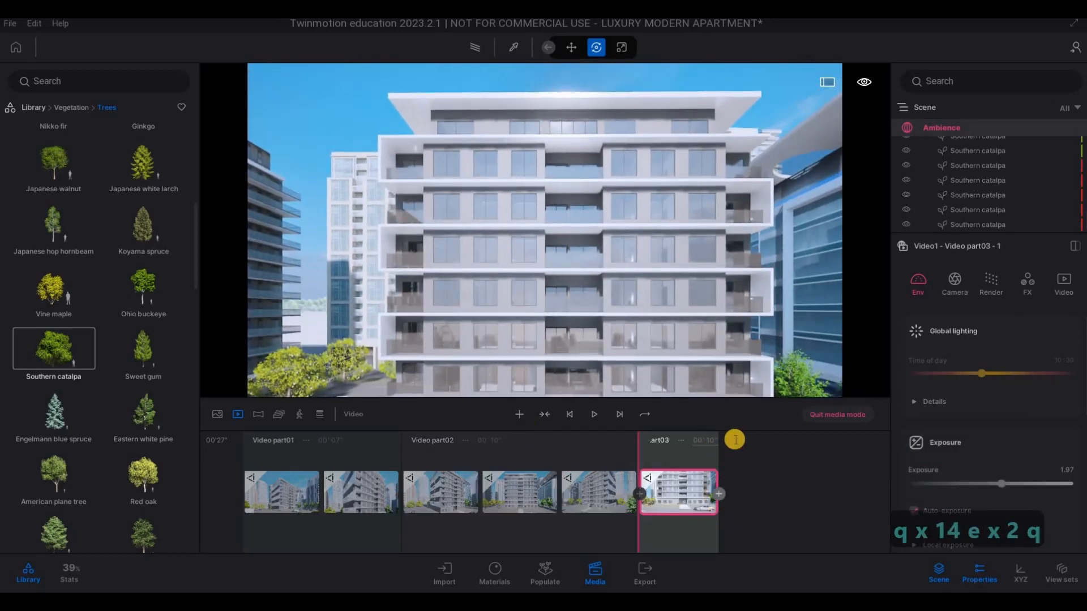
click(746, 445)
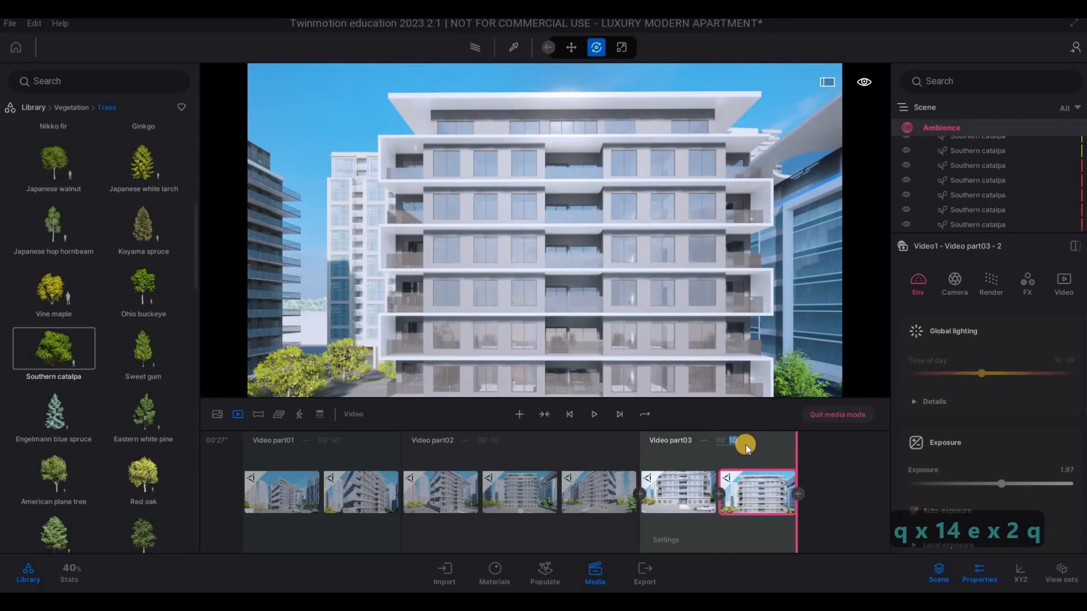
text(7)
key(Return)
- Move the camera around to an angled view of the front facade and building corner and start a fourth video part there
key(d)
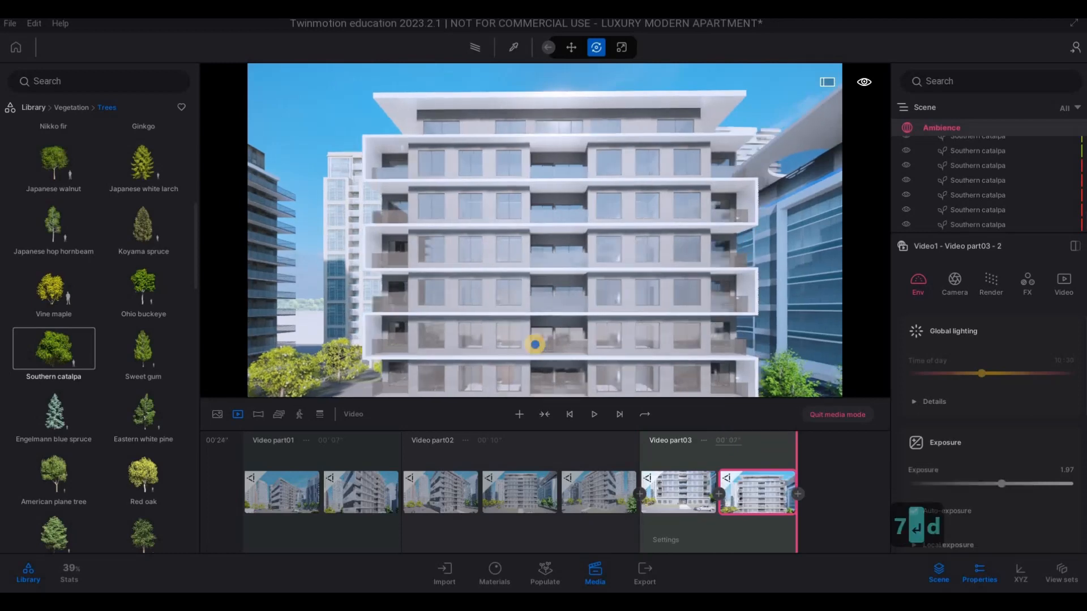
key(s)
key(s)
key(s)
key(w)
key(d)
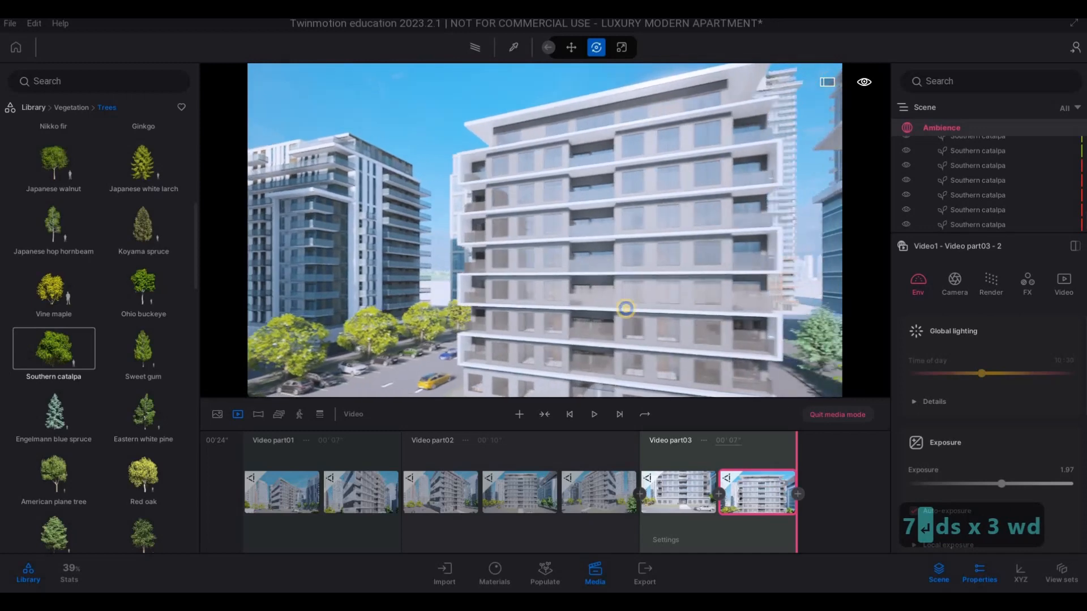
key(d)
key(d)
key(d)
key(d)
key(d)
key(d)
key(d)
key(d)
key(d)
key(d)
key(d)
key(s)
key(e)
key(w)
key(d)
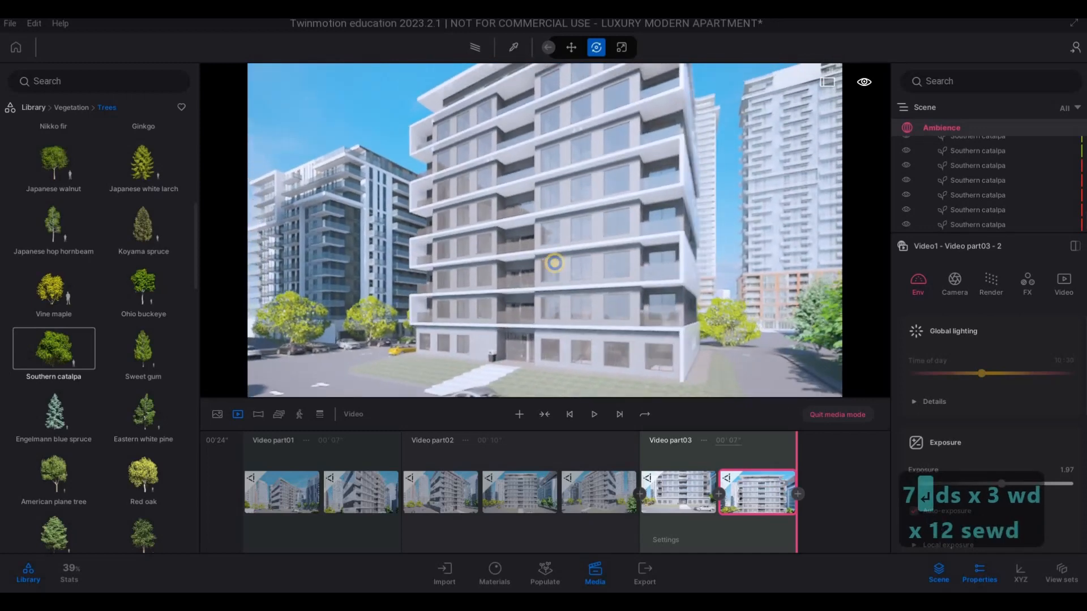
key(d)
key(w)
key(s)
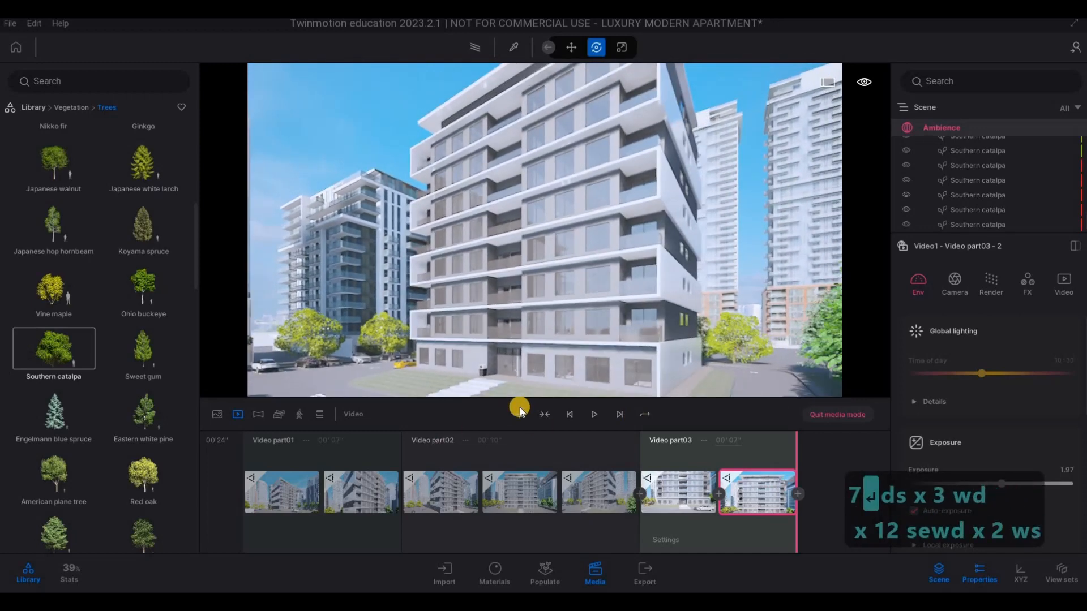
click(512, 416)
- Move closer to the corner balconies, add the view as the fourth part's second keyframe, and set its duration to 5 seconds
key(w)
key(w)
key(w)
key(w)
key(w)
key(w)
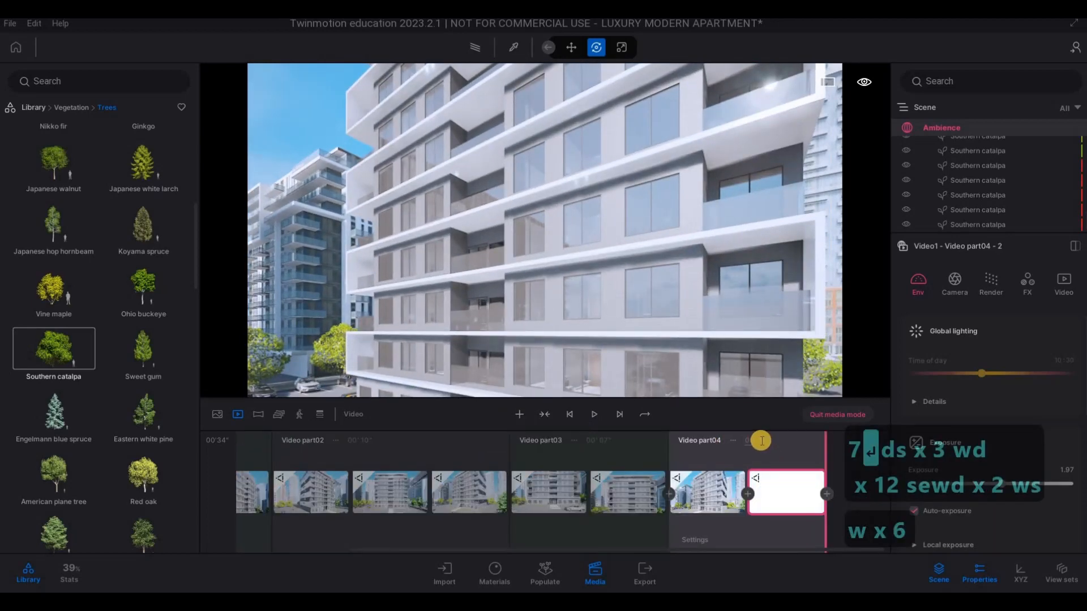
click(759, 440)
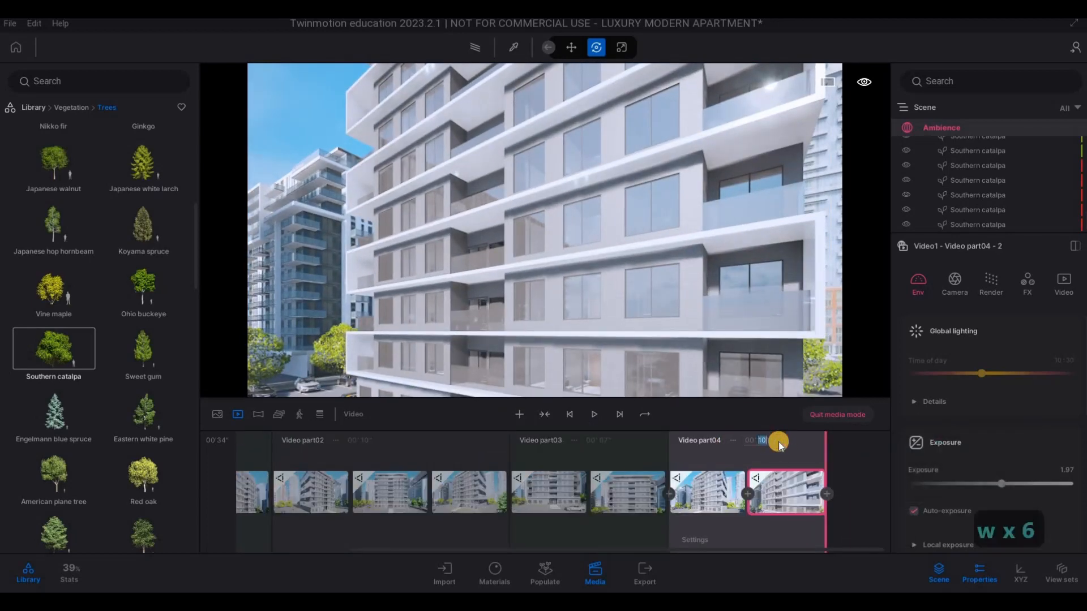
text(5)
key(Return)
- Move the camera back across the front facade and around to the building's opposite corner, facing the grey-and-white side wall
key(a)
key(a)
key(a)
key(a)
key(a)
key(a)
key(a)
key(a)
key(a)
key(a)
key(a)
key(a)
key(a)
key(a)
key(a)
key(a)
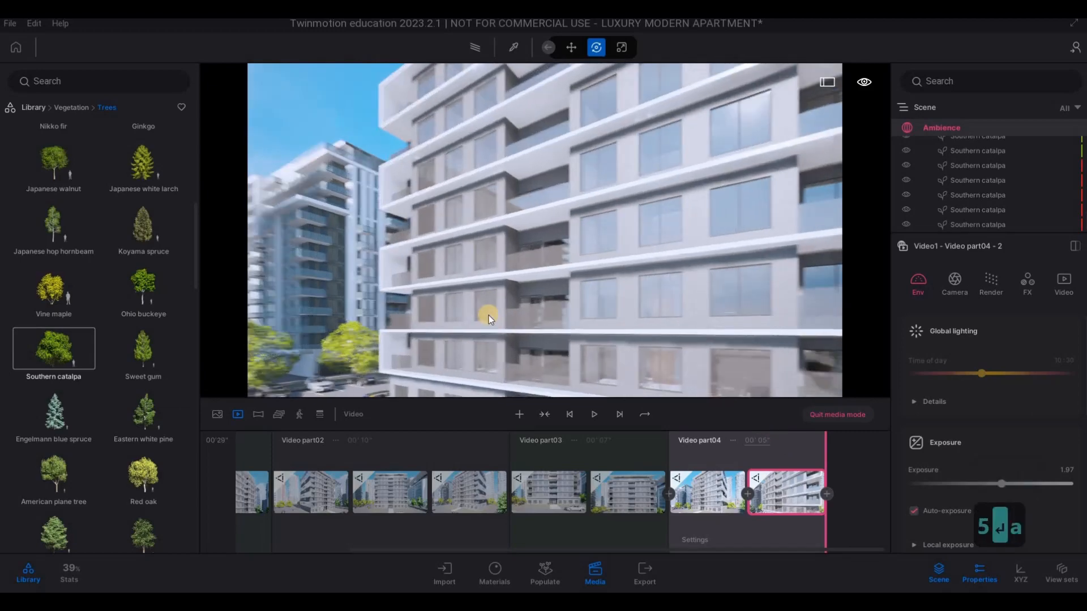
key(s)
key(s)
key(s)
key(s)
key(a)
key(a)
key(a)
key(a)
key(a)
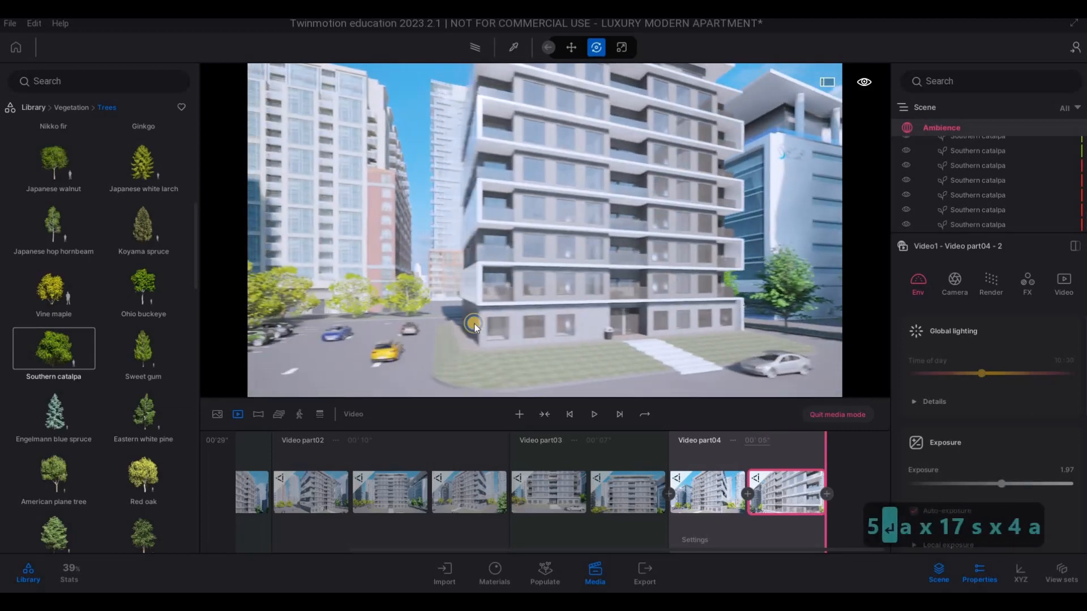
key(w)
key(w)
key(w)
key(a)
key(a)
key(a)
key(a)
key(a)
key(a)
key(a)
key(a)
key(a)
key(a)
key(a)
key(a)
key(a)
key(a)
key(a)
key(a)
key(a)
key(a)
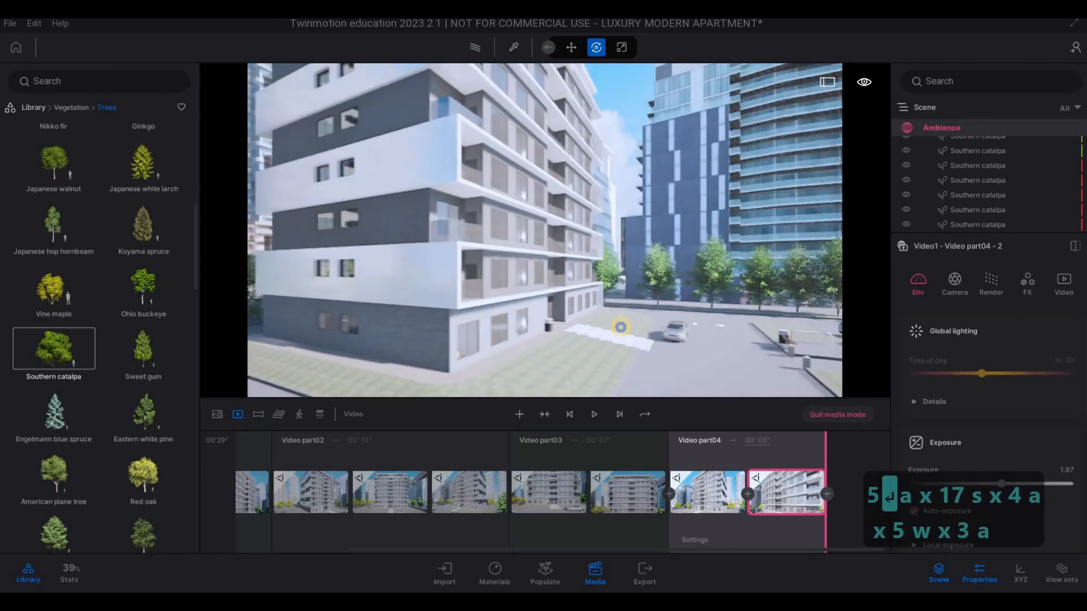
- Frame the grey-and-white side wall with the parking lot and glass tower beyond, and start a fifth video part there
key(d)
key(d)
key(d)
key(d)
key(d)
key(d)
key(d)
key(d)
key(d)
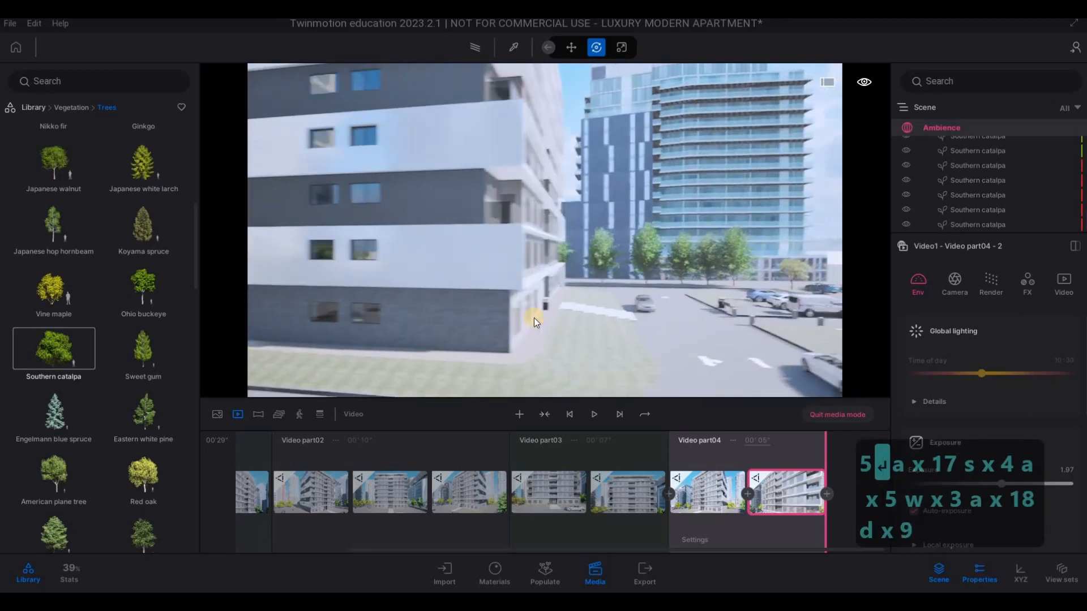
key(s)
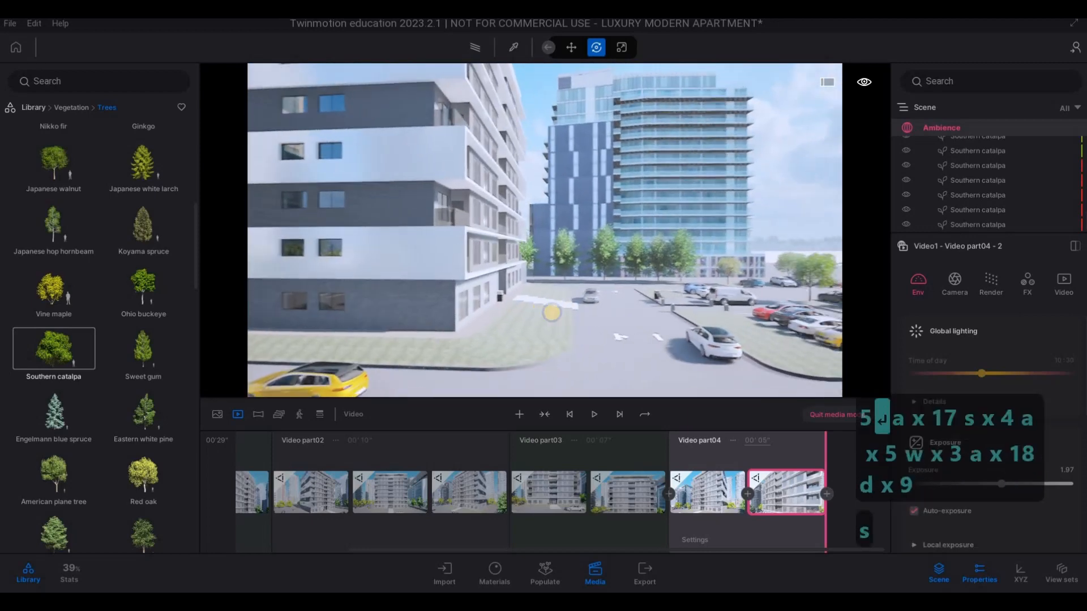
key(q)
key(q)
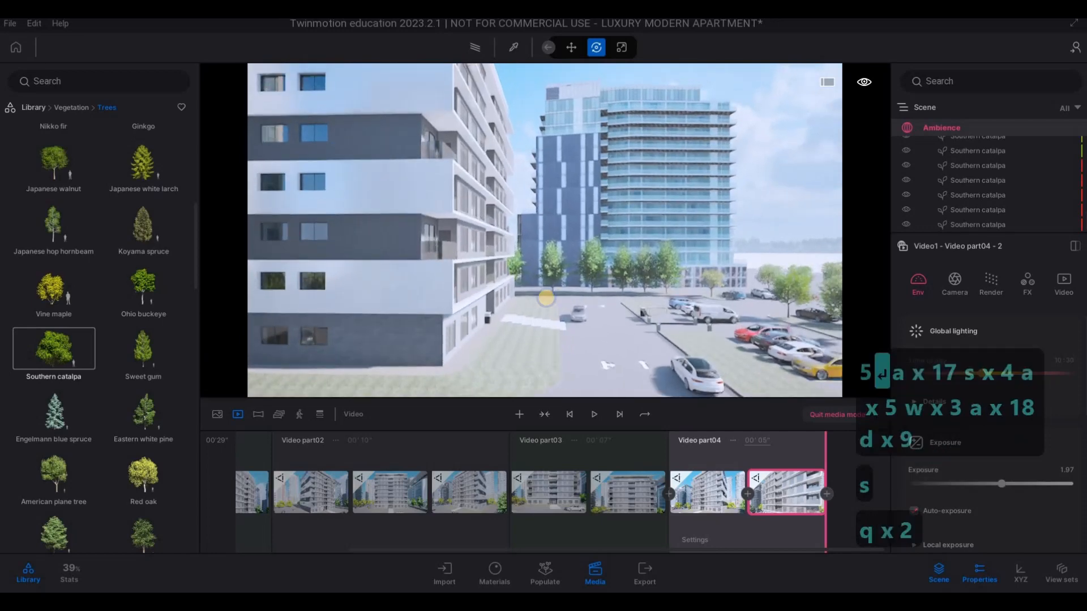
key(a)
key(a)
key(d)
key(a)
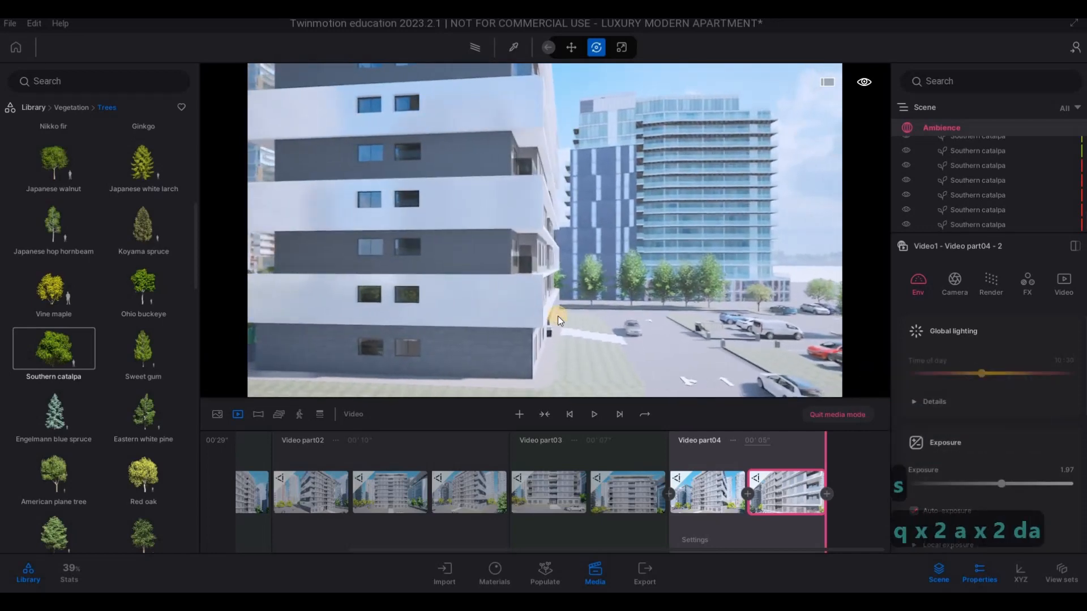
key(d)
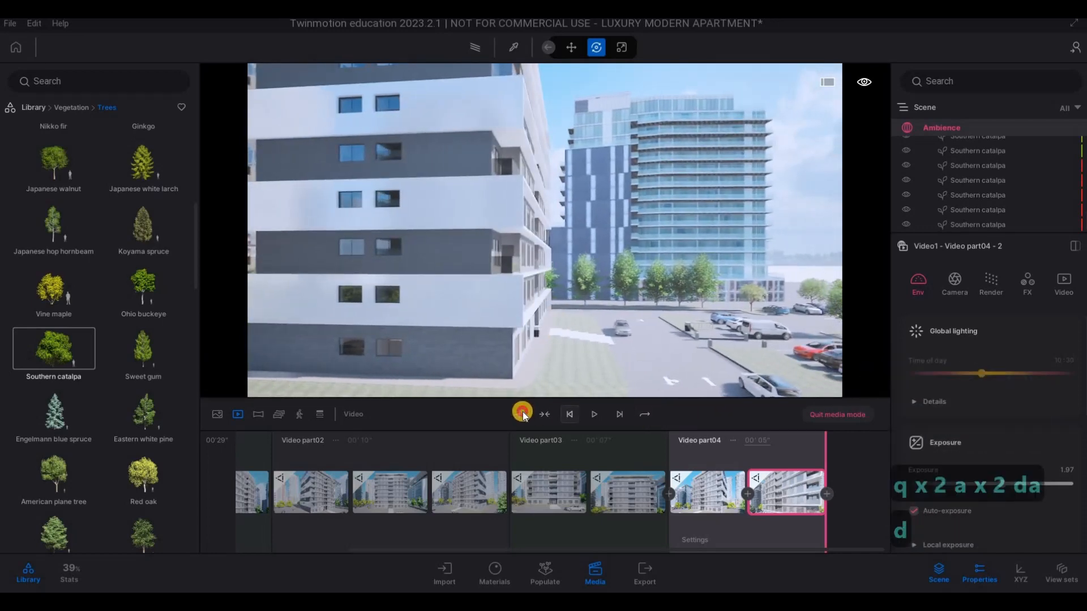
key(a)
key(a)
key(a)
key(a)
key(a)
key(a)
key(a)
key(a)
key(a)
key(a)
click(522, 412)
- Slide the camera sideways along the side wall, add it as the fifth part's second keyframe, and set its duration to 4 seconds
key(a)
key(a)
key(a)
key(a)
key(a)
key(a)
key(a)
key(a)
key(a)
key(a)
key(a)
key(a)
key(a)
key(a)
key(a)
key(a)
key(a)
key(a)
key(a)
key(a)
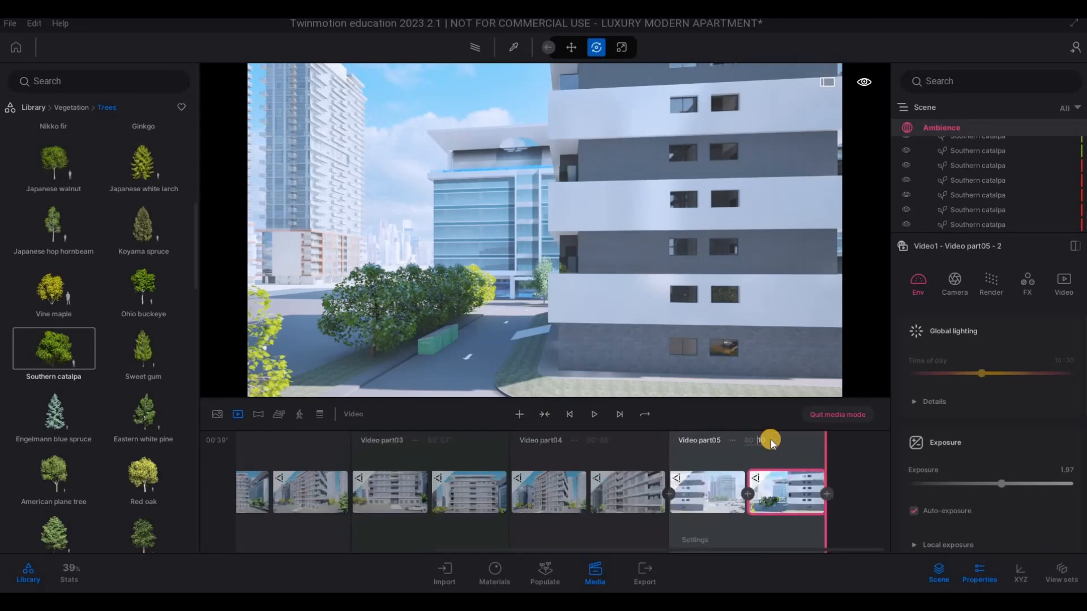
text(4)
key(Return)
- Raise the camera along the side wall to the roof and swing it around to the top front corner
key(d)
key(q)
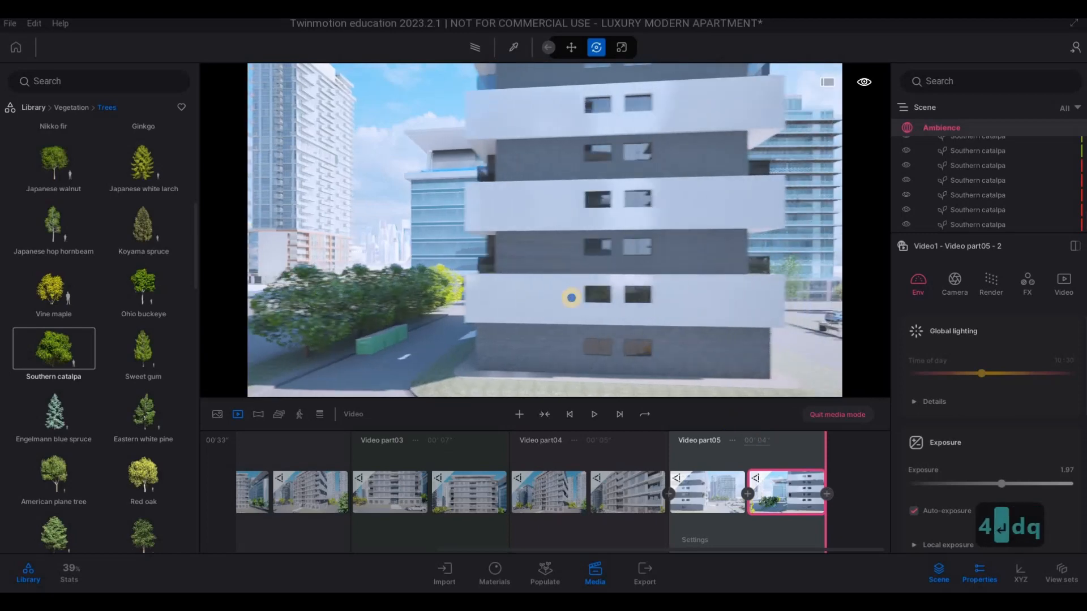
key(w)
right_drag(598, 286, 540, 271)
key(w)
key(w)
key(s)
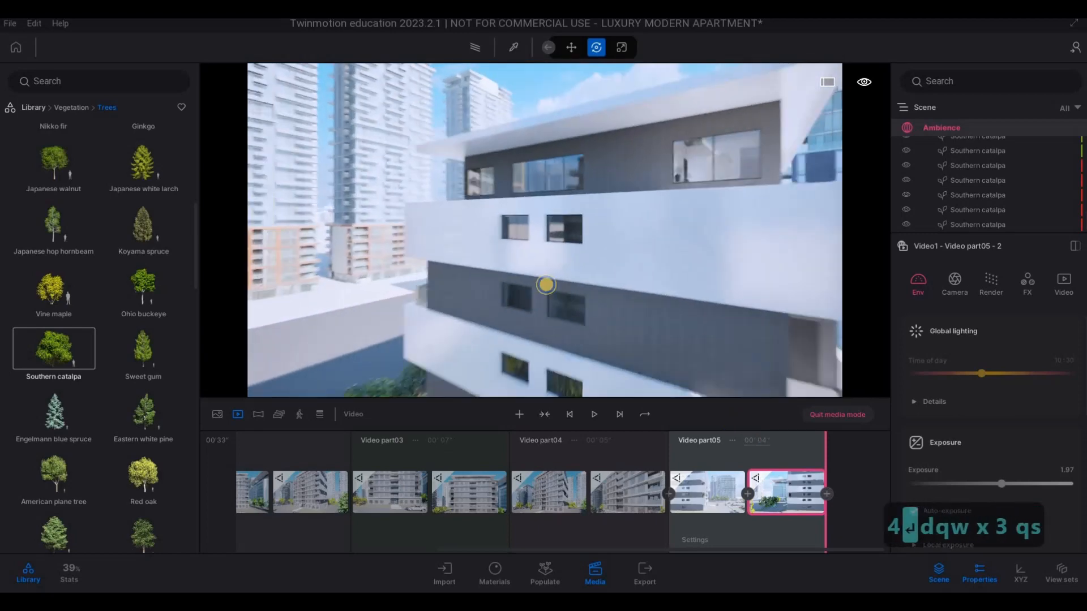
key(d)
key(d)
key(d)
key(d)
key(d)
key(d)
key(q)
key(d)
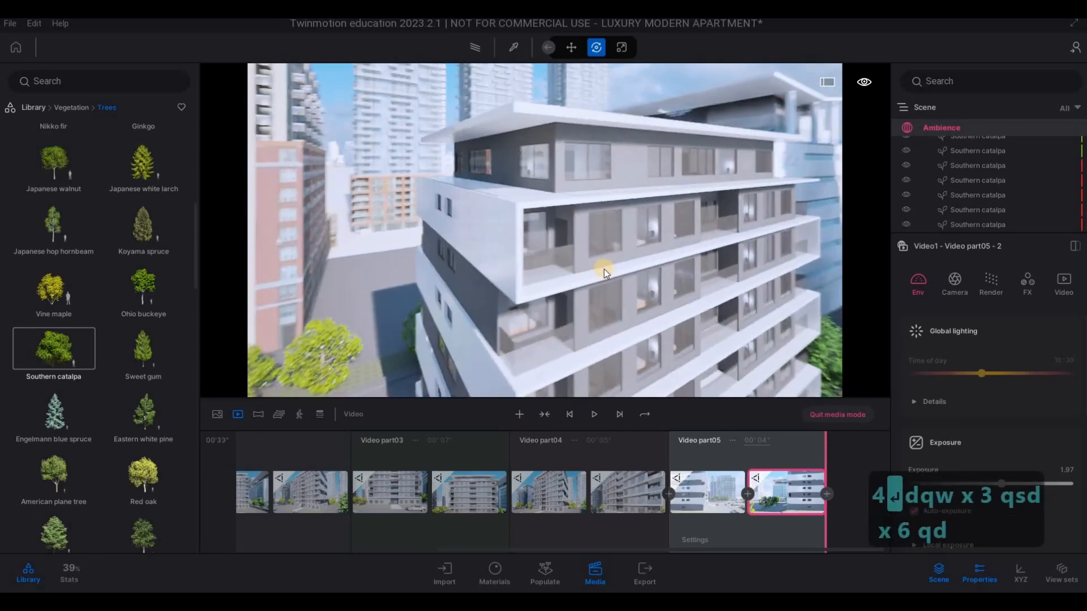
- Frame the roof and upper front floors from slightly above and start a sixth video part there
key(s)
key(a)
key(q)
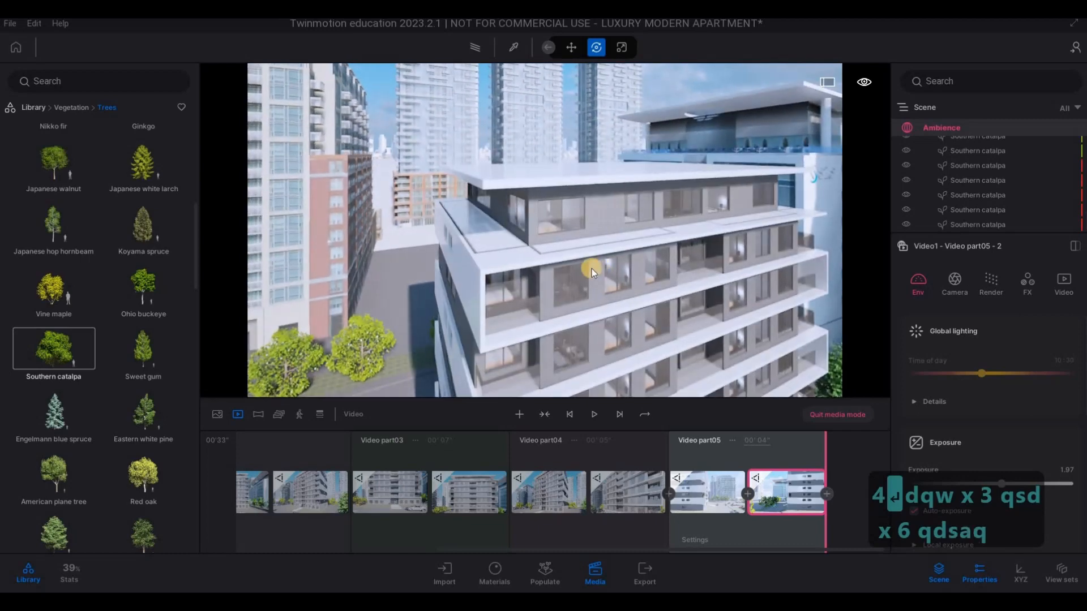
key(d)
key(d)
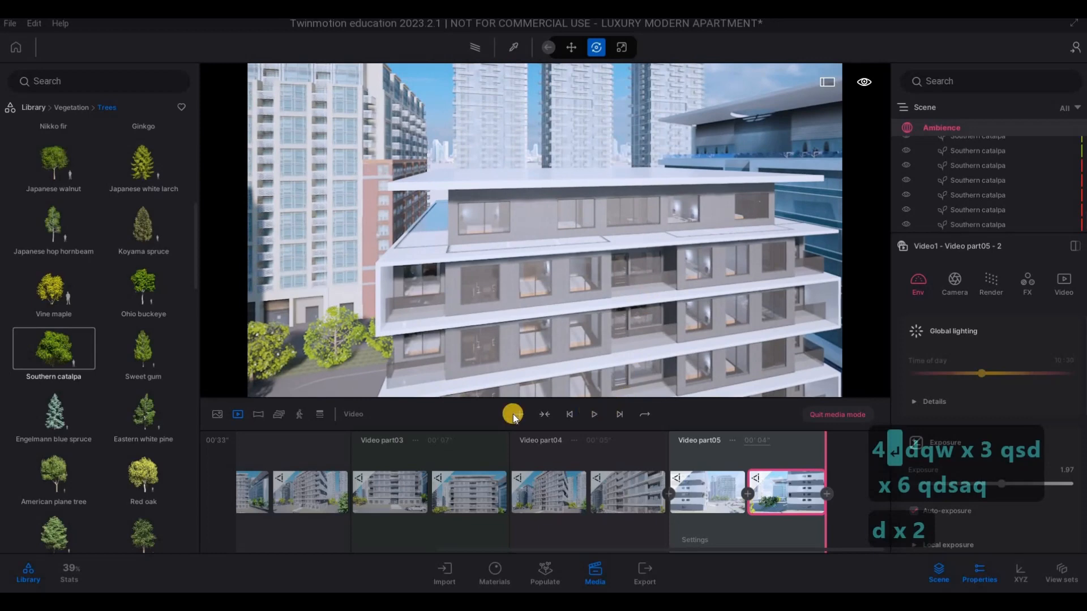
key(s)
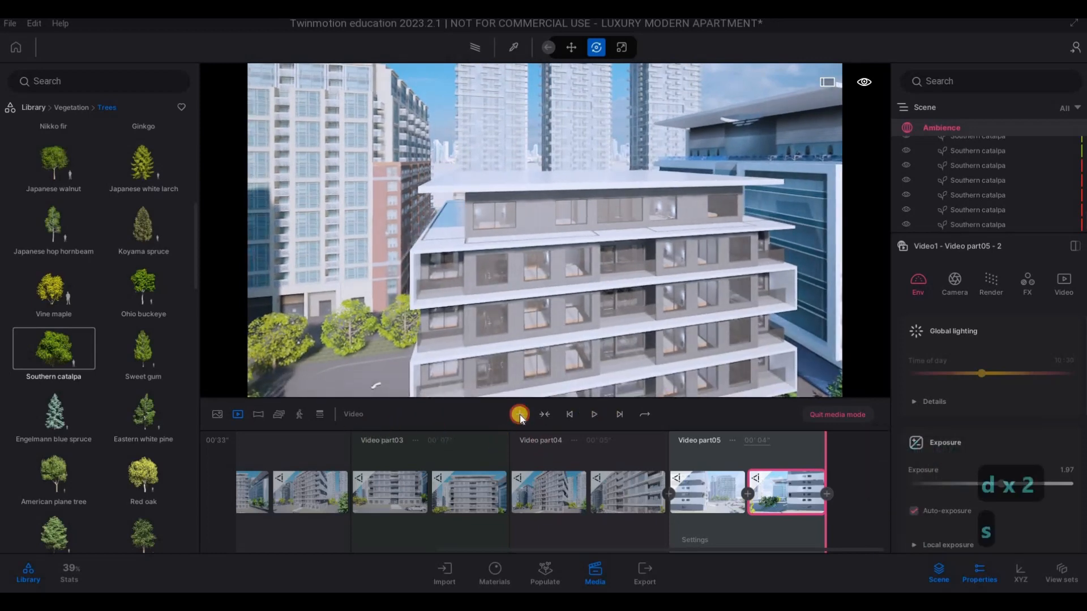
click(519, 415)
- Move closer to the top floors, add the view as the sixth part's second keyframe, and set its duration to 5 seconds
key(w)
key(w)
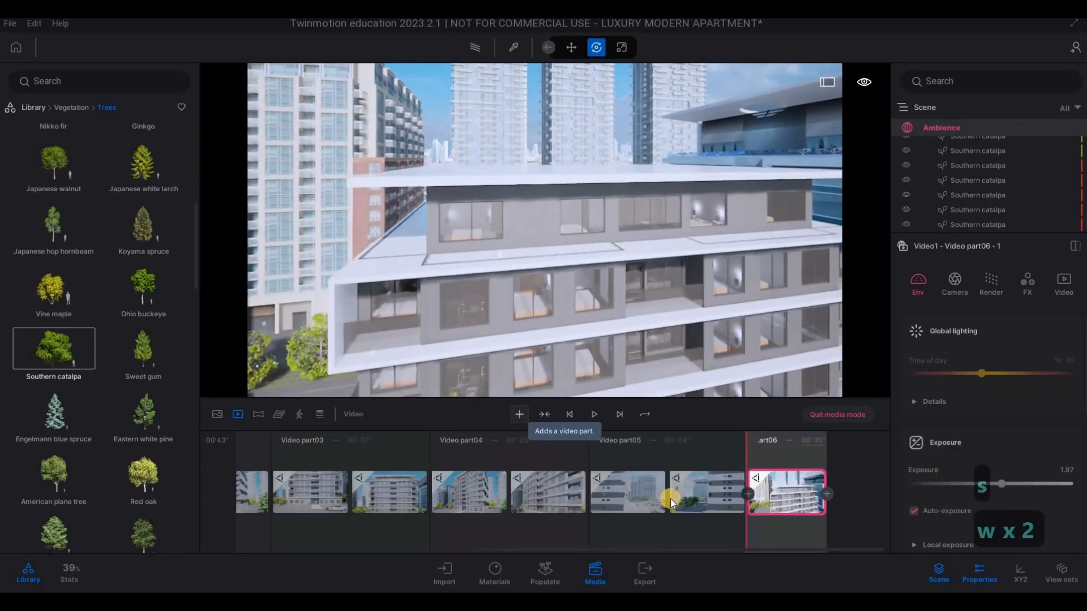
key(w)
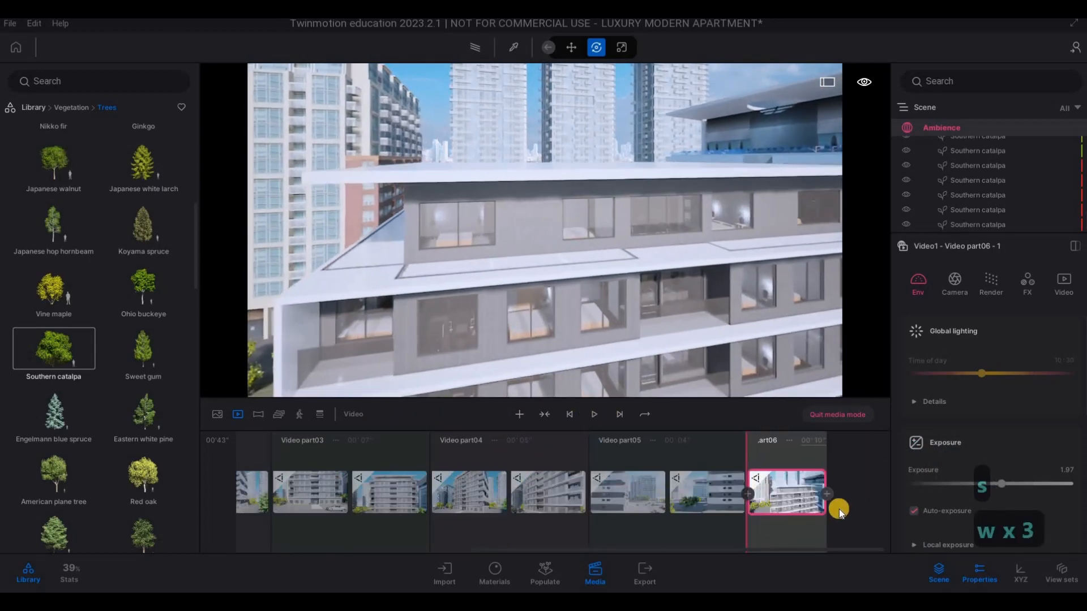
click(771, 441)
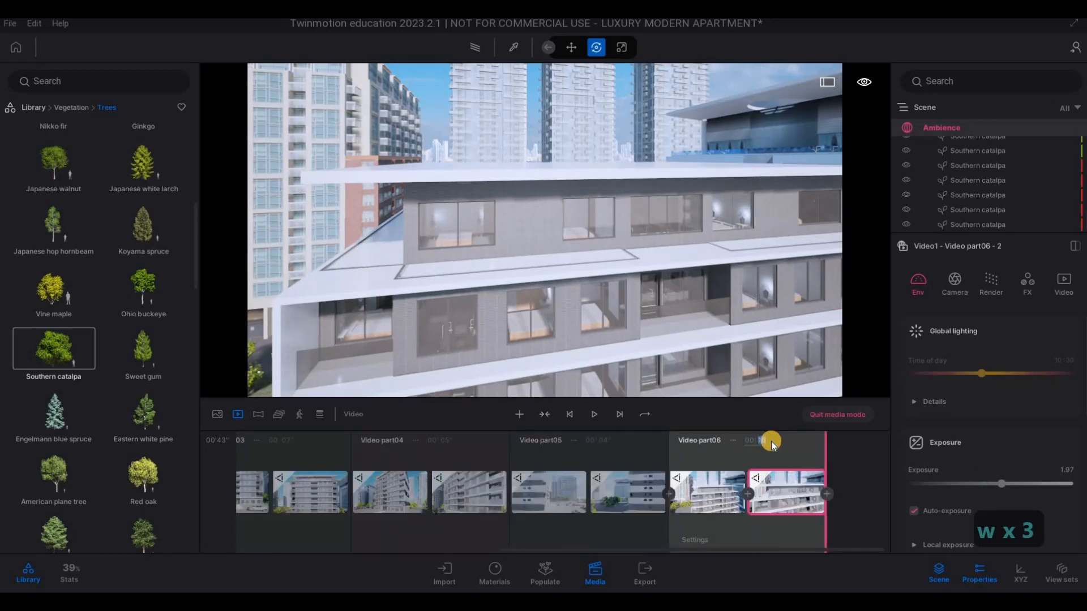
text(5)
key(Return)
key(d)
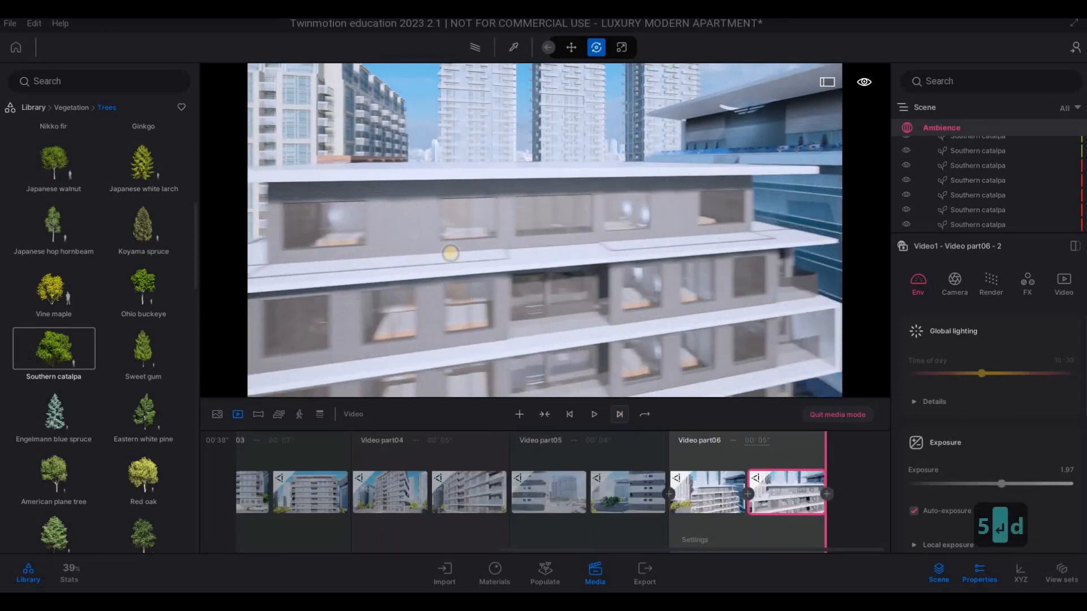
key(d)
key(d)
key(d)
key(s)
key(s)
key(d)
key(e)
key(a)
key(a)
key(a)
key(a)
key(a)
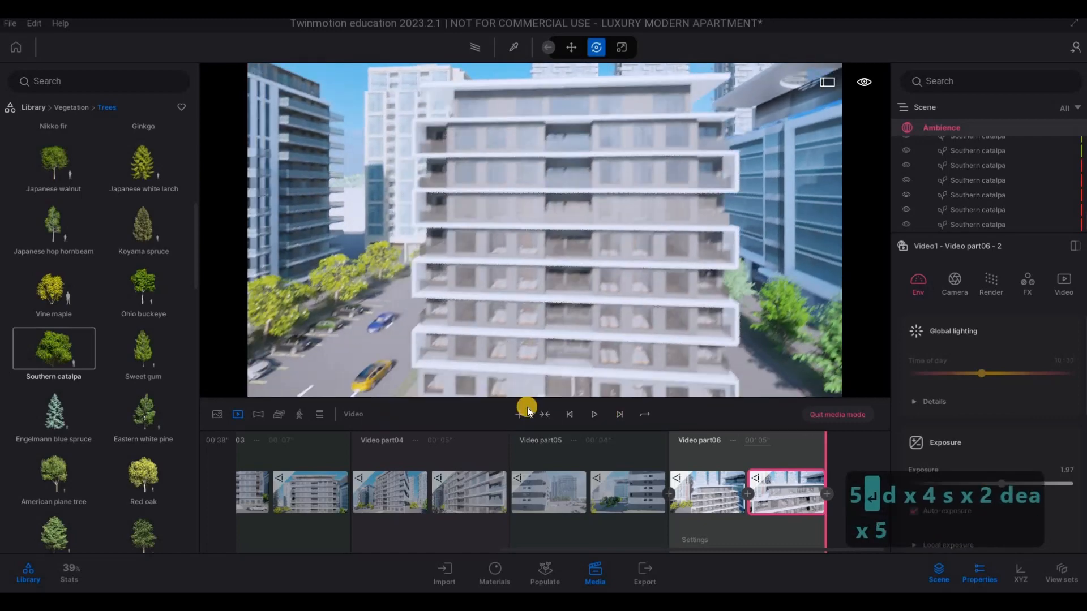
key(a)
key(a)
key(a)
key(a)
key(a)
key(a)
key(a)
key(a)
key(a)
key(a)
key(a)
key(a)
key(a)
key(a)
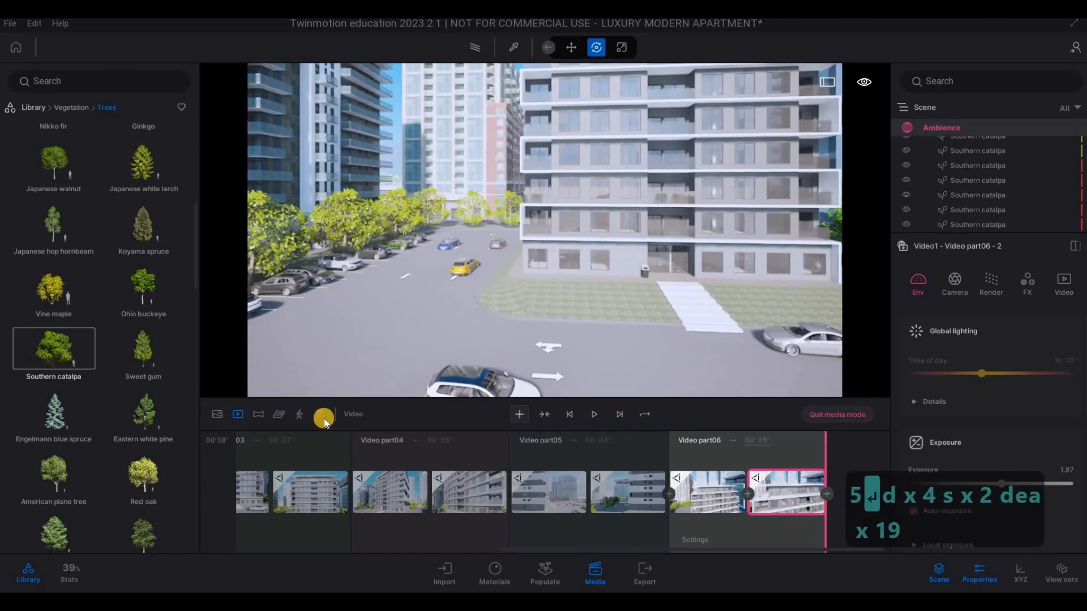
- Return to the list of videos and duplicate Video1
click(240, 417)
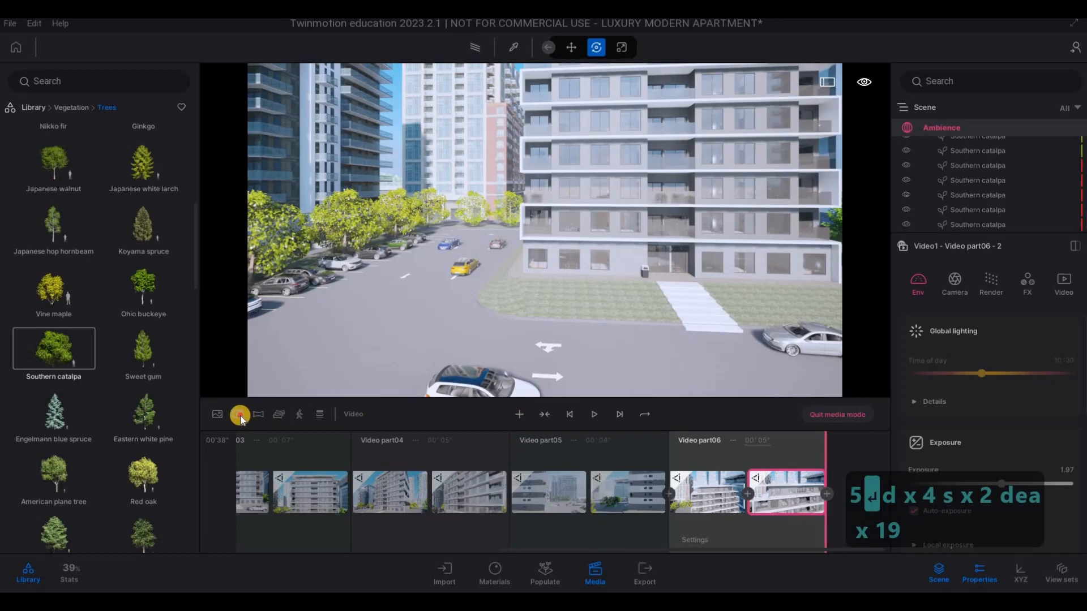
click(309, 441)
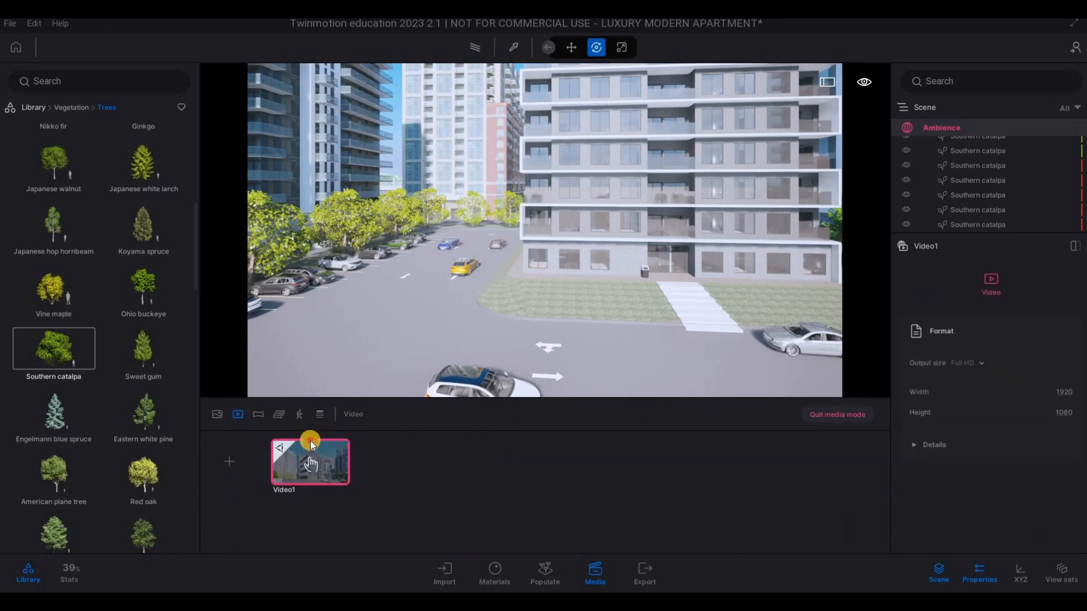
click(308, 397)
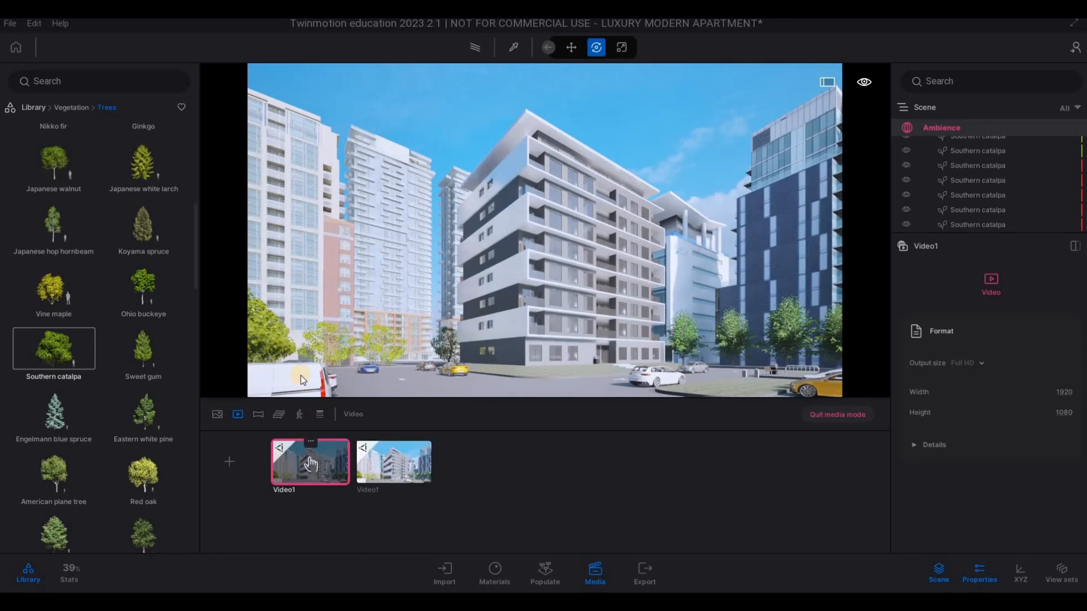
- Rename the first video as SHOWREEL
click(301, 372)
text(SAHO)
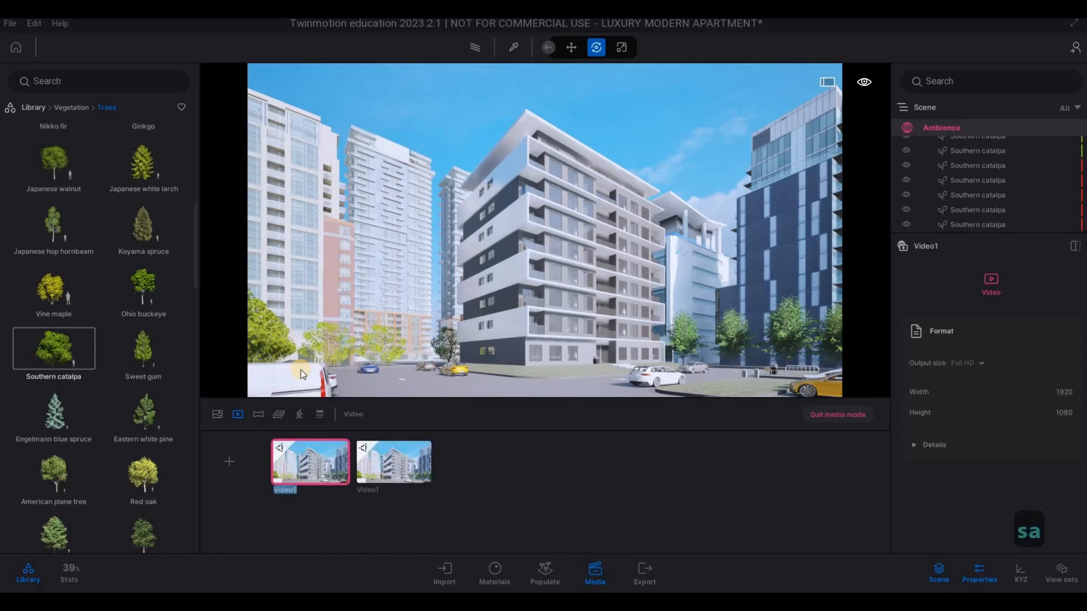
text(WREE)
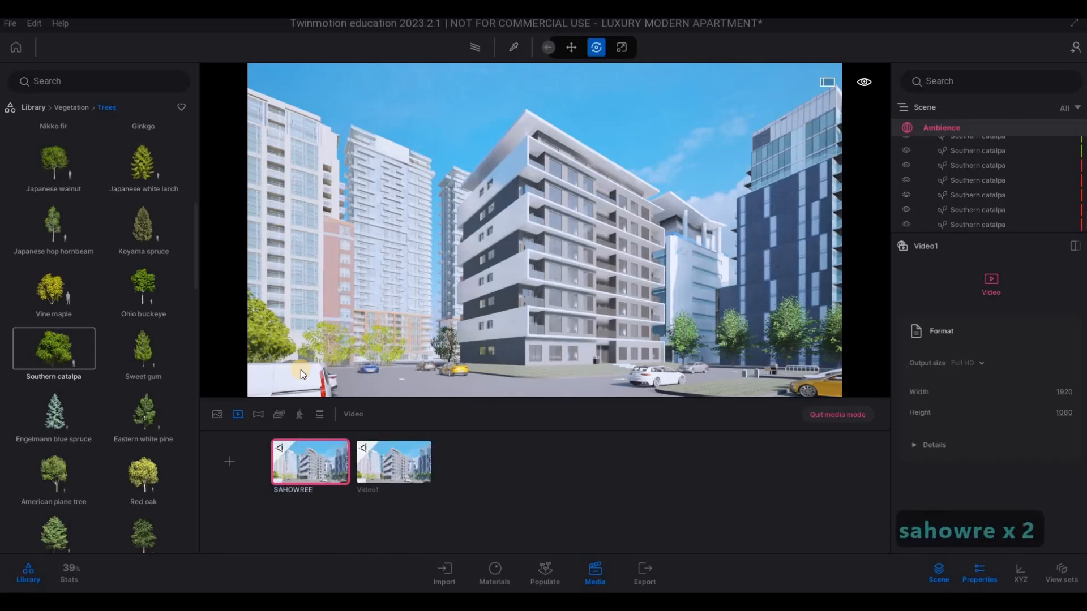
key(BackSpace)
key(BackSpace)
key(BackSpace)
key(BackSpace)
key(BackSpace)
key(BackSpace)
key(BackSpace)
text(HO)
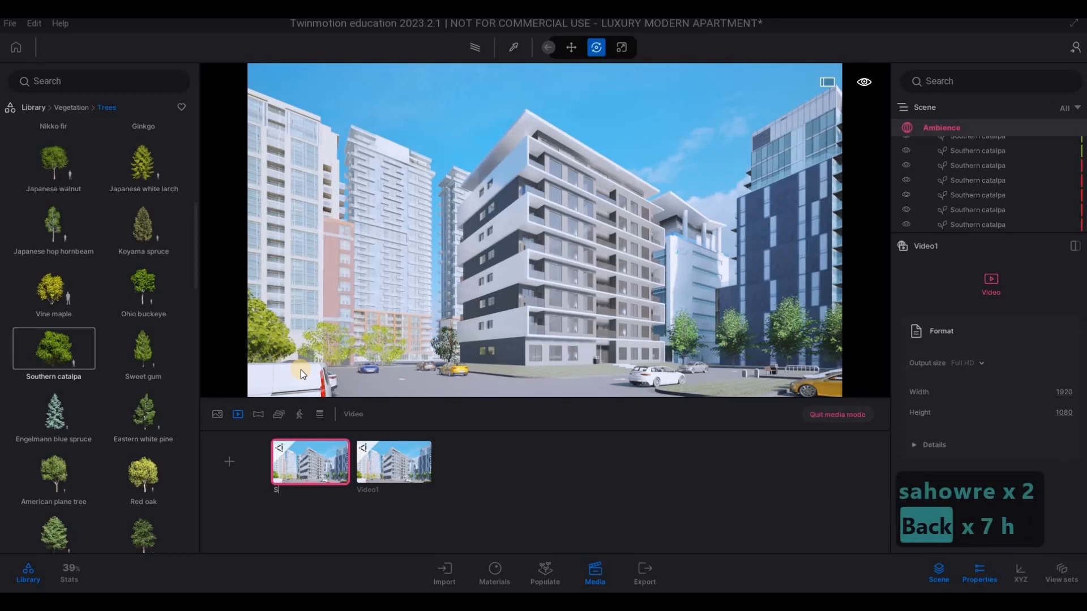
text(WREEL)
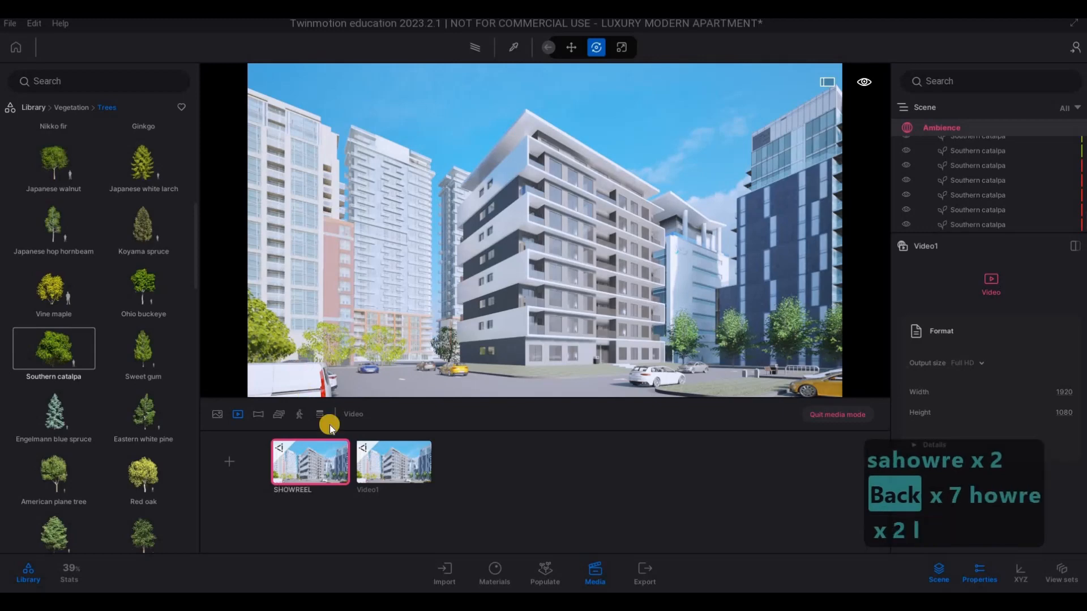
- Rename the second video, the duplicate, as SHORTS
click(371, 471)
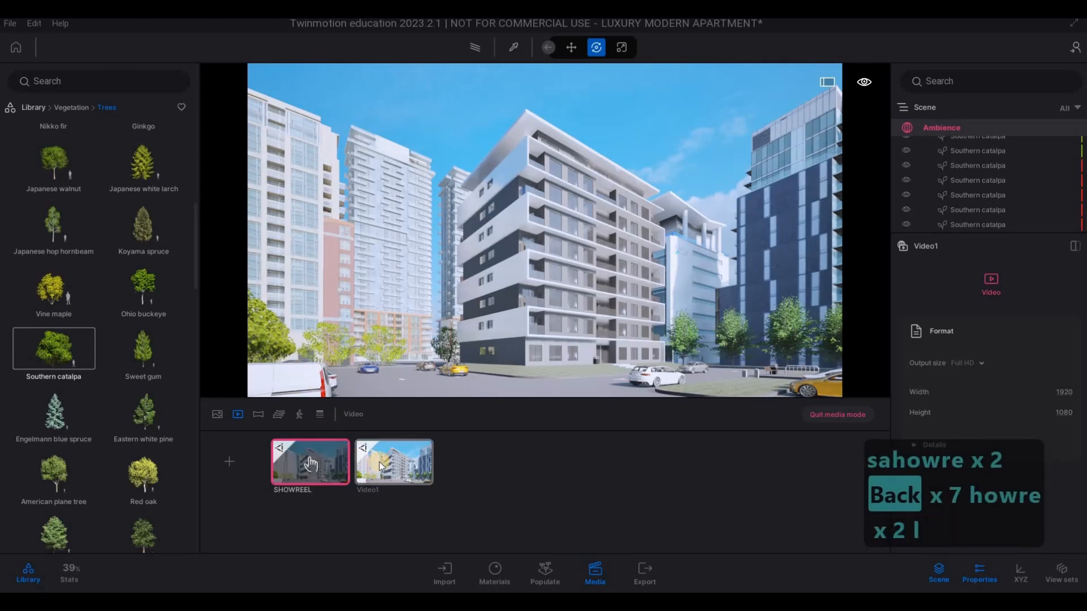
click(237, 415)
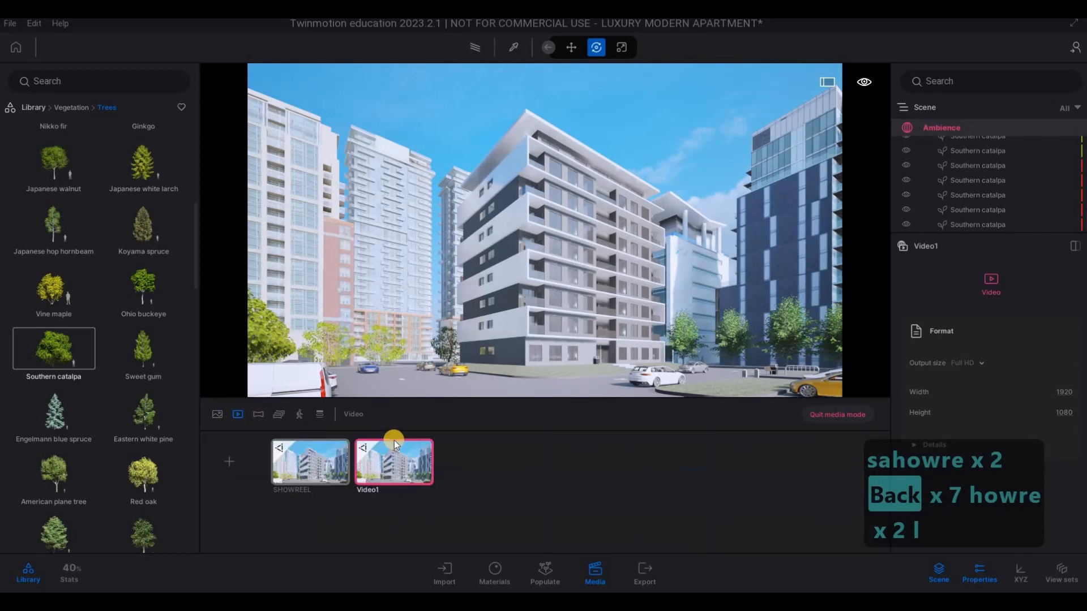
right_click(393, 444)
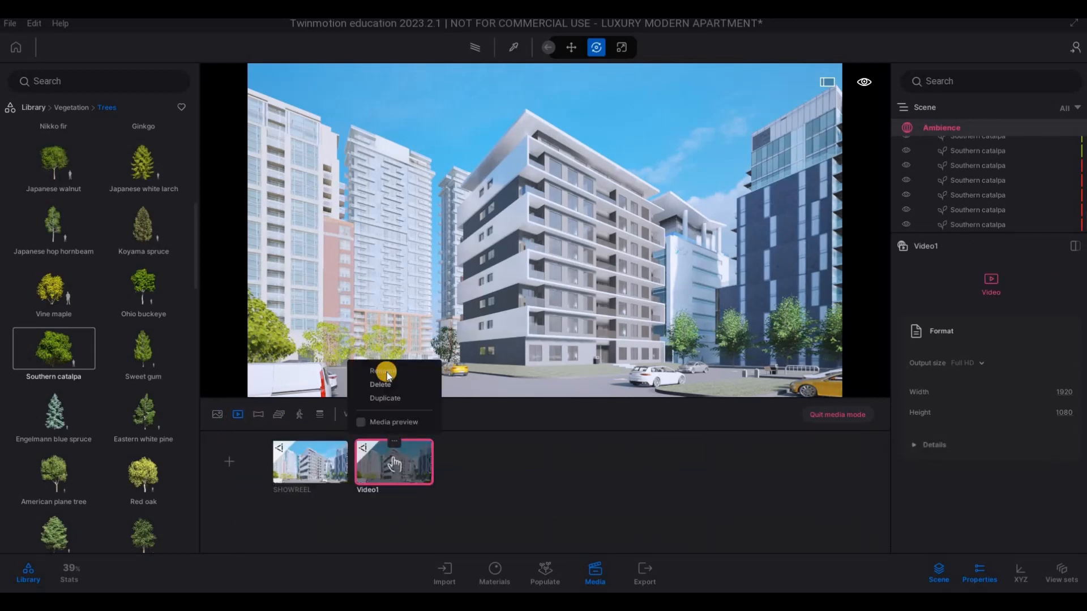
click(386, 373)
text(SHORTSD)
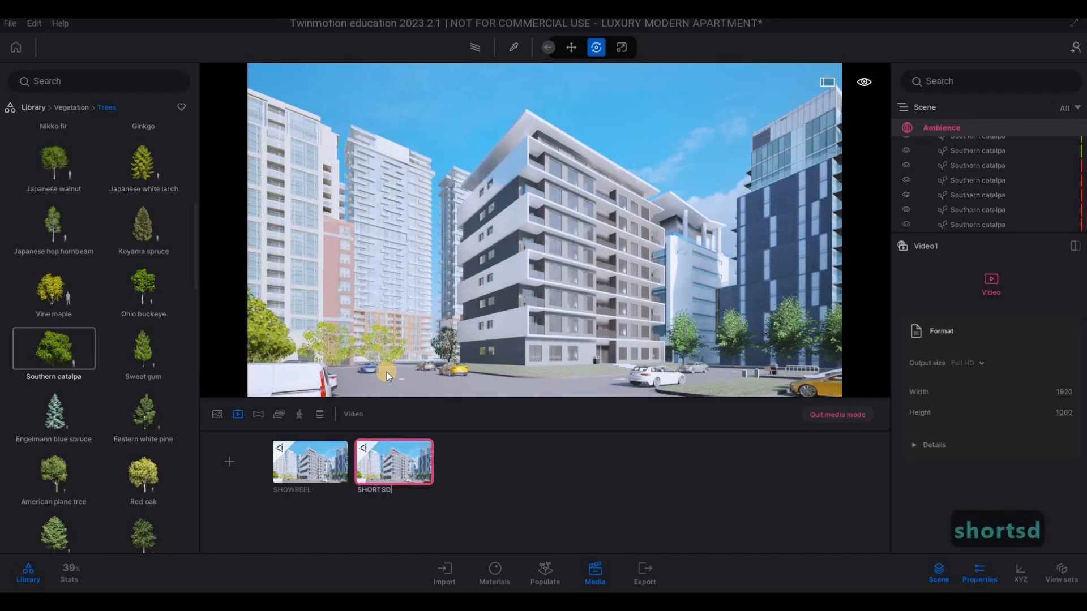
key(BackSpace)
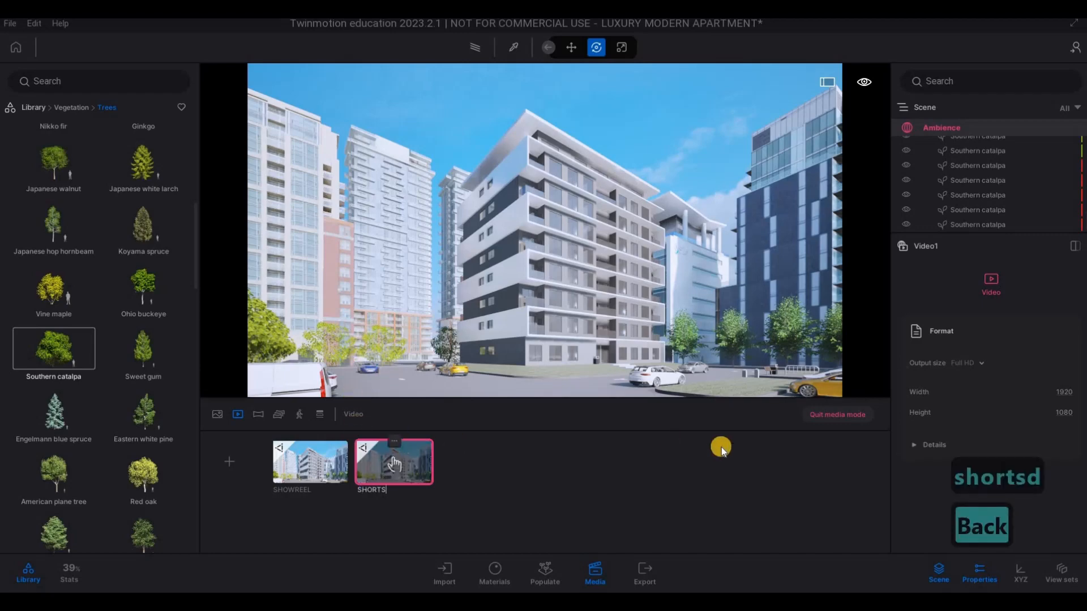
- Give the SHORTS video a custom portrait output size with width 700 and height 1000
click(982, 365)
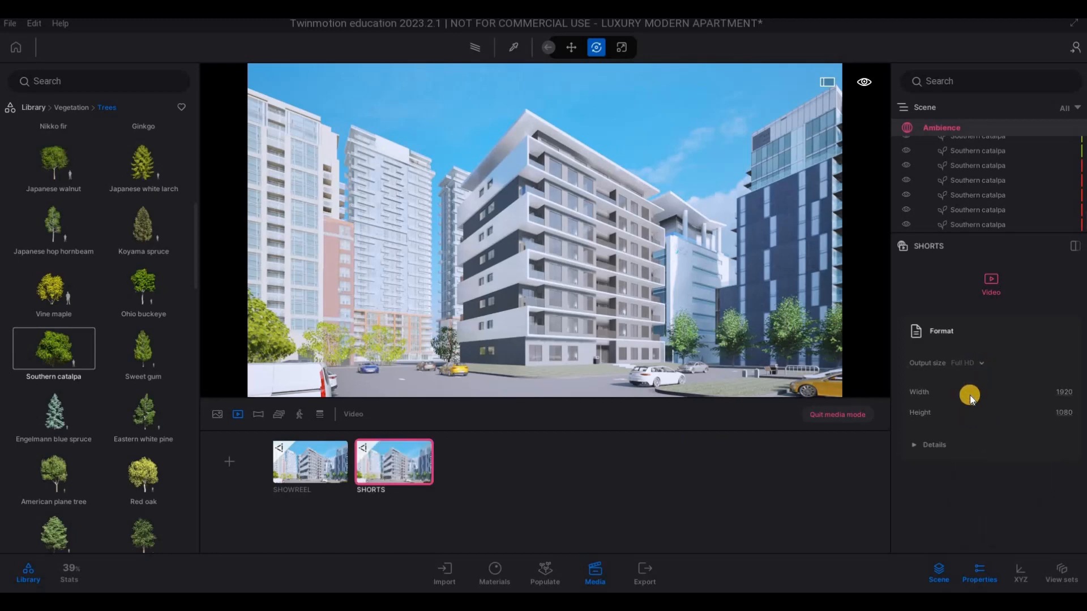
click(967, 363)
click(937, 445)
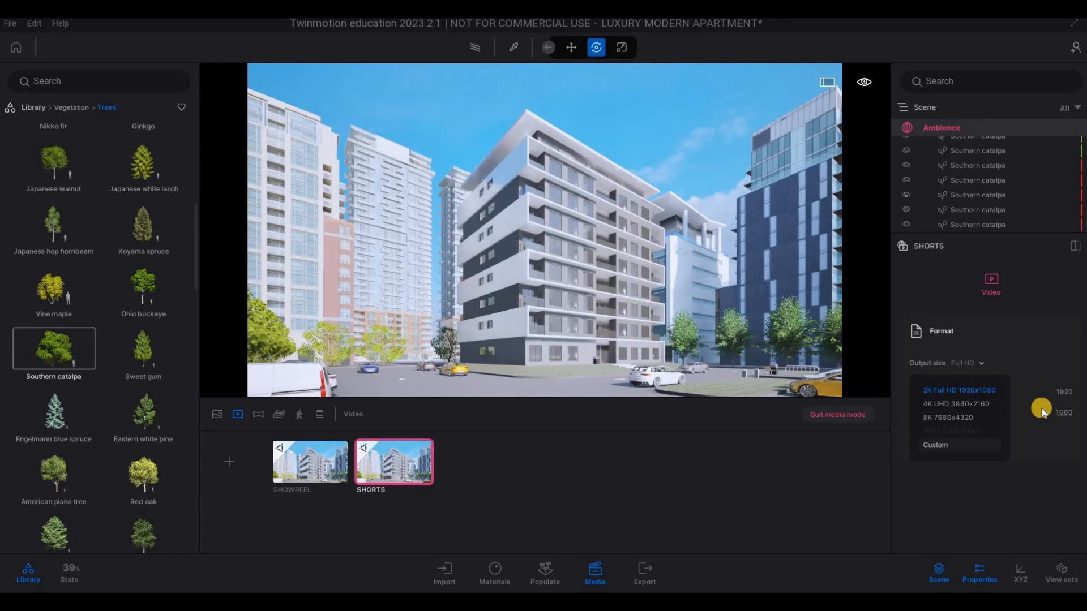
click(1071, 392)
text(700)
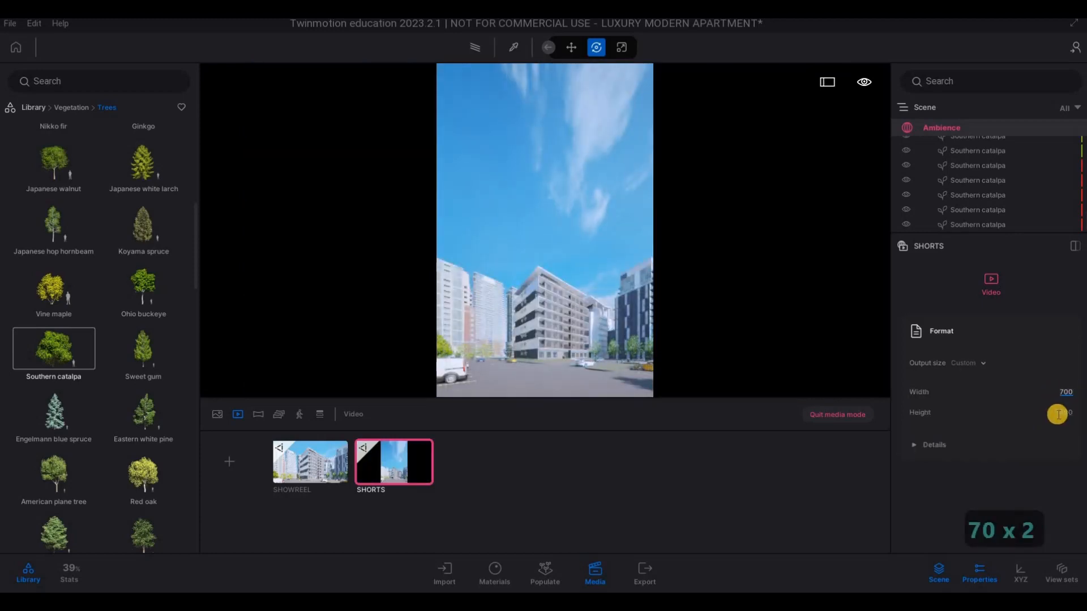
click(1068, 412)
text(100)
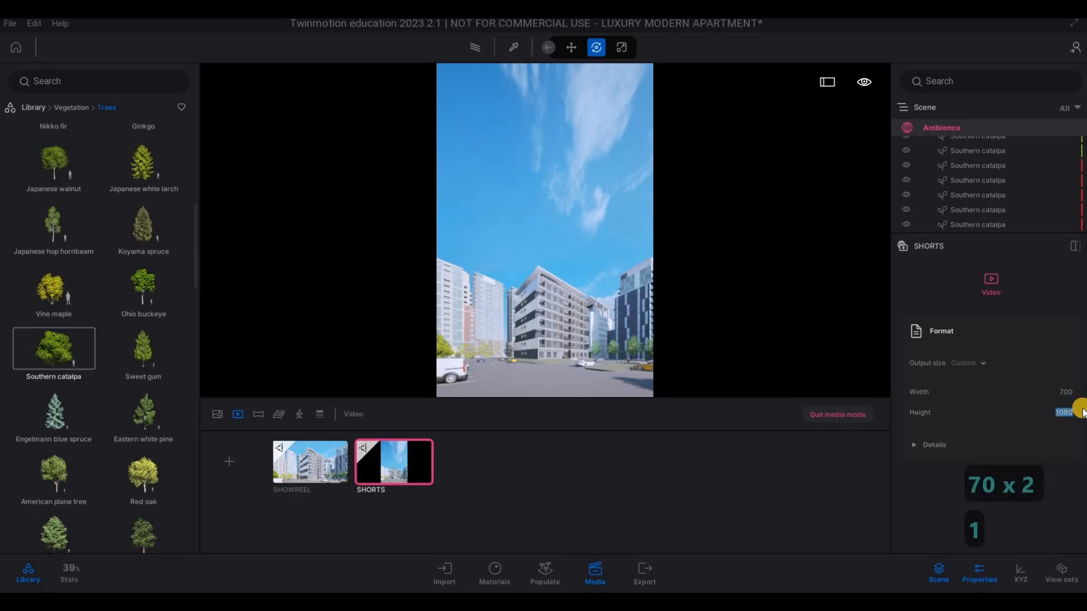
text(0)
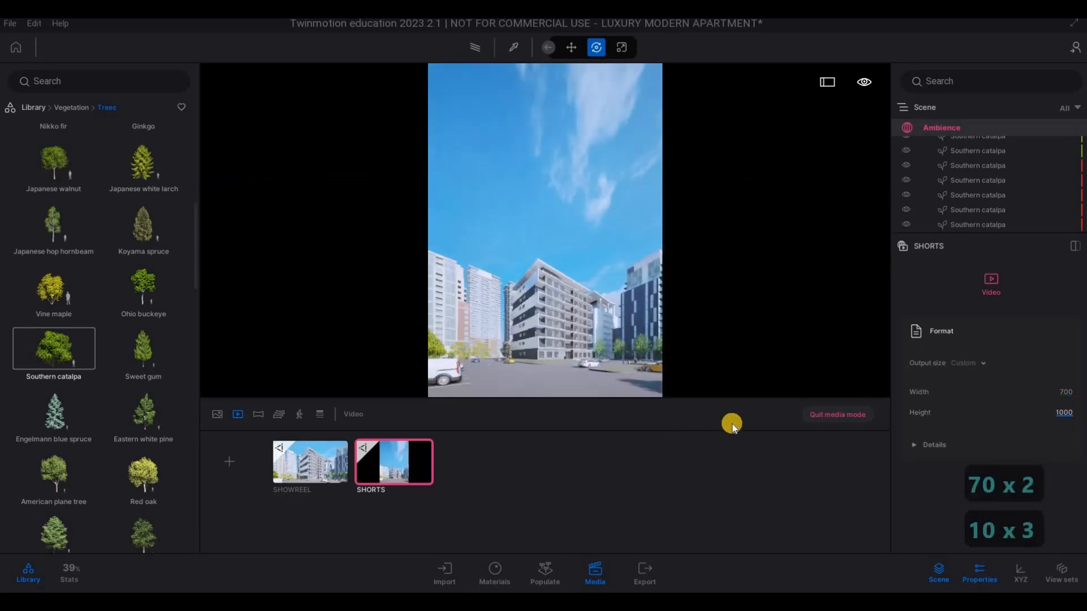
- Bring up the export settings and save the project
click(645, 571)
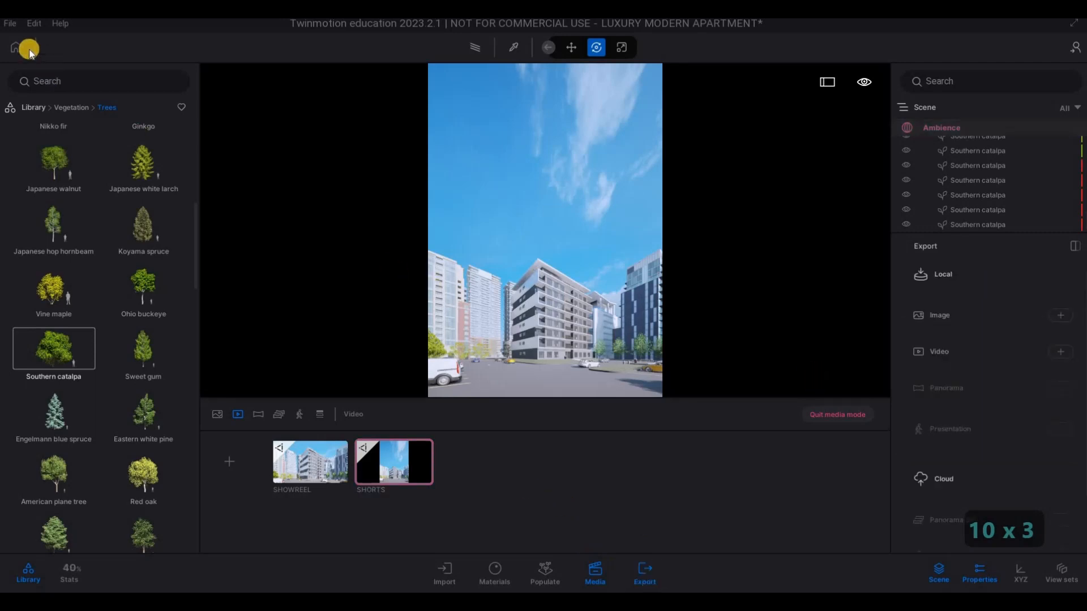
click(10, 24)
click(25, 120)
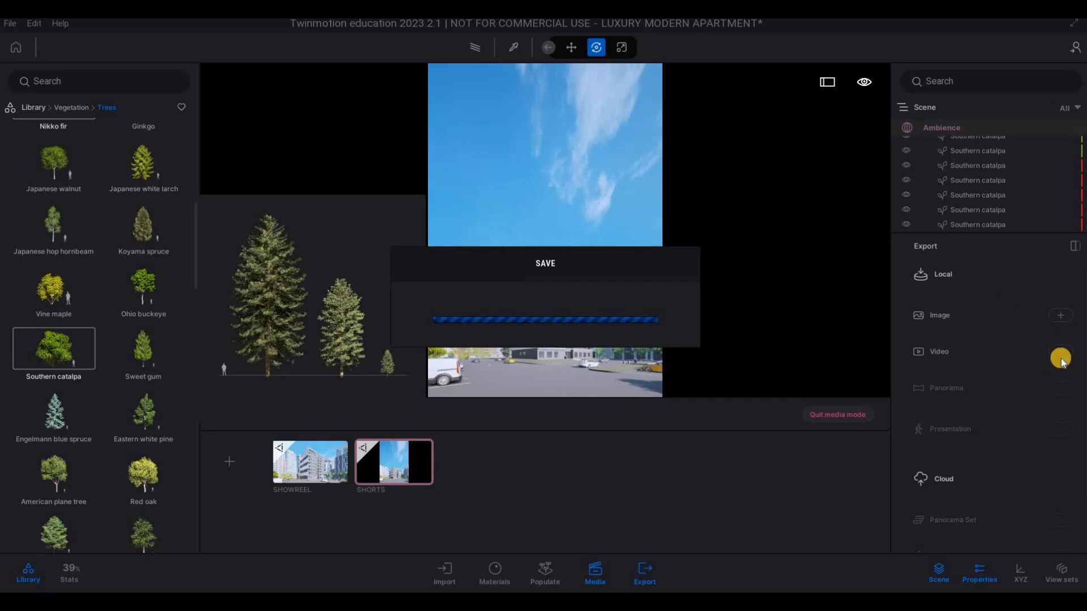
- Include all four images and both videos, SHOWREEL and SHORTS, in the local export
click(1062, 316)
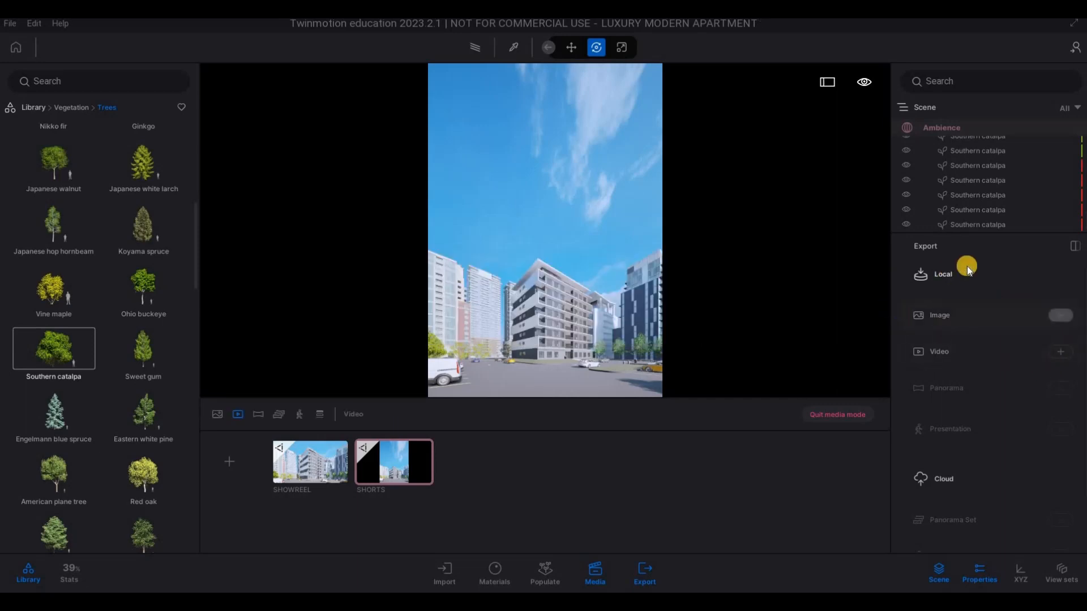
click(1063, 321)
click(1063, 351)
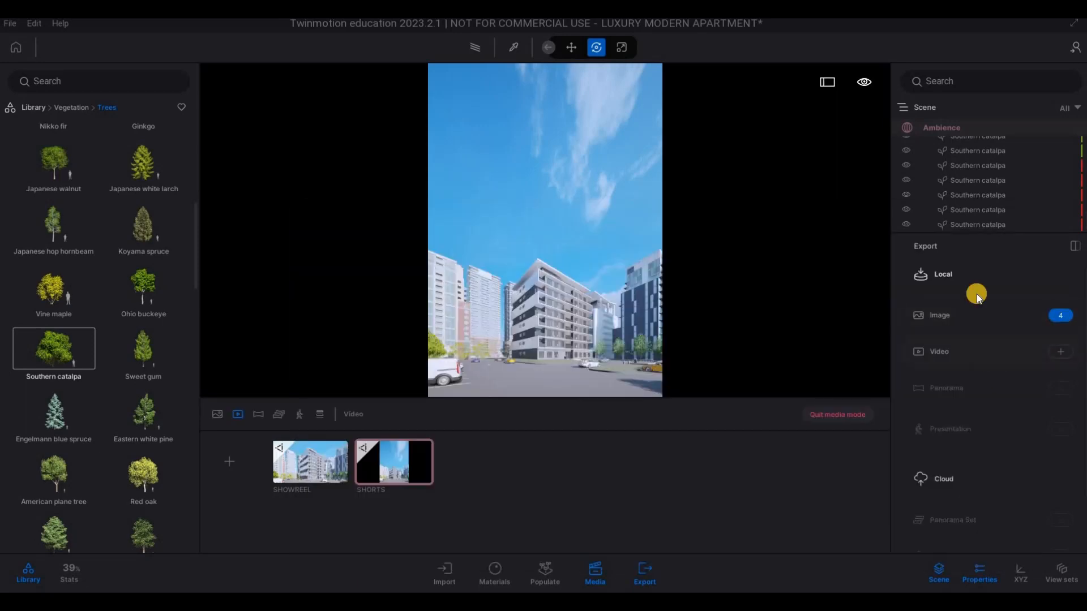
click(979, 265)
click(1011, 574)
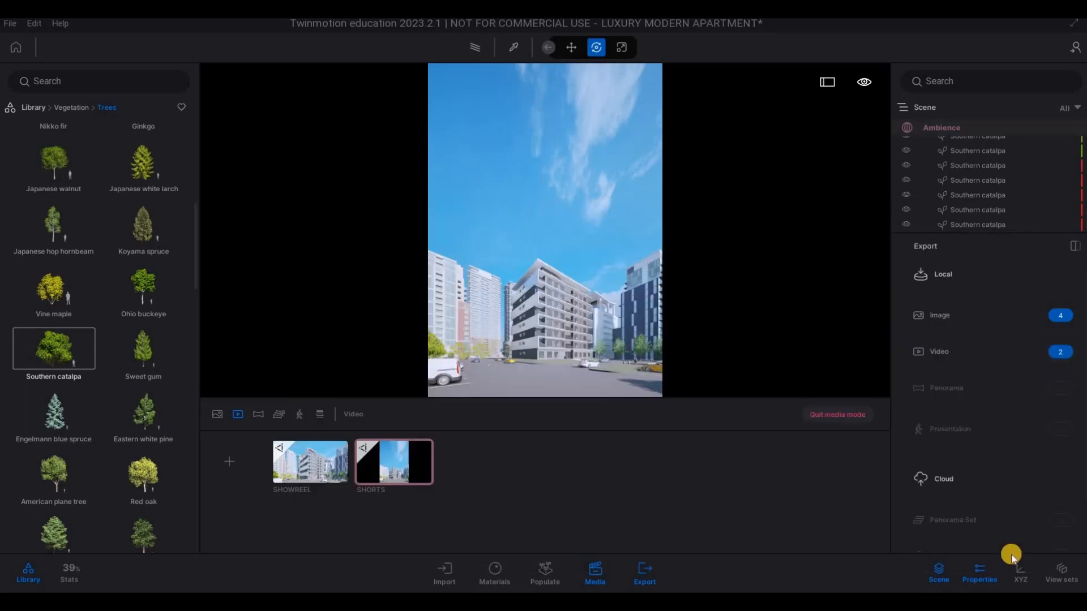
scroll(974, 521, down, 2)
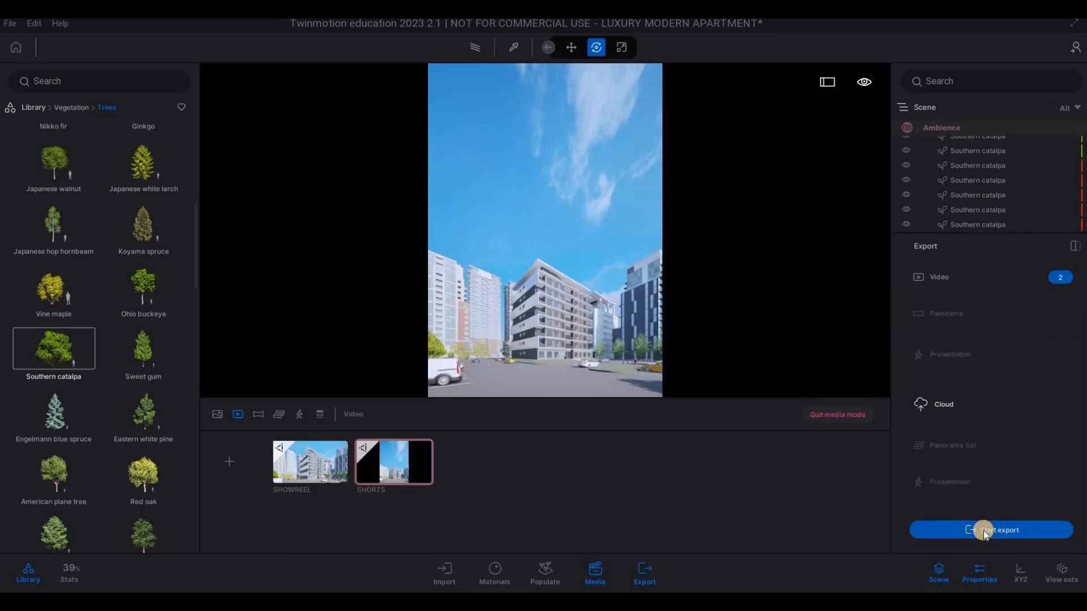